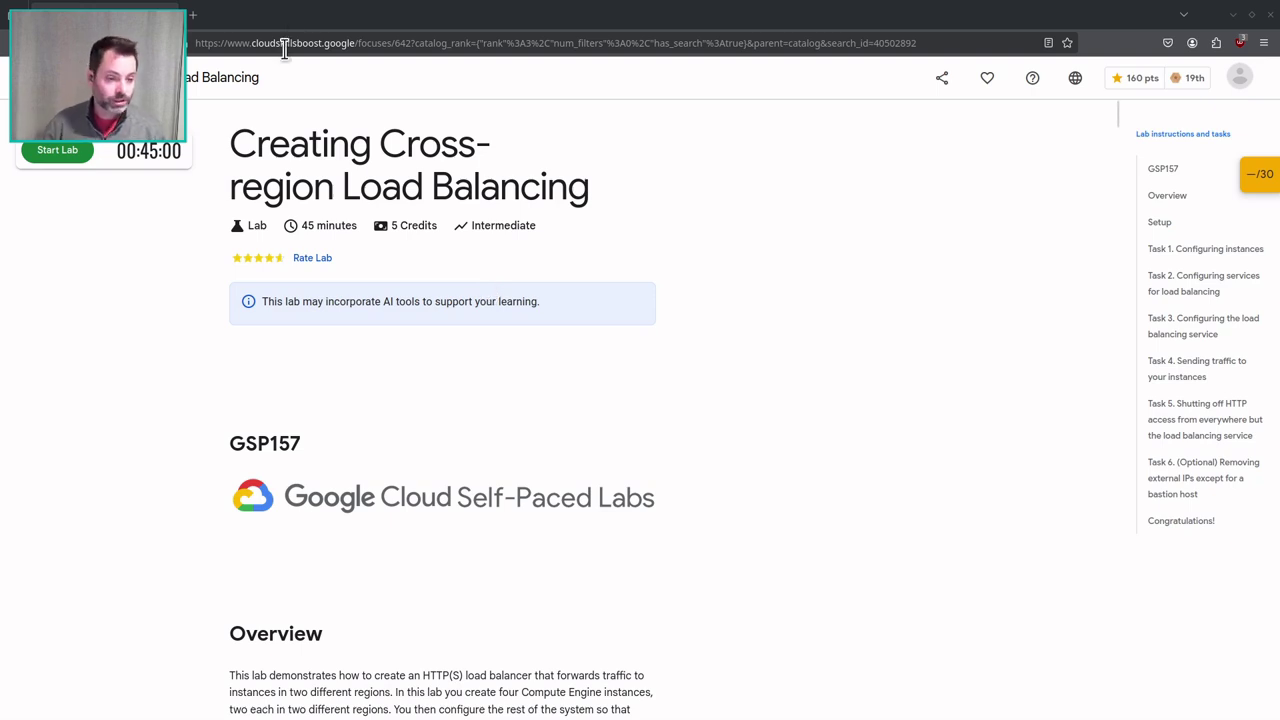
# Start the Creating Cross-region Load Balancing lab and tile its browser window to the right half of the screen.
pyautogui.click(55, 162)
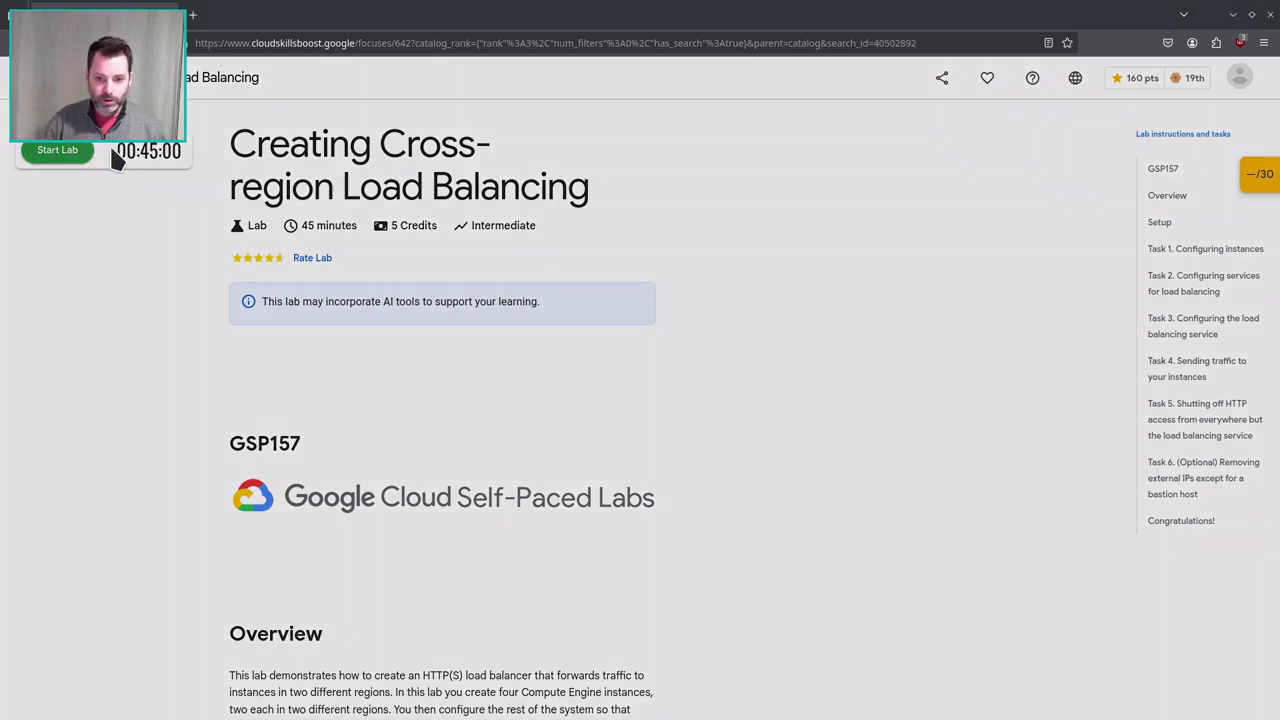
pyautogui.click(574, 424)
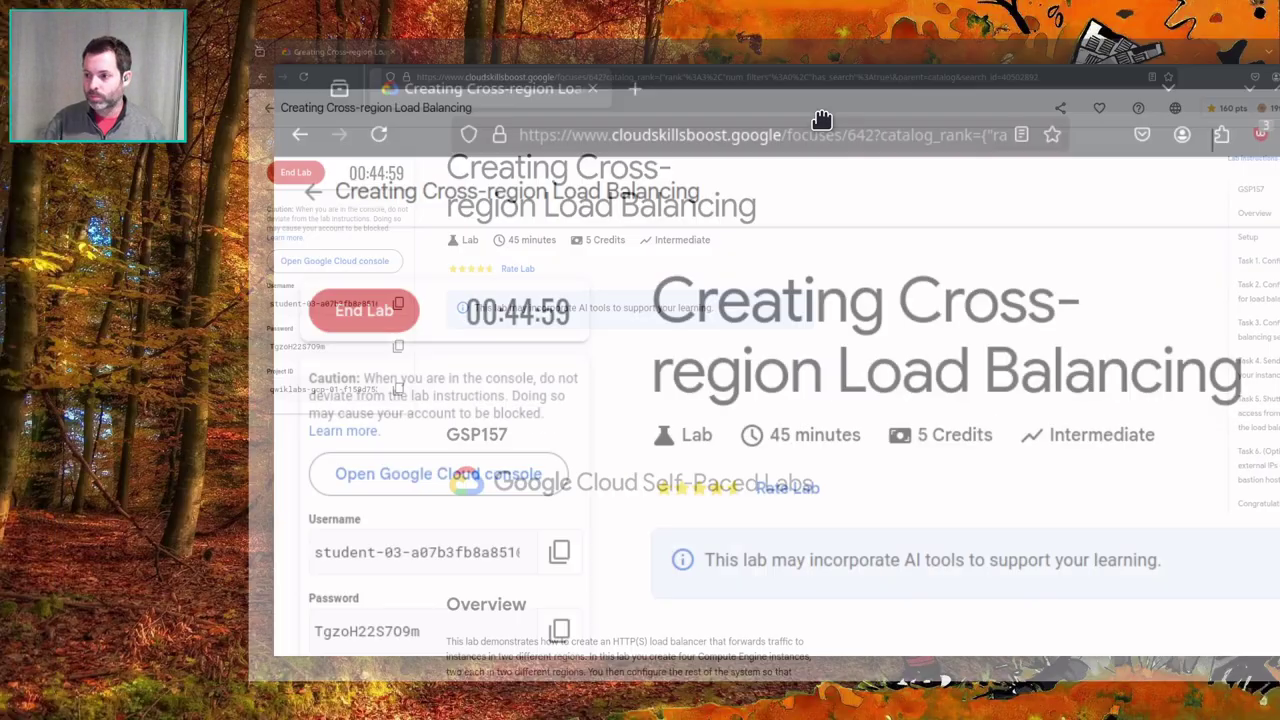
pyautogui.moveTo(821, 120); pyautogui.dragTo(1276, 225)
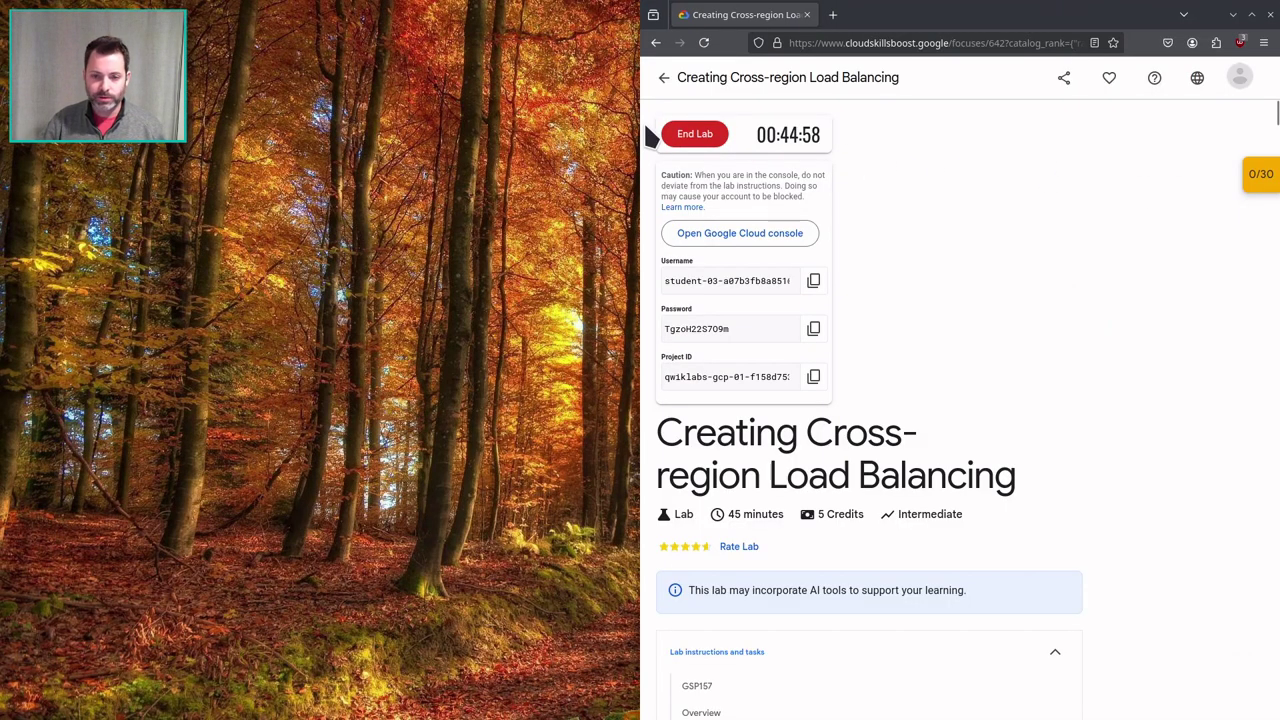
# Open the lab's Google Cloud console link in a new private window and tile it to the left half of the screen.
pyautogui.rightClick(697, 233)
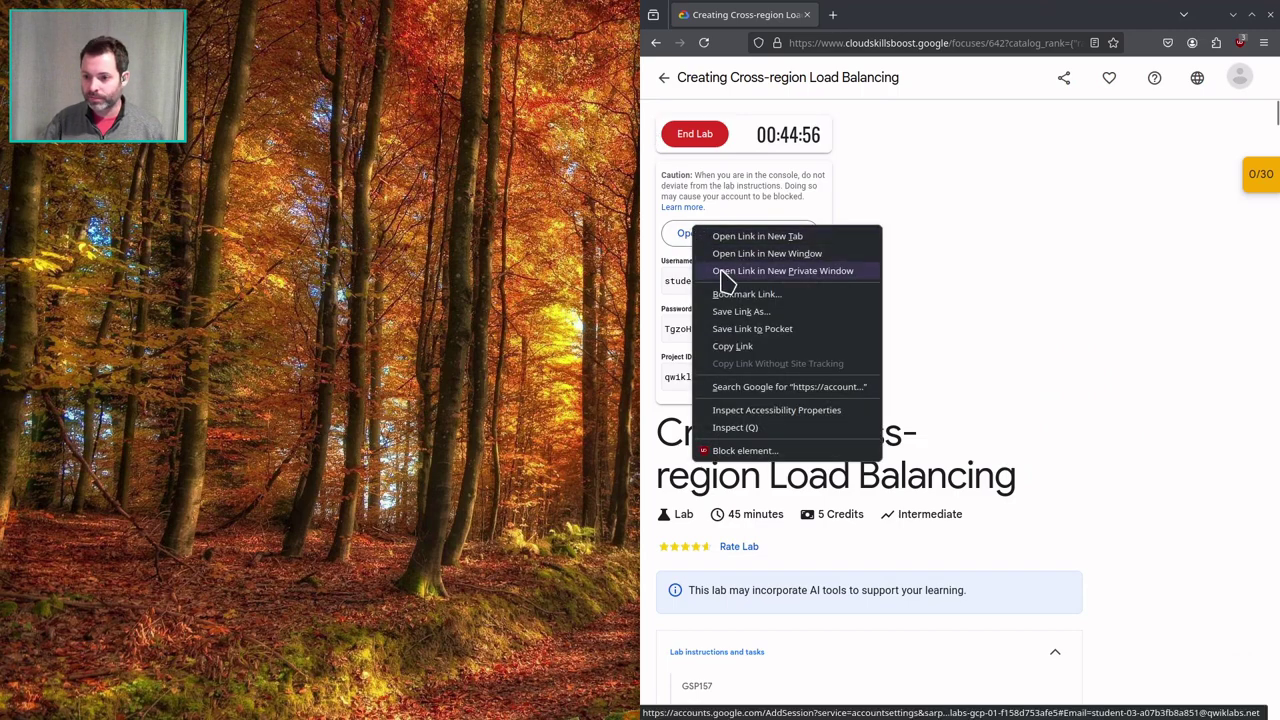
pyautogui.click(720, 271)
pyautogui.moveTo(606, 23); pyautogui.dragTo(2, 272)
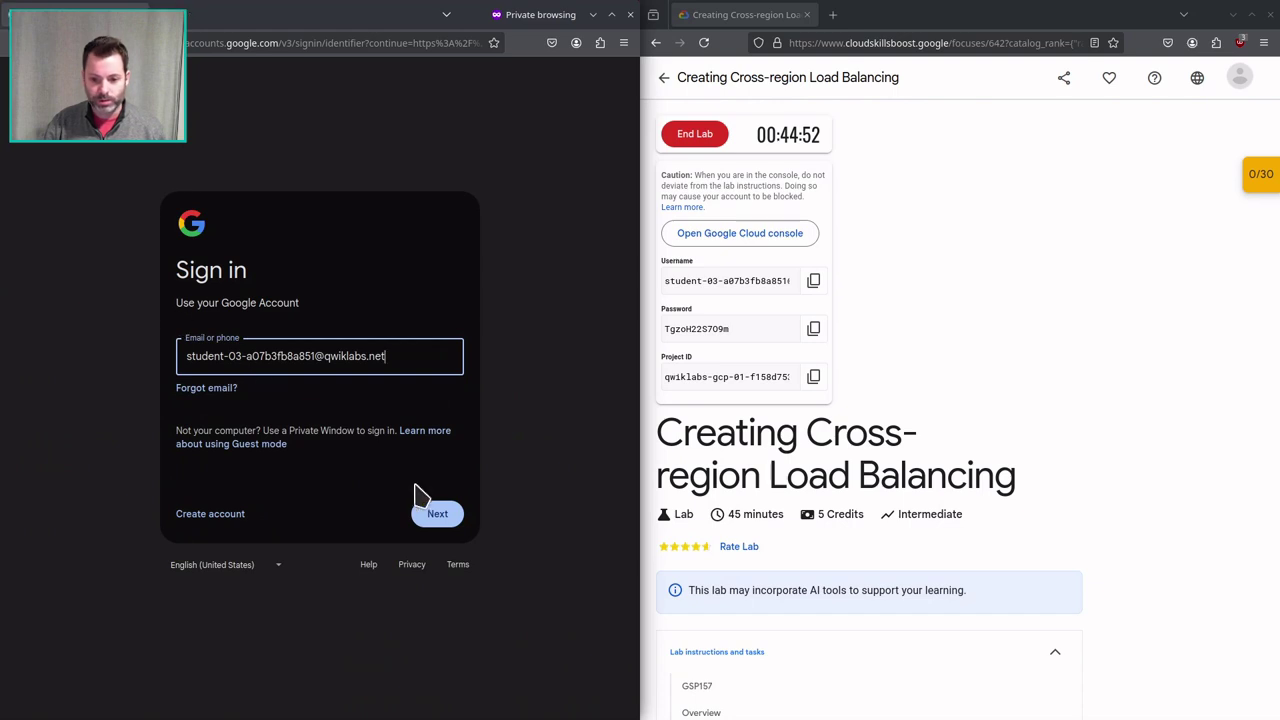
# Sign in to Google Cloud with the lab's prefilled username and its password, accepting the new-account notice and the terms of service.
pyautogui.click(437, 514)
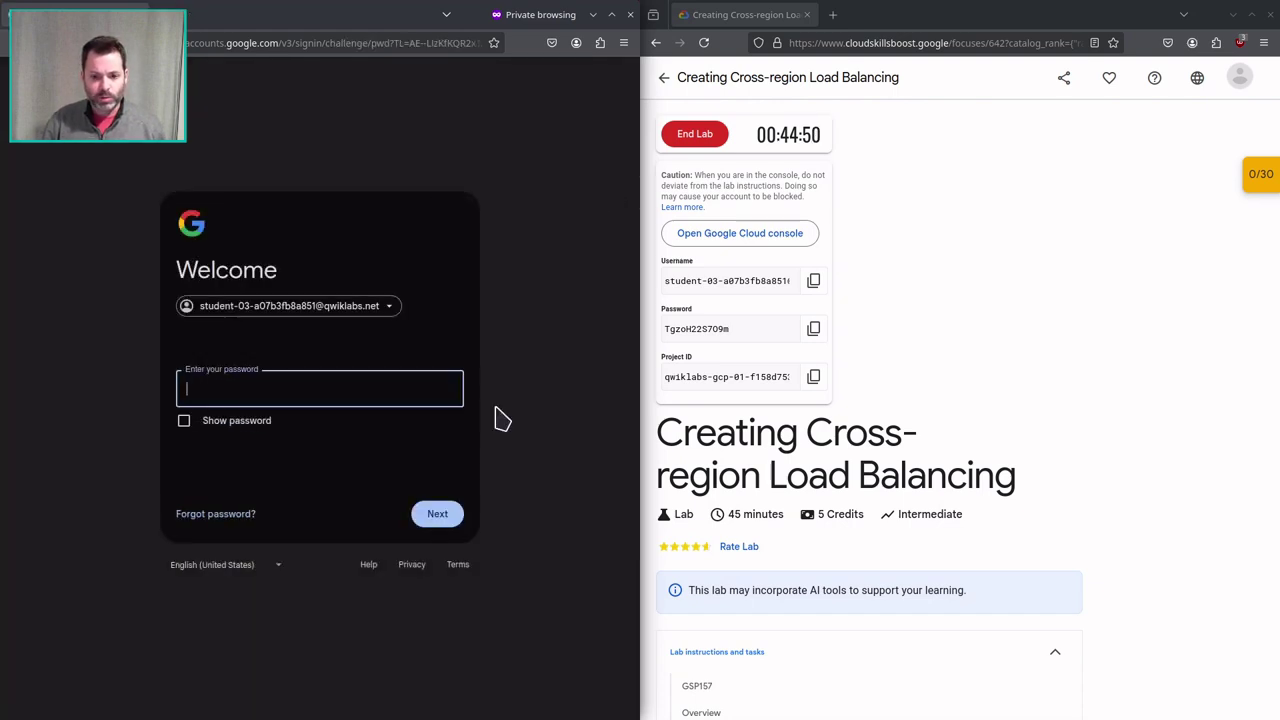
pyautogui.click(813, 328)
pyautogui.click(370, 387)
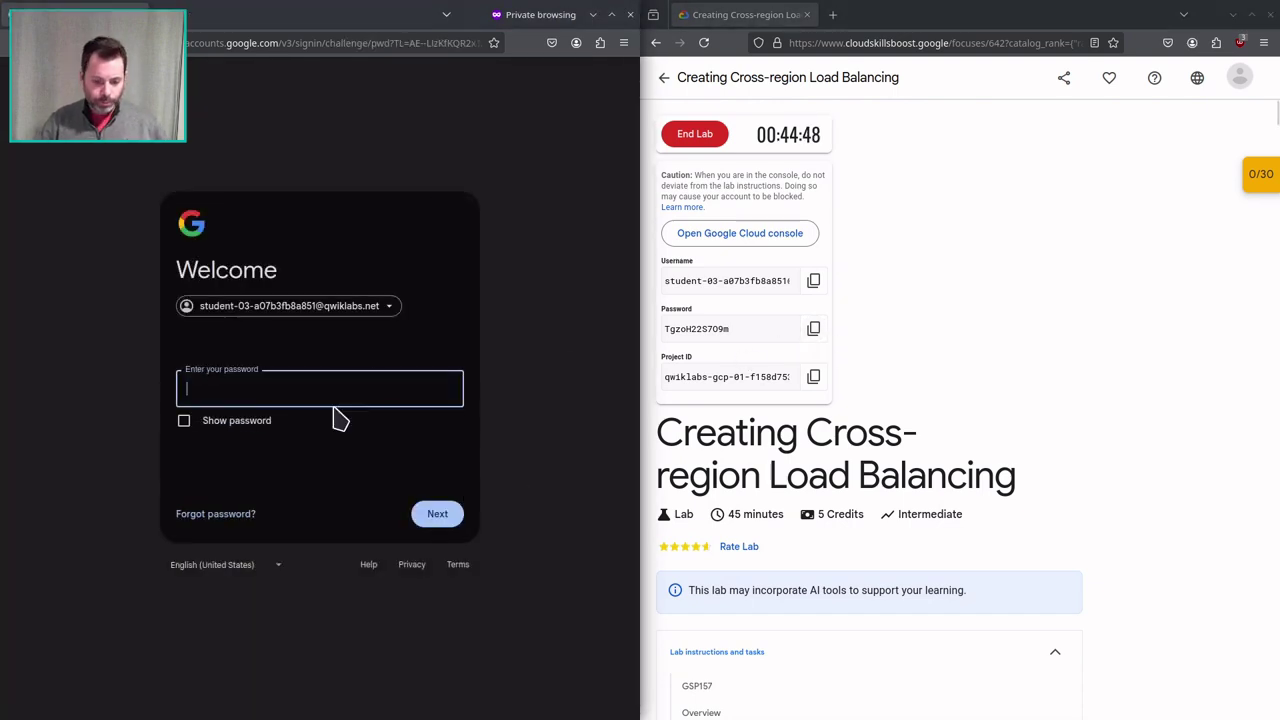
pyautogui.hotkey('ctrl', 'v')
pyautogui.press('Return')
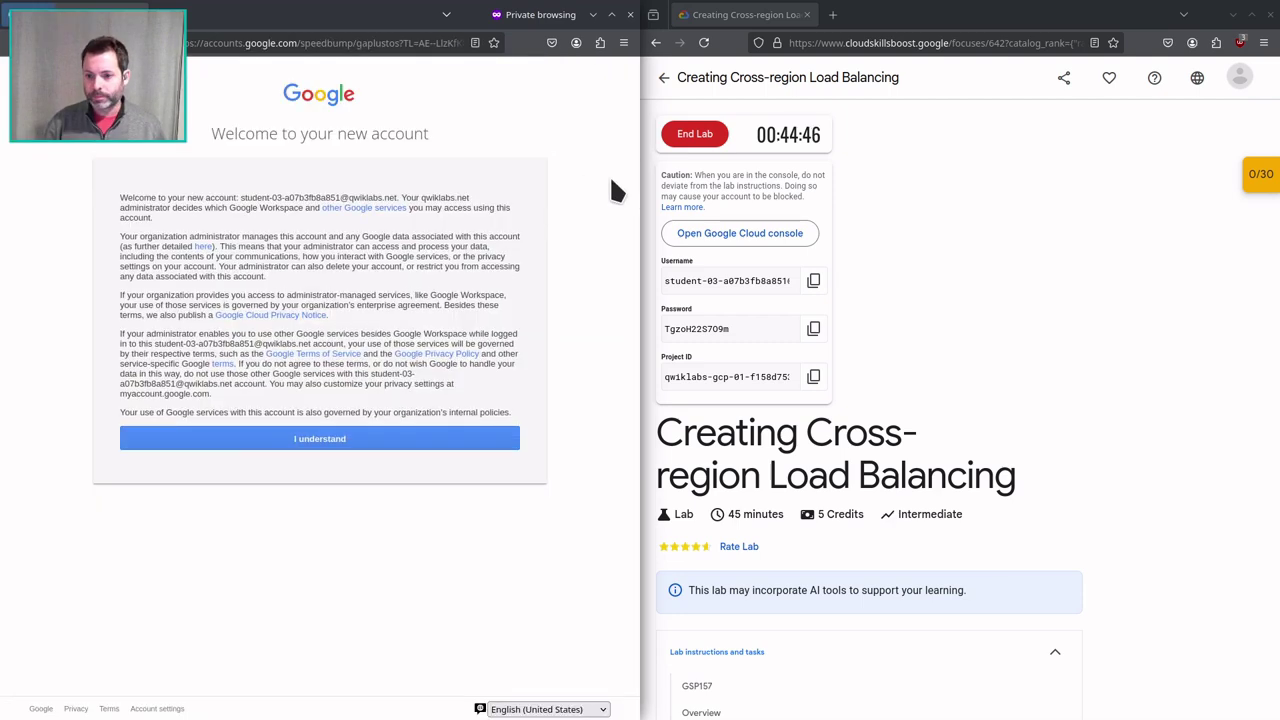
pyautogui.click(418, 446)
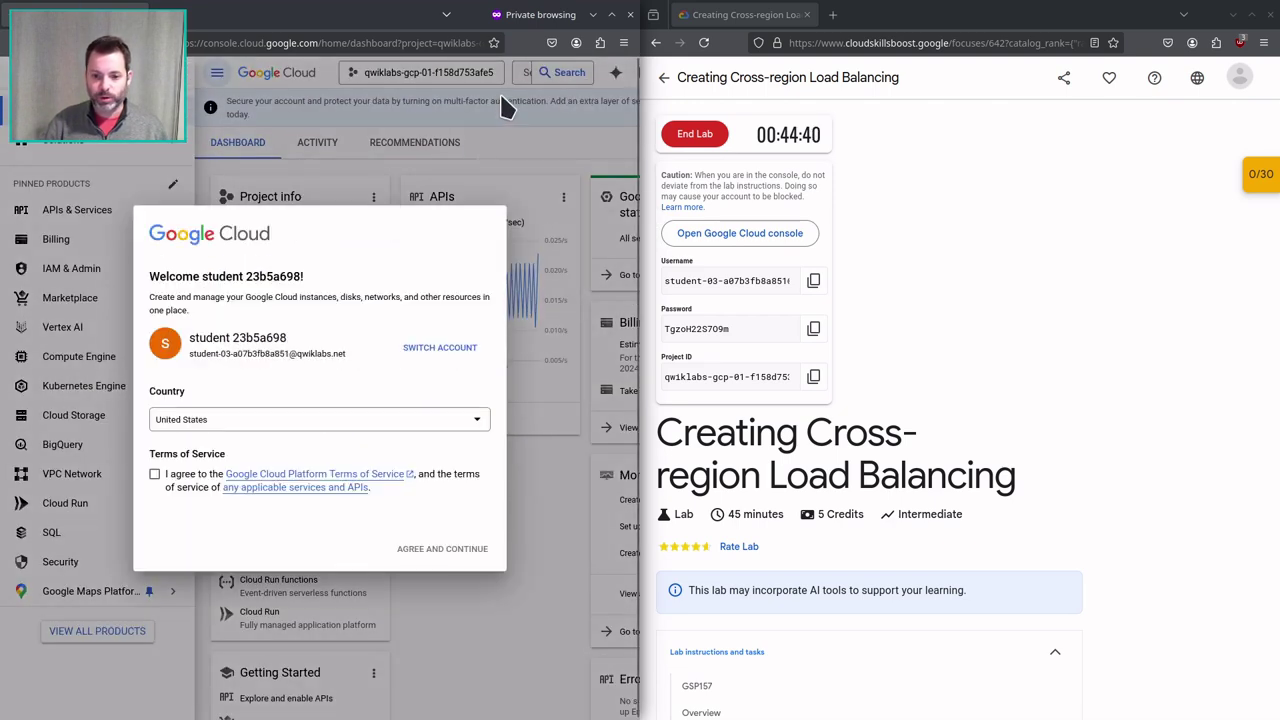
pyautogui.click(205, 474)
pyautogui.click(450, 552)
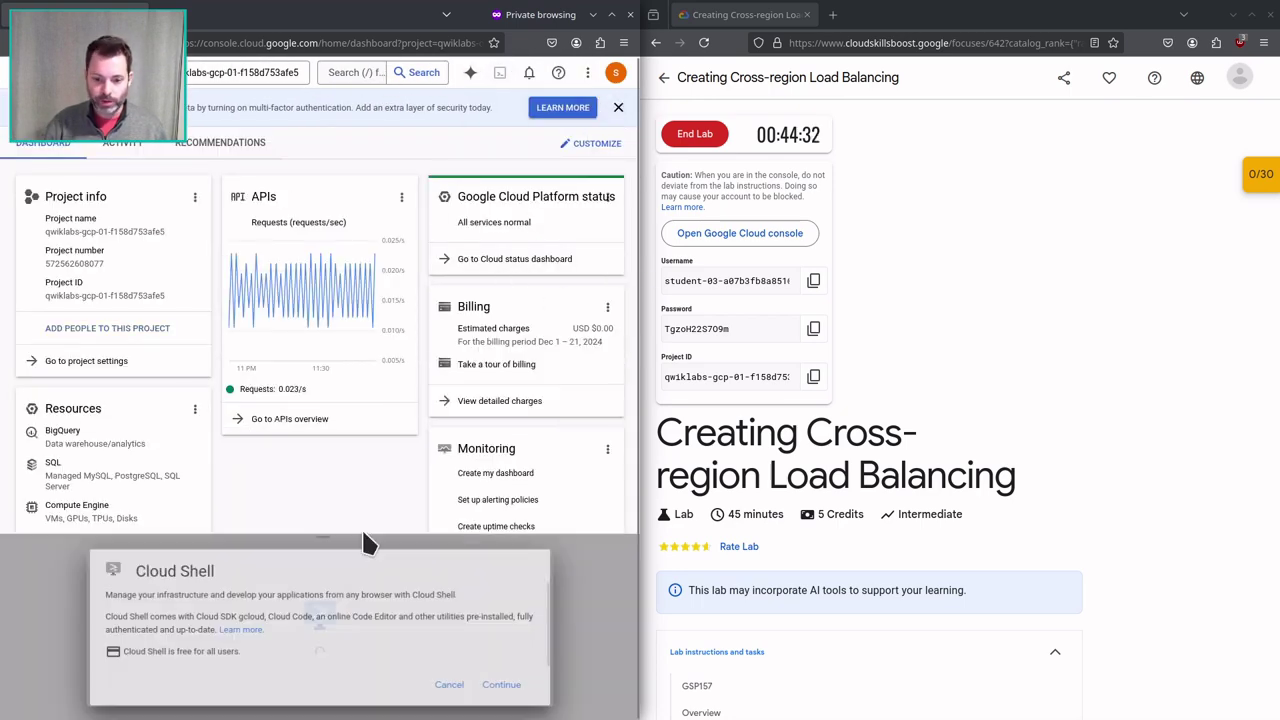
# Start Cloud Shell in a taller panel and widen the lab instructions window beside the console.
pyautogui.moveTo(335, 530); pyautogui.dragTo(360, 398)
pyautogui.click(512, 618)
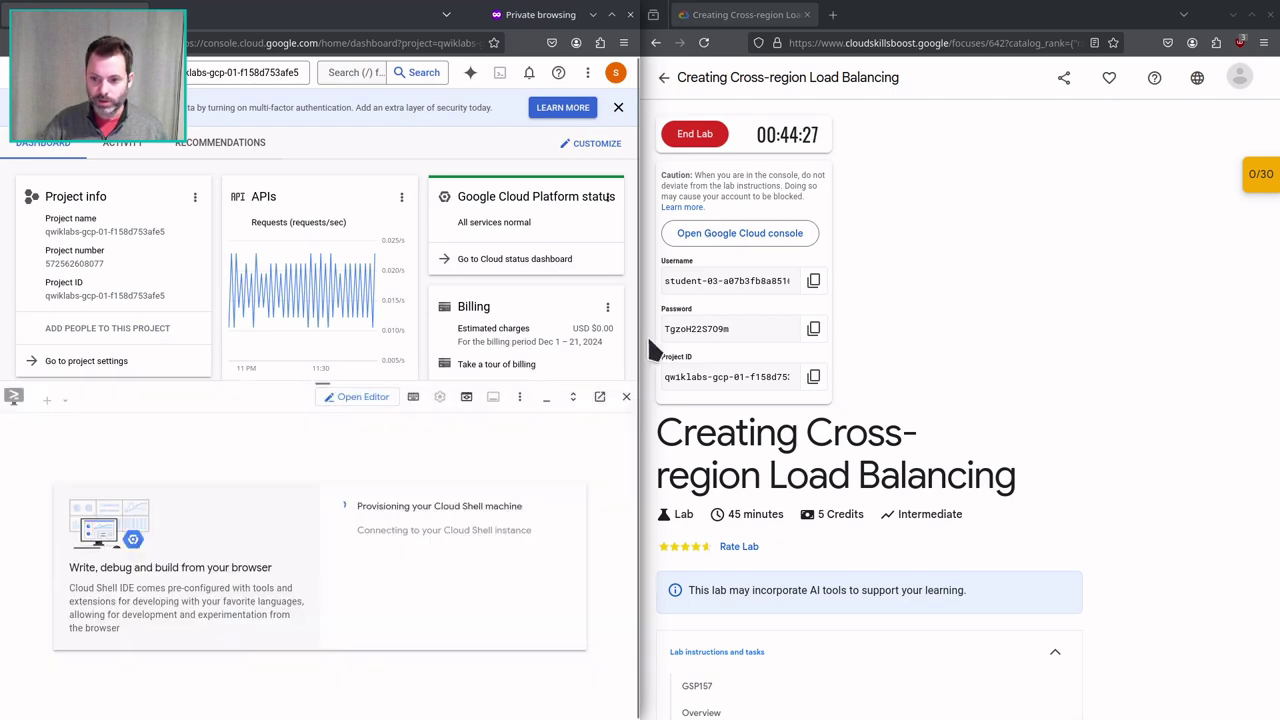
pyautogui.moveTo(641, 316); pyautogui.dragTo(546, 318)
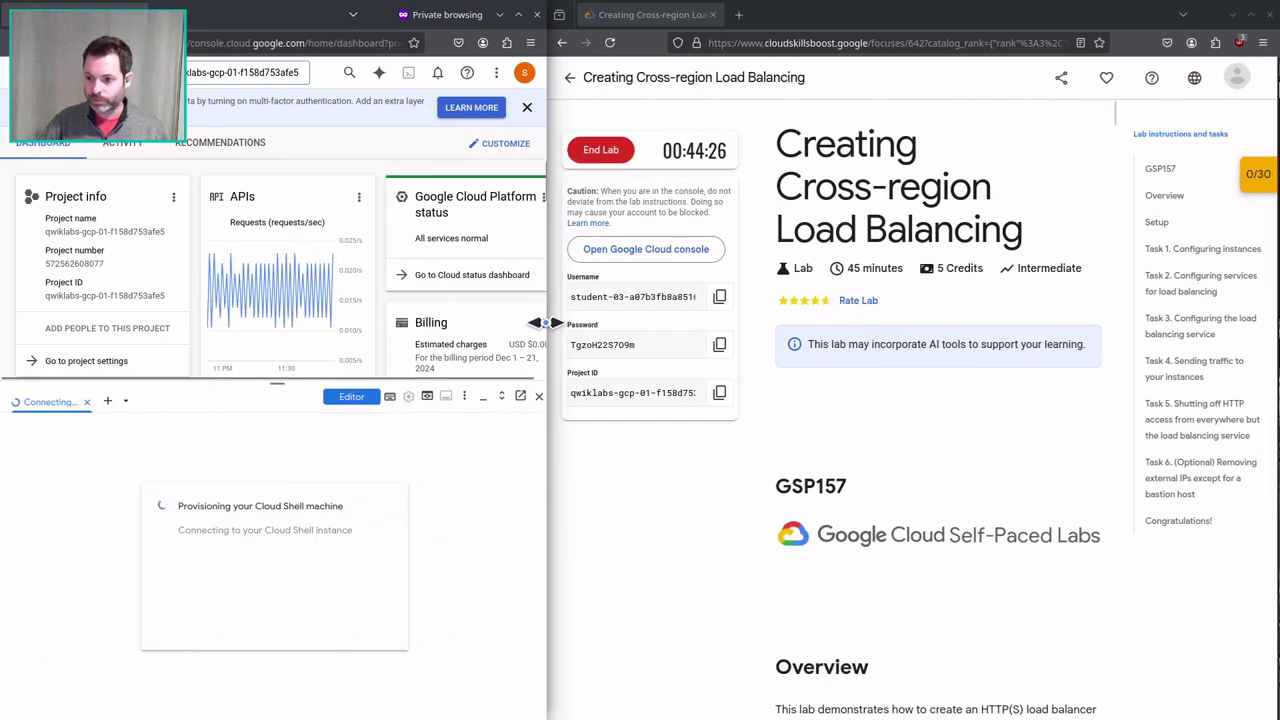
# Examine the load balancer architecture diagram and read the lab instructions through to the us-central1 instance commands, dismissing the Cloud Shell session tip.
pyautogui.scroll(-5, 1019, 300)
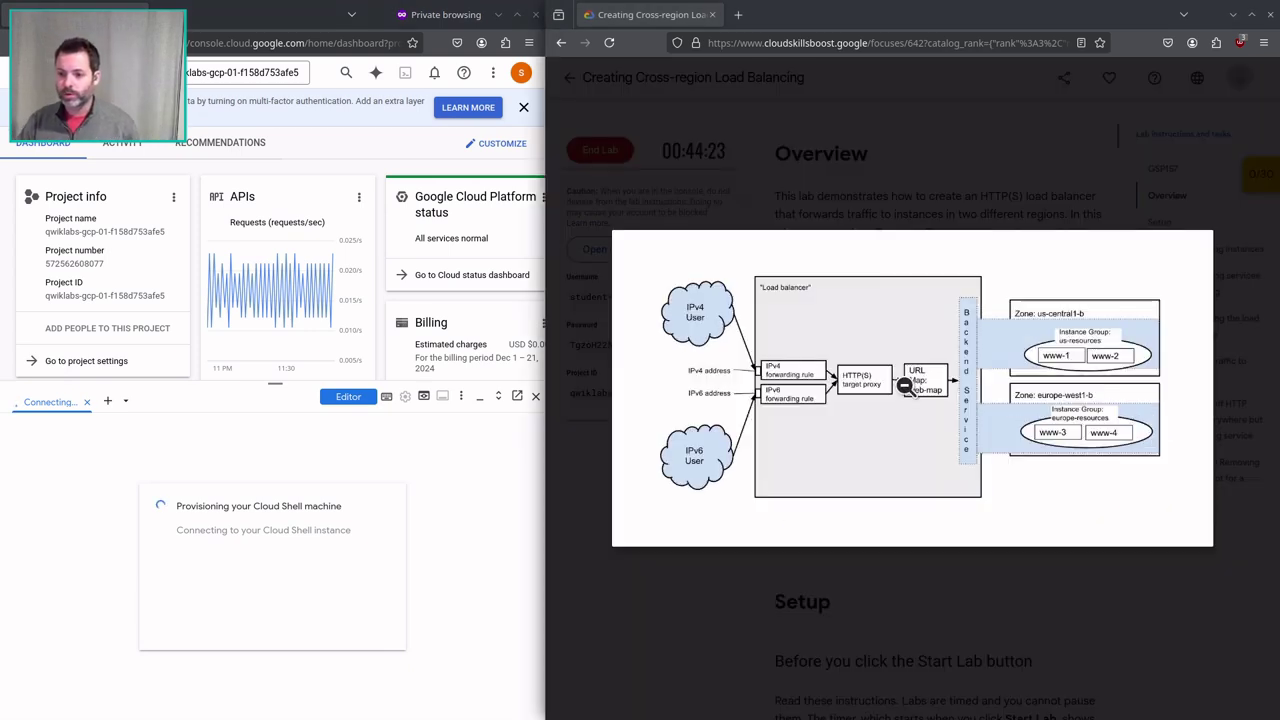
pyautogui.click(907, 390)
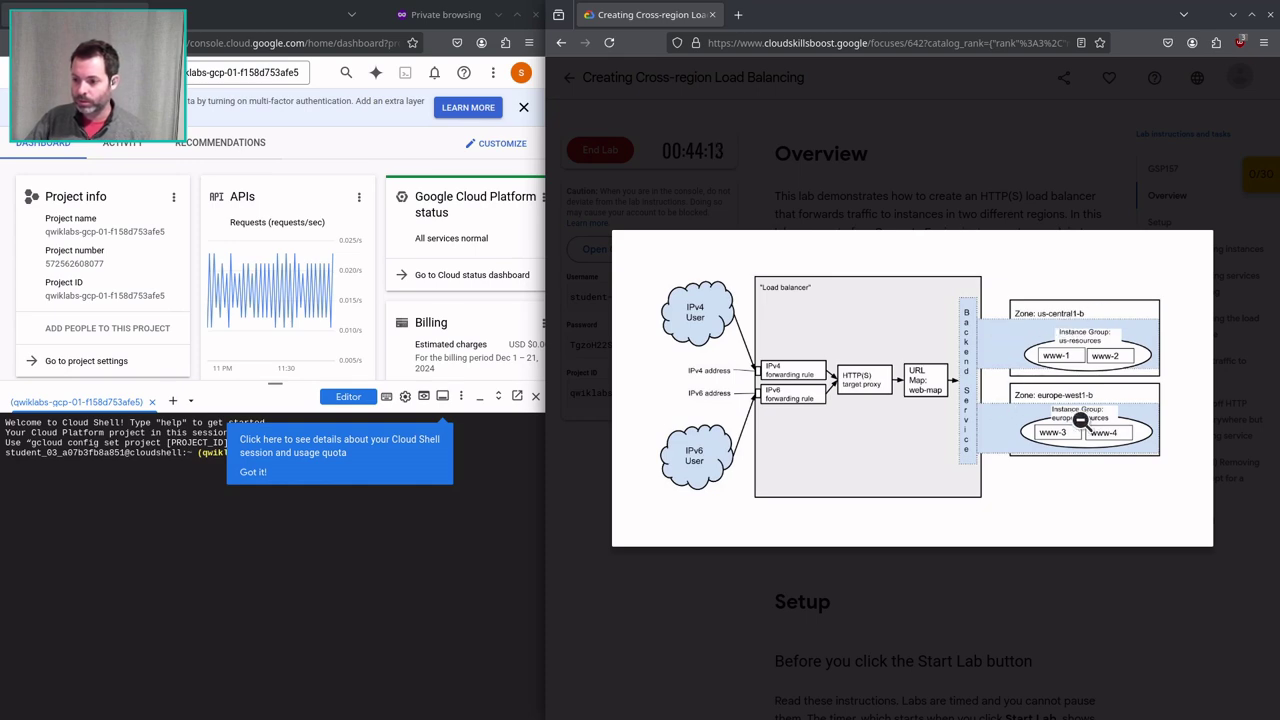
pyautogui.click(984, 188)
pyautogui.scroll(-2, 997, 354)
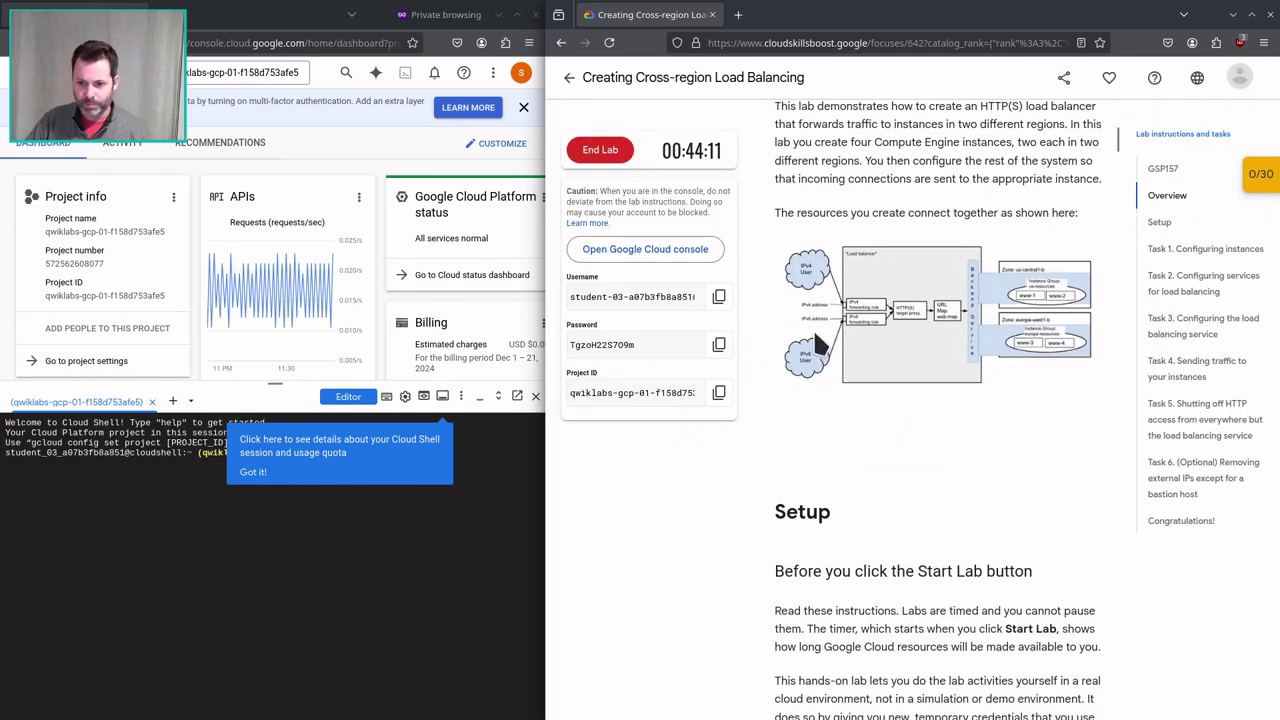
pyautogui.click(253, 472)
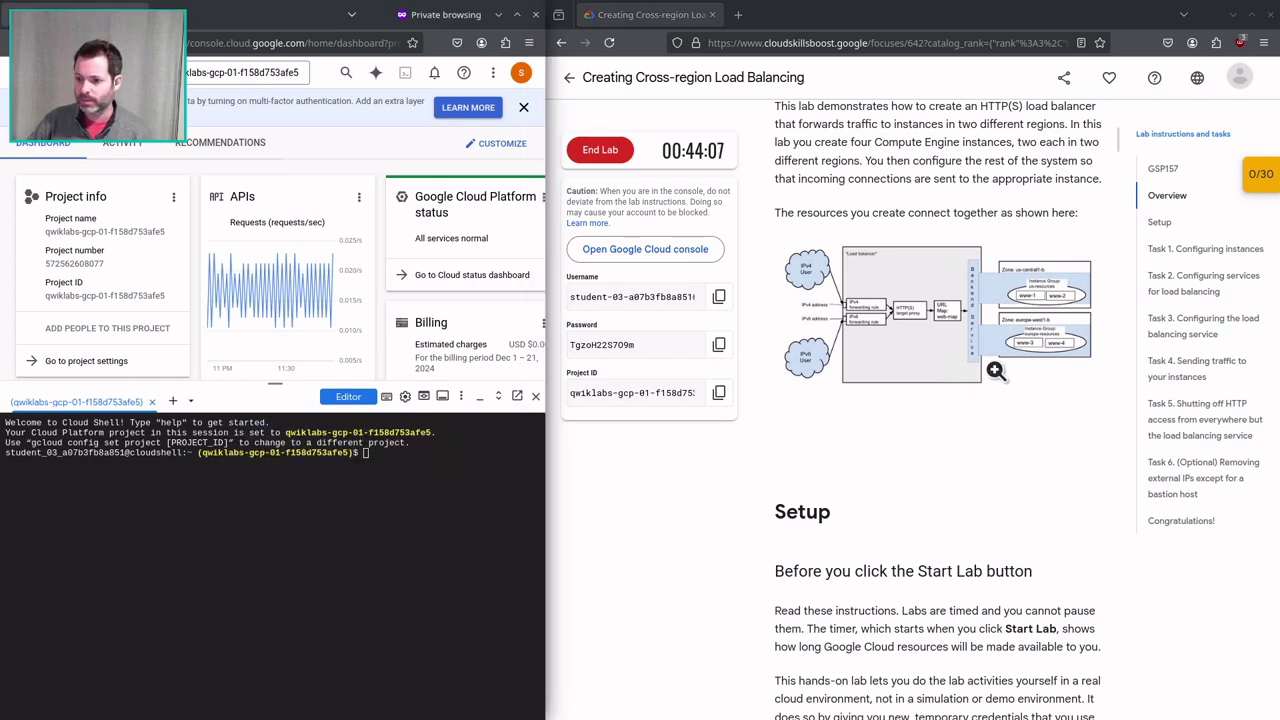
pyautogui.scroll(-5, 924, 432)
pyautogui.scroll(-18, 921, 417)
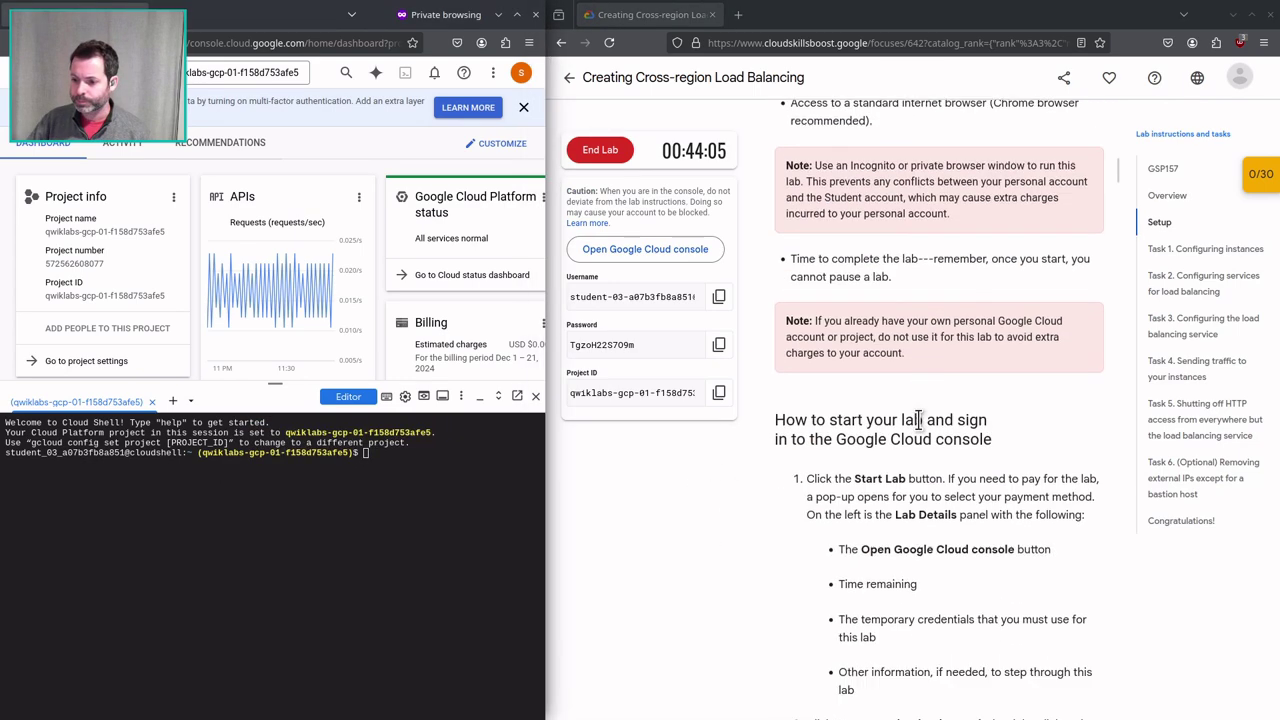
pyautogui.scroll(-1, 930, 420)
pyautogui.scroll(-15, 947, 410)
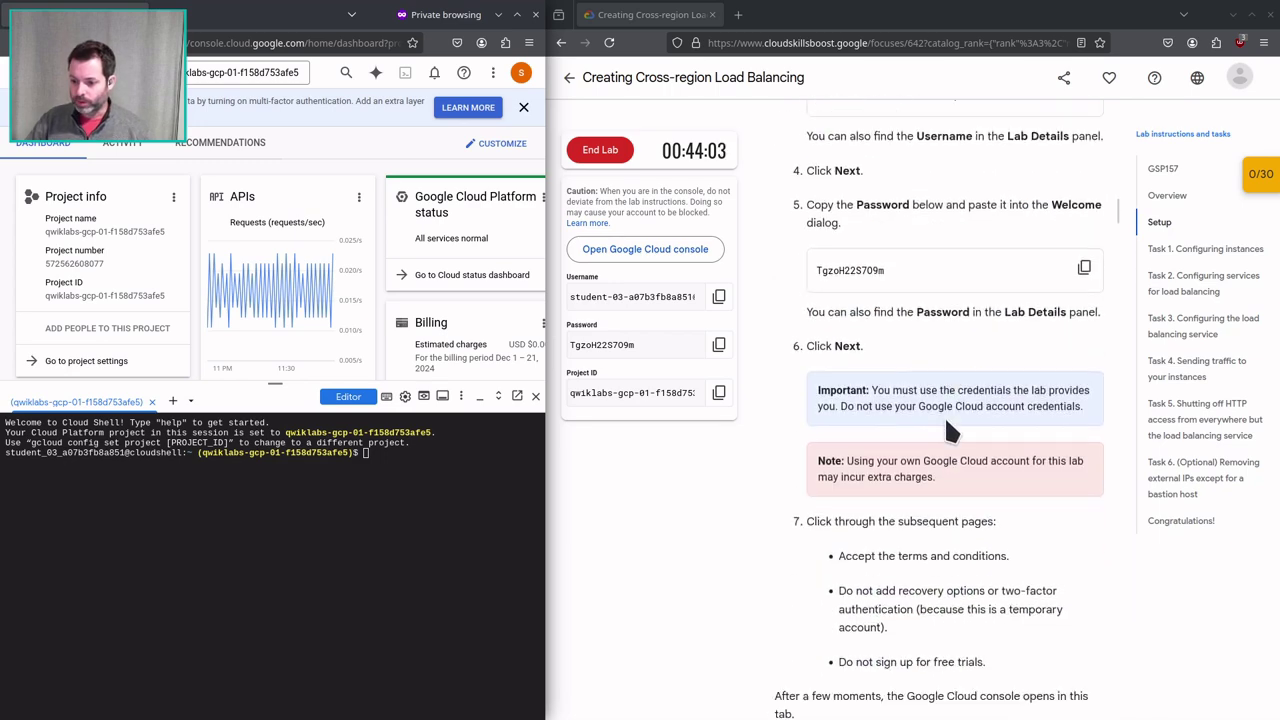
pyautogui.scroll(-8, 946, 420)
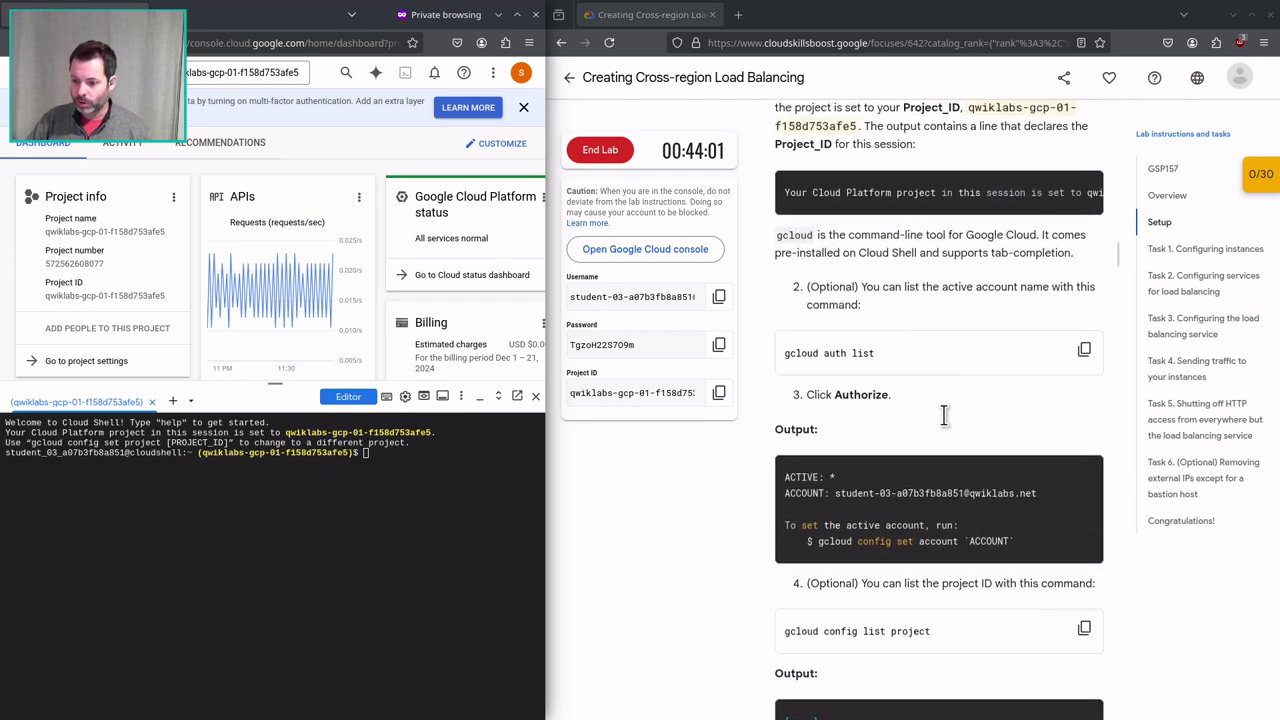
pyautogui.scroll(-10, 946, 425)
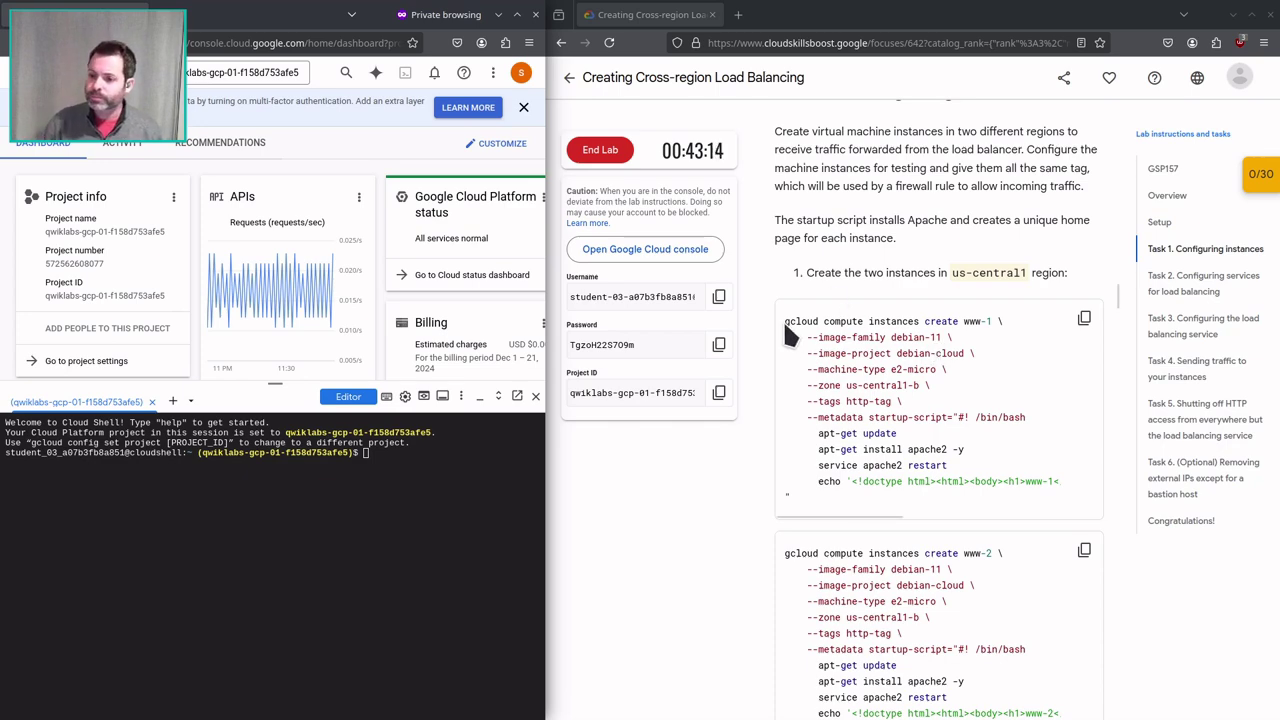
pyautogui.scroll(-2, 903, 392)
pyautogui.scroll(-5, 903, 392)
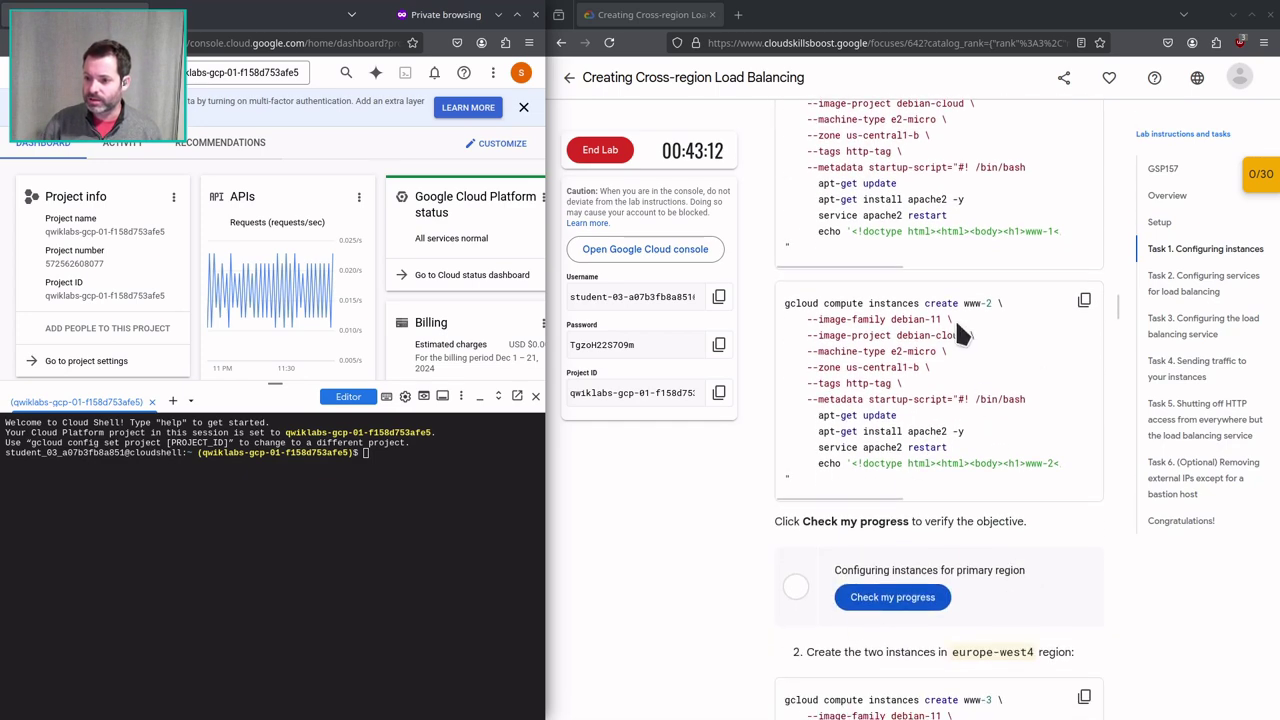
pyautogui.scroll(6, 950, 340)
# Run the lab's gcloud command in Cloud Shell to create instance www-1 in us-central1-b, authorizing Cloud Shell to use the credentials.
pyautogui.click(1084, 277)
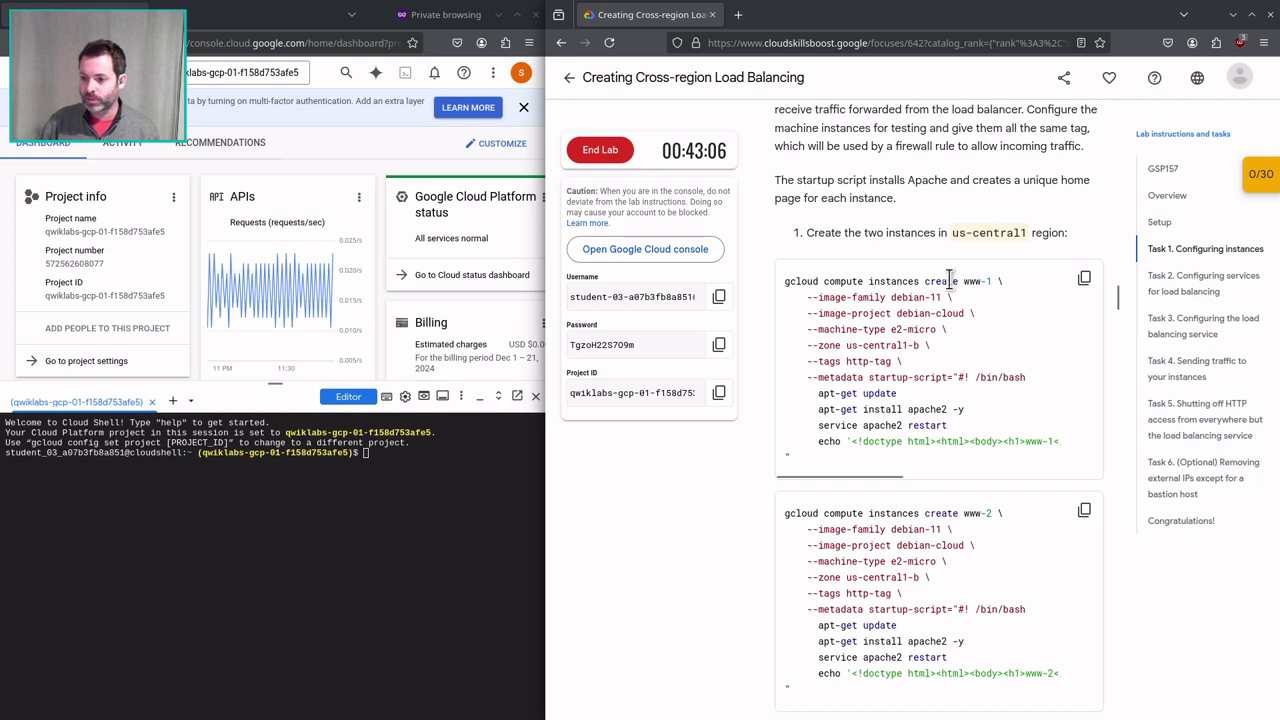
pyautogui.moveTo(964, 282); pyautogui.dragTo(994, 283)
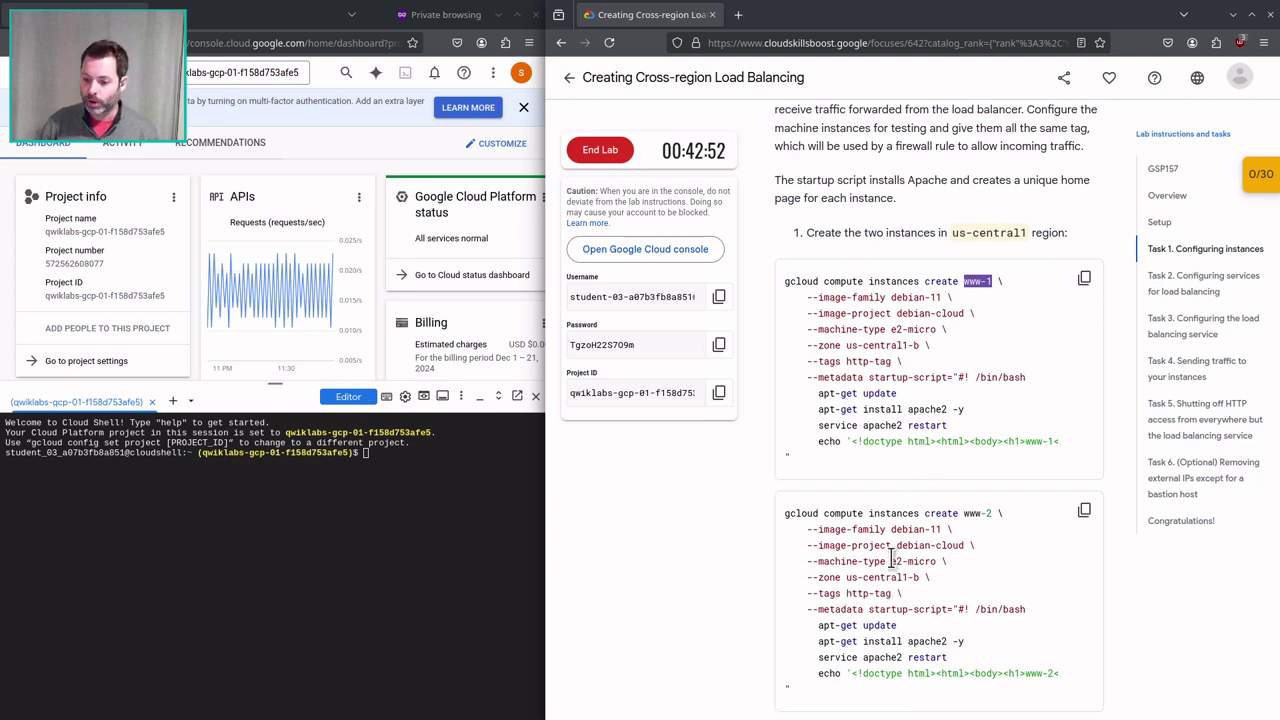
pyautogui.scroll(-1, 886, 395)
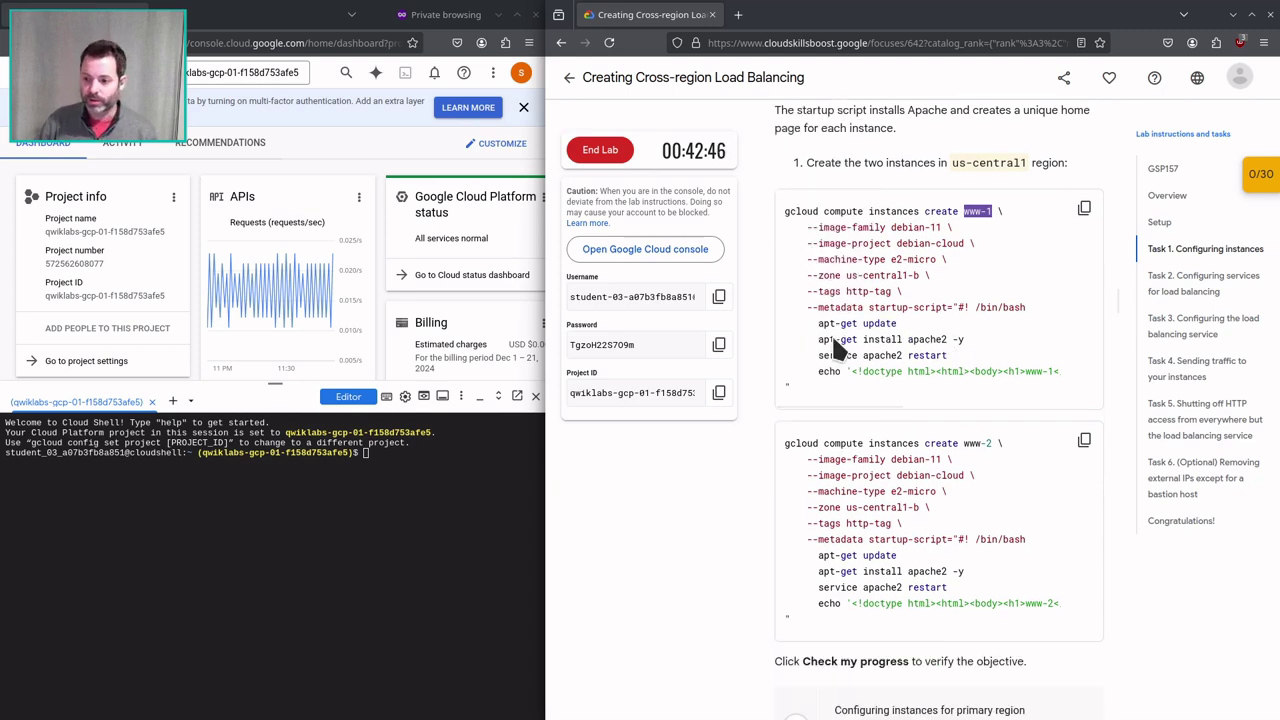
pyautogui.moveTo(858, 413); pyautogui.dragTo(927, 405)
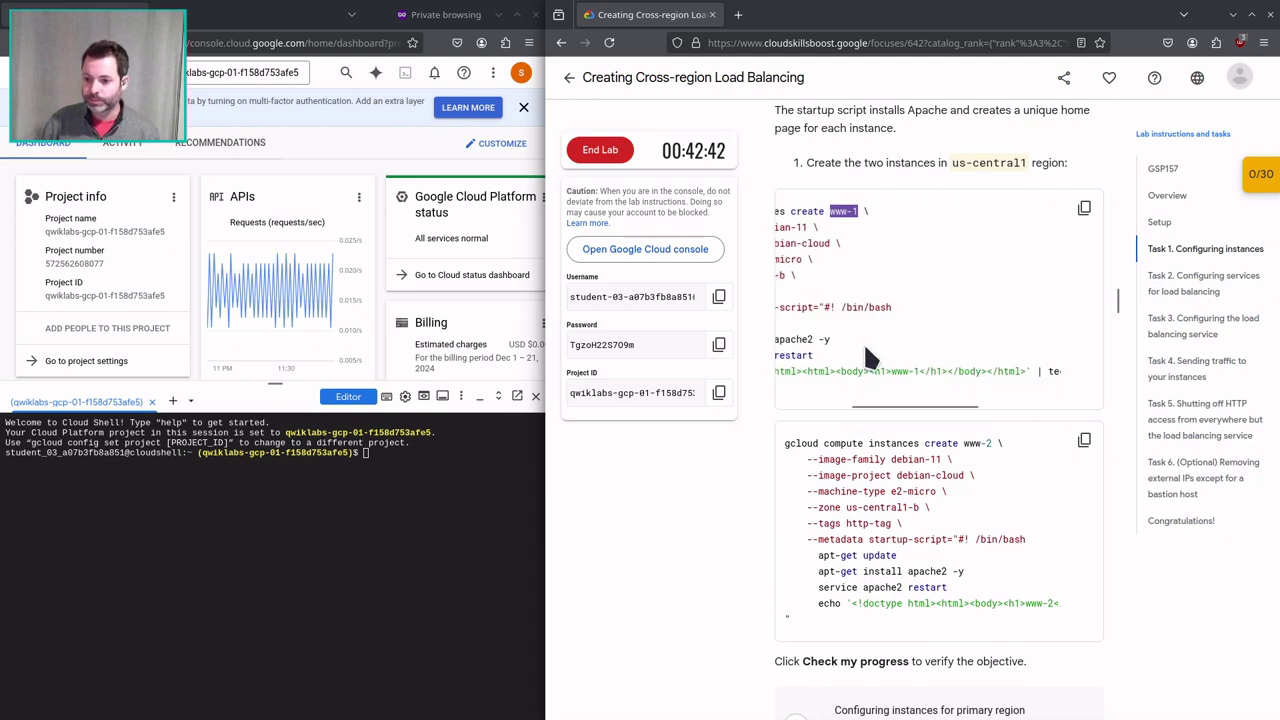
pyautogui.moveTo(900, 407); pyautogui.dragTo(824, 407)
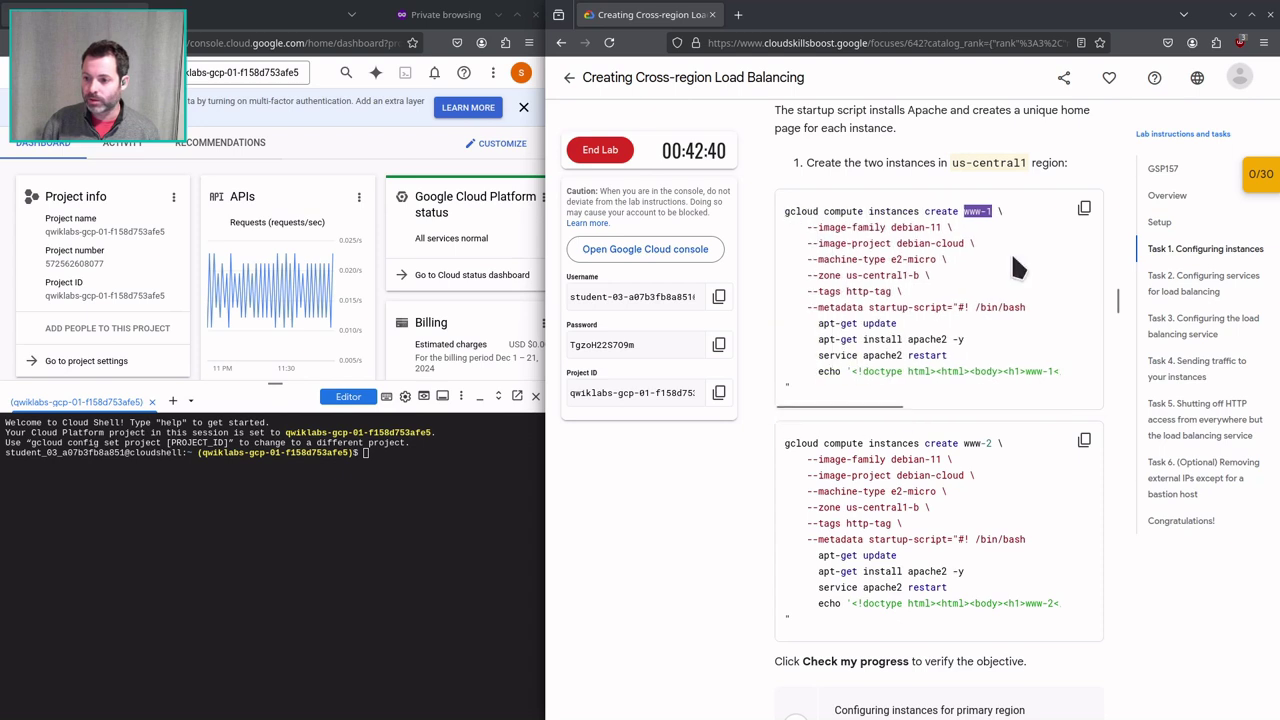
pyautogui.click(1084, 214)
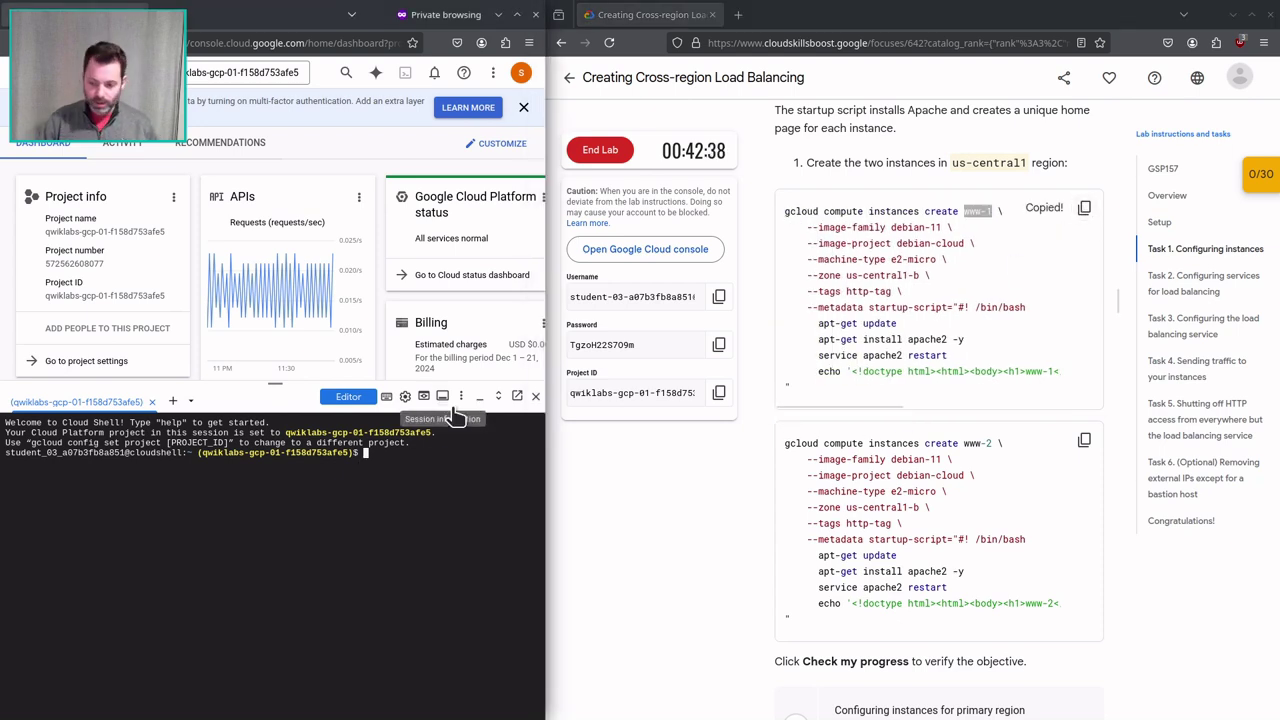
pyautogui.hotkey('ctrl', 'v')
pyautogui.press('Return')
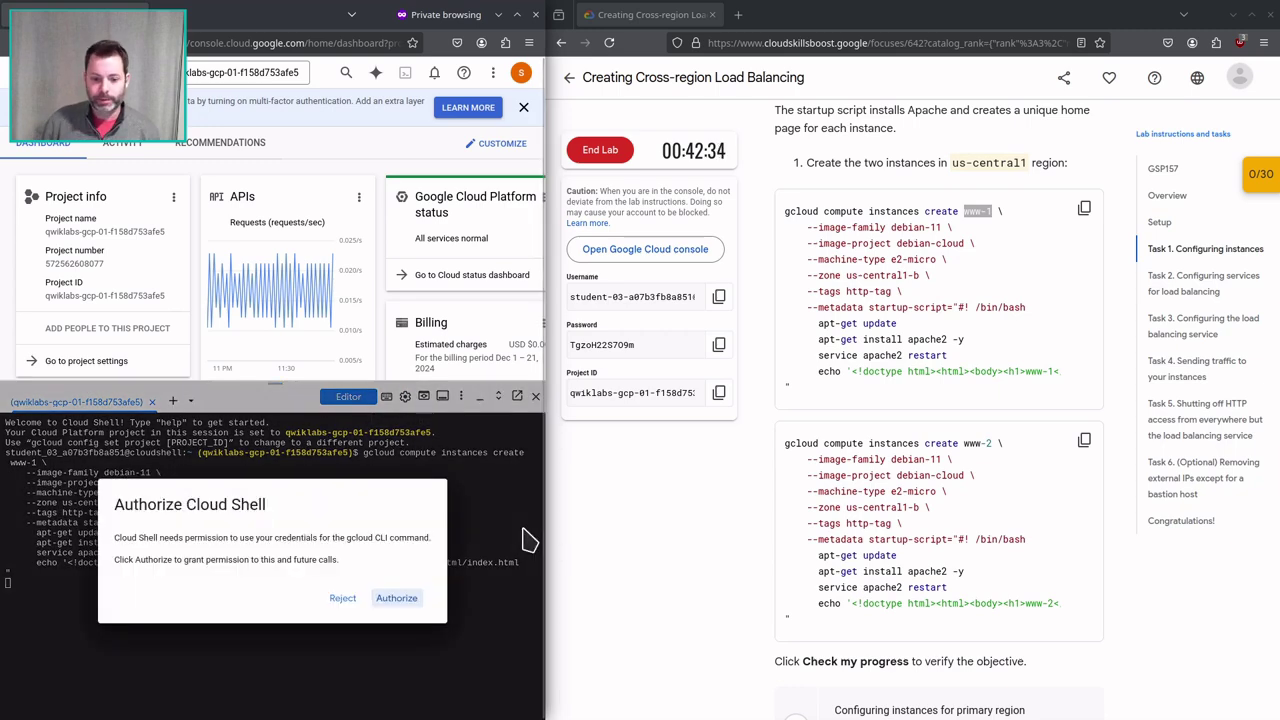
pyautogui.click(342, 600)
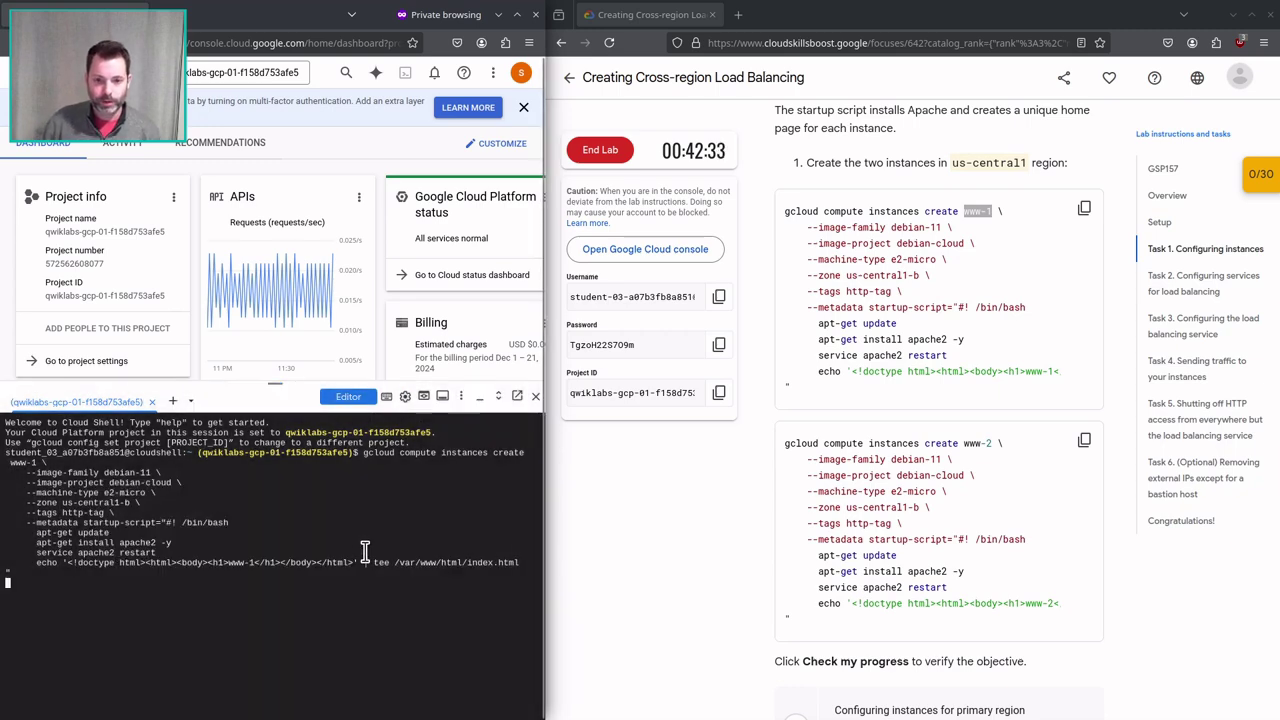
# Search the console for compute engine and open its VM instances page.
pyautogui.click(346, 74)
pyautogui.write('compute engine')
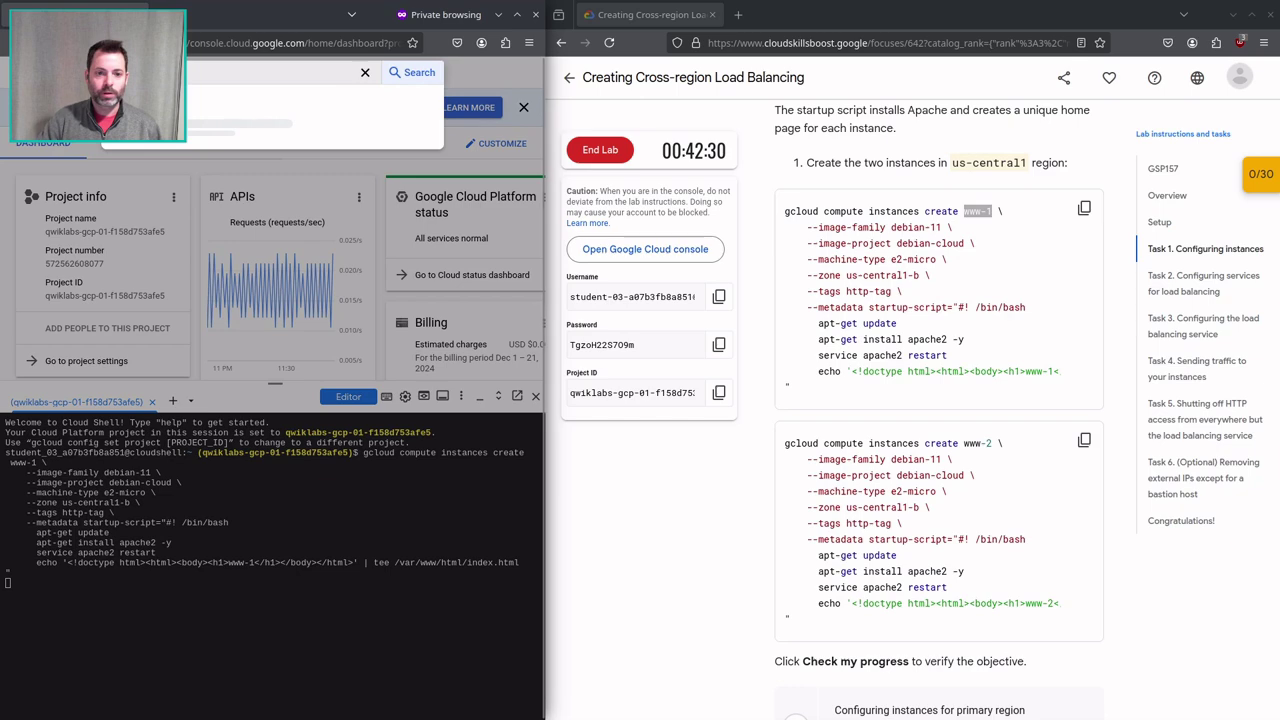
pyautogui.click(253, 153)
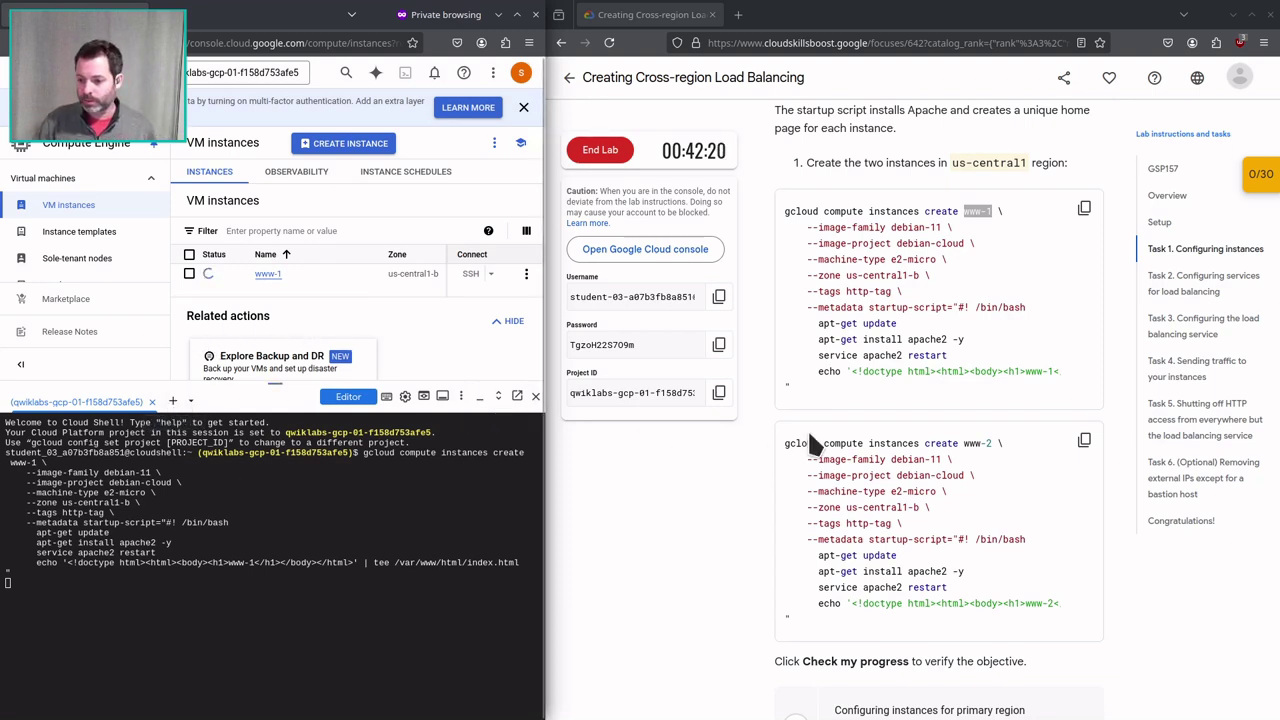
# Run the lab's gcloud command in Cloud Shell to create instance www-2 in us-central1-b.
pyautogui.click(1084, 440)
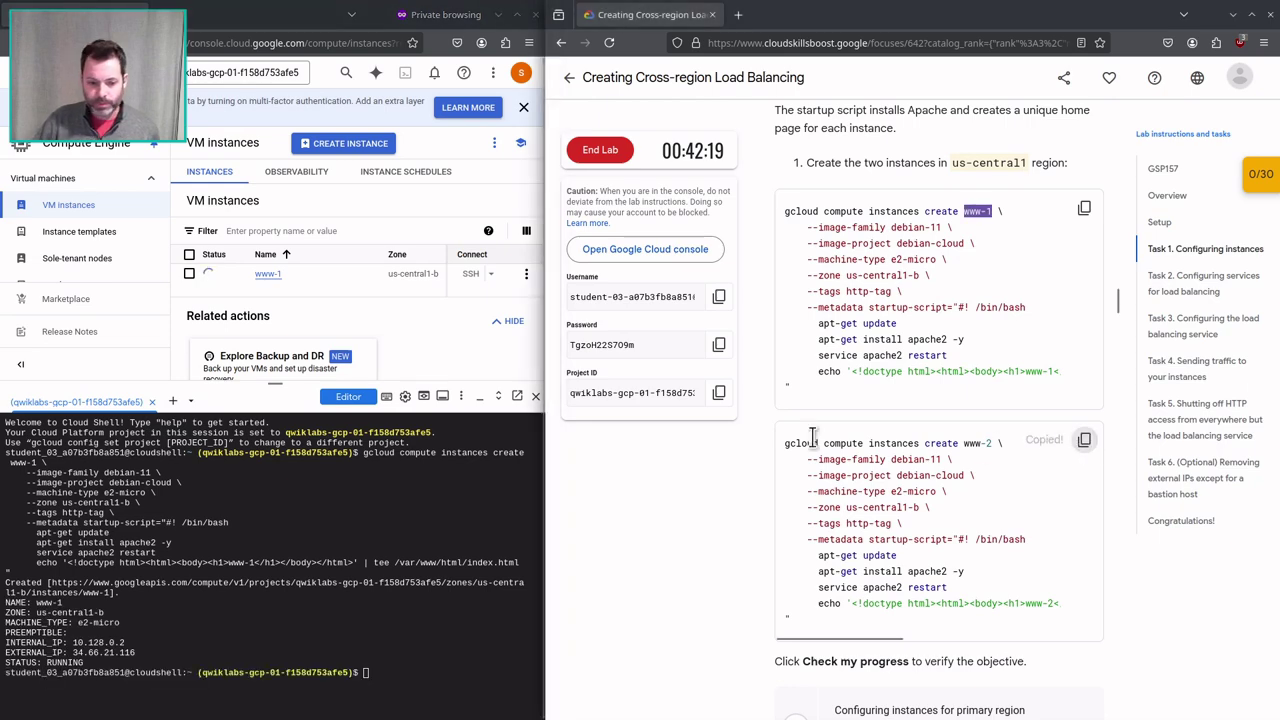
pyautogui.click(224, 567)
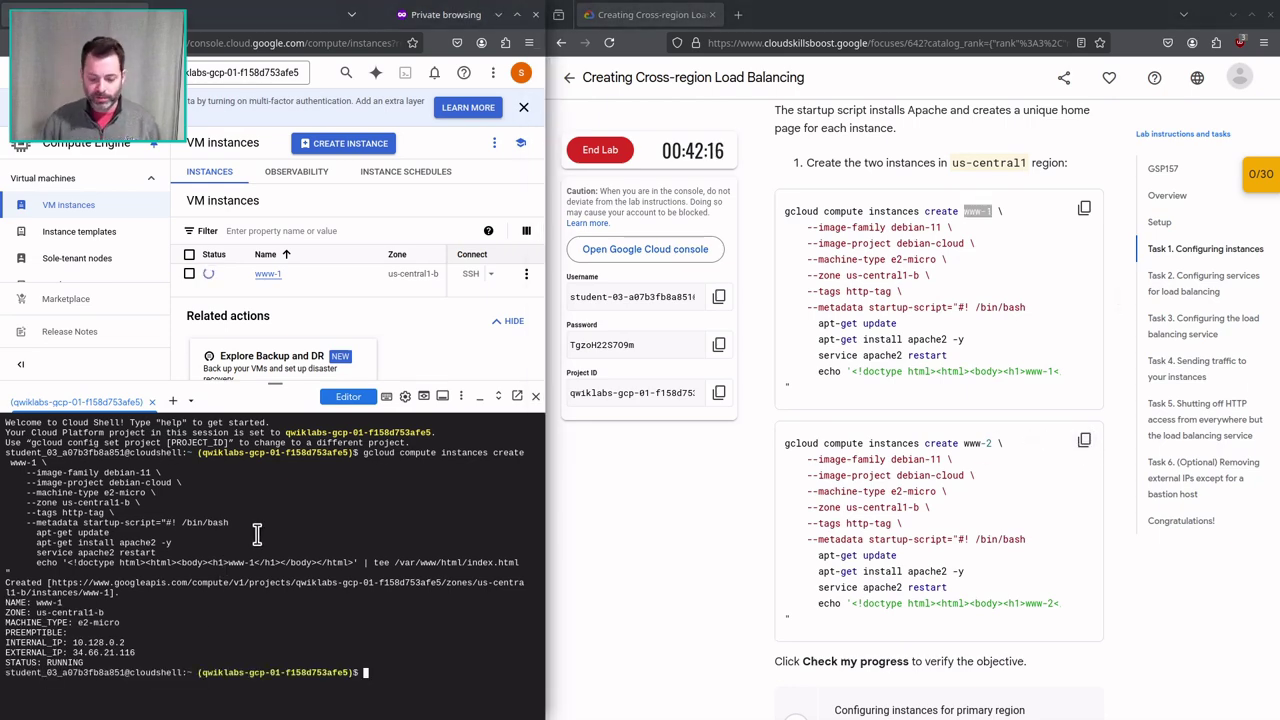
pyautogui.hotkey('ctrl', 'v')
pyautogui.press('Return')
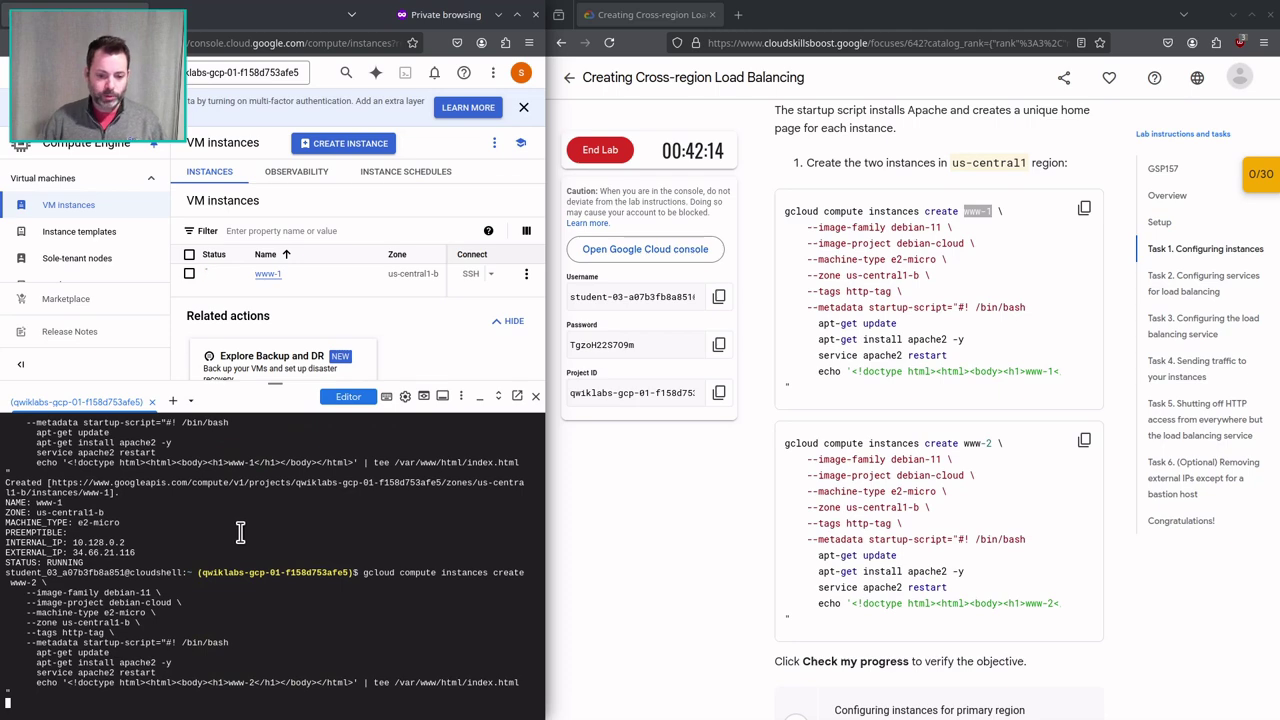
pyautogui.moveTo(72, 552); pyautogui.dragTo(135, 552)
pyautogui.hotkey('ctrl', 't')
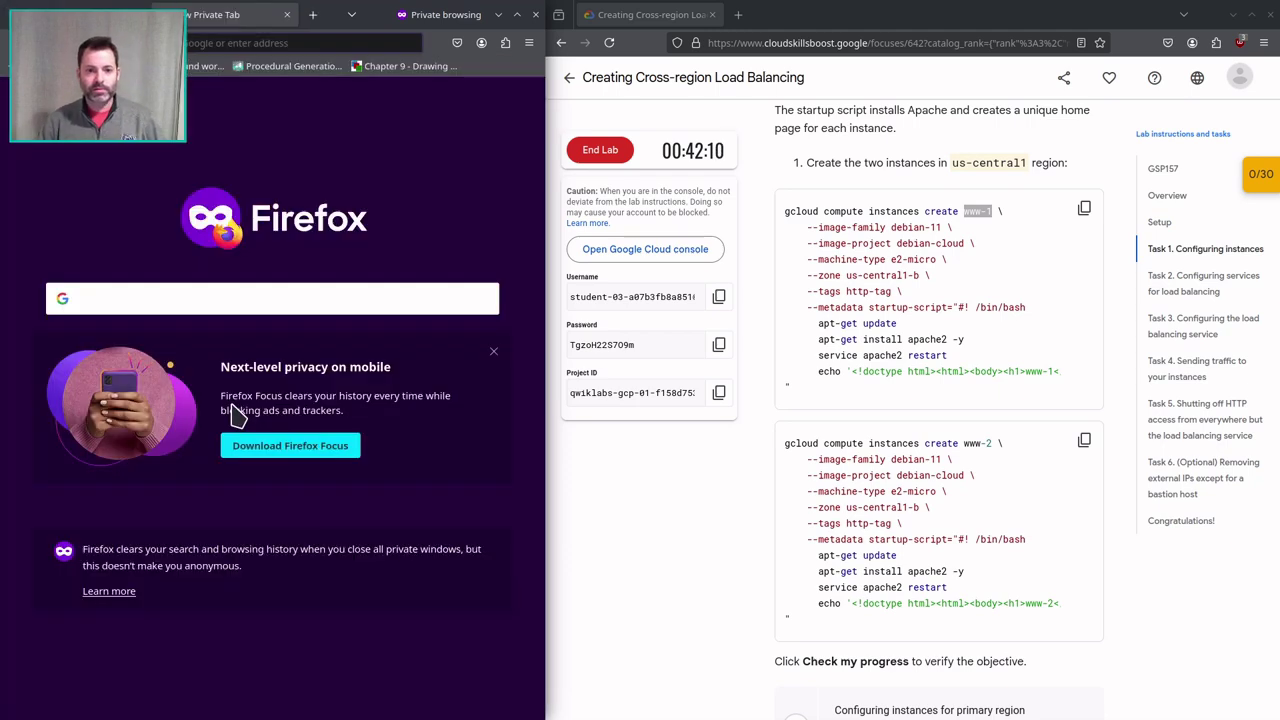
pyautogui.write('http://')
pyautogui.hotkey('ctrl', 'v')
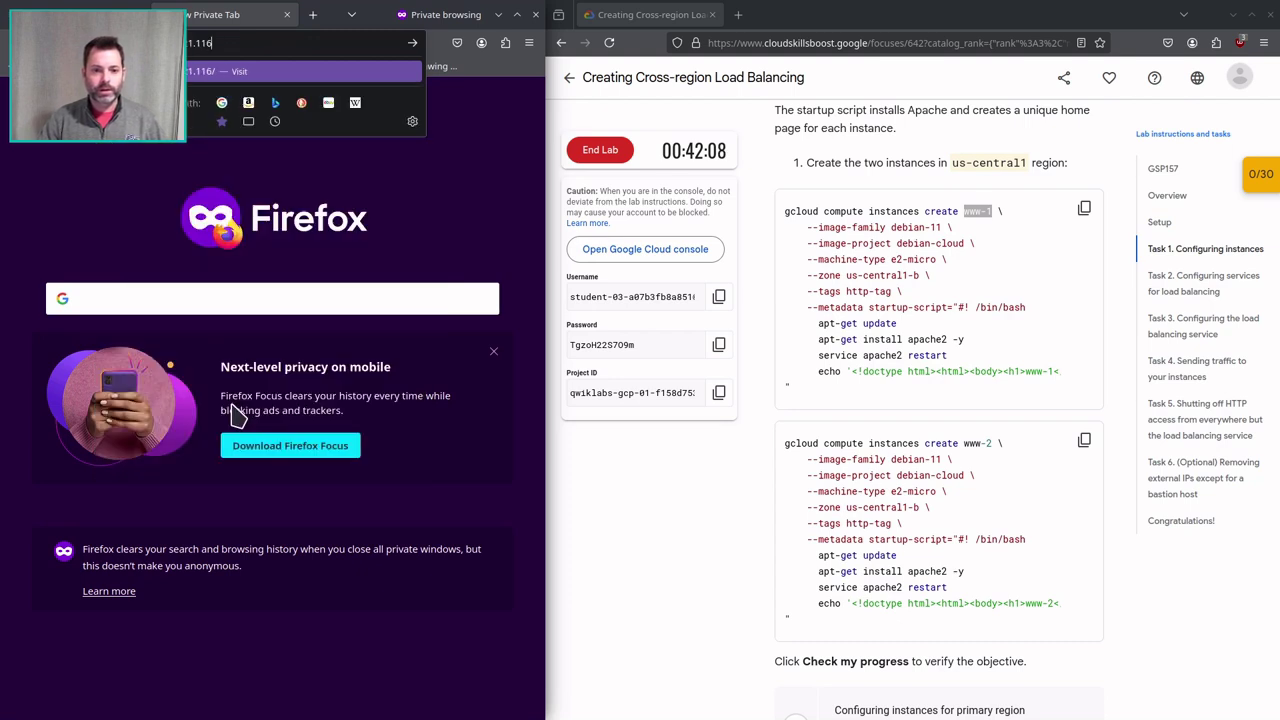
pyautogui.press('Return')
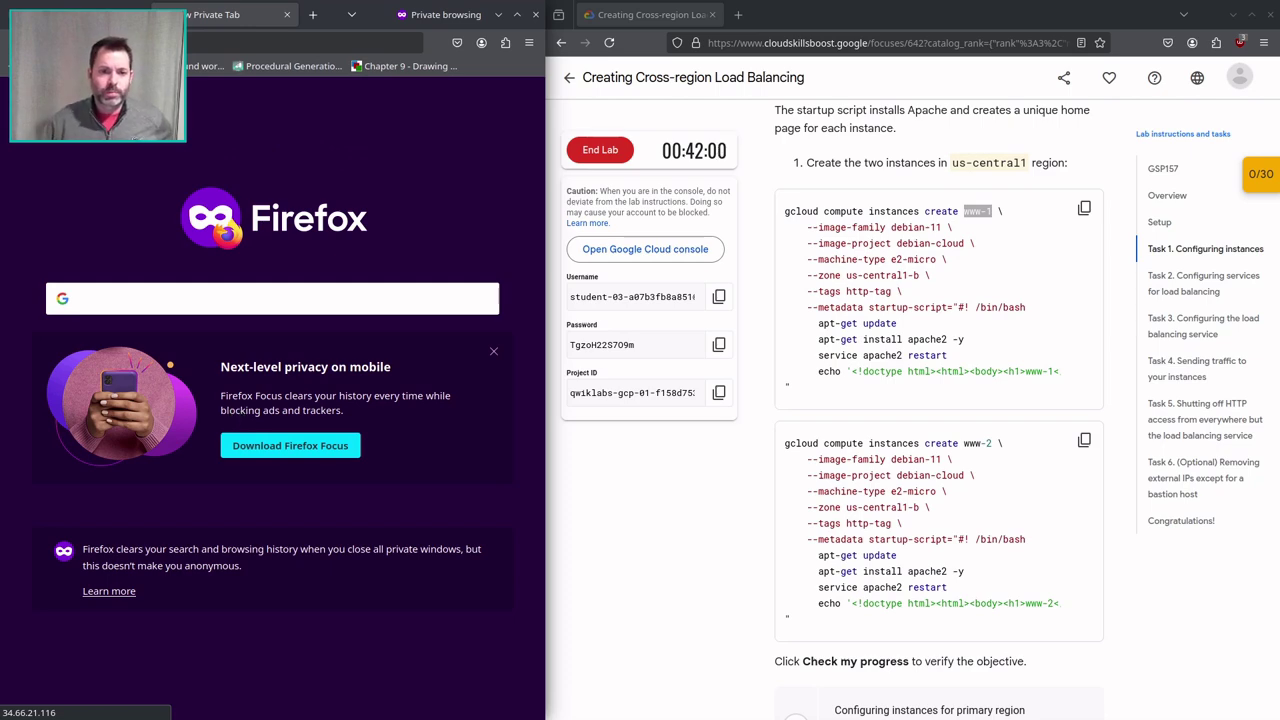
pyautogui.click(85, 15)
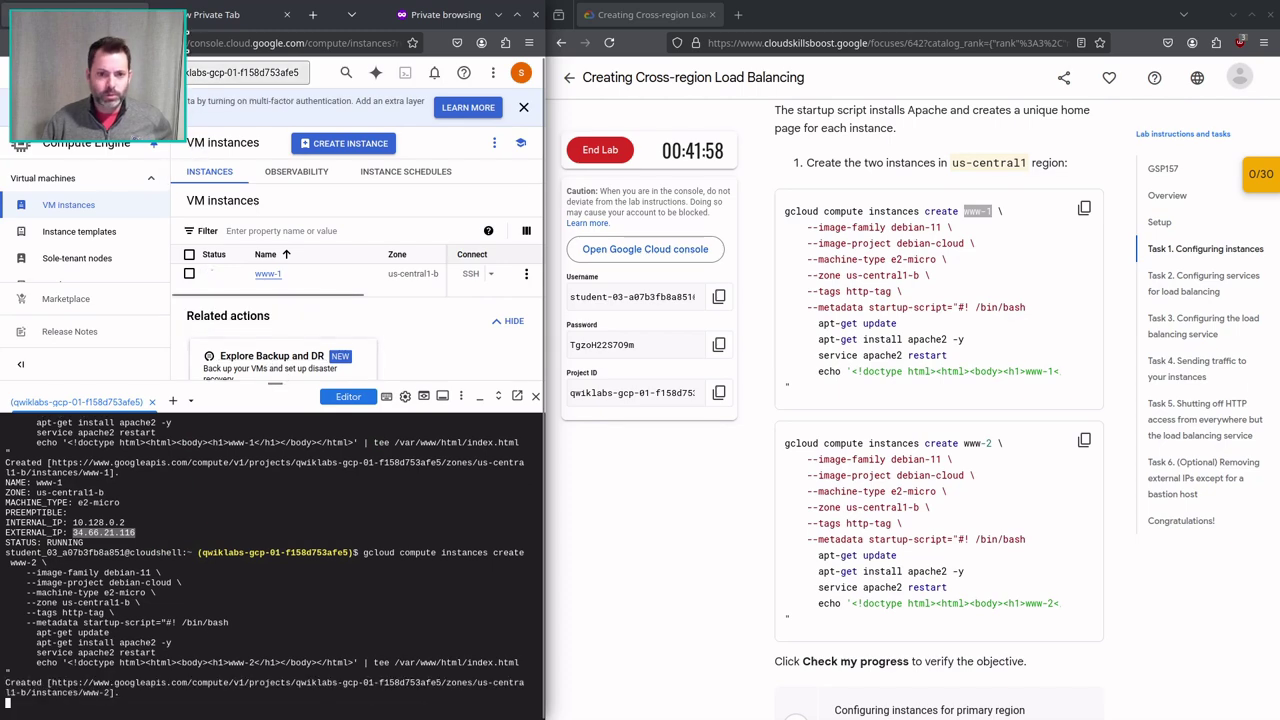
pyautogui.click(225, 14)
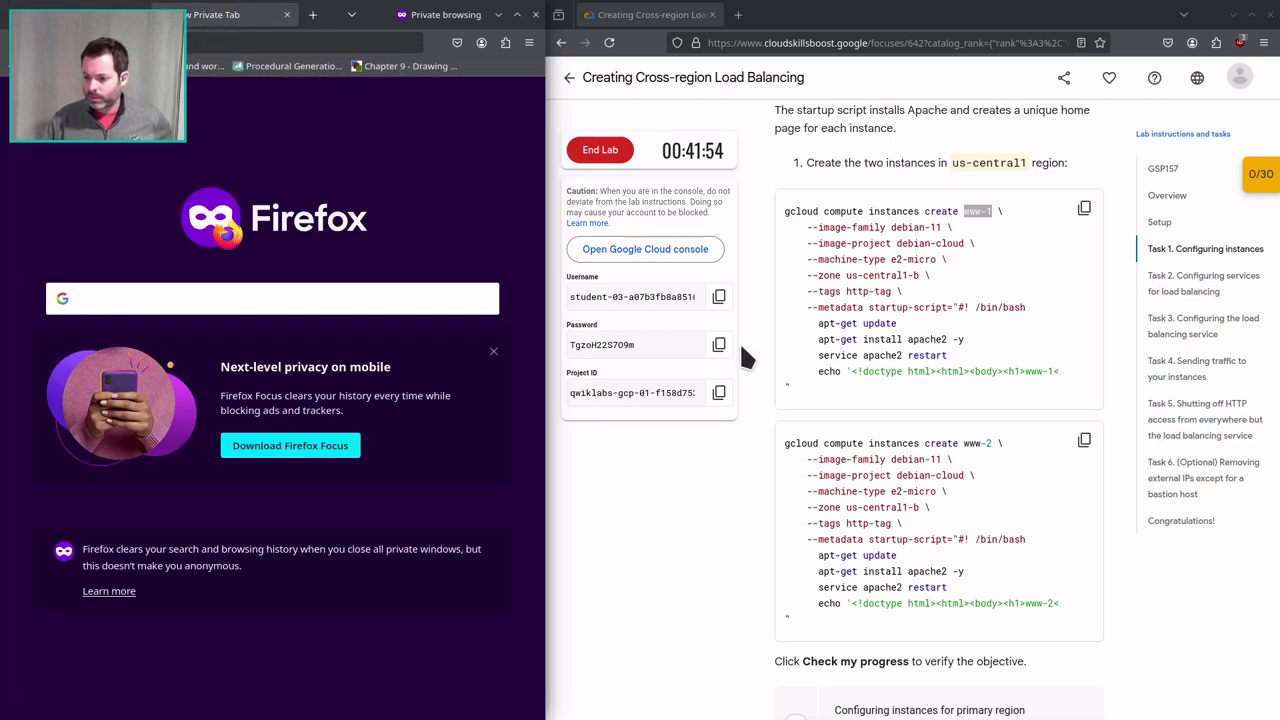
# Check the lab progress for configuring instances for the primary region.
pyautogui.scroll(-5, 900, 585)
pyautogui.click(919, 485)
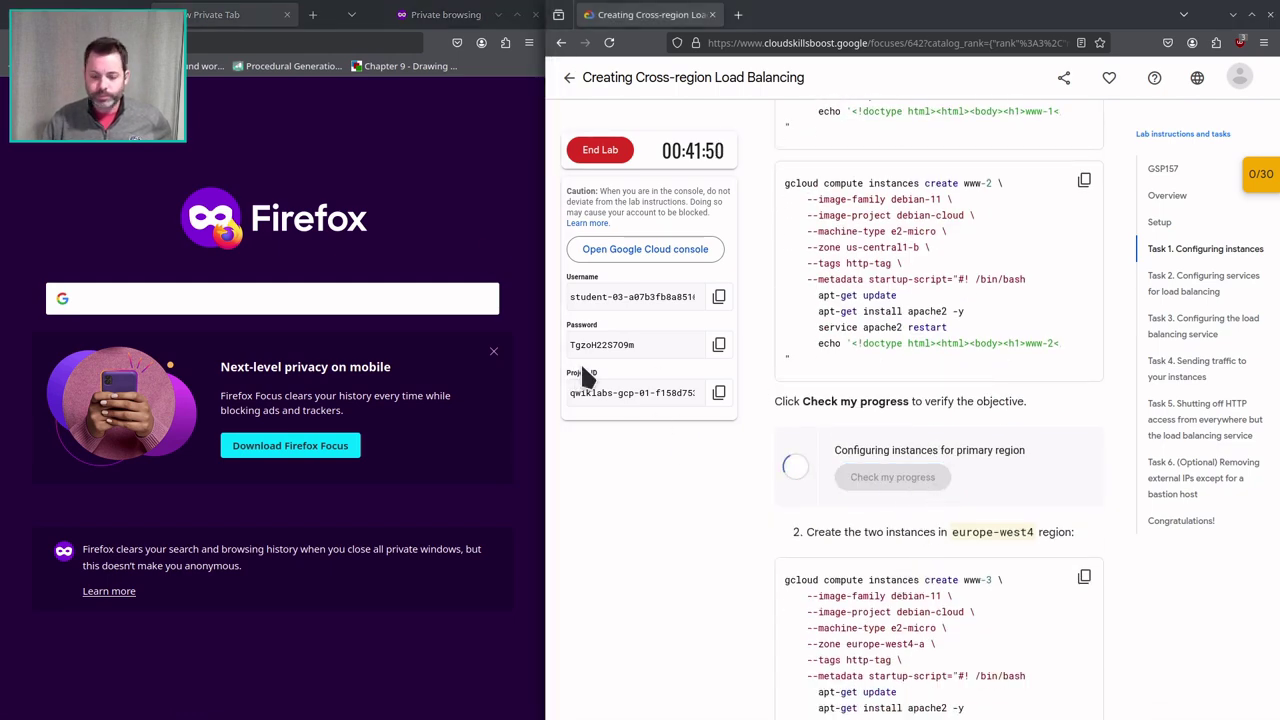
# Refresh the VM instances list in the console and examine the status and IP columns of www-1 and www-2.
pyautogui.hotkey('alt', 'Tab')
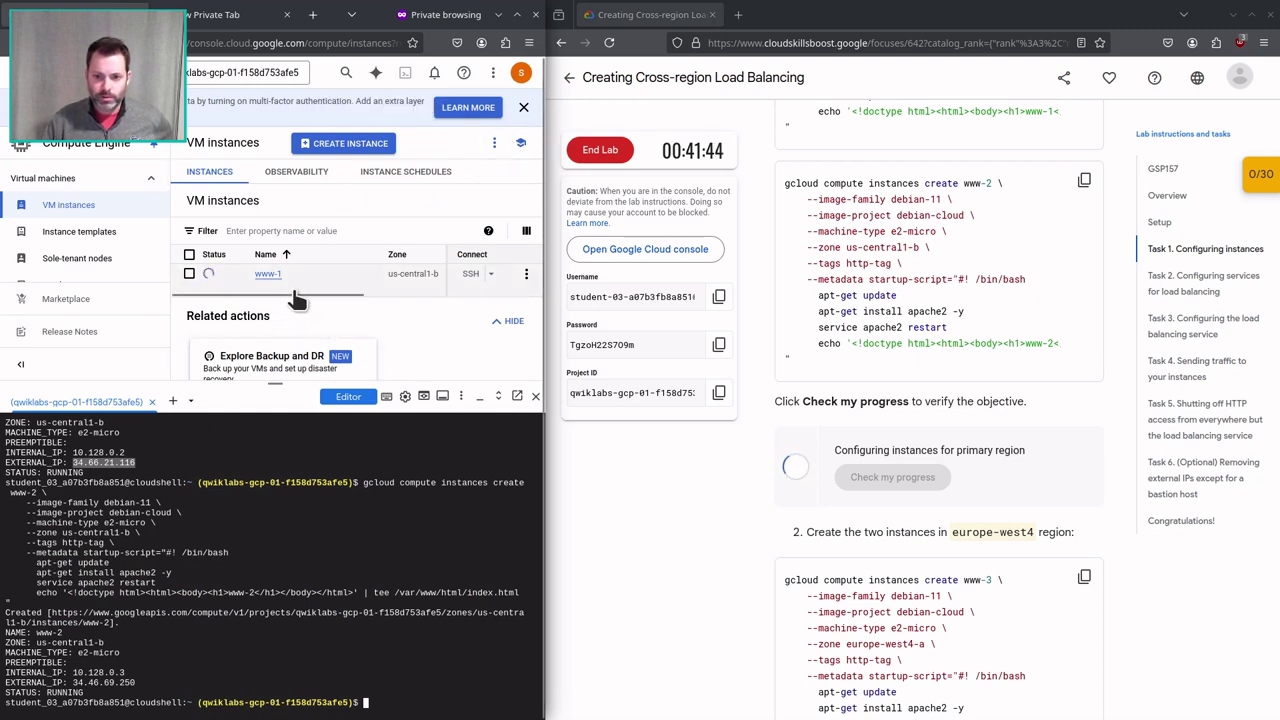
pyautogui.moveTo(292, 290); pyautogui.dragTo(553, 286)
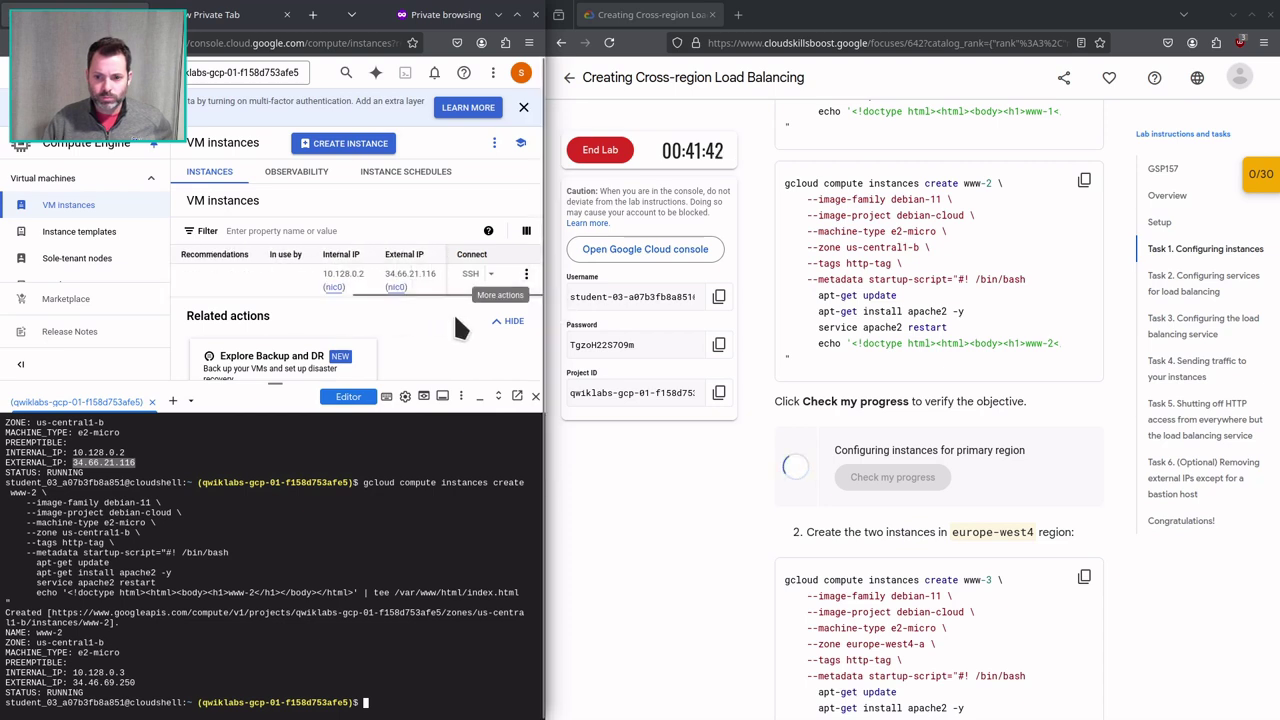
pyautogui.click(495, 143)
pyautogui.click(492, 204)
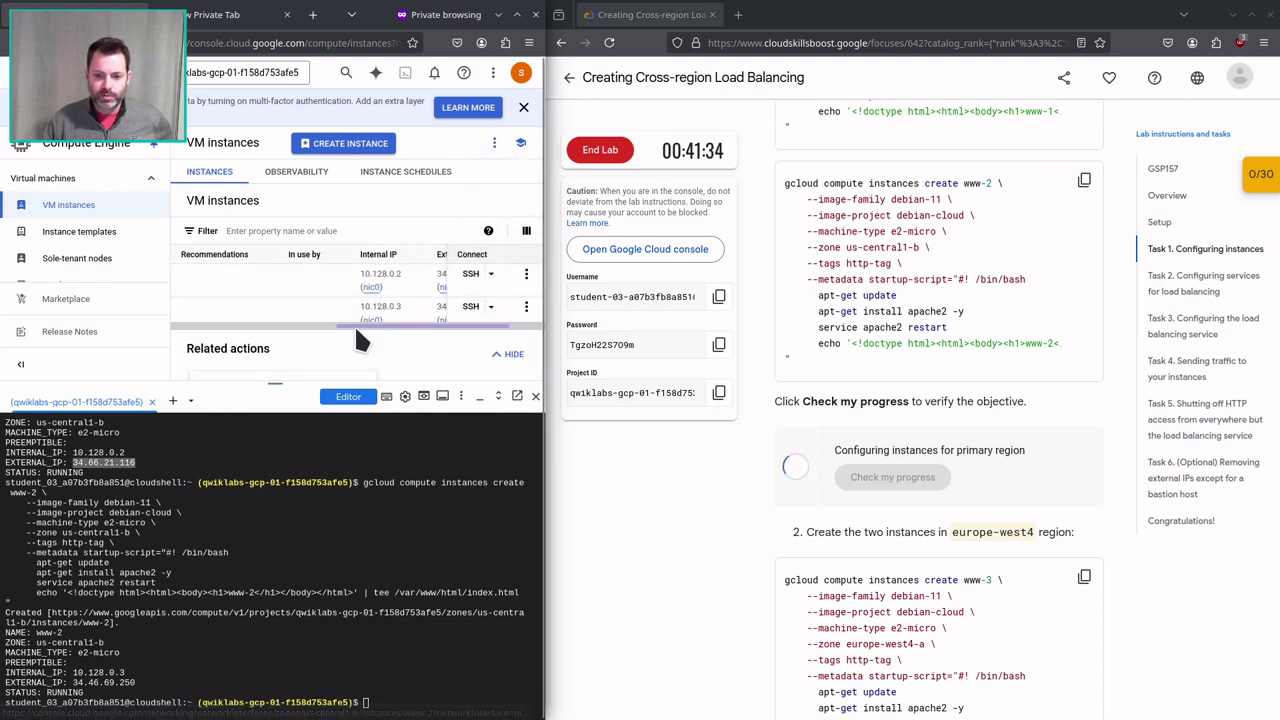
pyautogui.moveTo(354, 324); pyautogui.dragTo(190, 324)
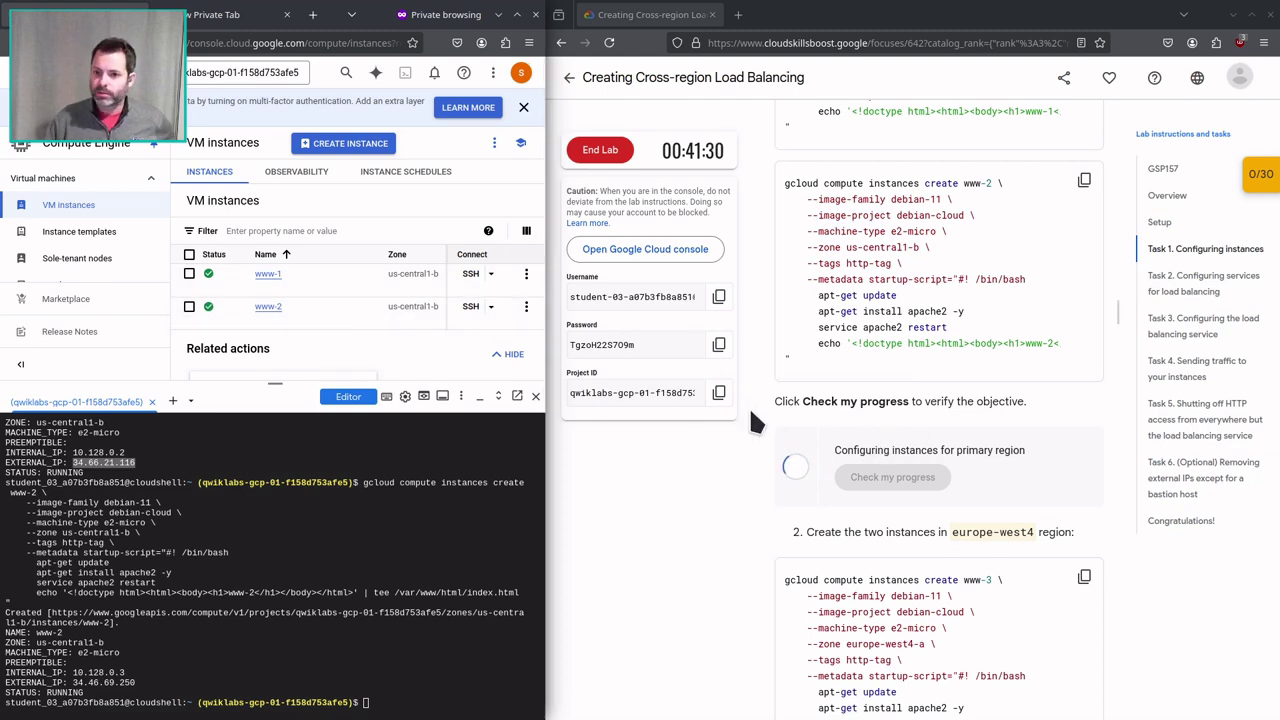
# Look up www-1's external IP in the instances list and retry opening 34.66.21.116 in the other browser tab.
pyautogui.click(175, 15)
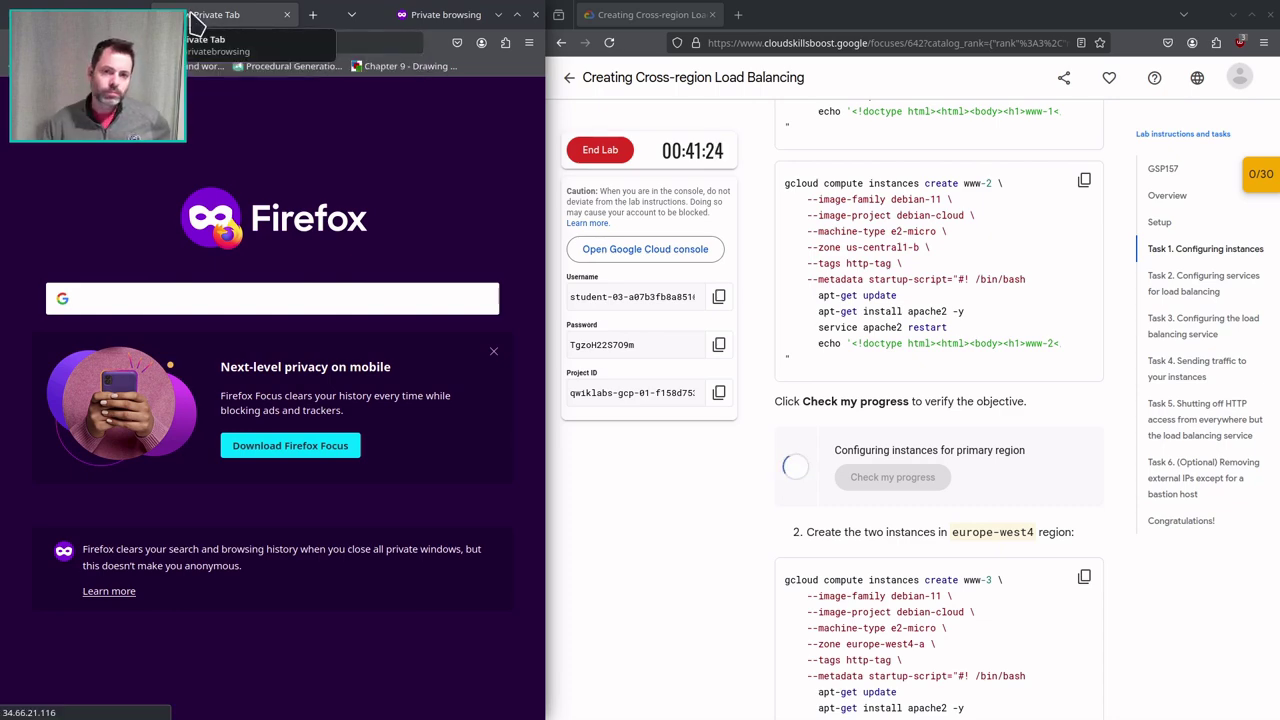
pyautogui.click(120, 15)
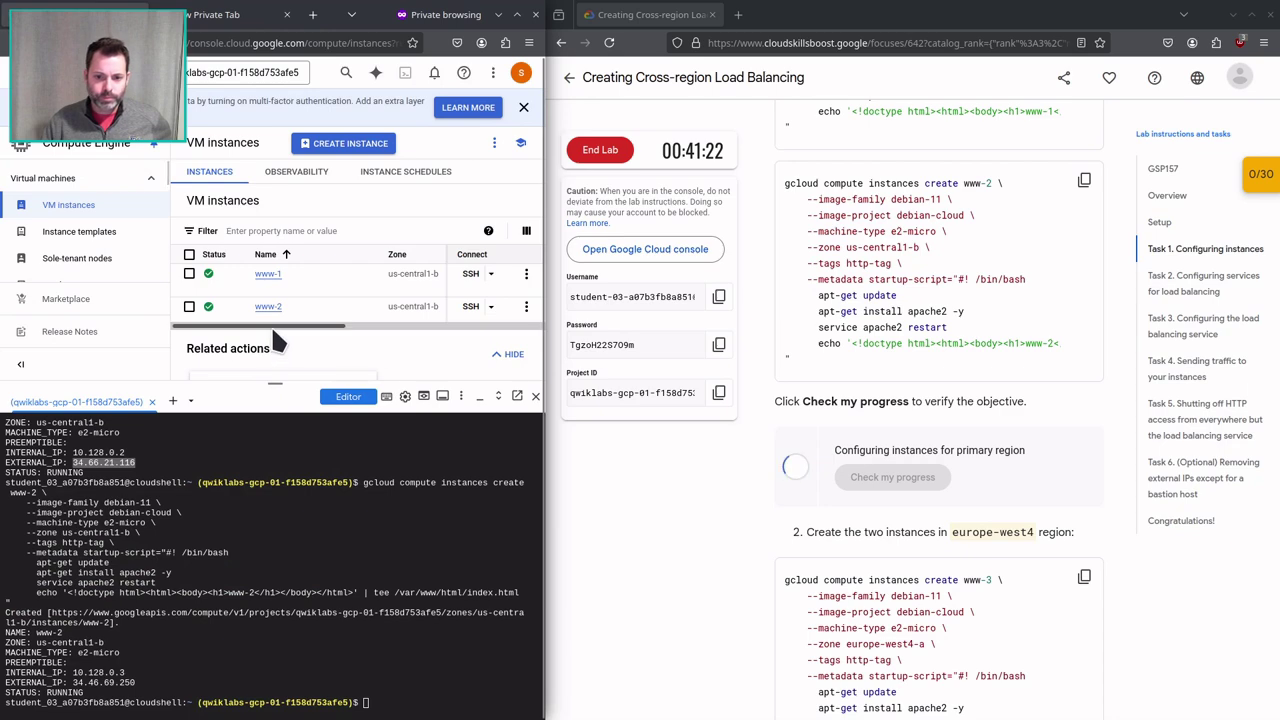
pyautogui.moveTo(271, 325); pyautogui.dragTo(469, 319)
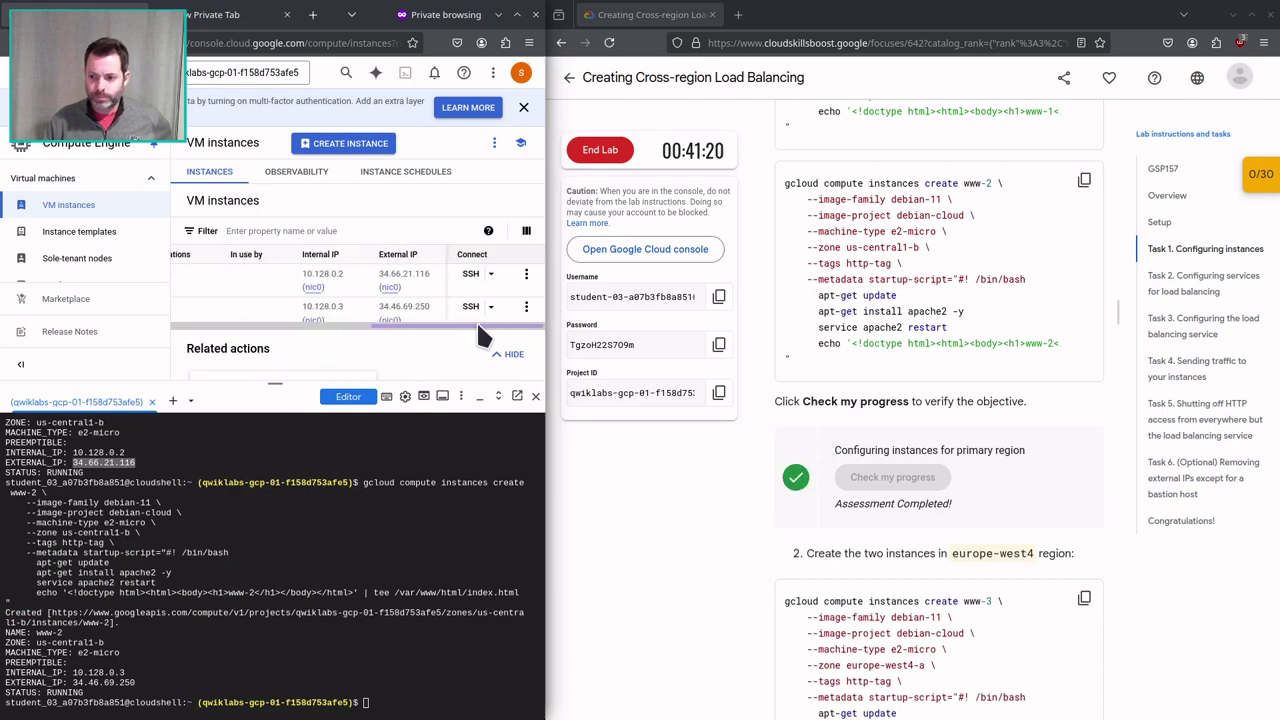
pyautogui.click(220, 15)
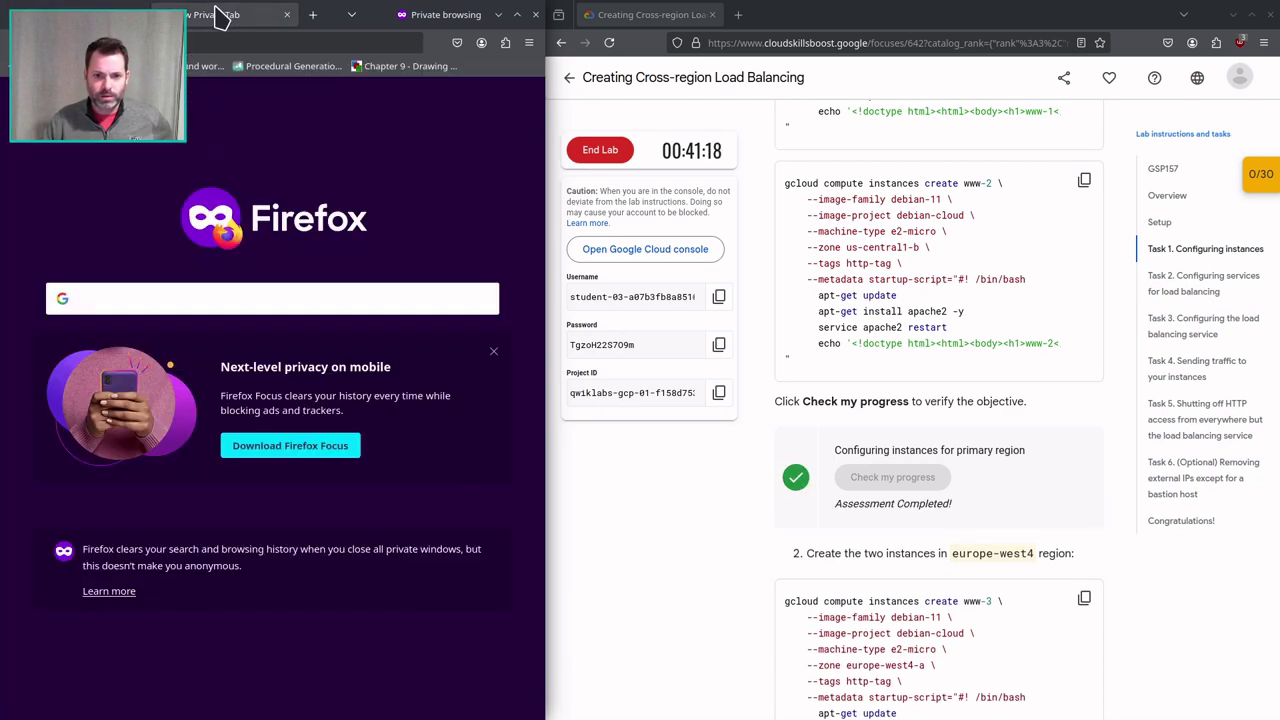
pyautogui.click(205, 43)
pyautogui.hotkey('ctrl', 'v')
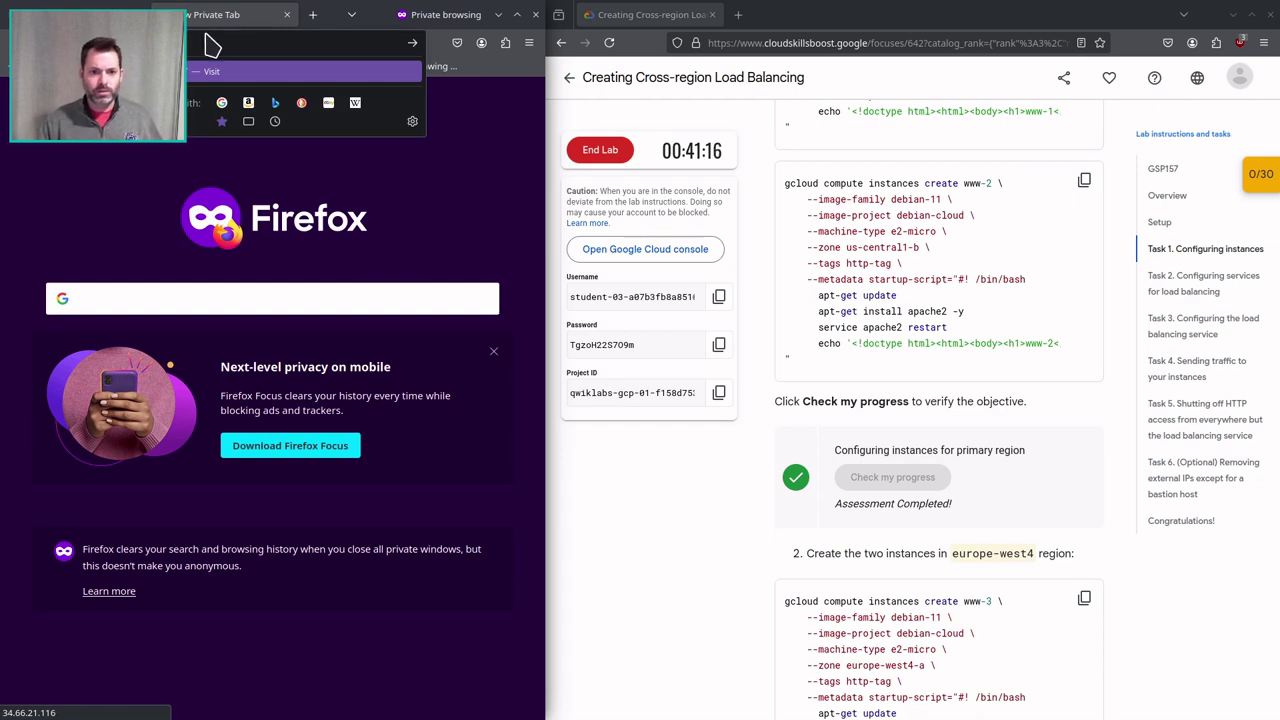
pyautogui.write('.116')
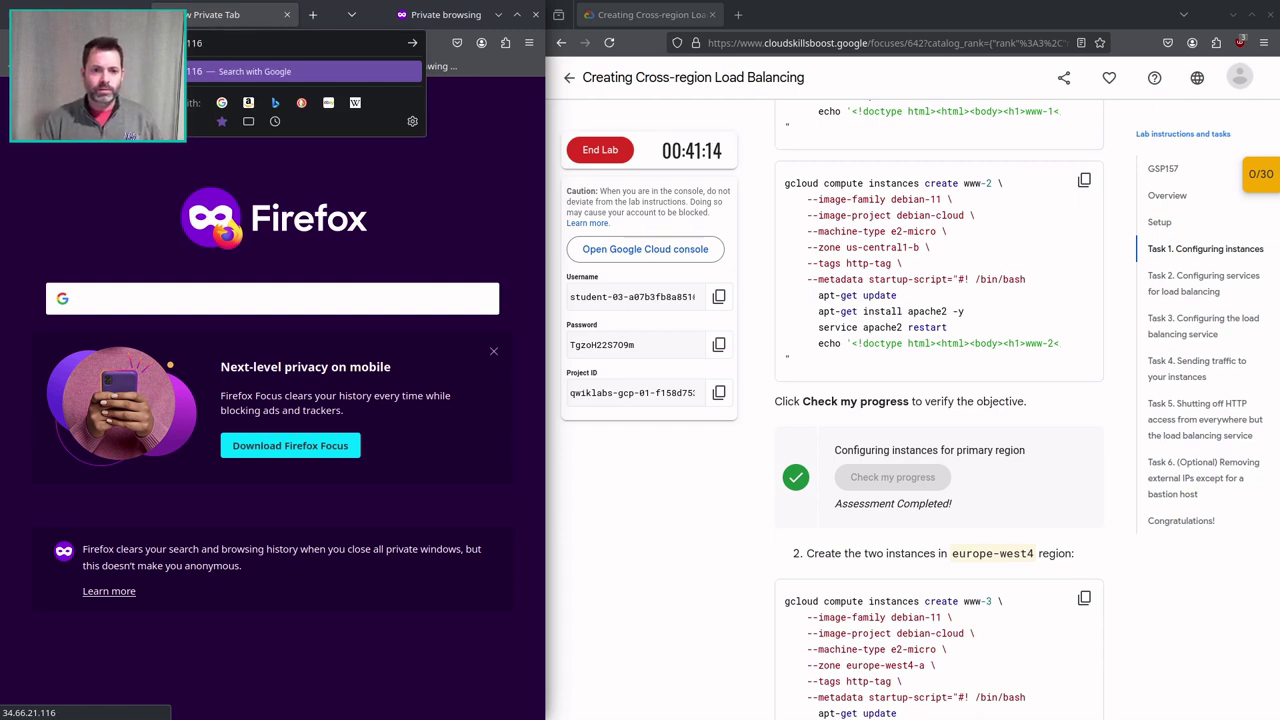
pyautogui.press('Return')
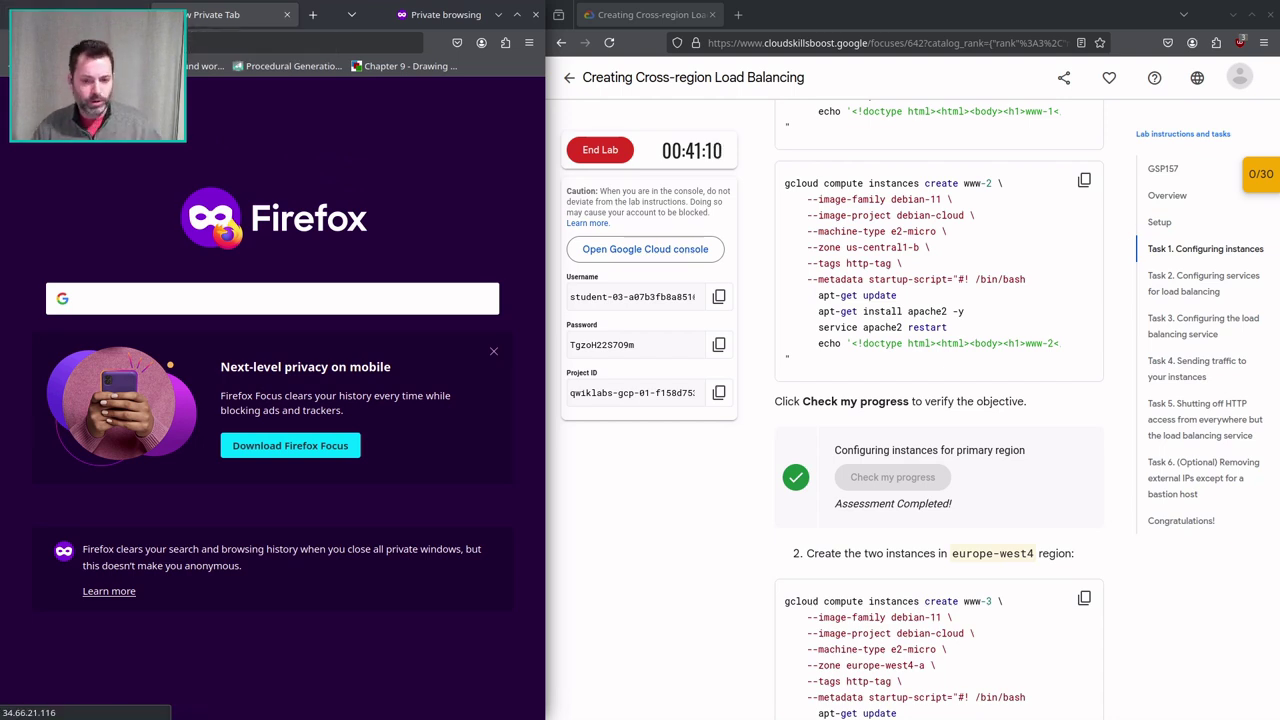
pyautogui.click(264, 41)
pyautogui.write('34.66.21.116')
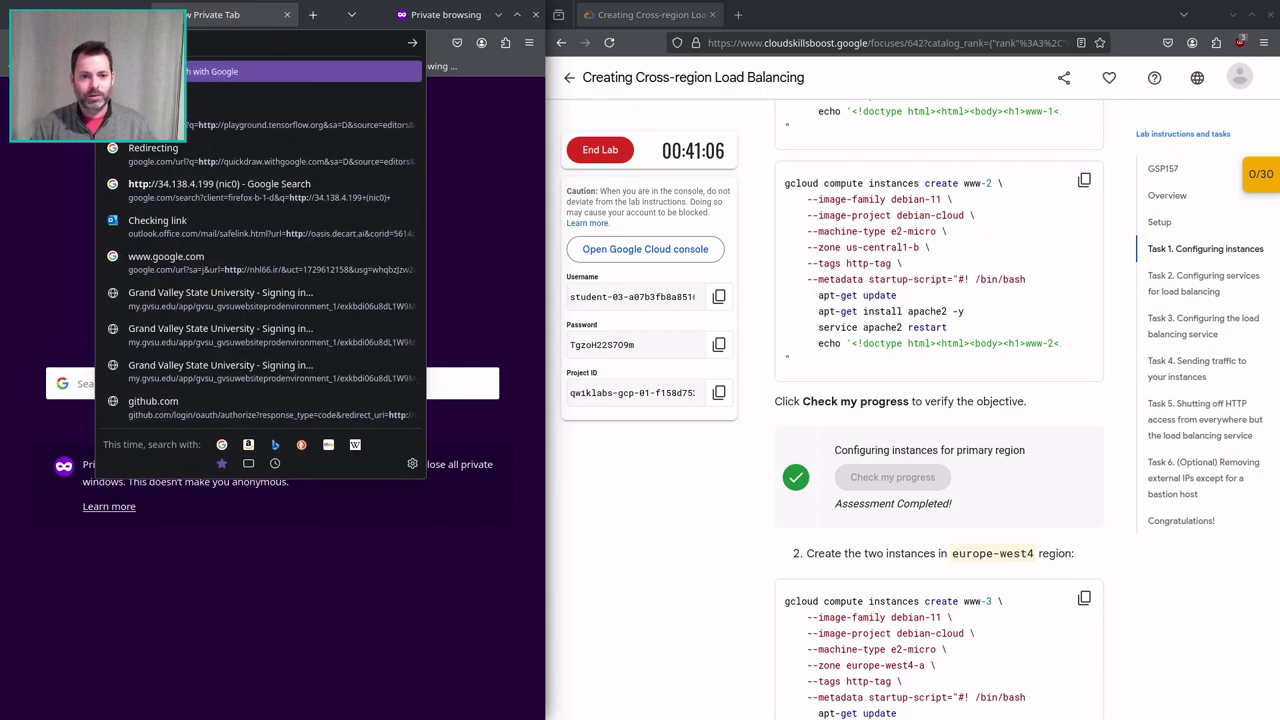
pyautogui.press('Return')
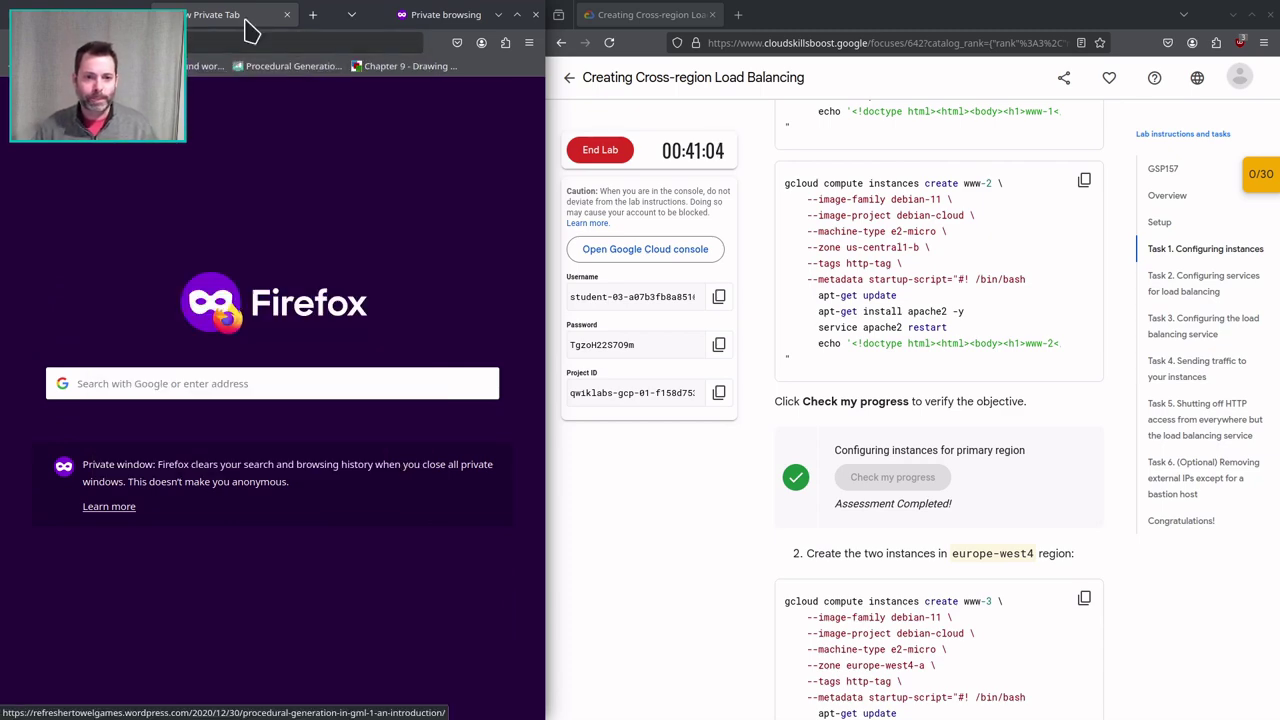
pyautogui.click(95, 15)
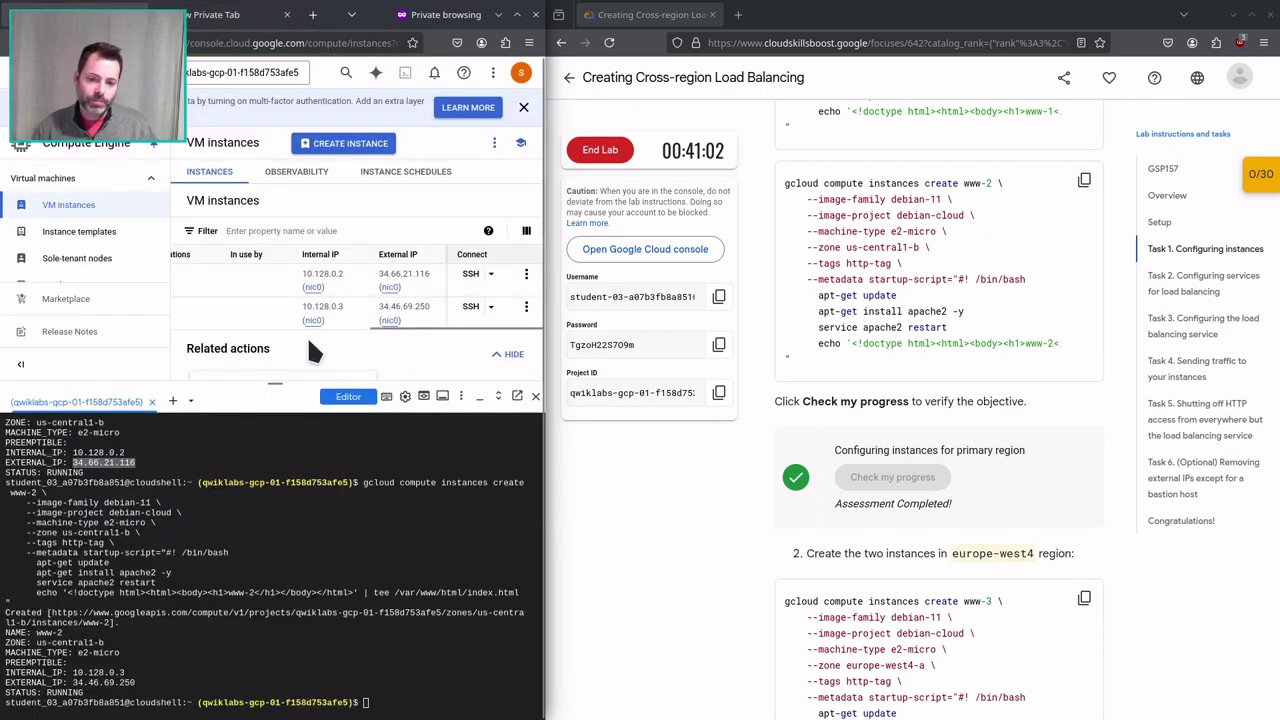
pyautogui.hscroll(-5, 371, 326)
pyautogui.hscroll(5, 369, 318)
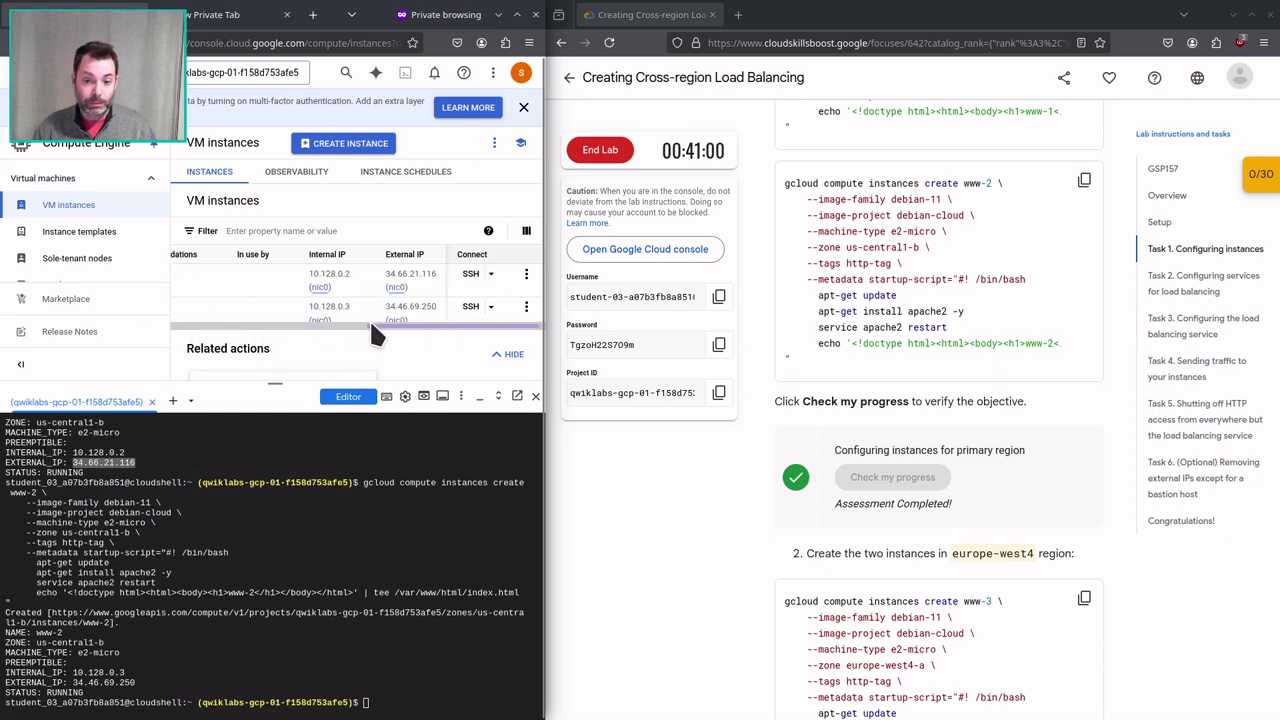
pyautogui.moveTo(377, 306); pyautogui.dragTo(423, 309)
pyautogui.hotkey('ctrl', 'c')
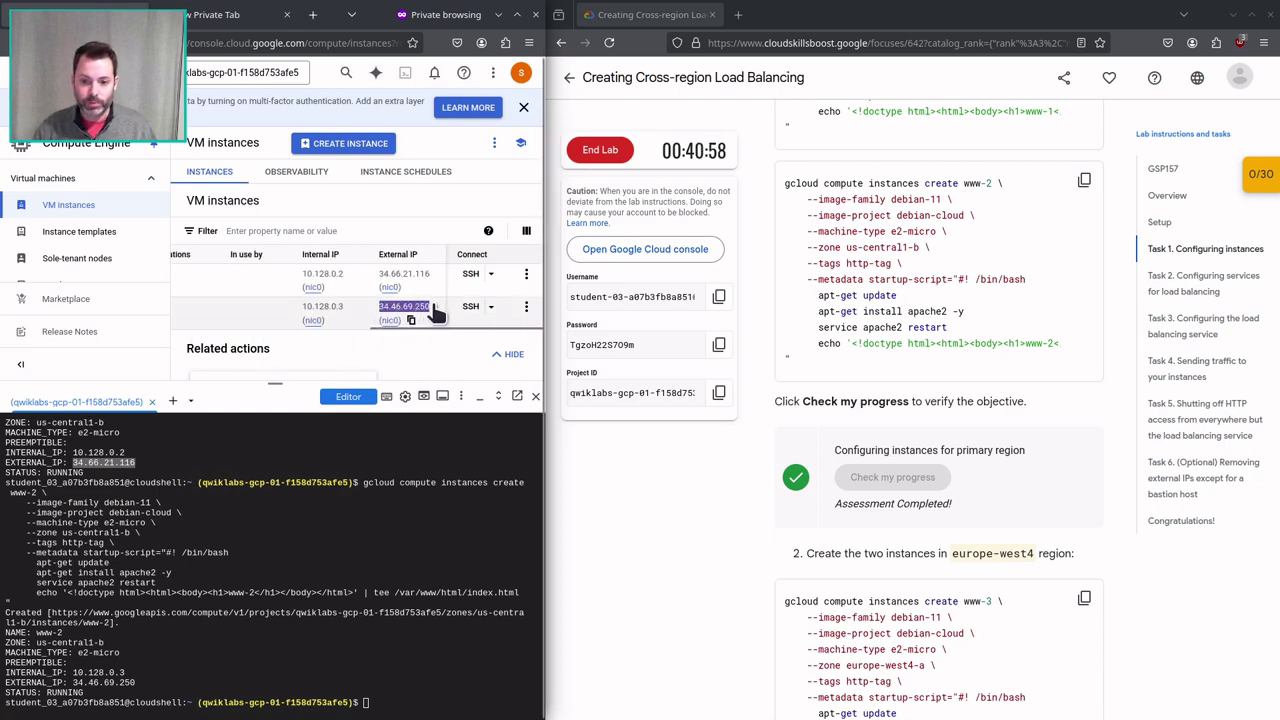
pyautogui.click(206, 14)
pyautogui.click(194, 42)
pyautogui.write('34.66.21.116')
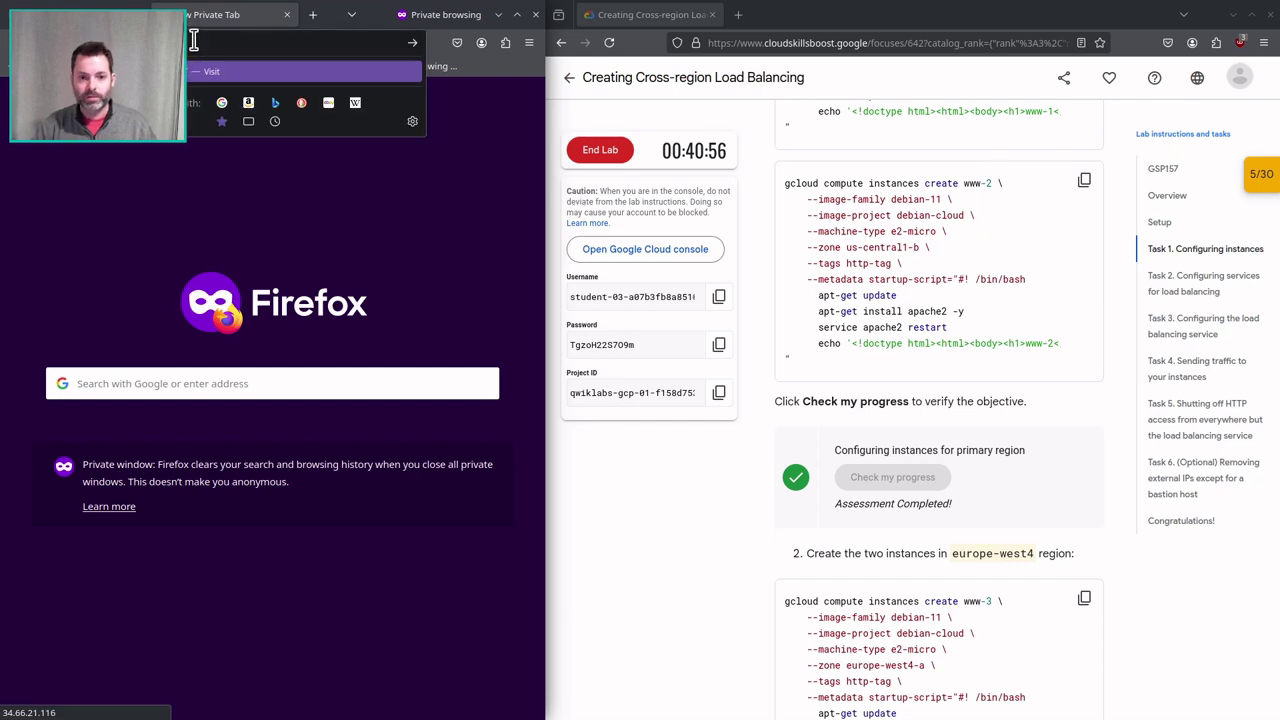
pyautogui.write('http://')
pyautogui.hotkey('ctrl', 'v')
pyautogui.press('Return')
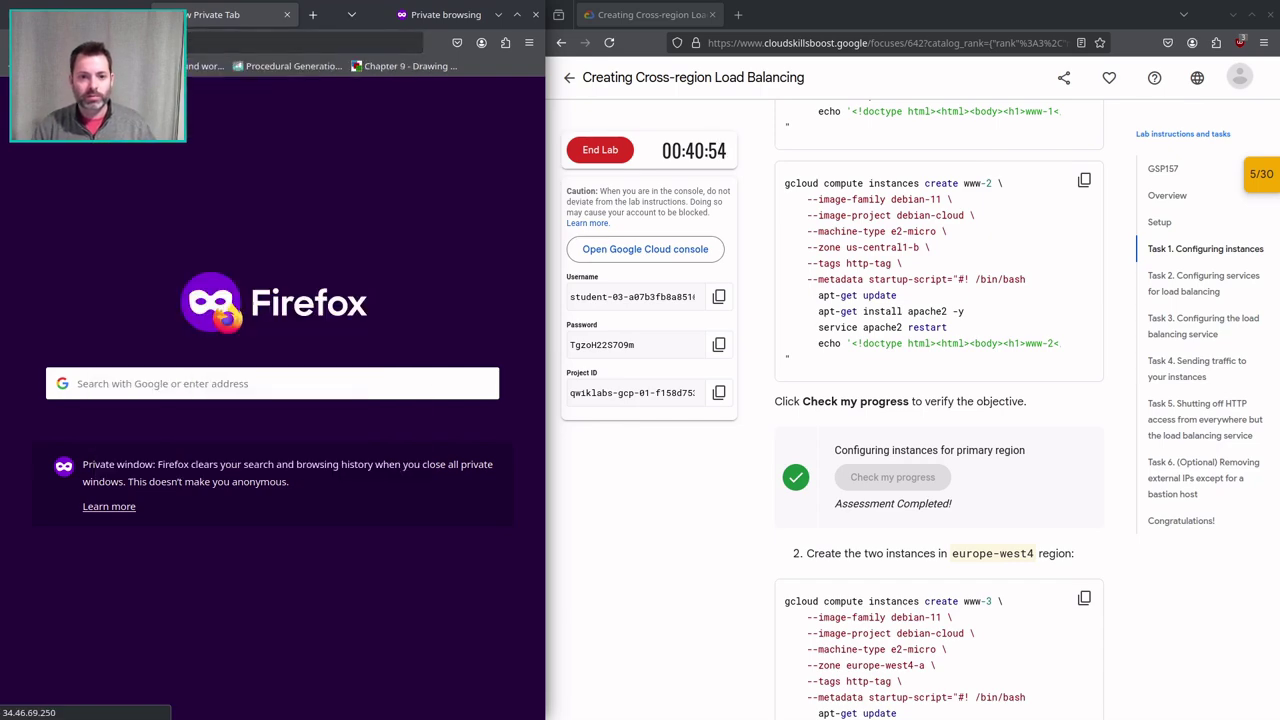
pyautogui.hotkey('ctrl', 'w')
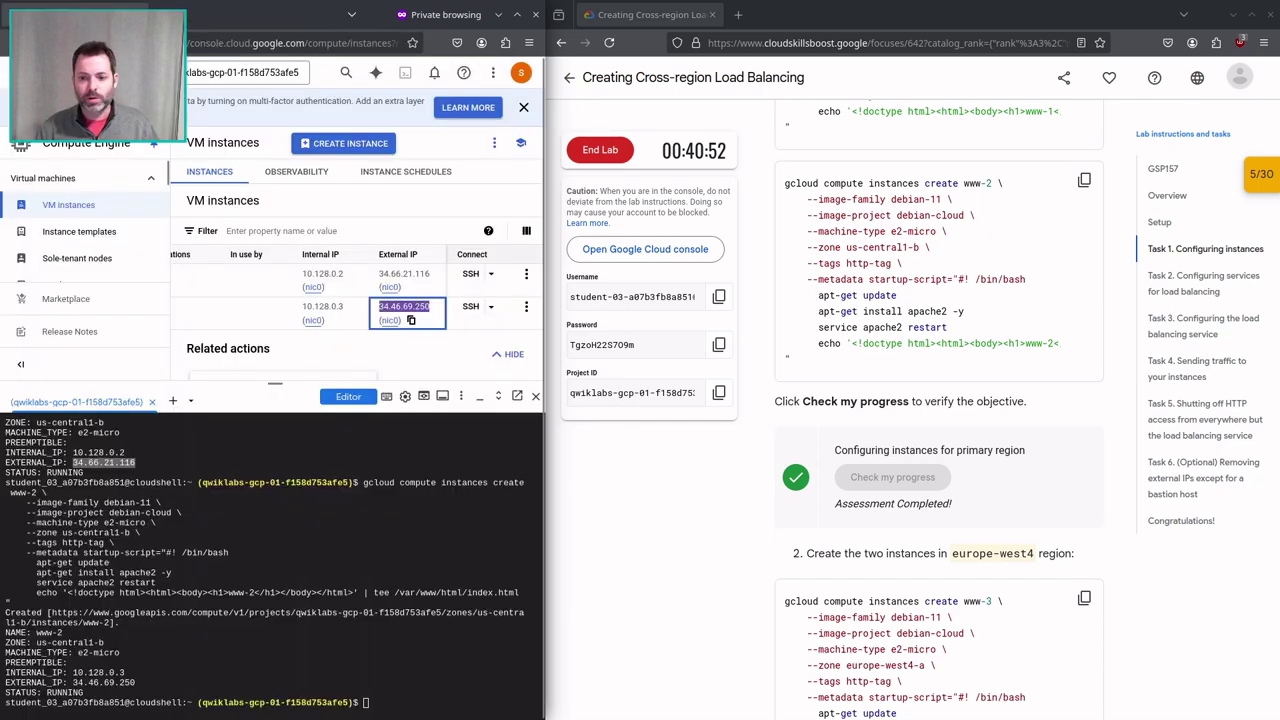
# Run the lab's gcloud command in Cloud Shell to create instance www-3 in europe-west4-a.
pyautogui.scroll(-3, 766, 334)
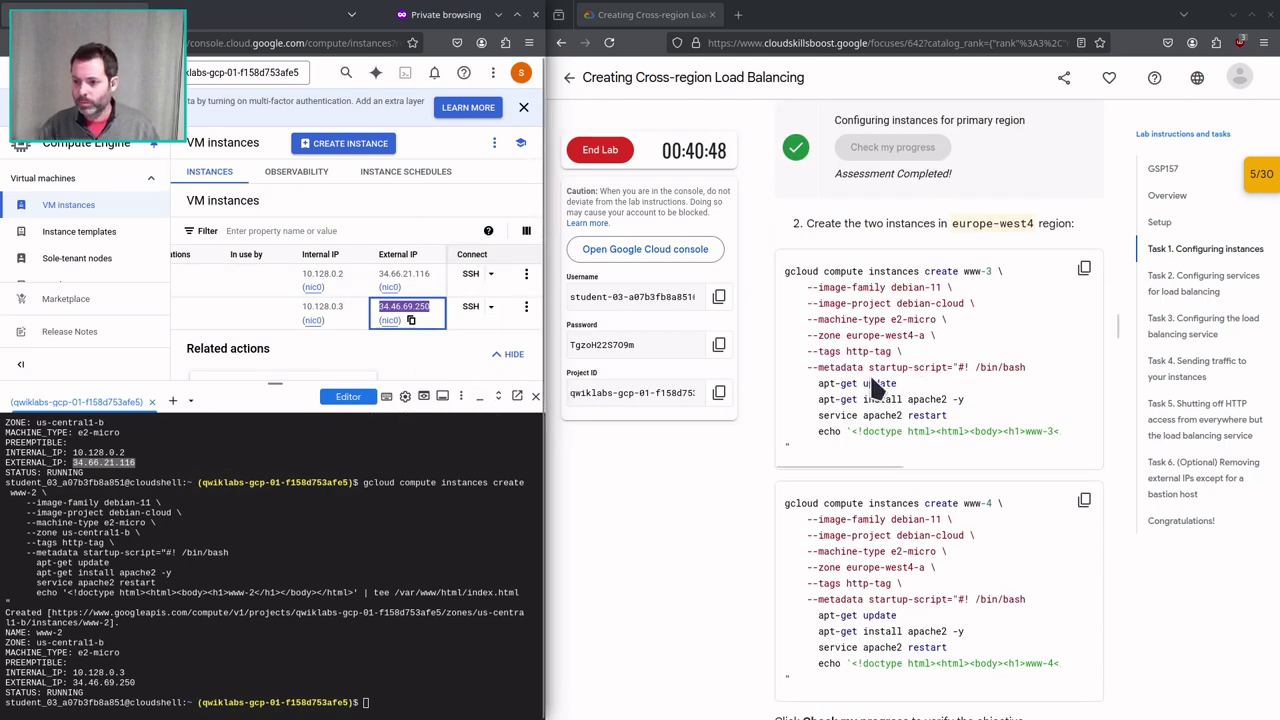
pyautogui.click(1084, 268)
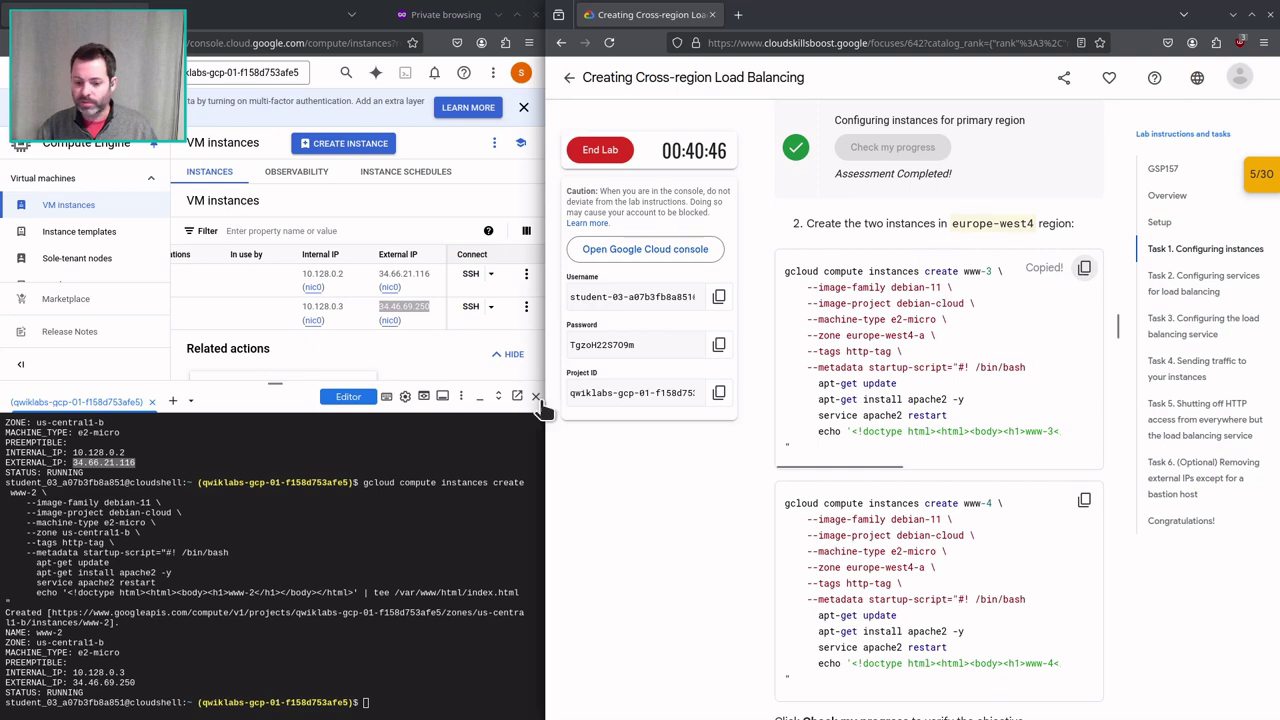
pyautogui.click(266, 483)
pyautogui.hotkey('ctrl', 'v')
pyautogui.press('Return')
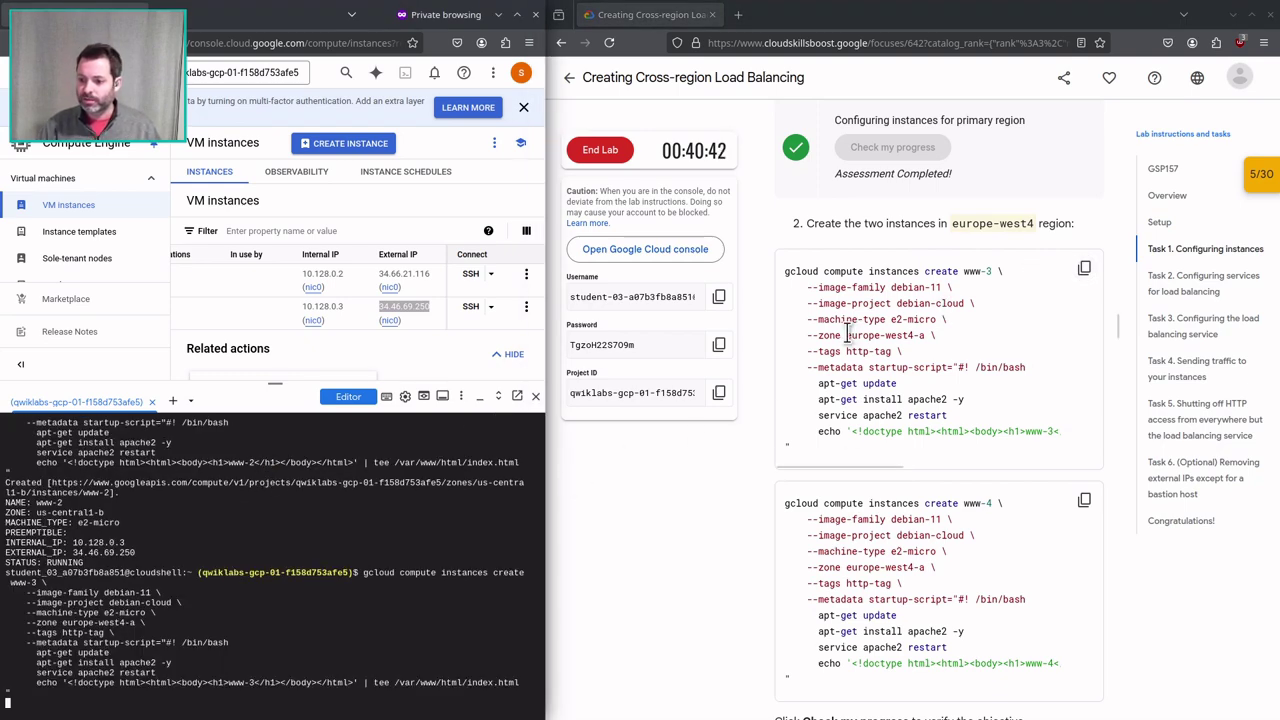
# Check the zone in the lab's www-3 and www-4 commands and copy the www-4 command.
pyautogui.moveTo(847, 335); pyautogui.dragTo(922, 337)
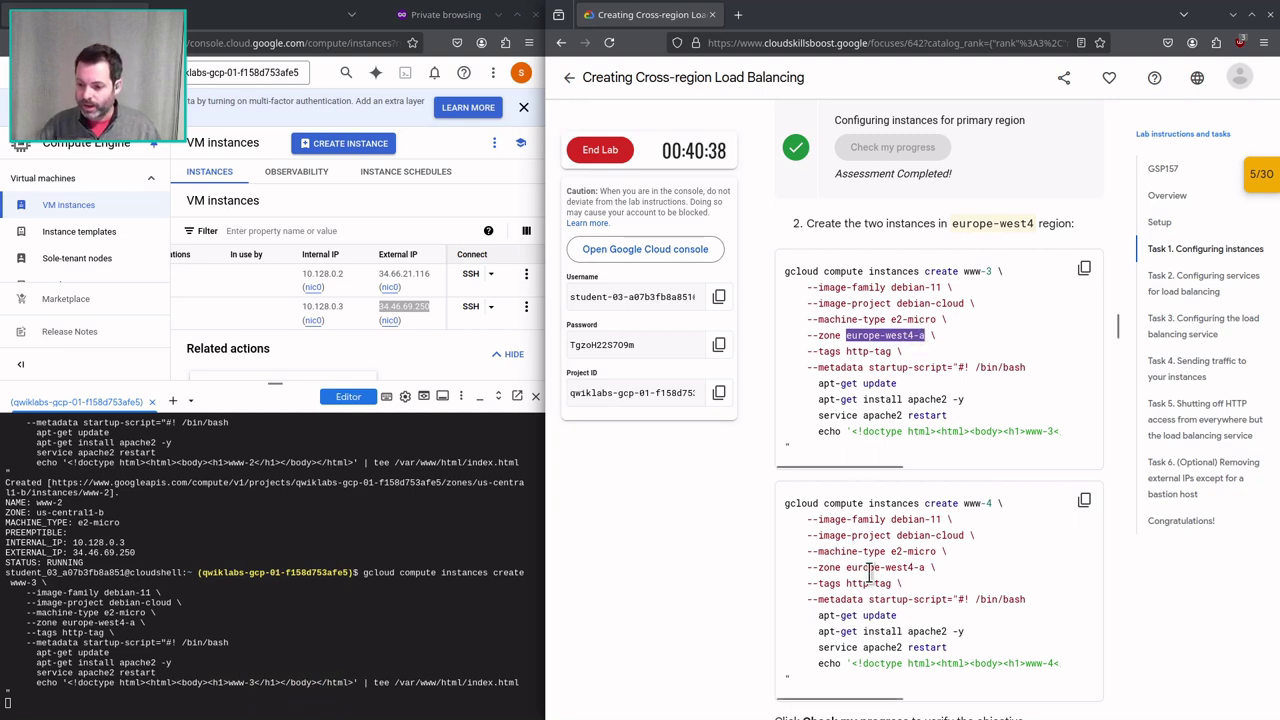
pyautogui.moveTo(849, 566); pyautogui.dragTo(930, 567)
pyautogui.click(1084, 500)
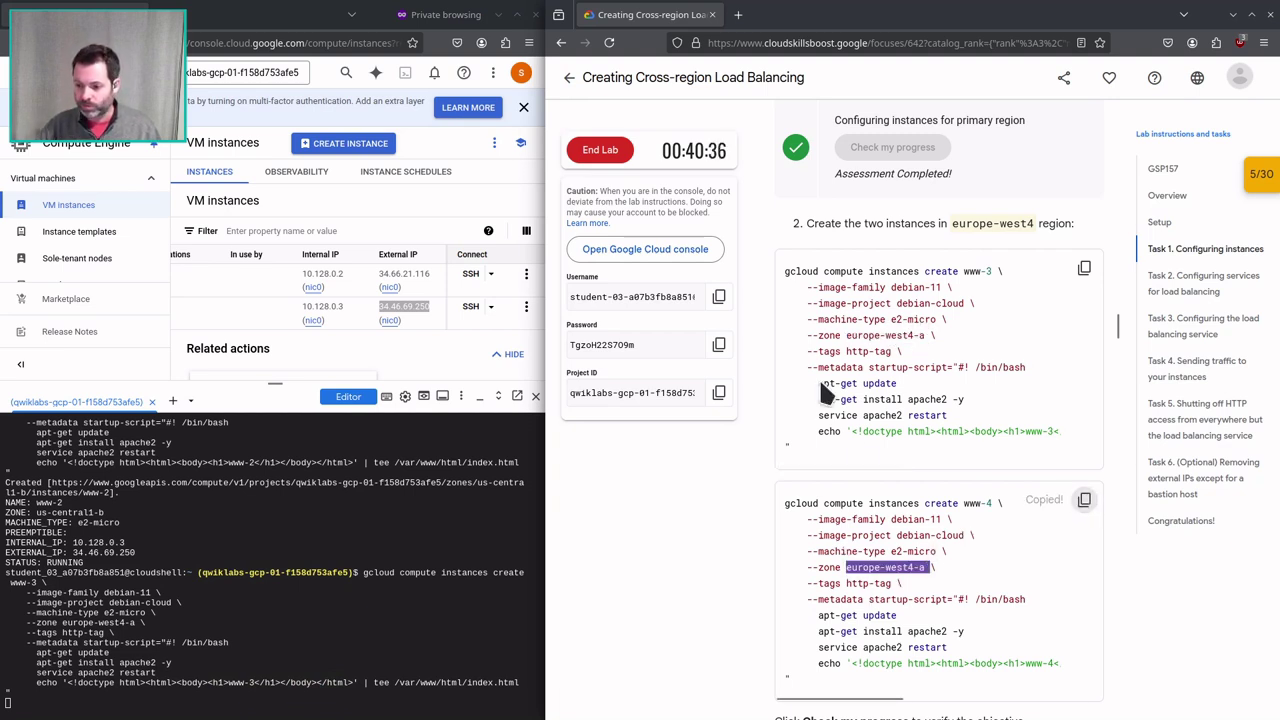
pyautogui.click(372, 462)
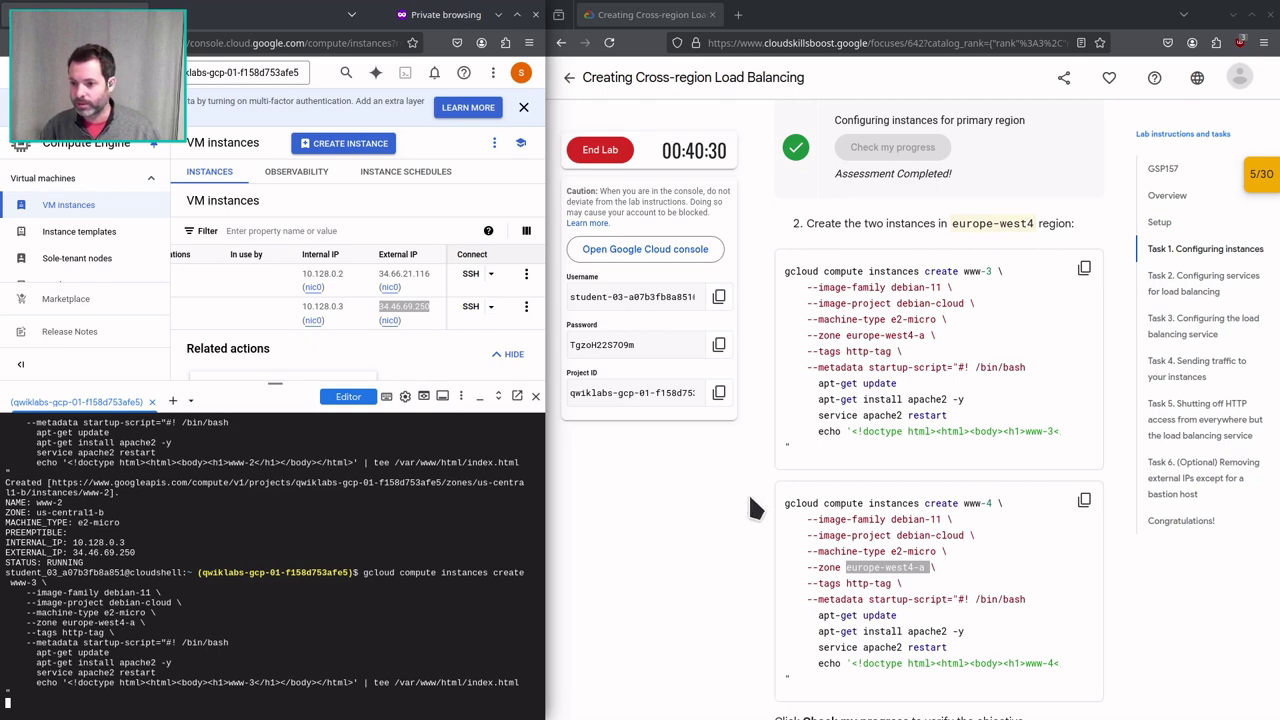
pyautogui.scroll(-5, 784, 585)
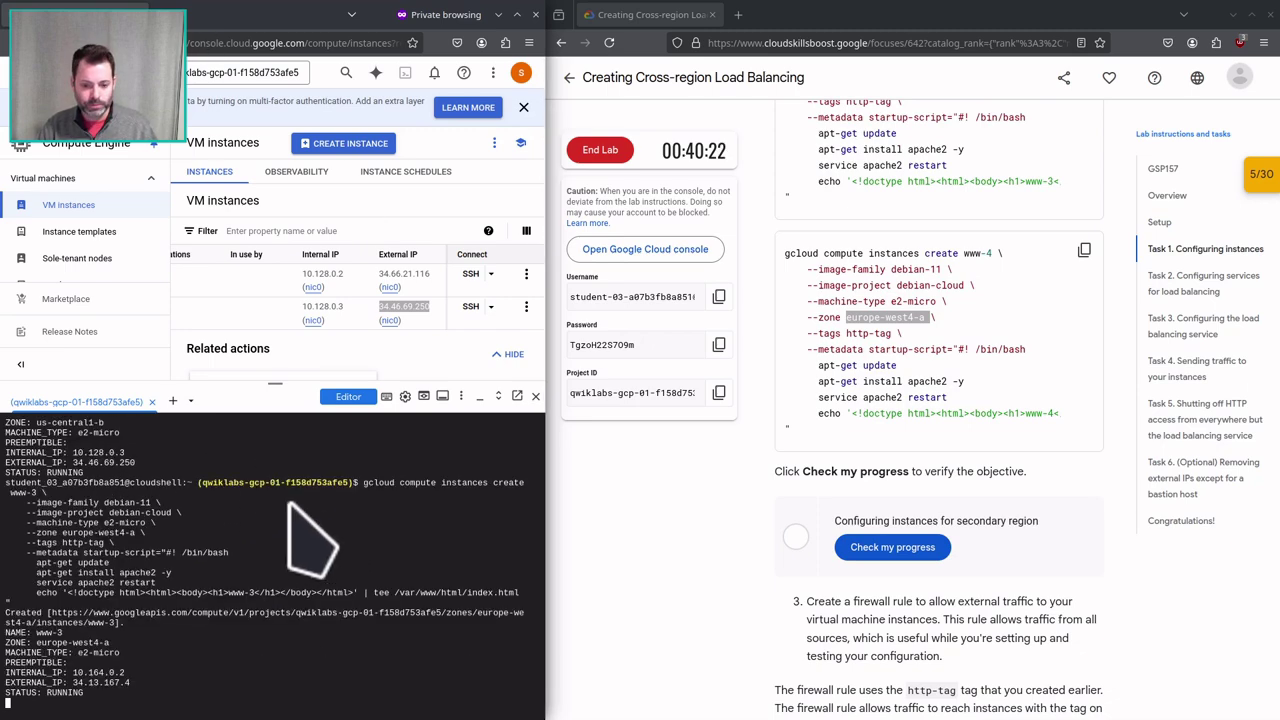
pyautogui.moveTo(252, 537); pyautogui.dragTo(256, 523)
pyautogui.hotkey('ctrl', 'v')
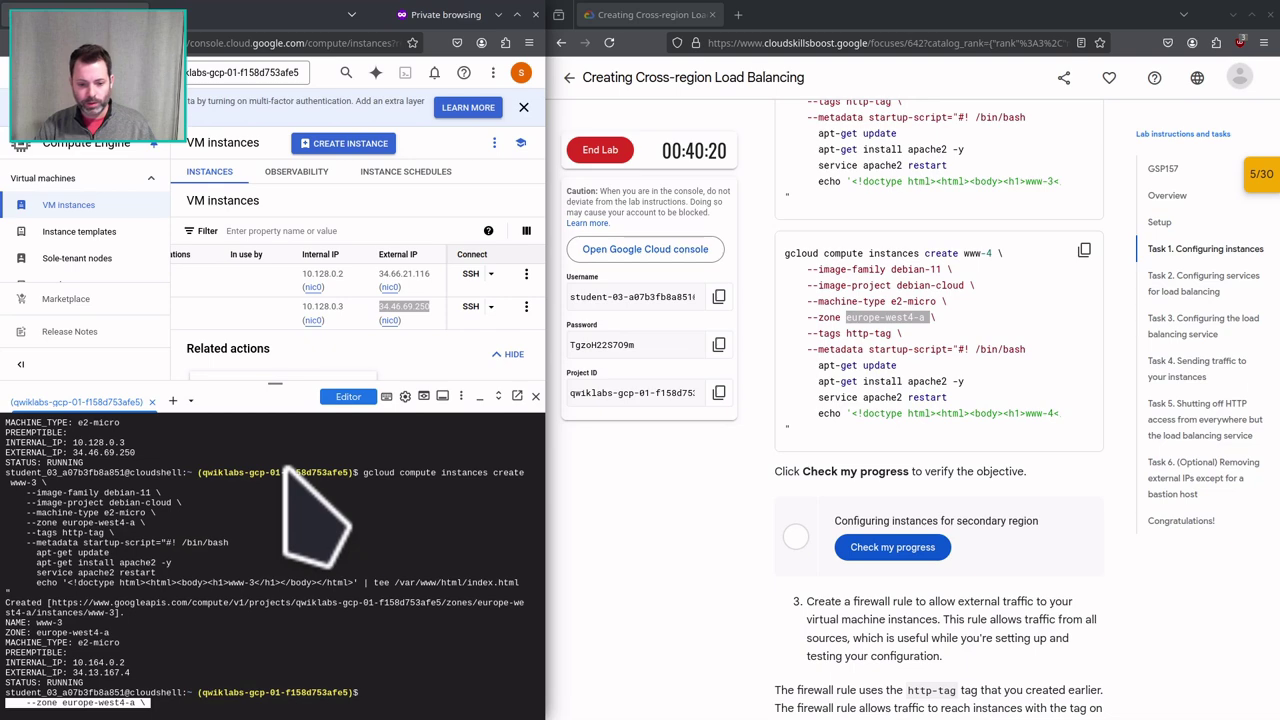
pyautogui.press('Return')
pyautogui.hotkey('ctrl', 'c')
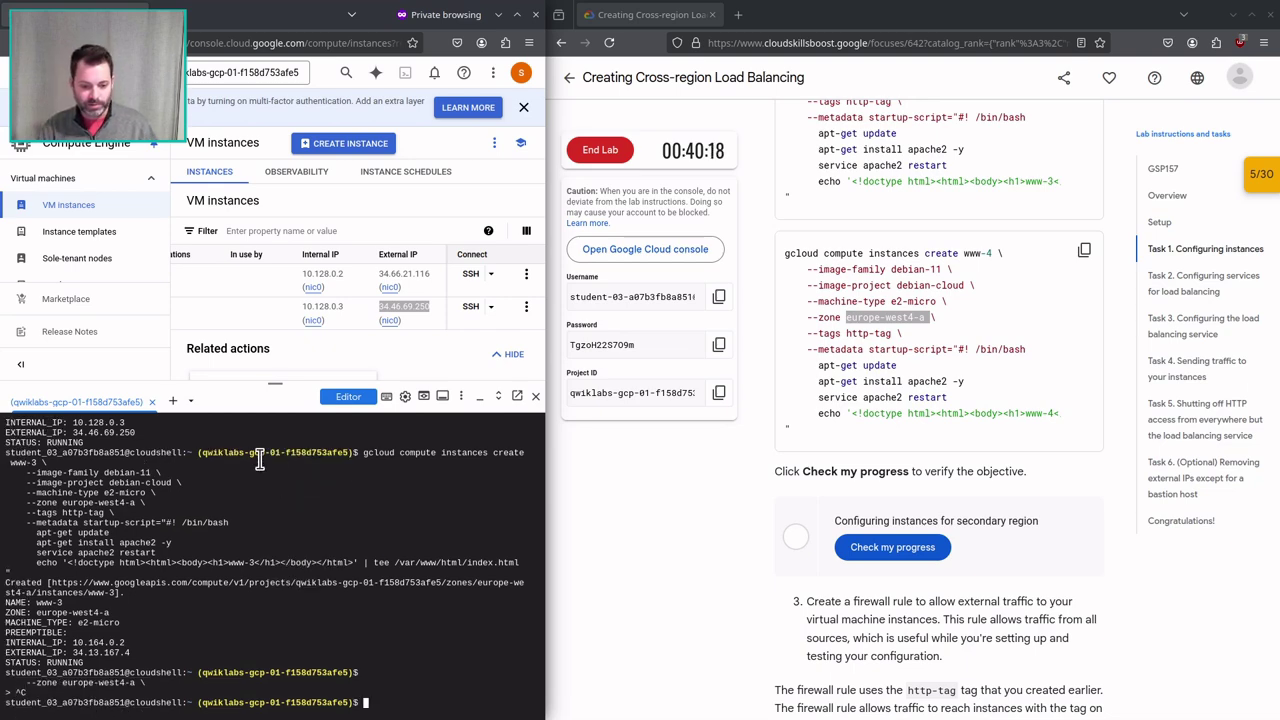
# Run the lab's gcloud command in Cloud Shell to create instance www-4 in europe-west4-a.
pyautogui.click(1084, 250)
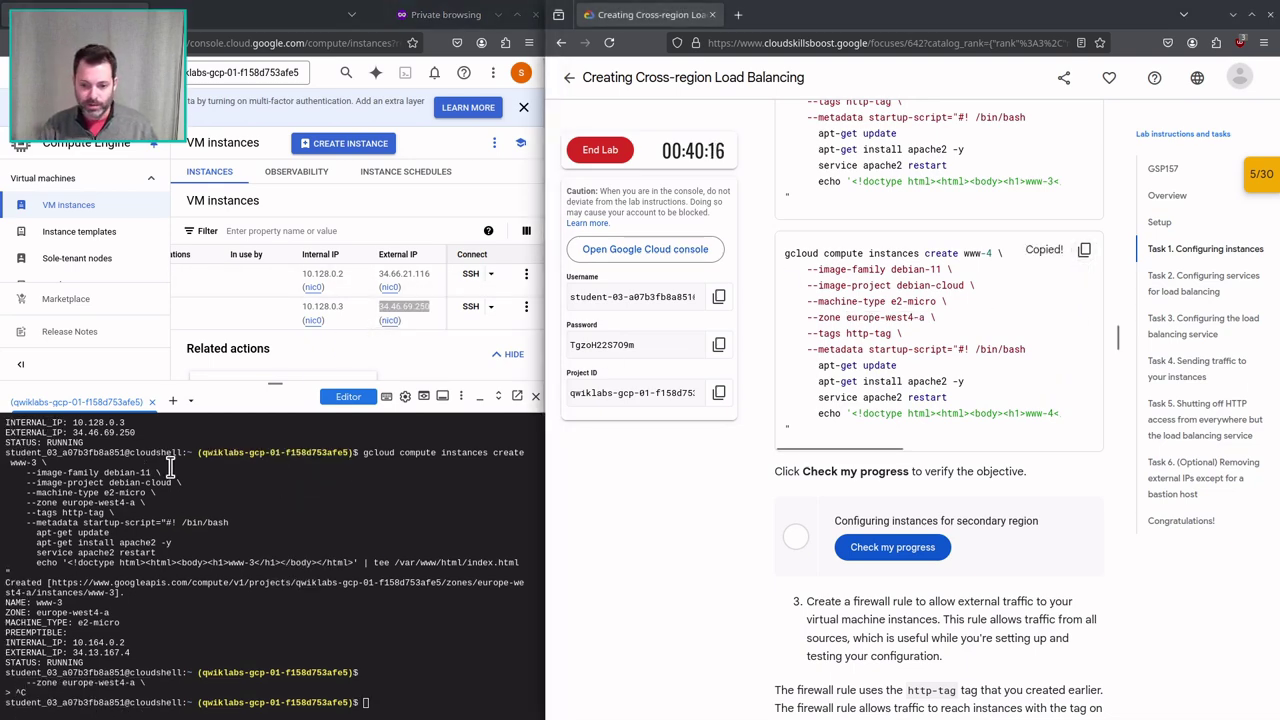
pyautogui.hotkey('ctrl', 'v')
pyautogui.press('Return')
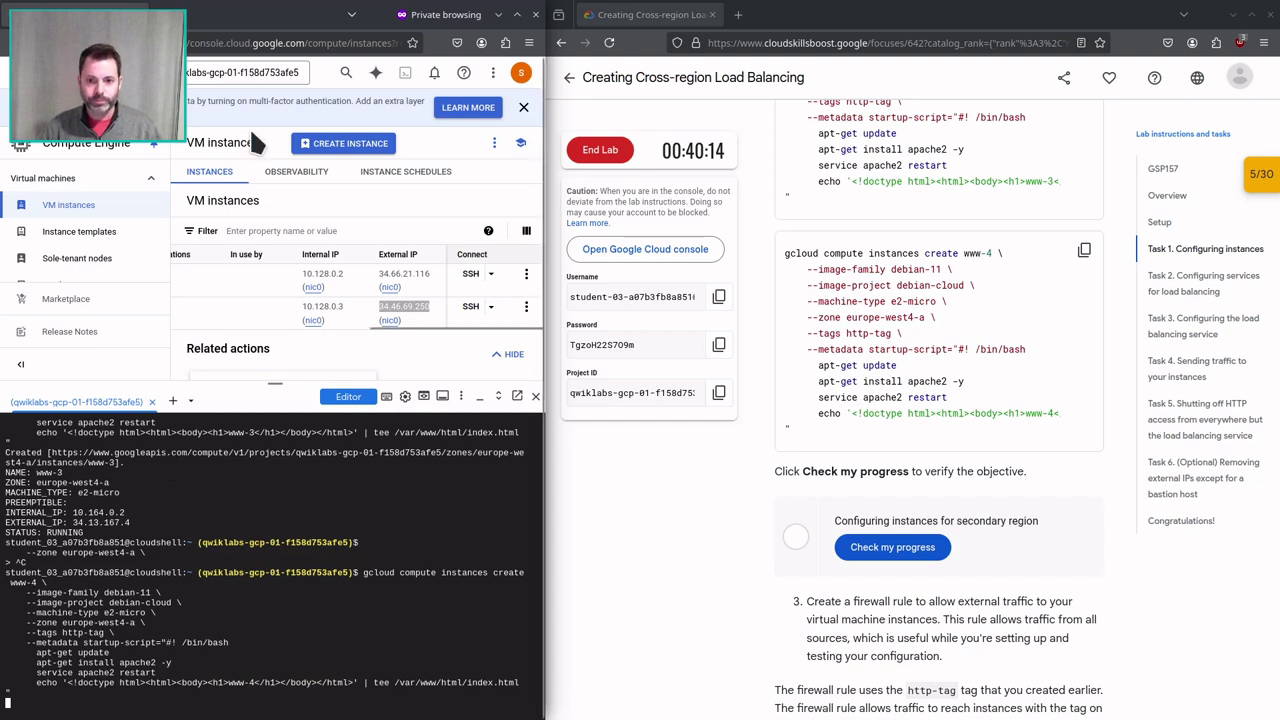
# Copy www-1's external IP from the instances list and try to open it over HTTP in a new private tab.
pyautogui.click(402, 285)
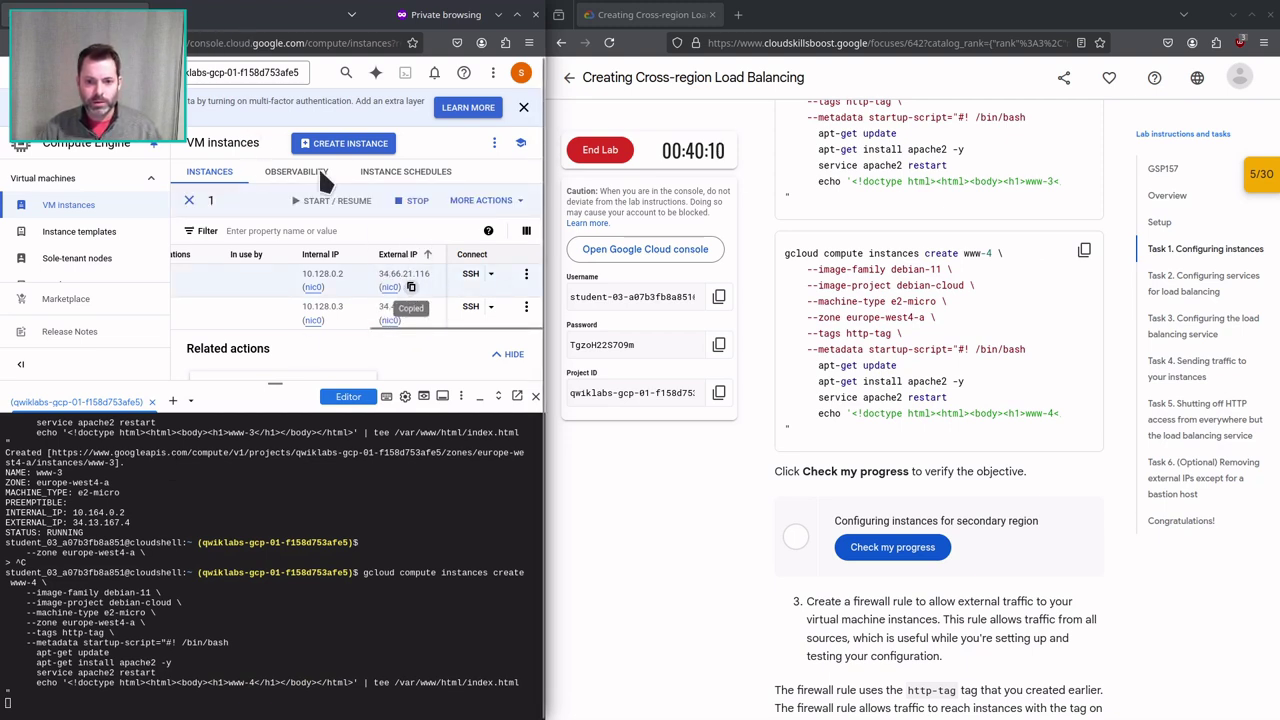
pyautogui.hotkey('ctrl', 't')
pyautogui.write('1.116')
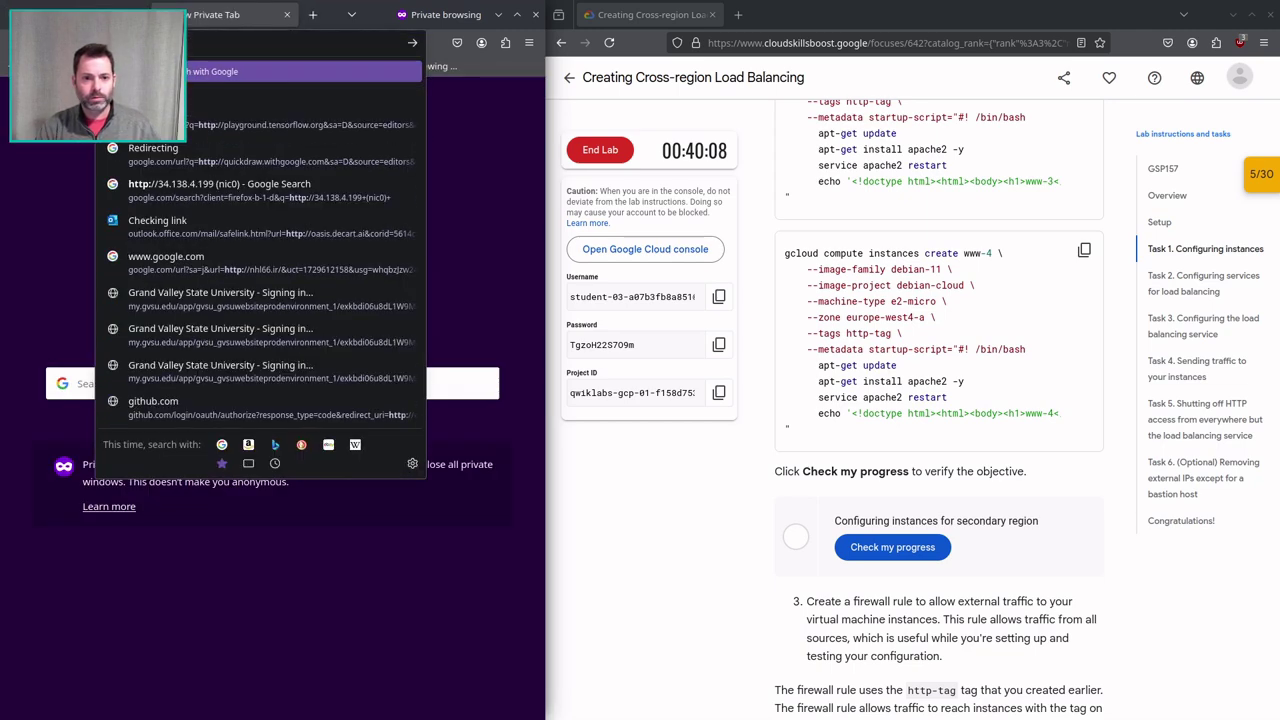
pyautogui.press('Return')
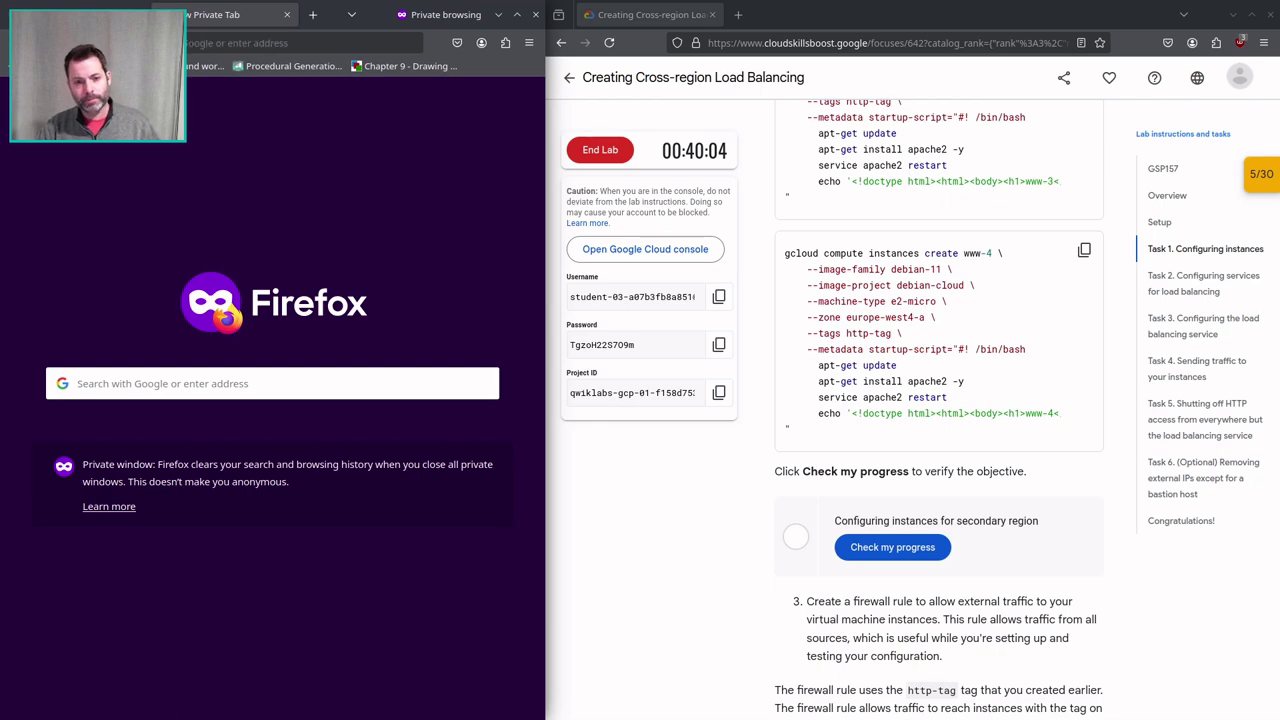
# Try to open 34.66.21.116 in a new tab beside the lab instructions, close it and return to the VM instances list.
pyautogui.click(739, 15)
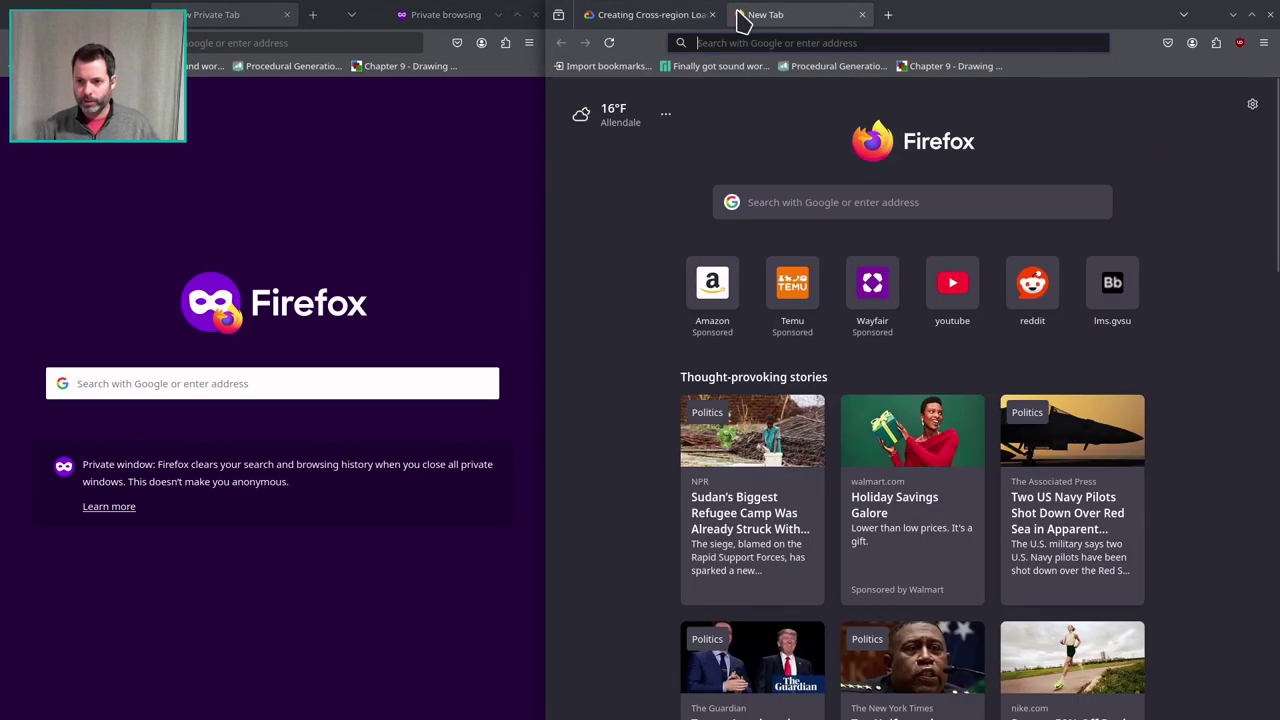
pyautogui.write('34.66.21.116')
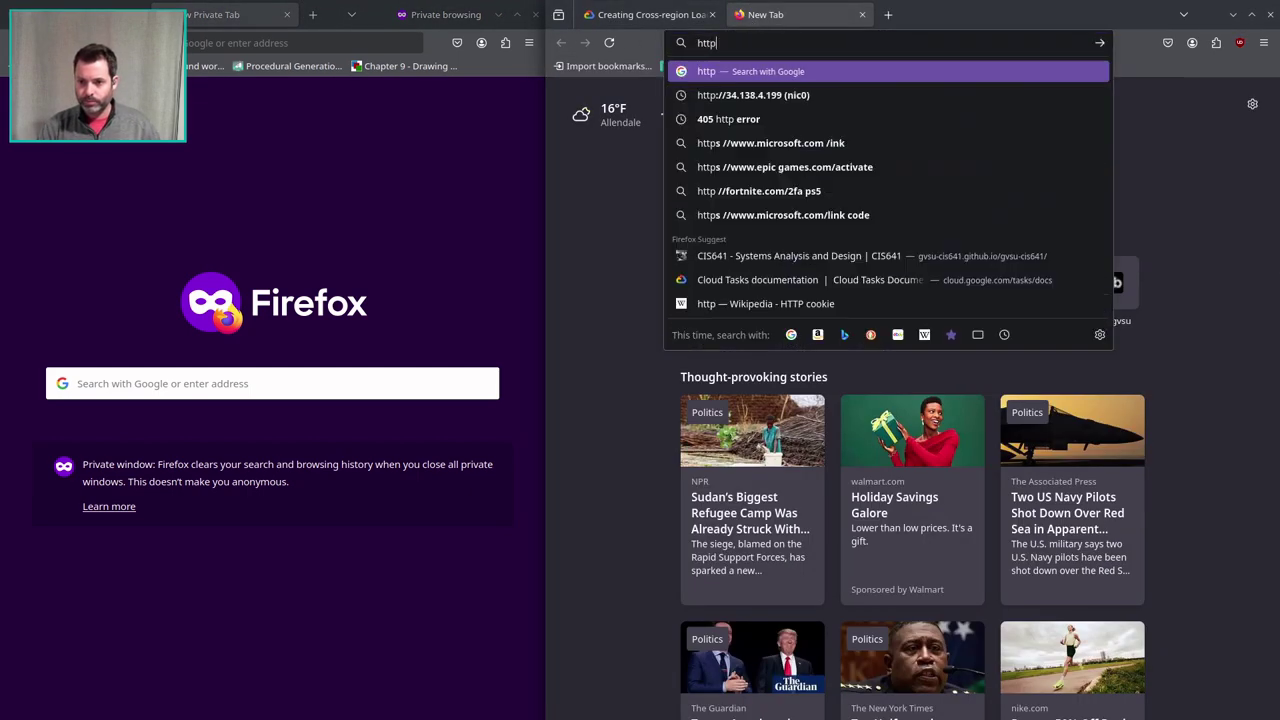
pyautogui.press('Return')
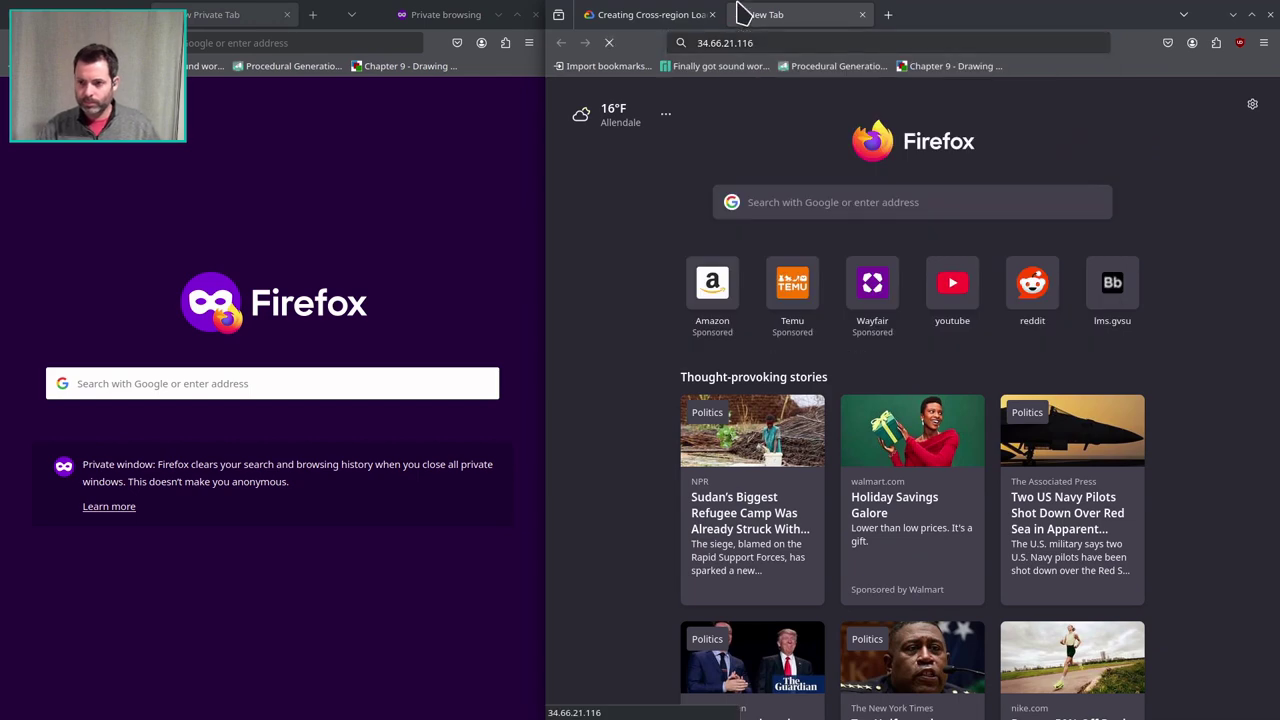
pyautogui.click(862, 14)
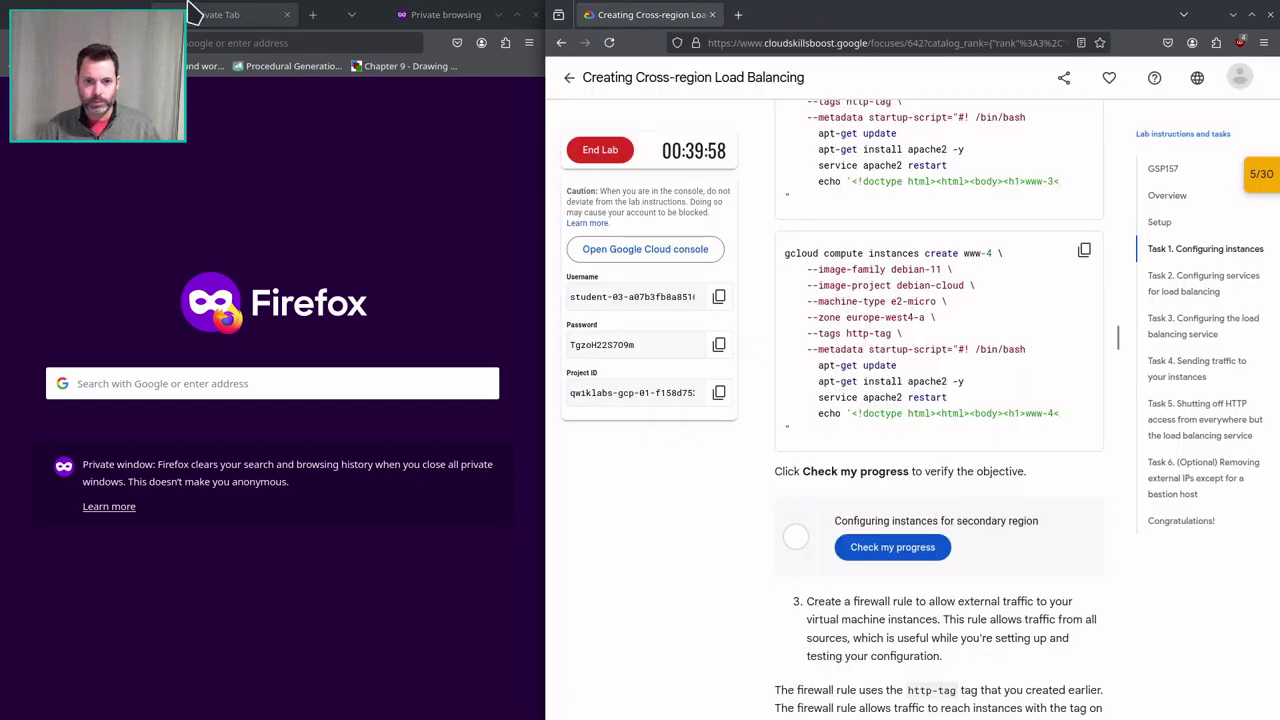
pyautogui.hotkey('alt', 'Tab')
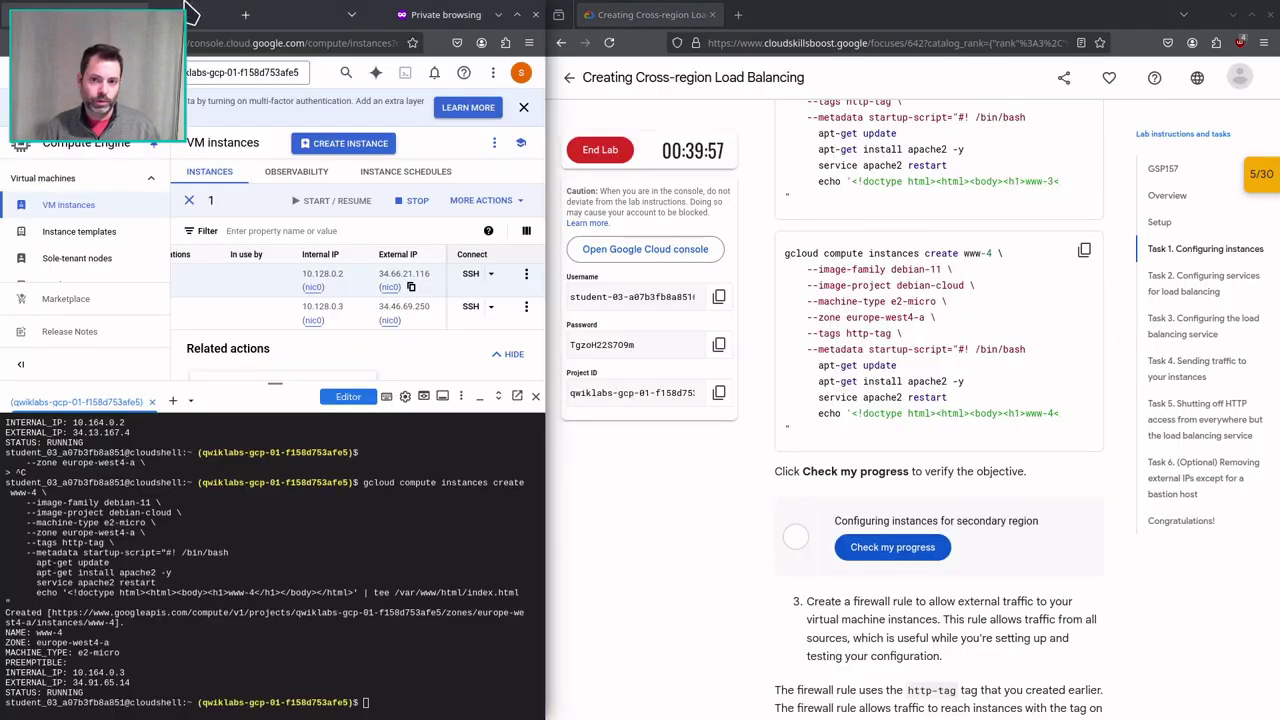
# Open an SSH session to www-1 and check the lab progress for configuring instances for the secondary region.
pyautogui.click(463, 275)
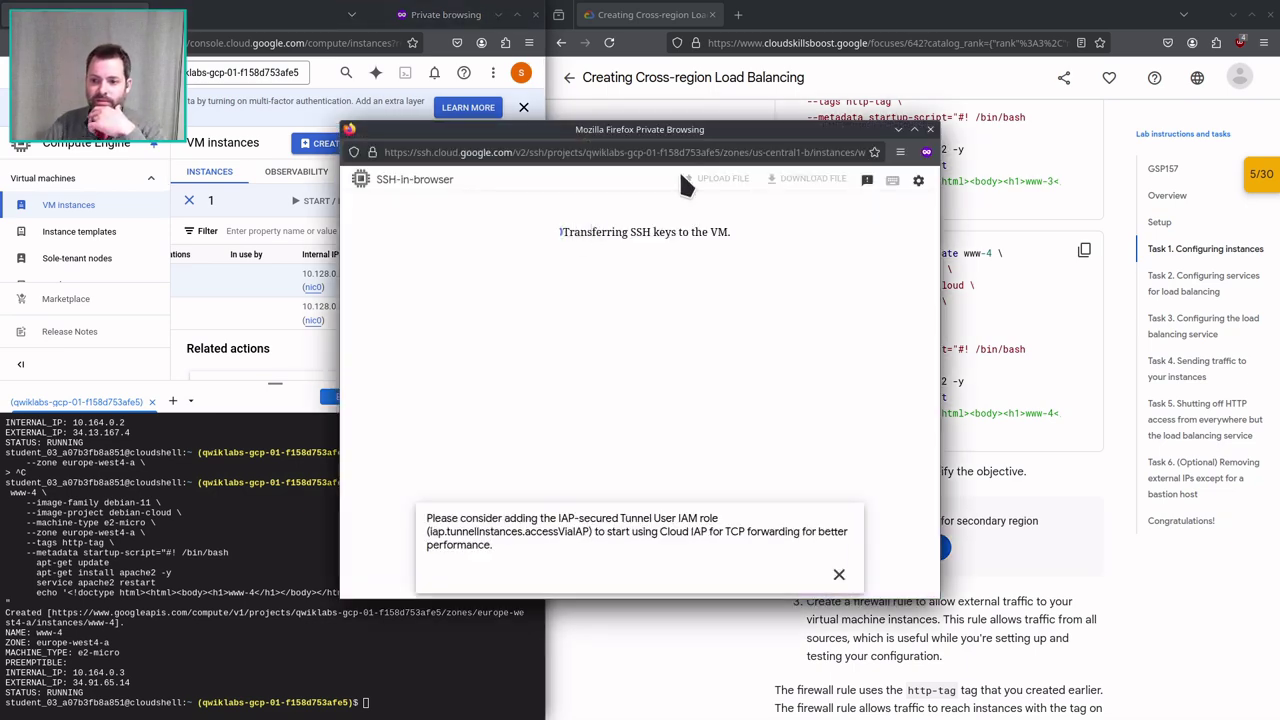
pyautogui.click(839, 574)
pyautogui.moveTo(735, 142); pyautogui.dragTo(370, 106)
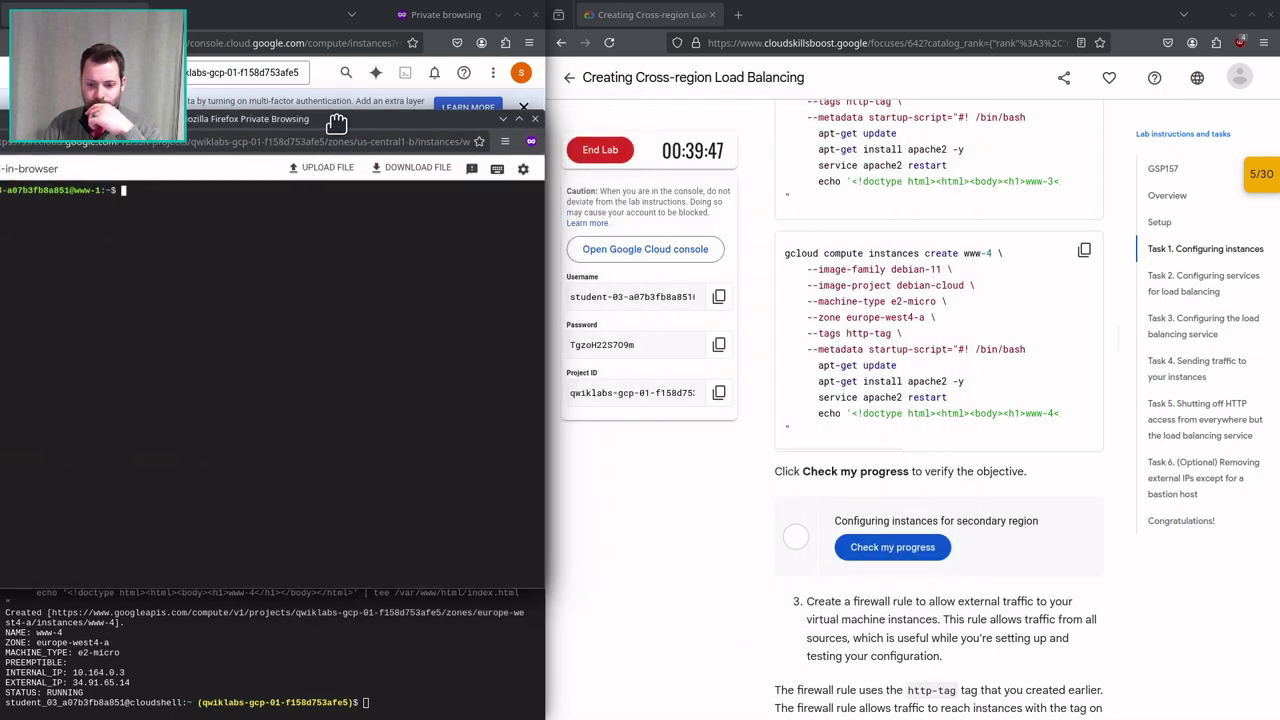
pyautogui.click(882, 546)
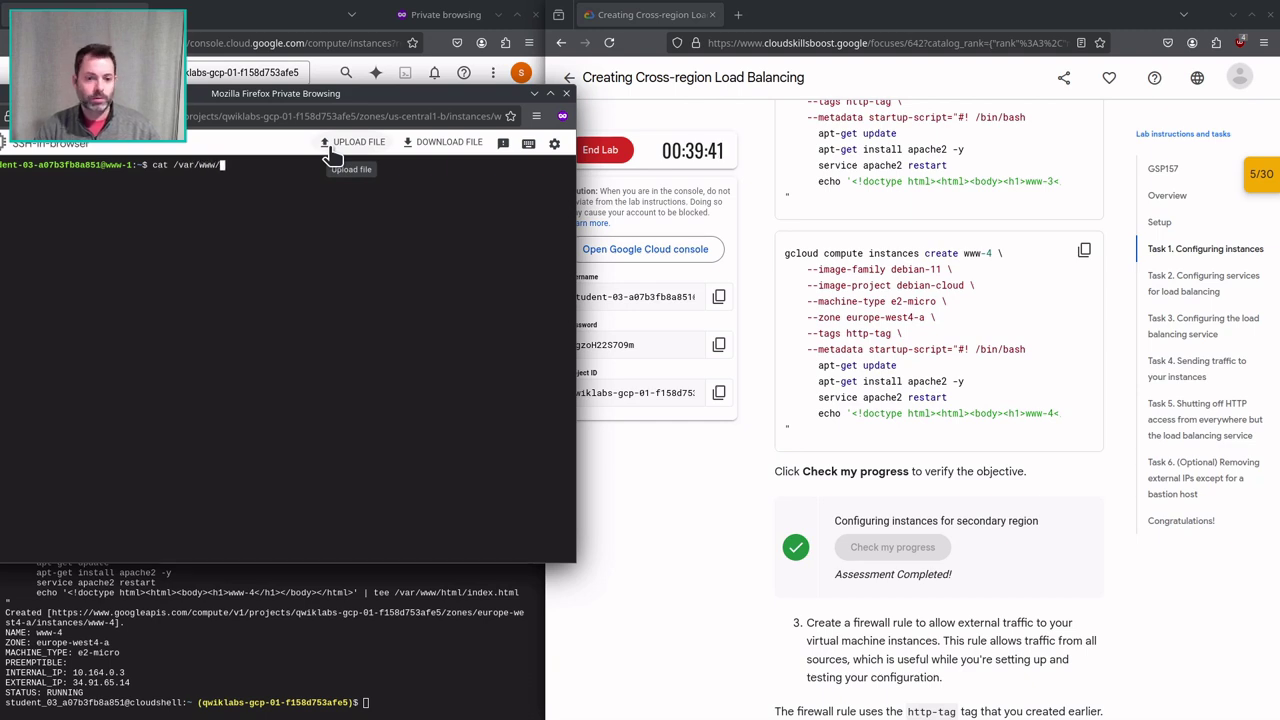
# Print /var/www/html/index.html in www-1's SSH session with cat, and close the session window.
pyautogui.press('Return')
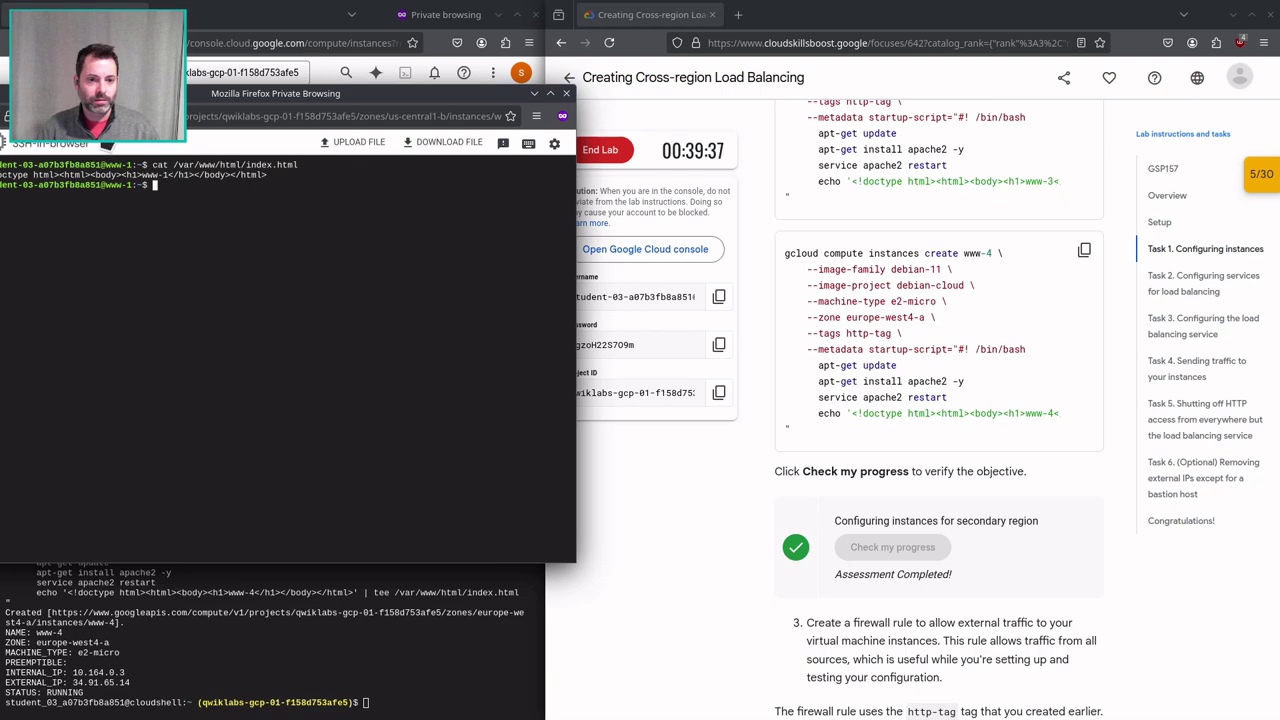
pyautogui.moveTo(42, 155); pyautogui.dragTo(331, 176)
pyautogui.click(646, 95)
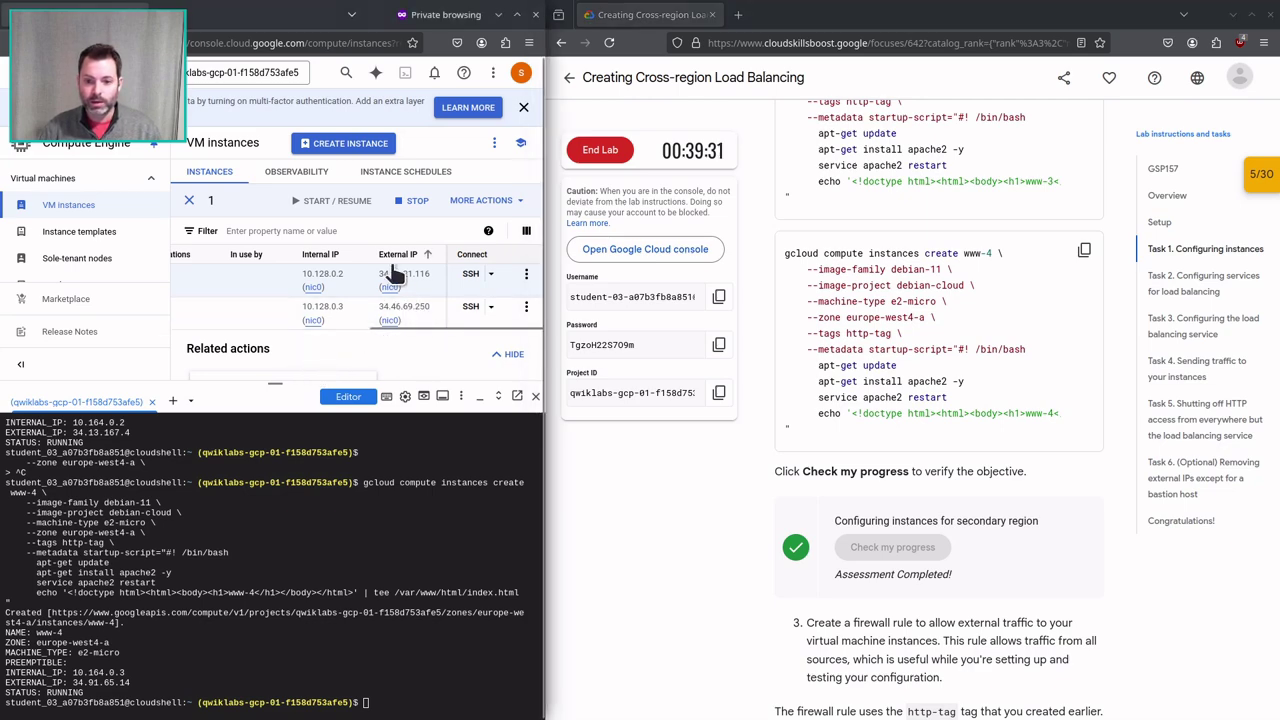
# Copy www-1's external IP again, try to load 34.66.21.116 in a private tab, and return to the console.
pyautogui.moveTo(380, 276); pyautogui.dragTo(438, 282)
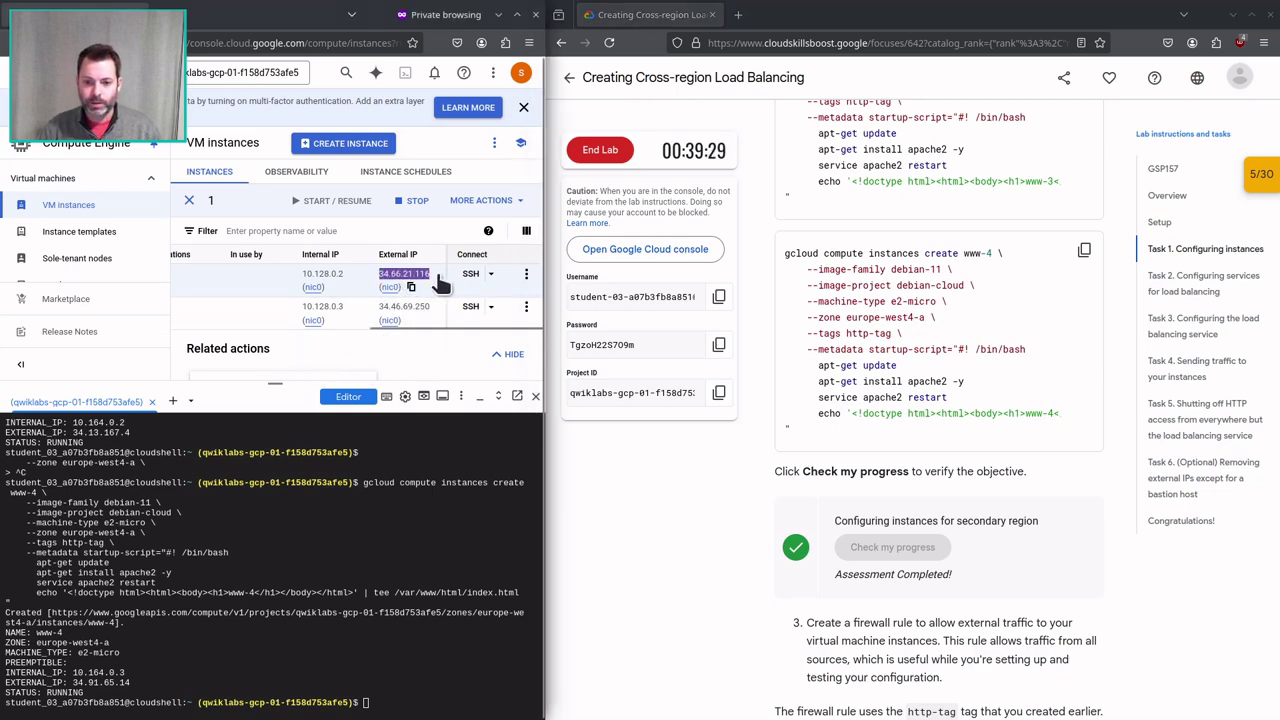
pyautogui.hotkey('ctrl', 'shift', 'p')
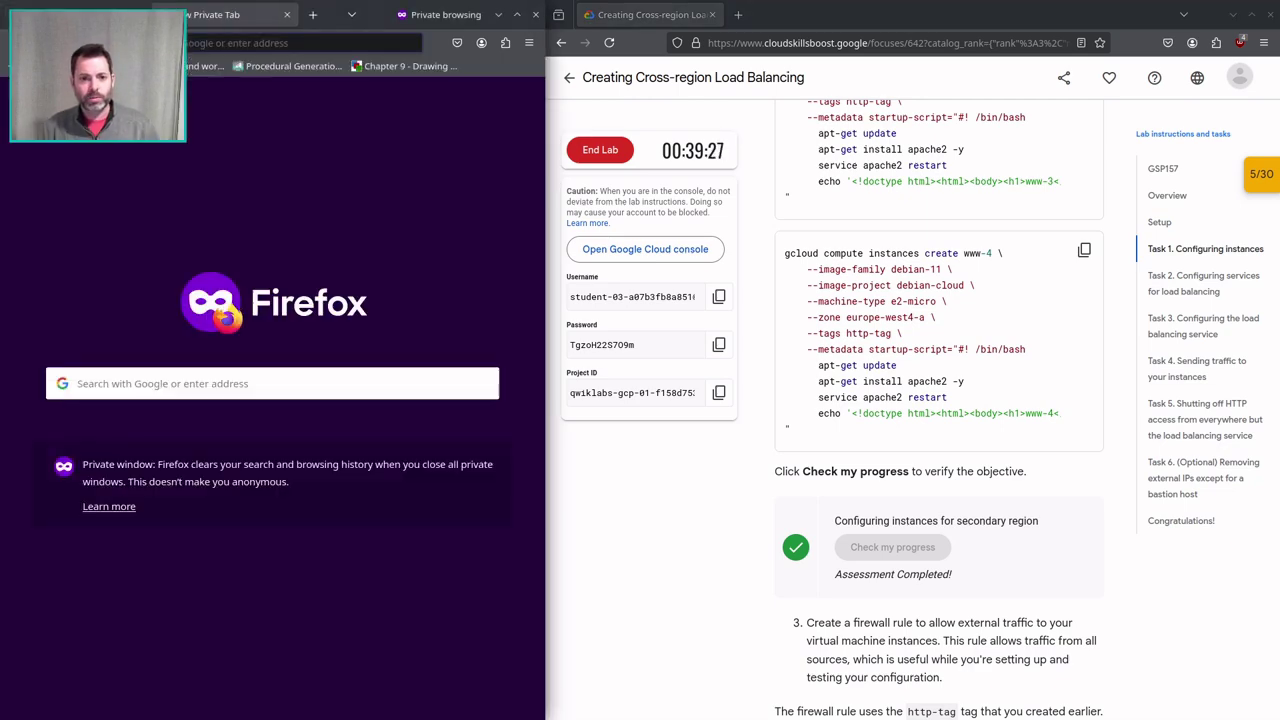
pyautogui.press('Return')
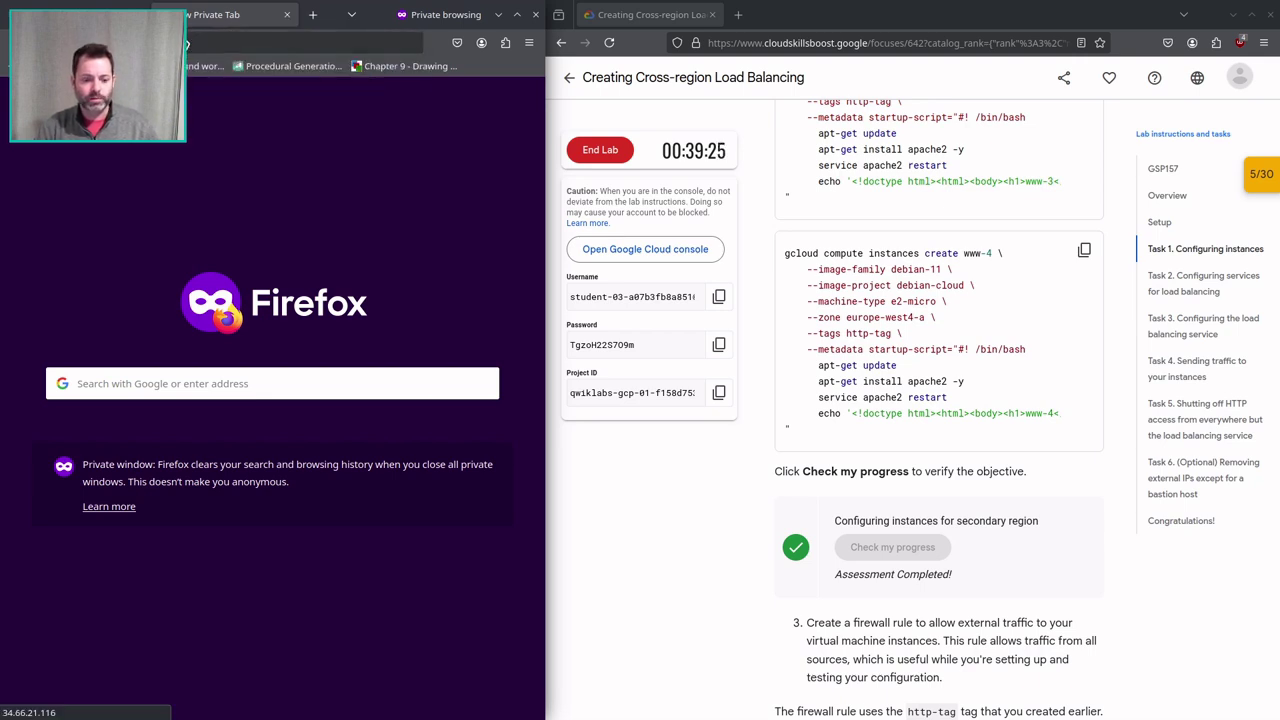
pyautogui.click(186, 44)
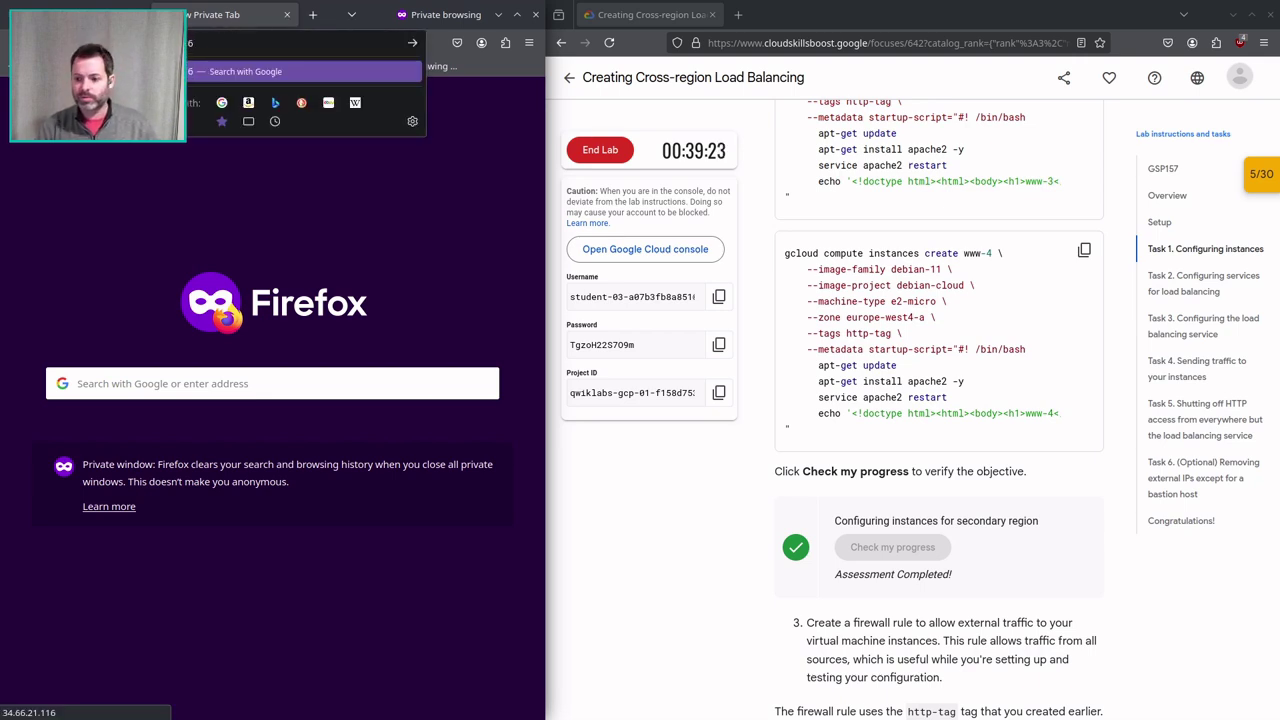
pyautogui.press('Return')
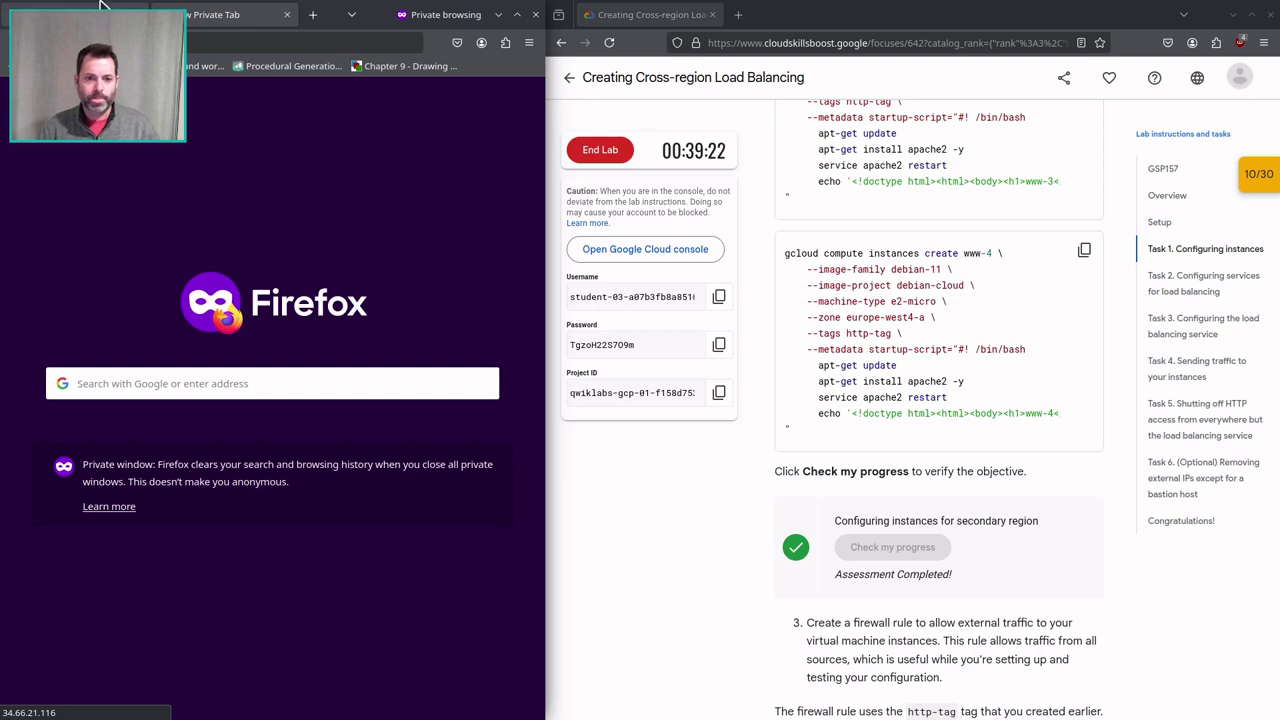
pyautogui.middleClick(217, 15)
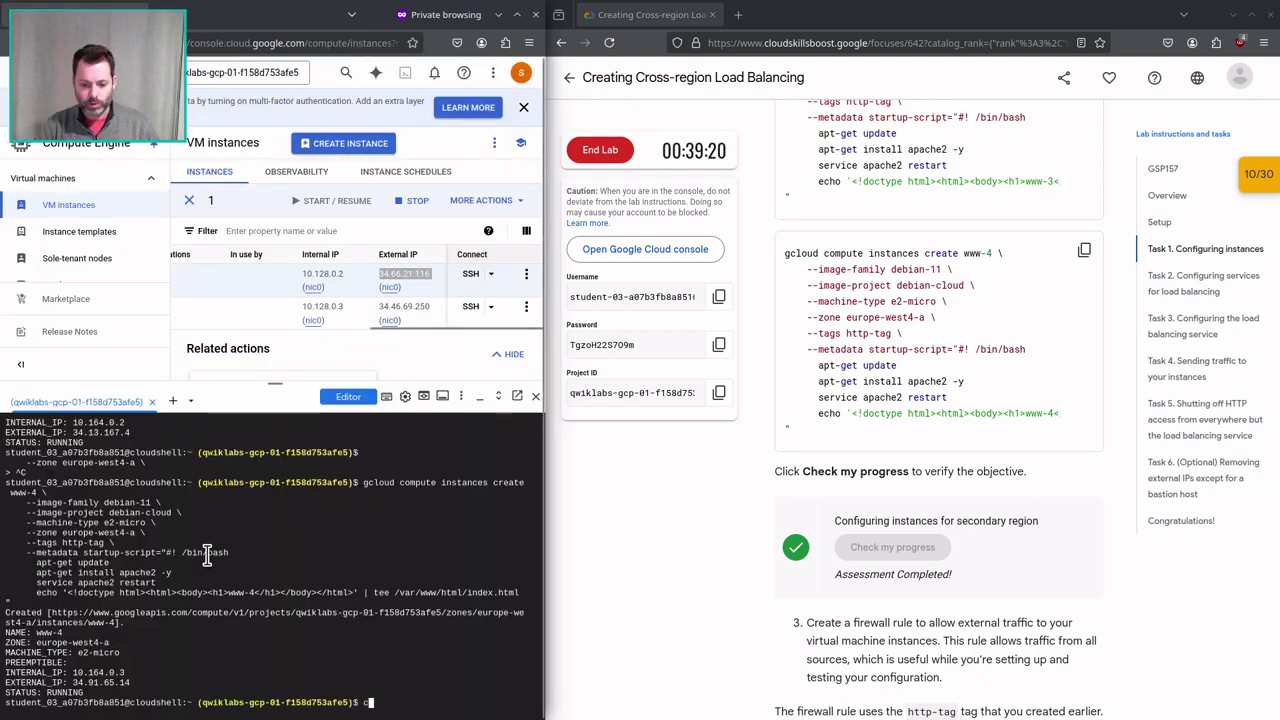
pyautogui.write('url http://')
pyautogui.hotkey('ctrl', 'v')
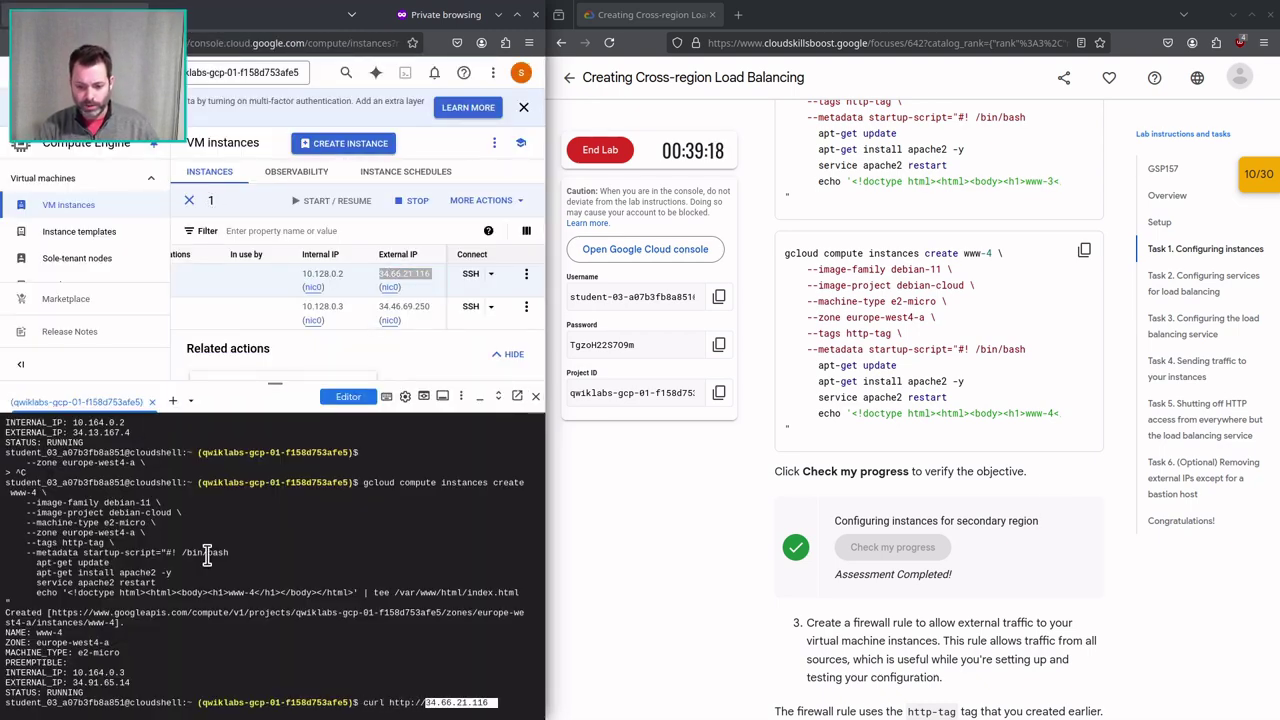
pyautogui.press('Return')
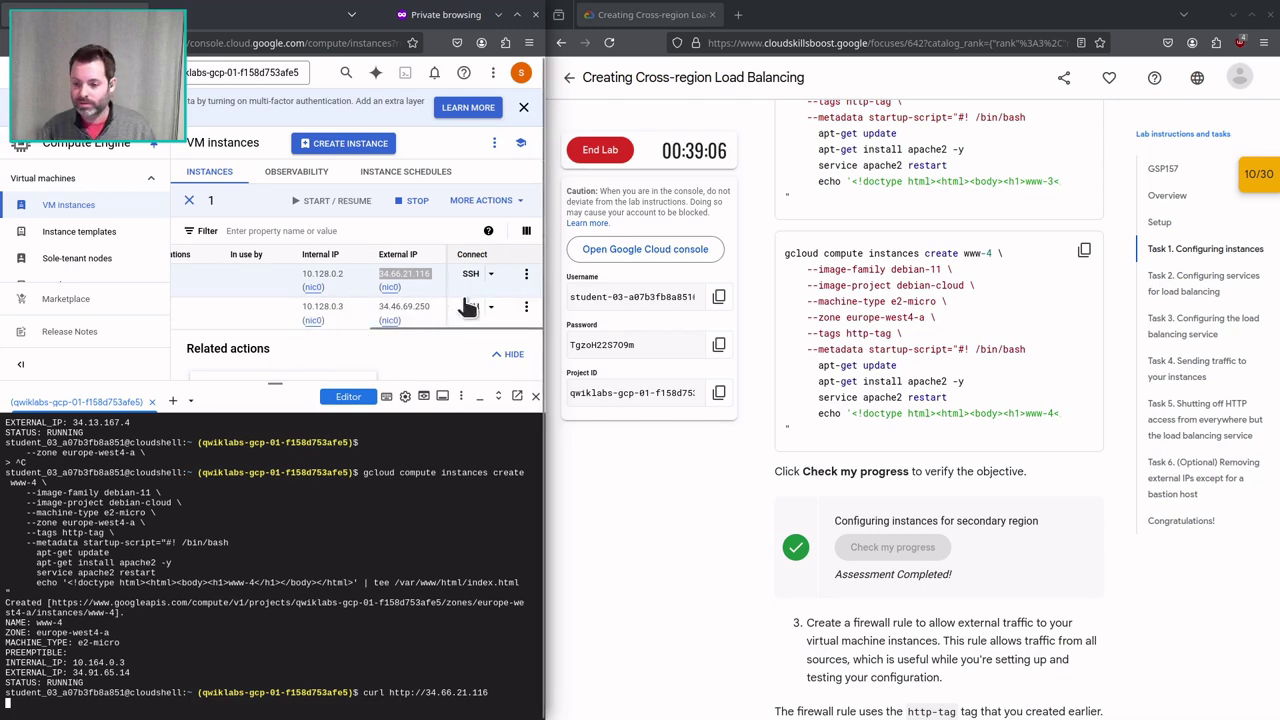
pyautogui.hotkey('ctrl', 'c')
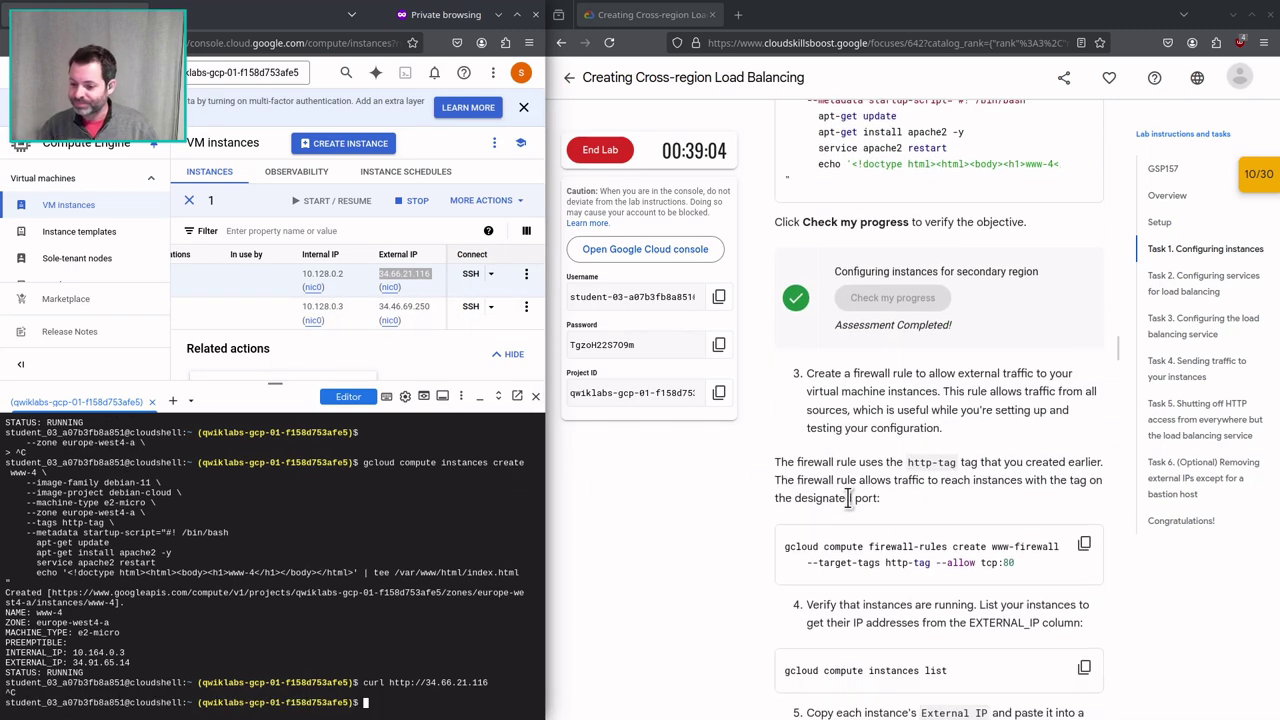
# Read the lab's firewall rule instructions, search the console for firewall, and open the Firewall policies page.
pyautogui.scroll(-5, 779, 397)
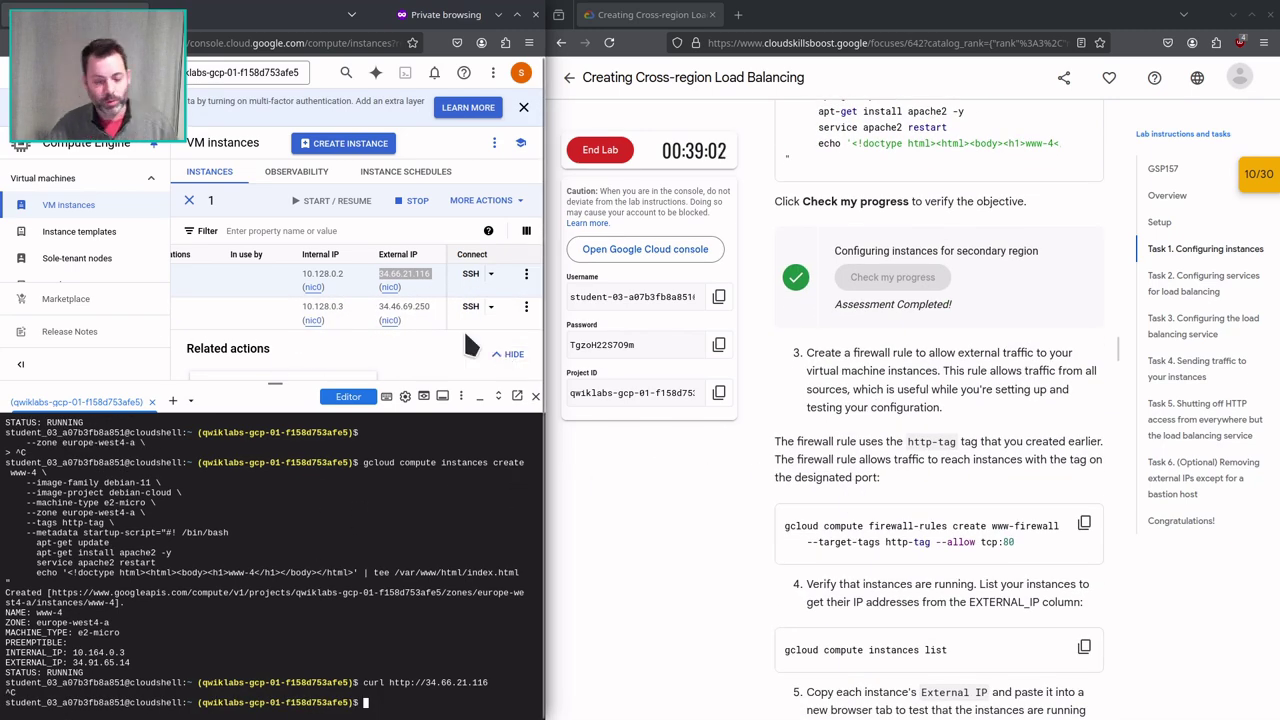
pyautogui.click(333, 77)
pyautogui.write('firewall')
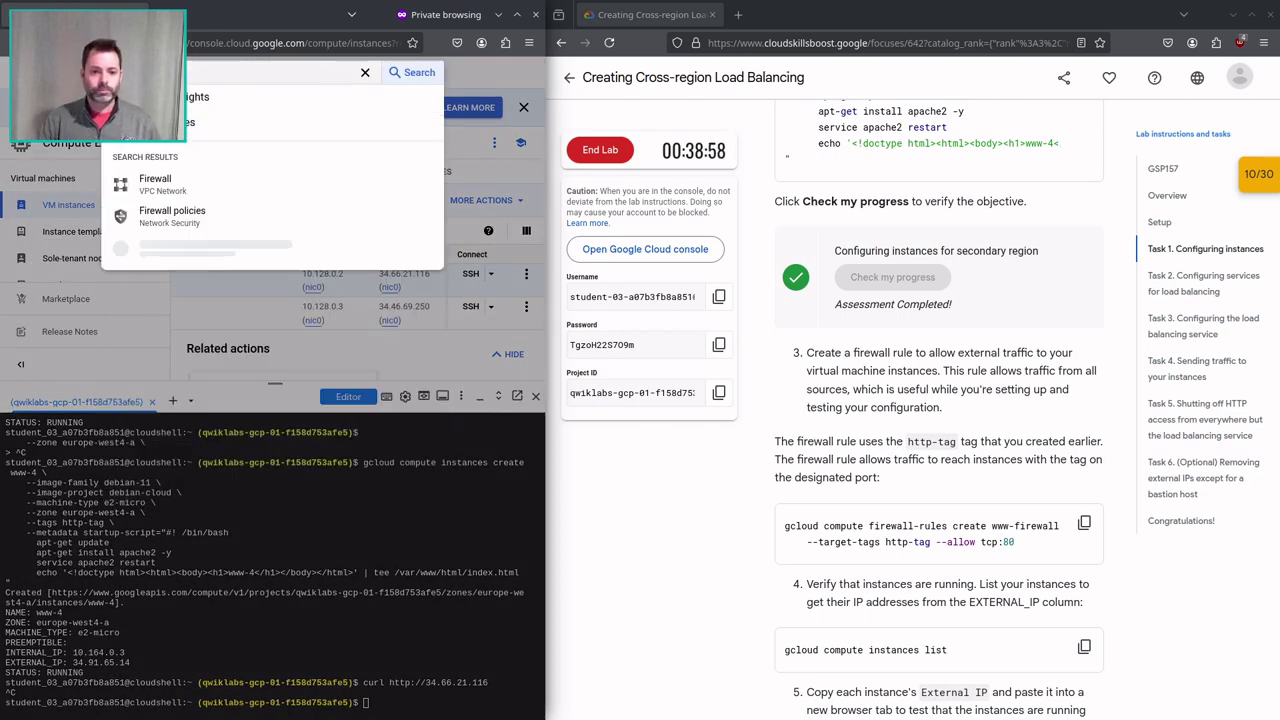
pyautogui.press('Return')
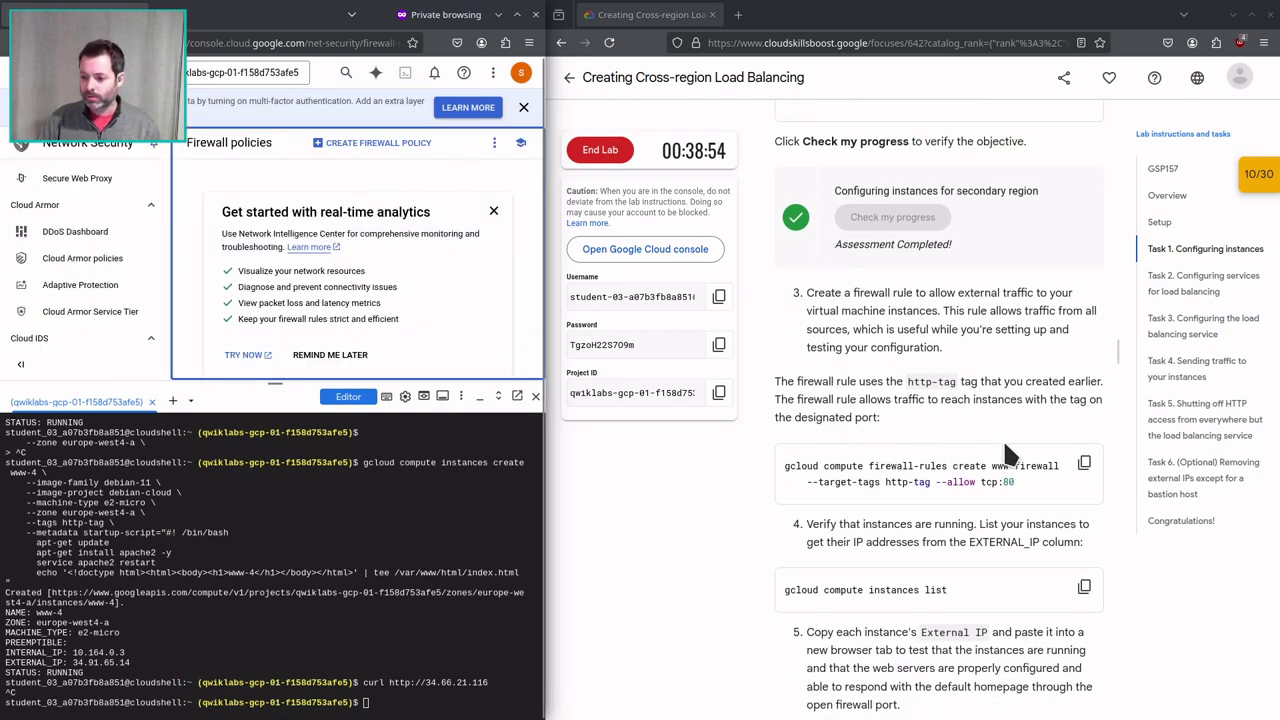
# Clear Cloud Shell and run the lab's command creating firewall rule www-firewall with target tag http-tag, allowing tcp:80.
pyautogui.click(1083, 463)
pyautogui.click(365, 538)
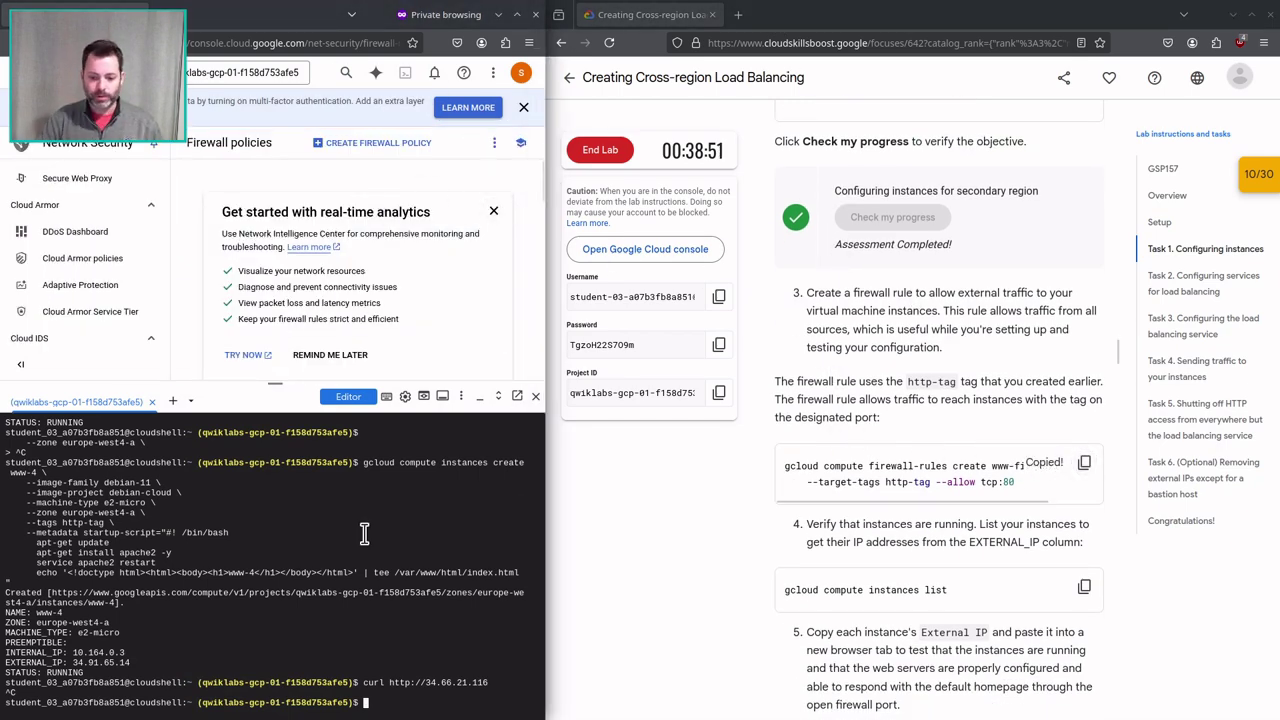
pyautogui.hotkey('ctrl', 'l')
pyautogui.hotkey('ctrl', 'v')
pyautogui.press('Return')
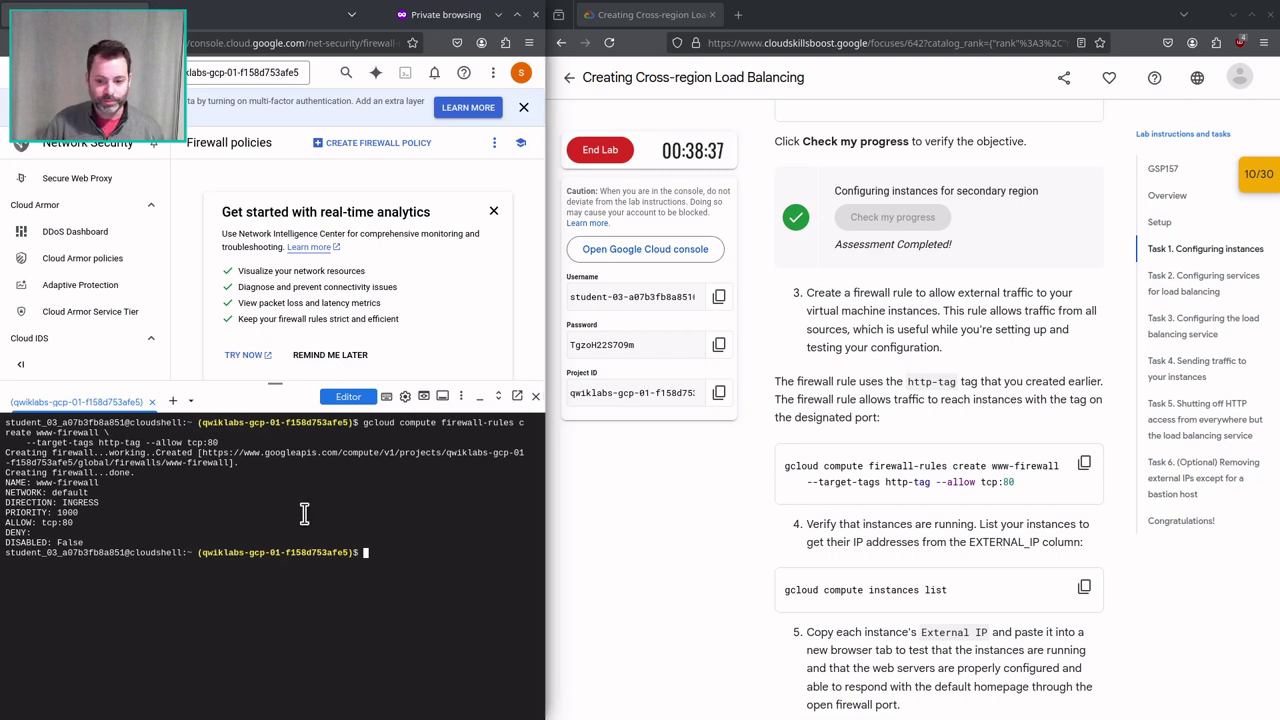
pyautogui.write('curl http://34.66.21.116')
pyautogui.press('Return')
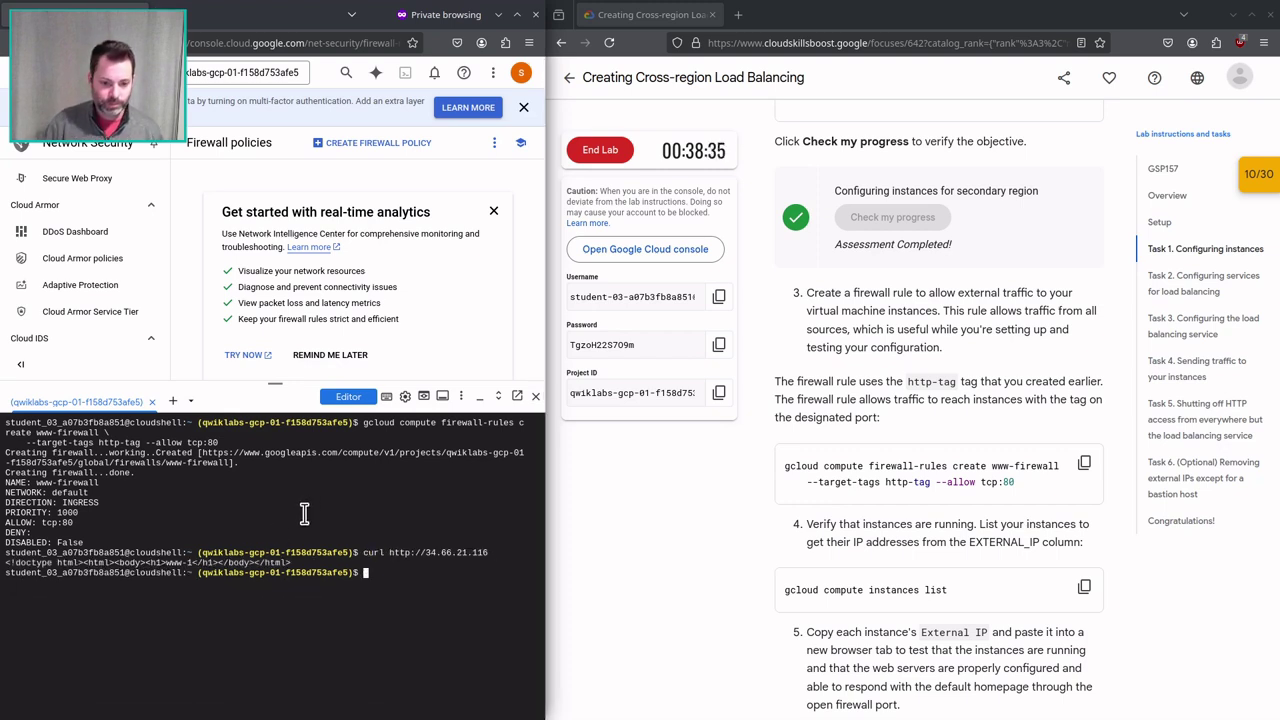
pyautogui.click(165, 14)
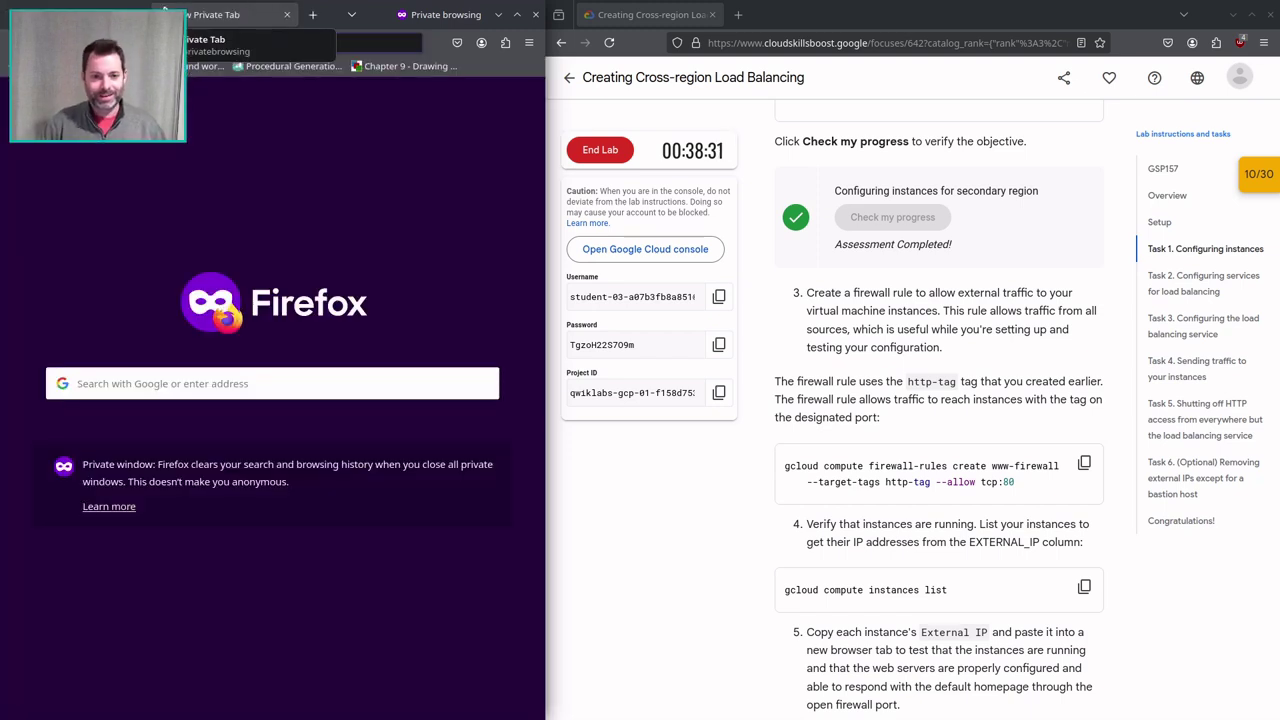
pyautogui.hotkey('ctrl', 'v')
pyautogui.press('Return')
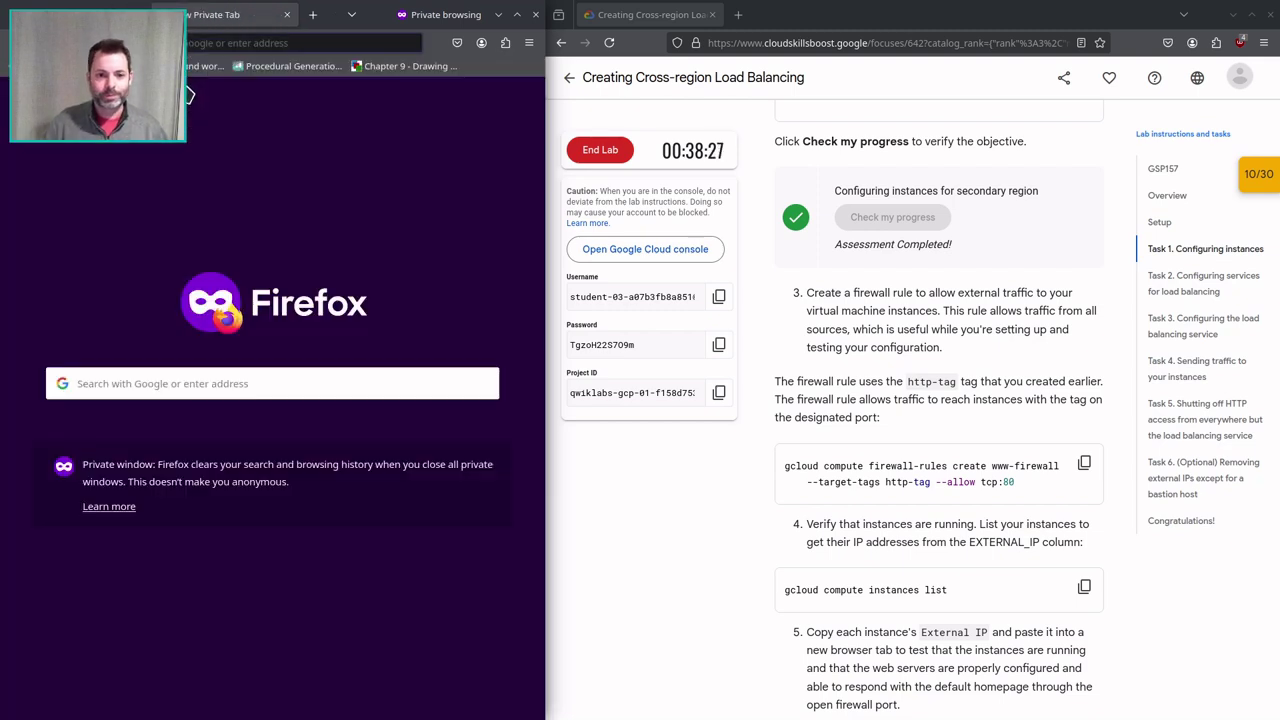
pyautogui.hotkey('ctrl', 'w')
# Run gcloud compute instances list in Cloud Shell to list the instances' external IPs, and read on to Task 2 of the lab.
pyautogui.scroll(-2, 848, 399)
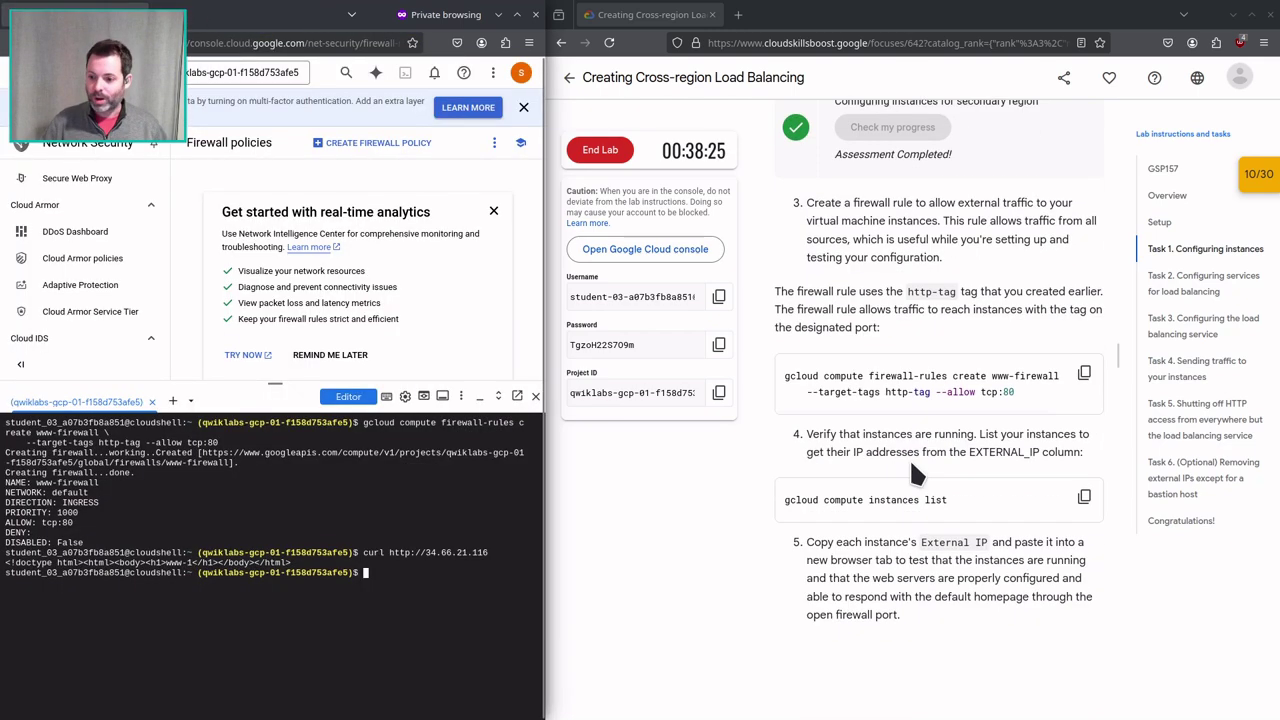
pyautogui.click(1084, 496)
pyautogui.click(410, 506)
pyautogui.hotkey('ctrl', 'v')
pyautogui.press('Return')
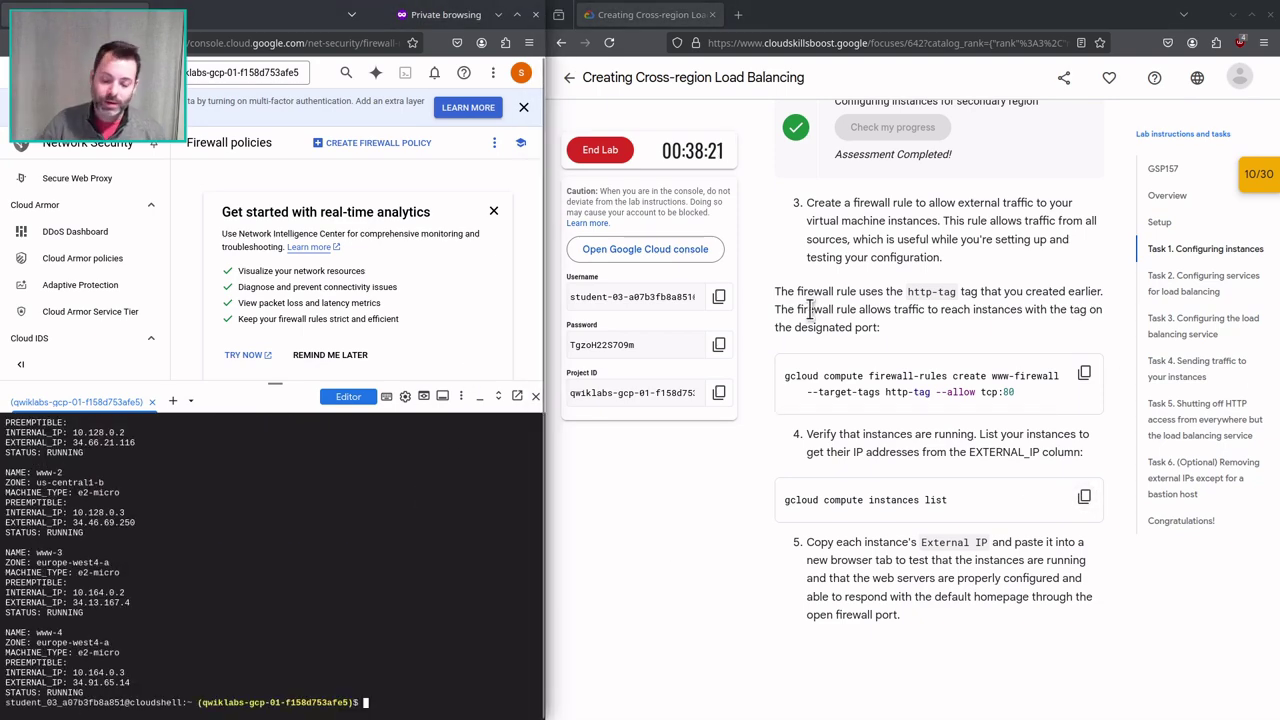
pyautogui.scroll(-3, 845, 330)
pyautogui.scroll(-1, 845, 324)
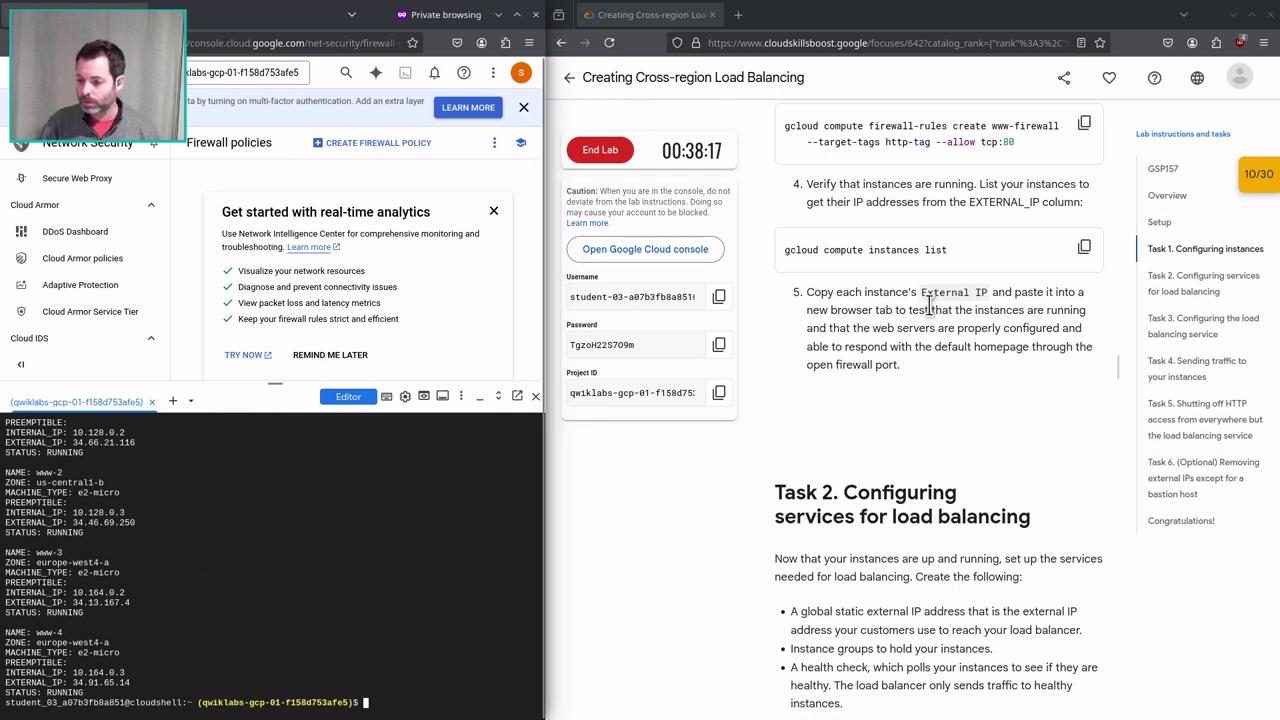
# Clear Cloud Shell and run the lab's Task 2 command creating the global static IPv4 address lb-ip-cr.
pyautogui.scroll(-3, 930, 308)
pyautogui.scroll(-2, 930, 308)
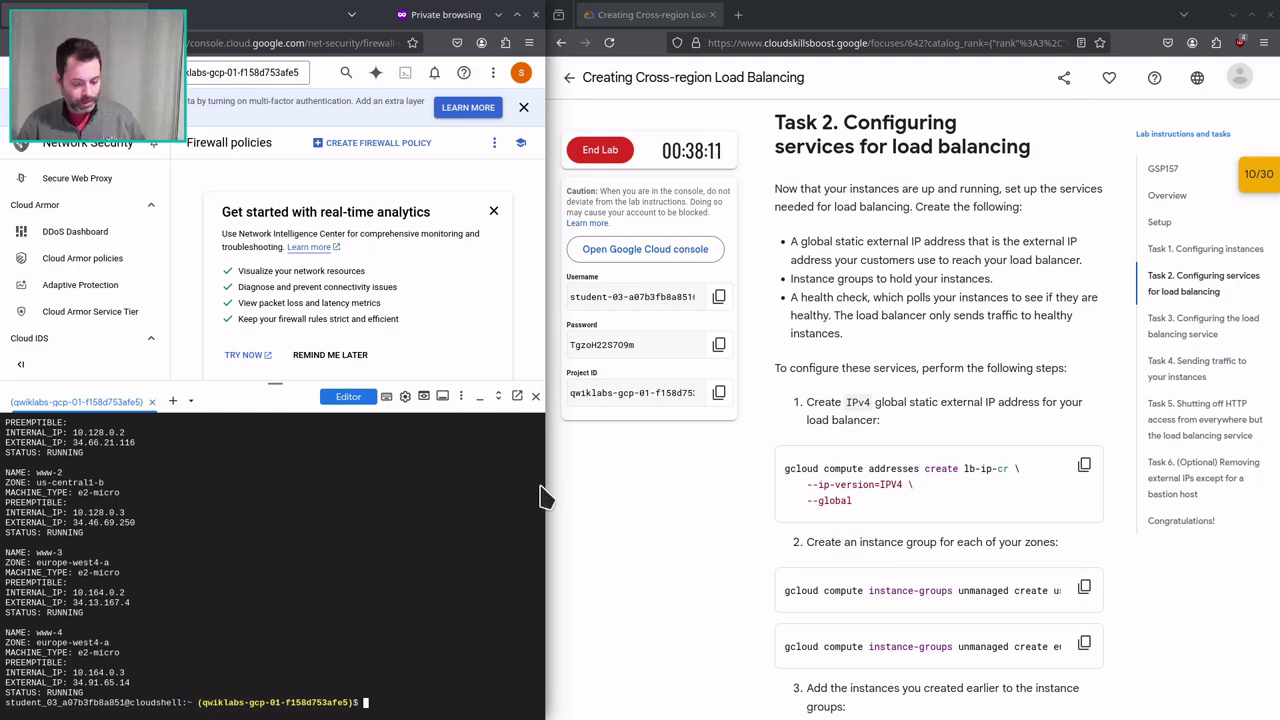
pyautogui.write('ear')
pyautogui.press('Return')
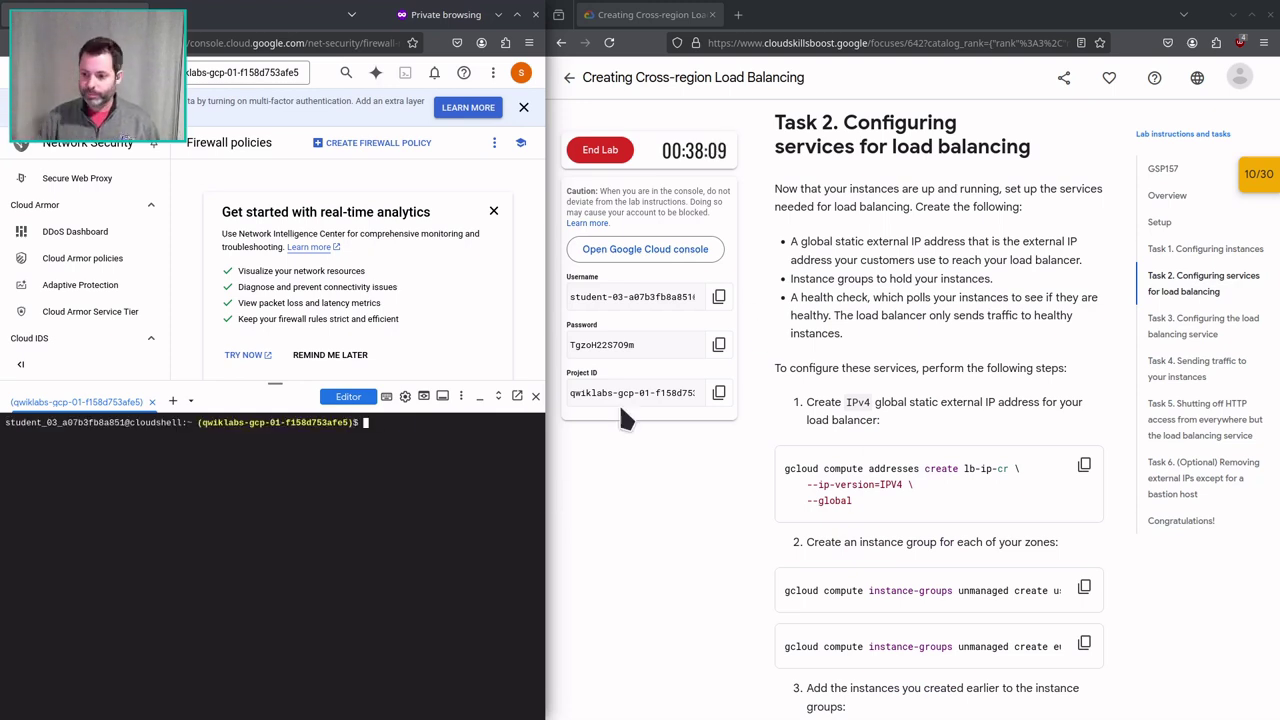
pyautogui.click(1085, 467)
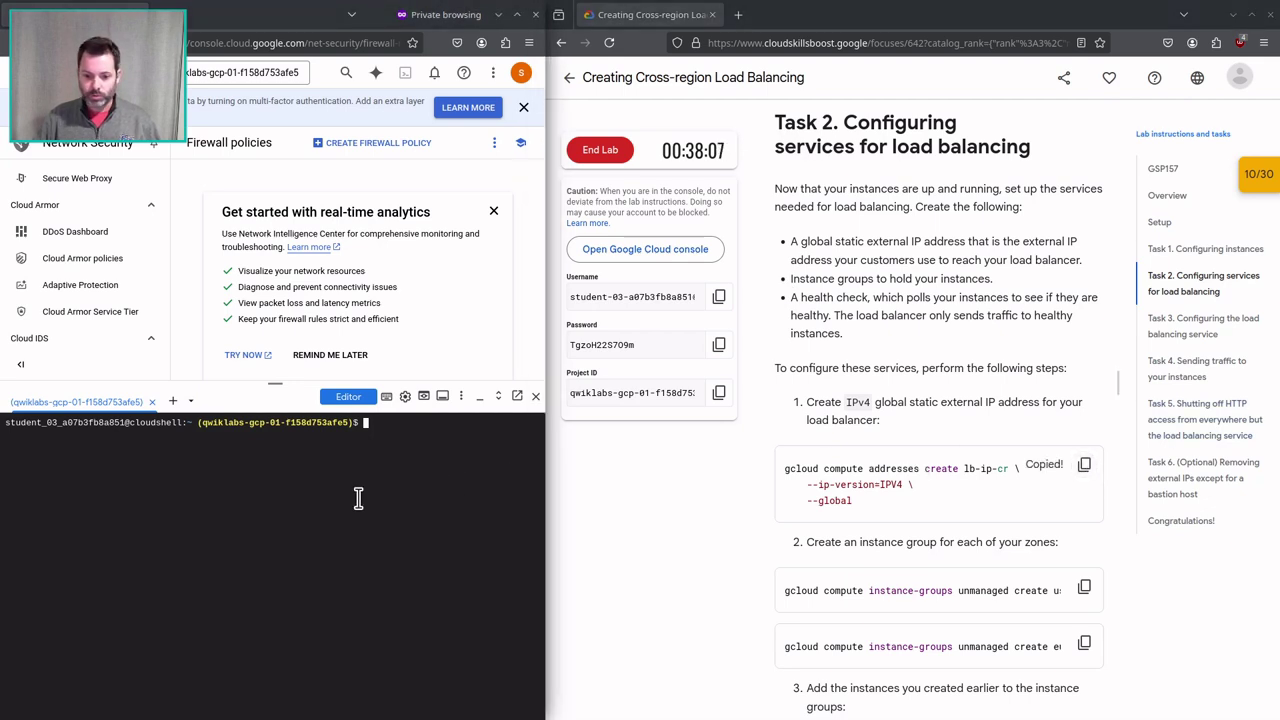
pyautogui.hotkey('ctrl', 'v')
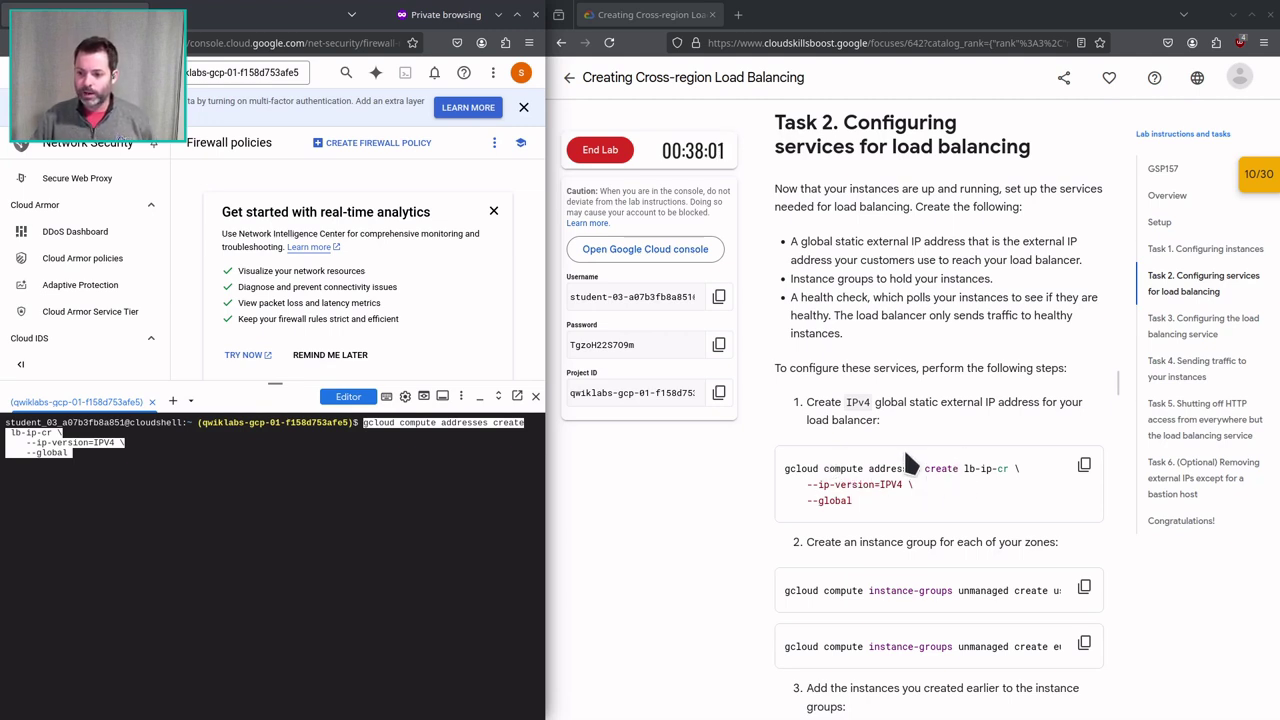
pyautogui.moveTo(964, 467); pyautogui.dragTo(1005, 467)
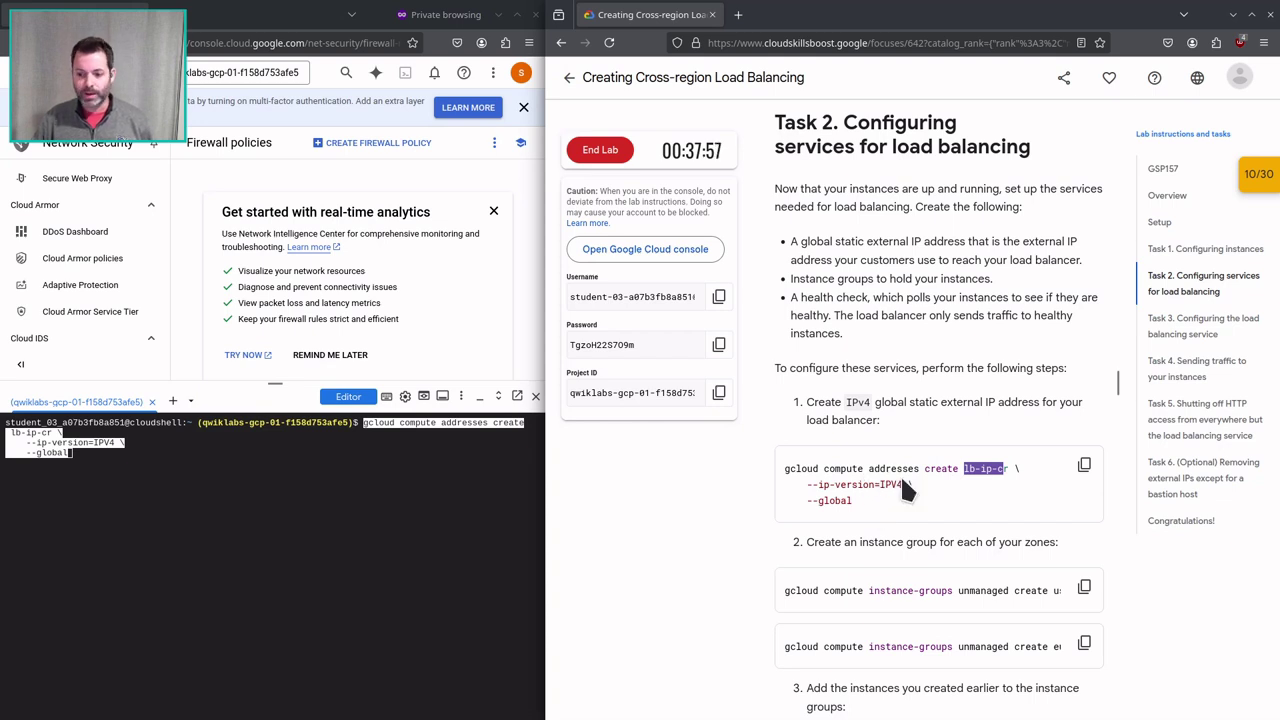
pyautogui.click(383, 462)
pyautogui.press('Return')
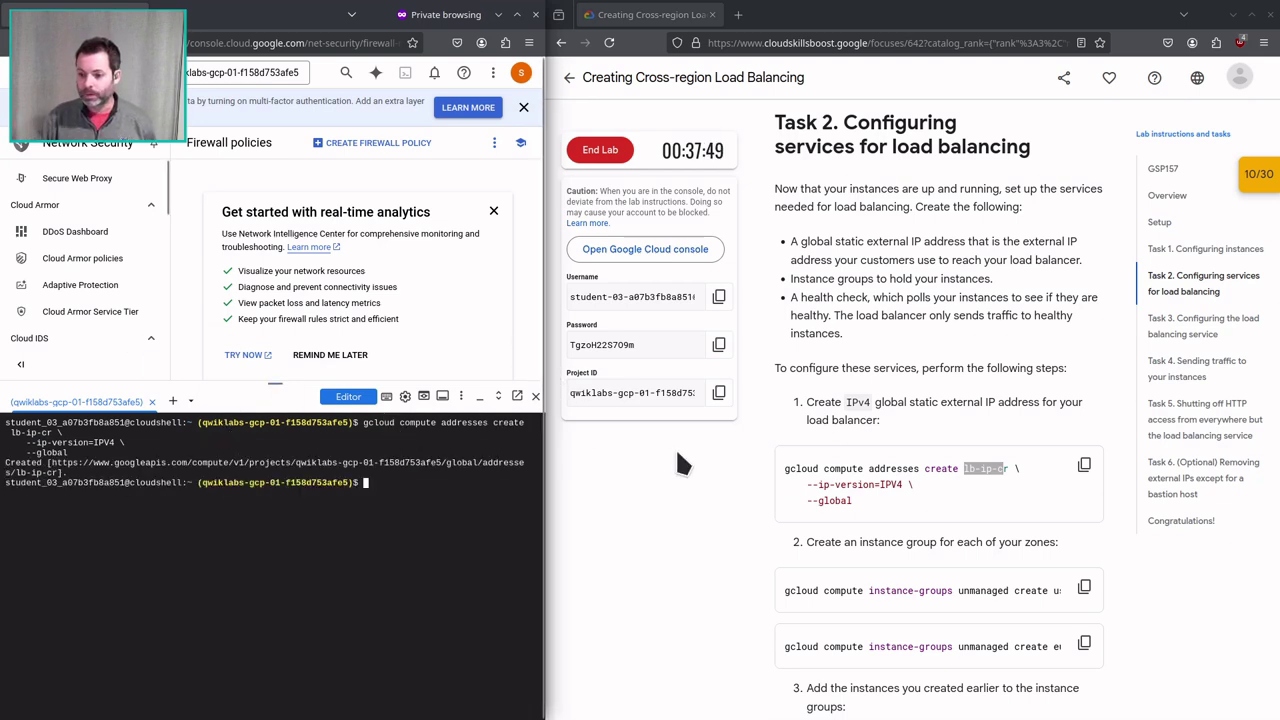
# Create the unmanaged instance groups us-central1-resources-w in zone us-central1-b and europe-west4-resources-w in zone europe-west4-a with the lab's commands.
pyautogui.click(1084, 588)
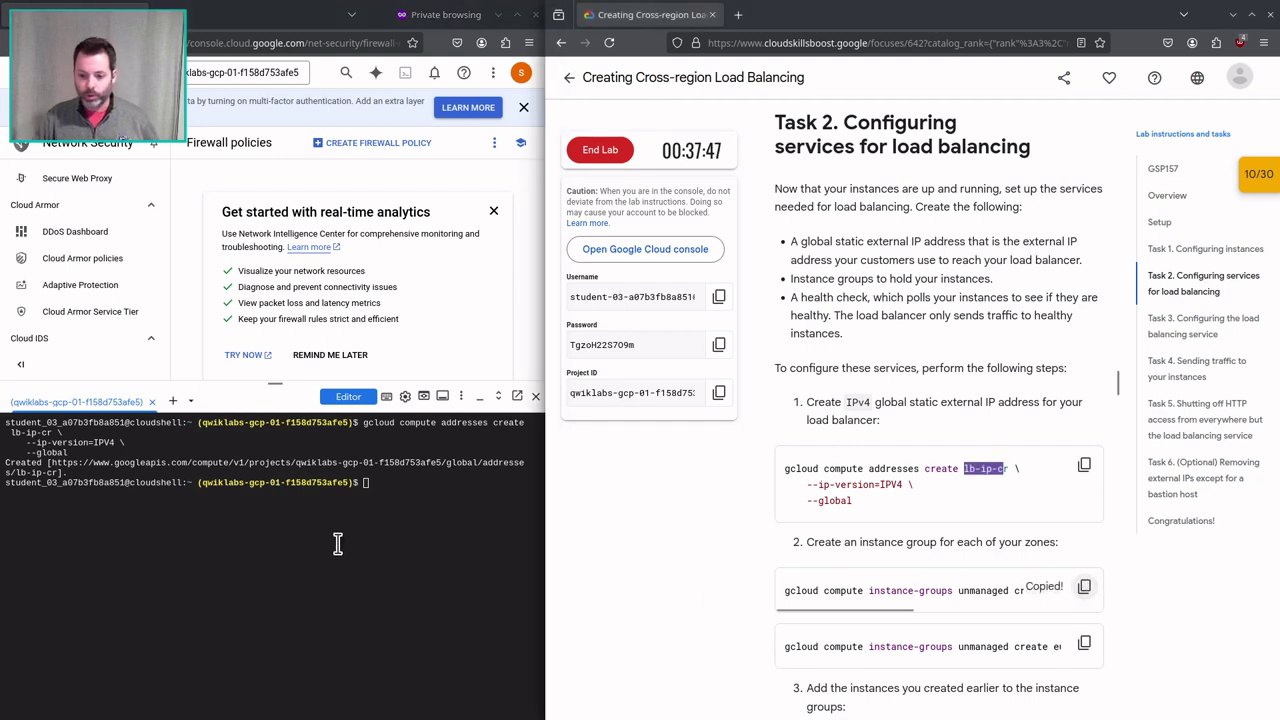
pyautogui.click(337, 543)
pyautogui.hotkey('ctrl', 'v')
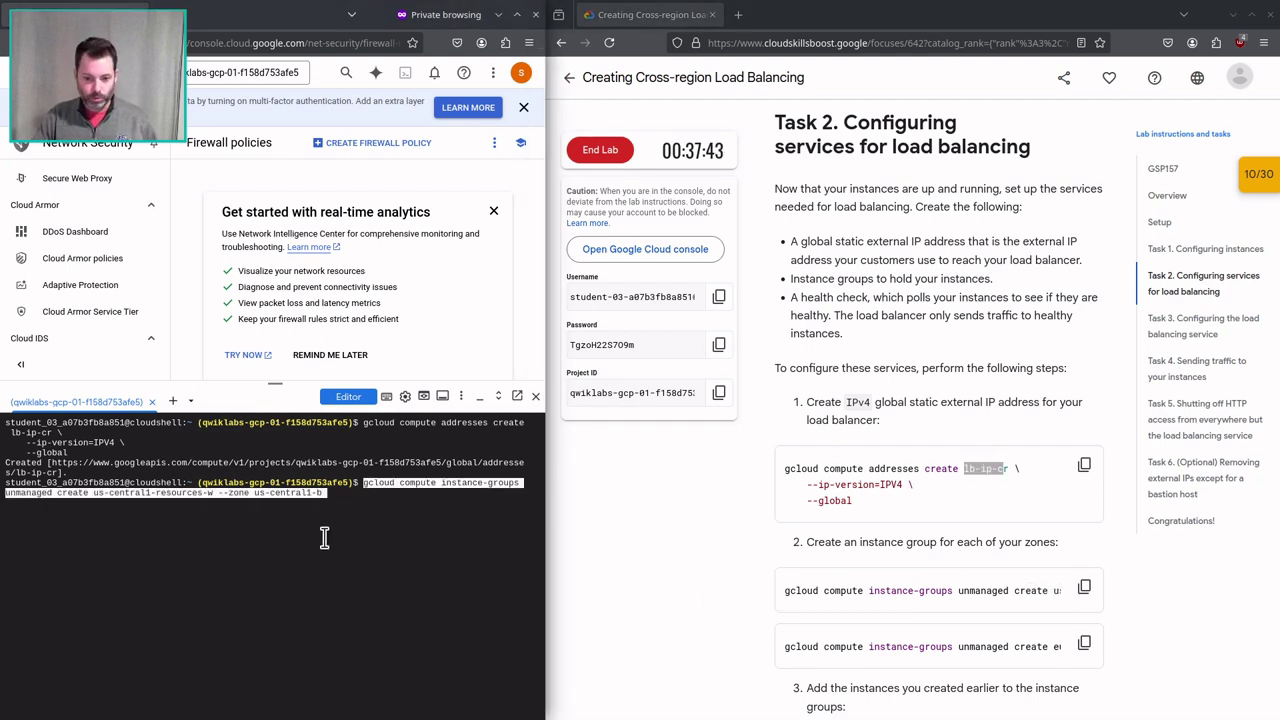
pyautogui.press('Return')
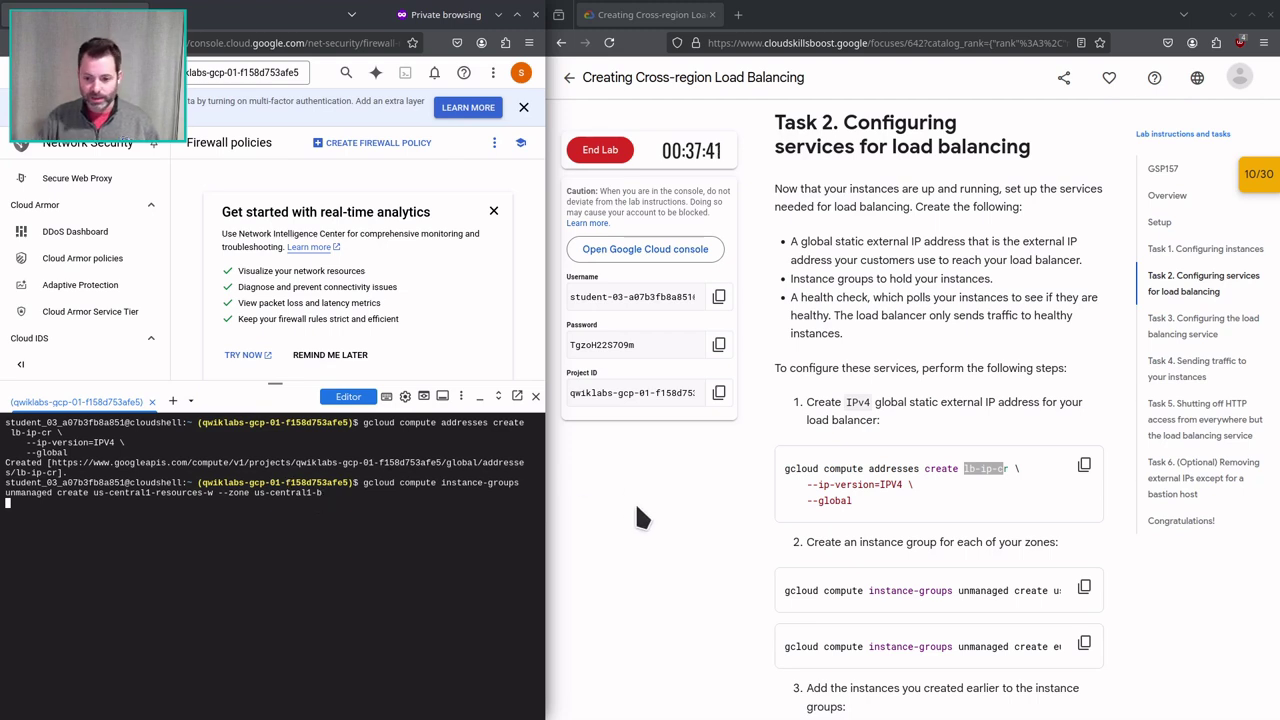
pyautogui.click(1085, 646)
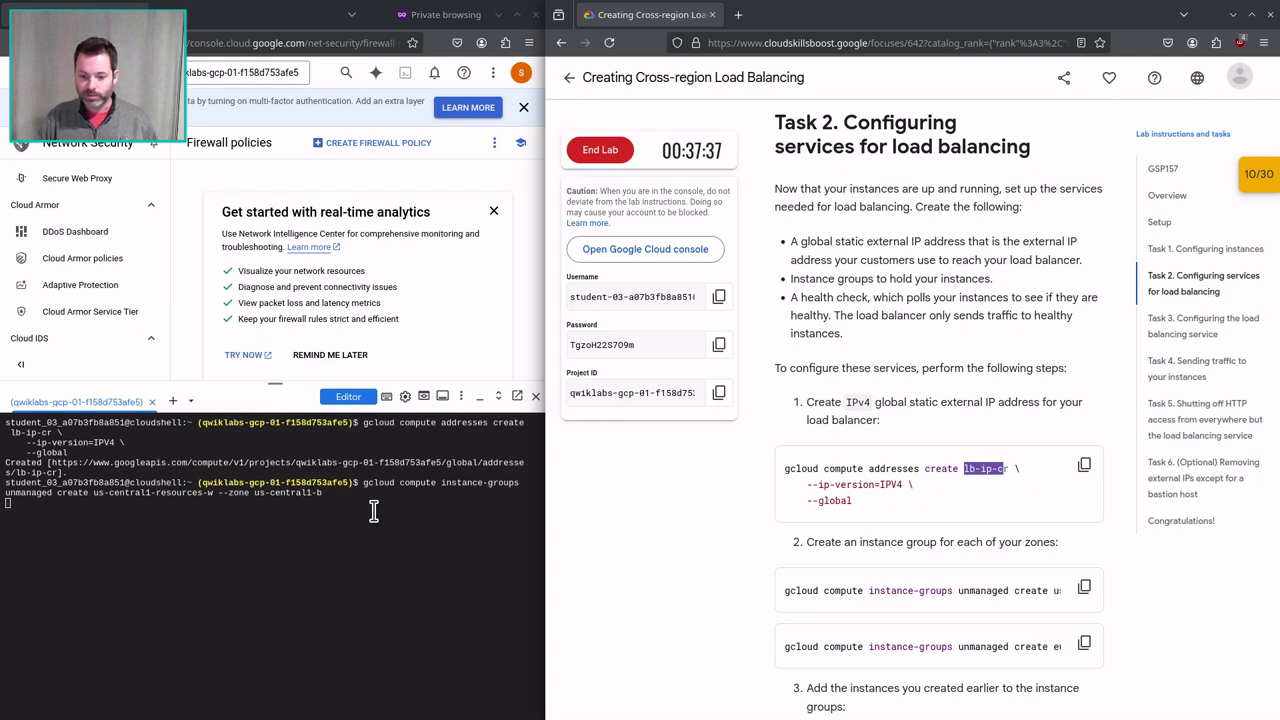
pyautogui.click(386, 543)
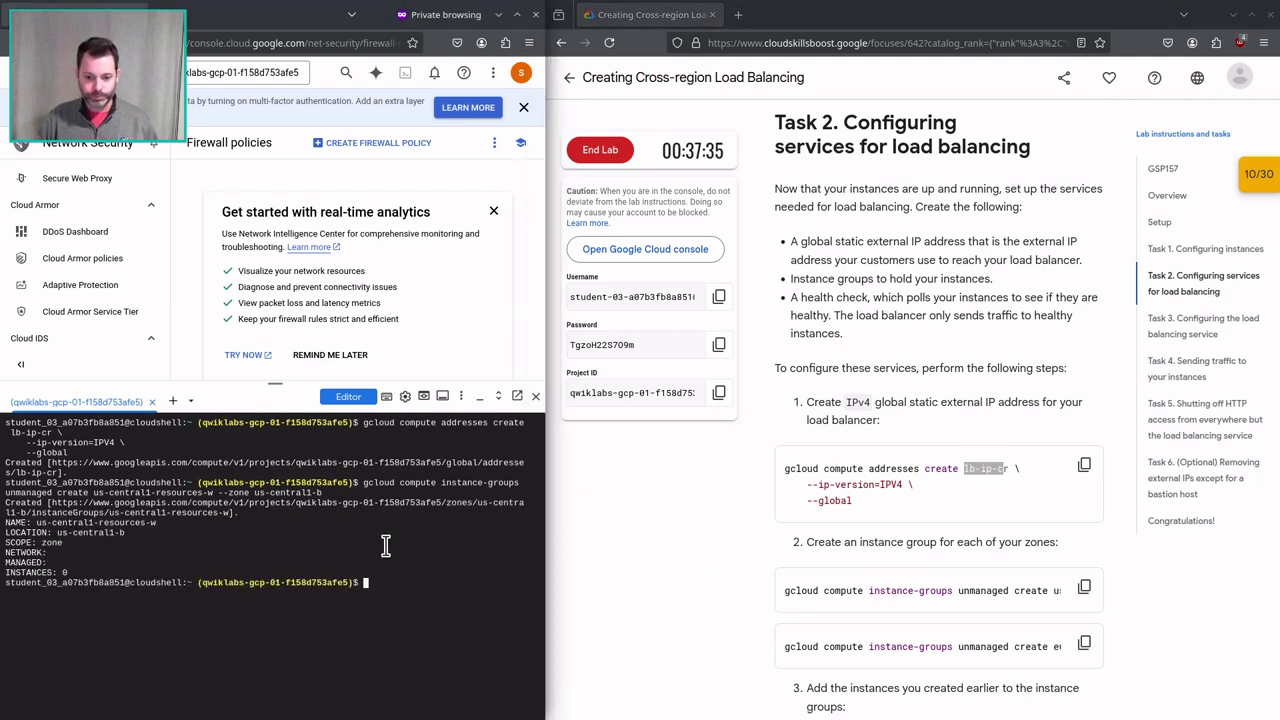
pyautogui.hotkey('ctrl', 'v')
pyautogui.press('Return')
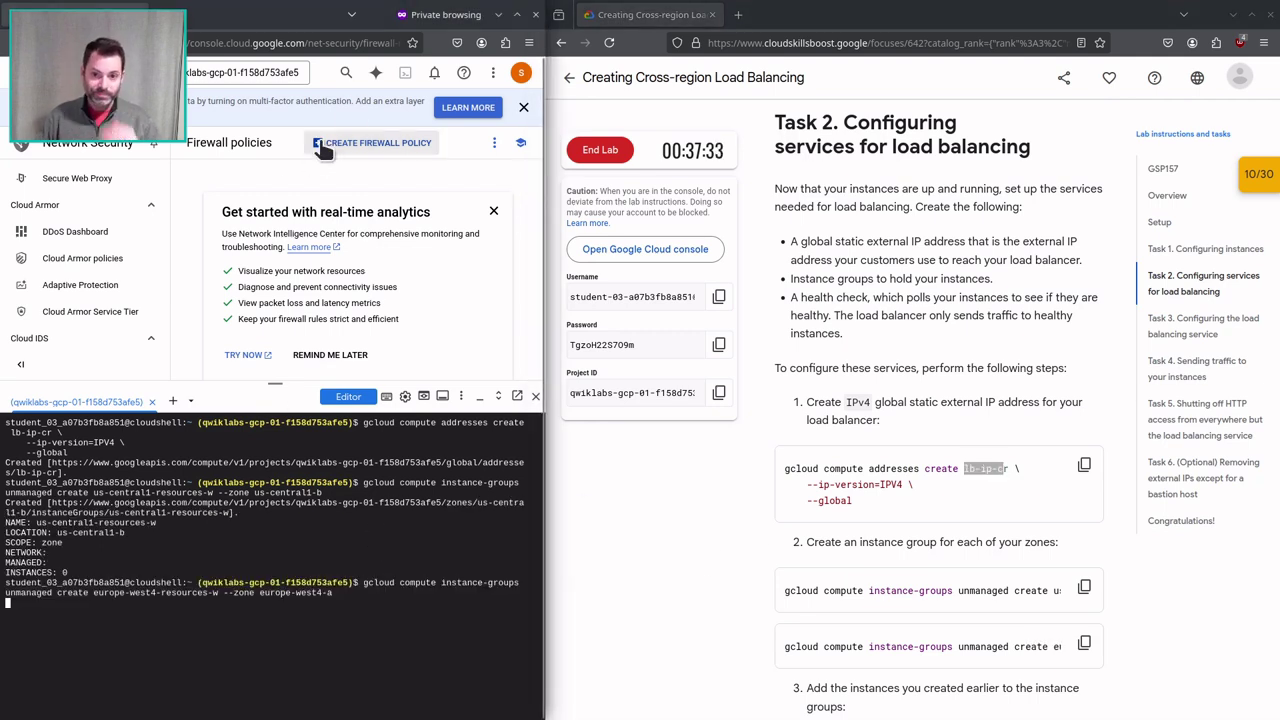
# Search the console for Compute Engine and open its Instance groups page to view the two groups.
pyautogui.click(346, 72)
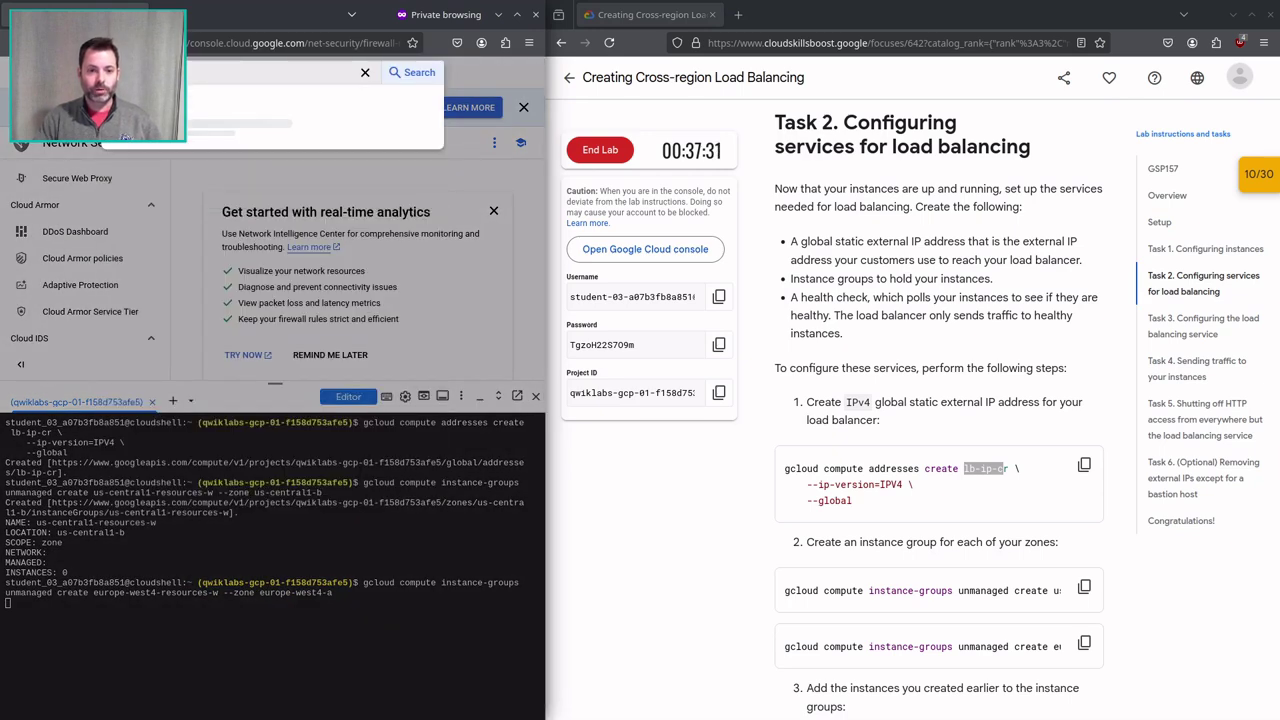
pyautogui.write('ngine')
pyautogui.press('Return')
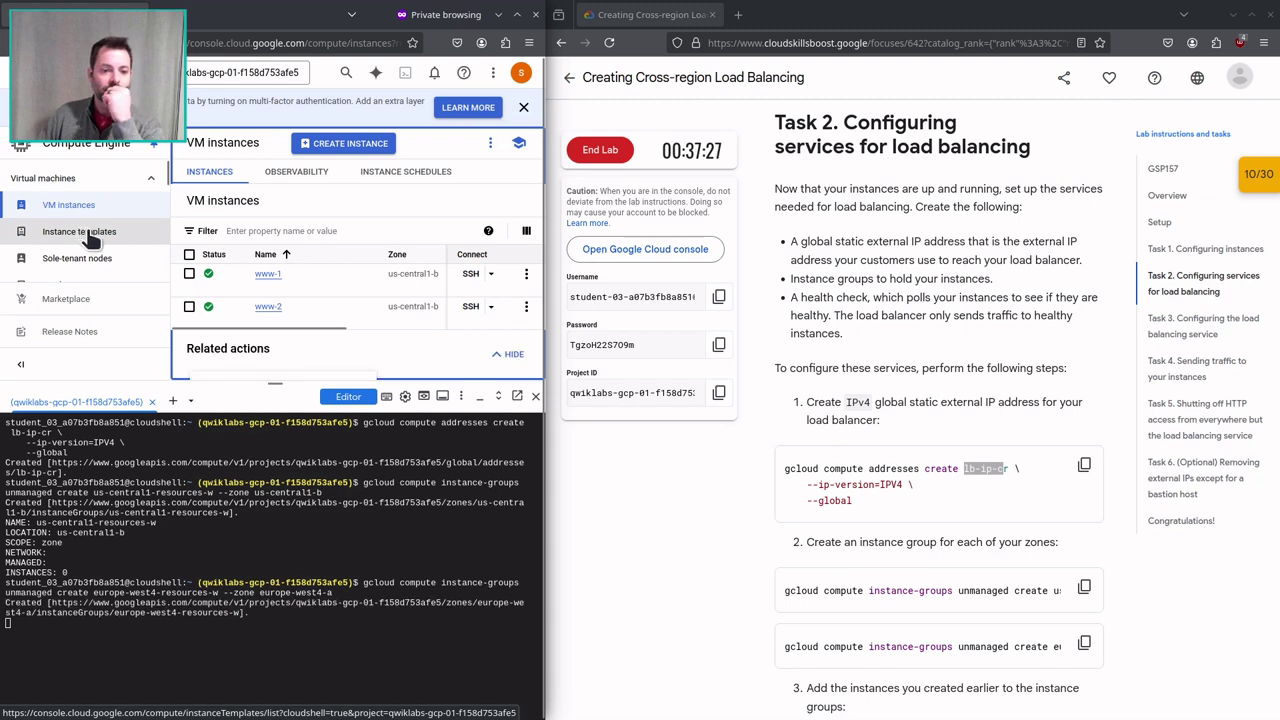
pyautogui.scroll(-2, 95, 232)
pyautogui.scroll(-6, 128, 247)
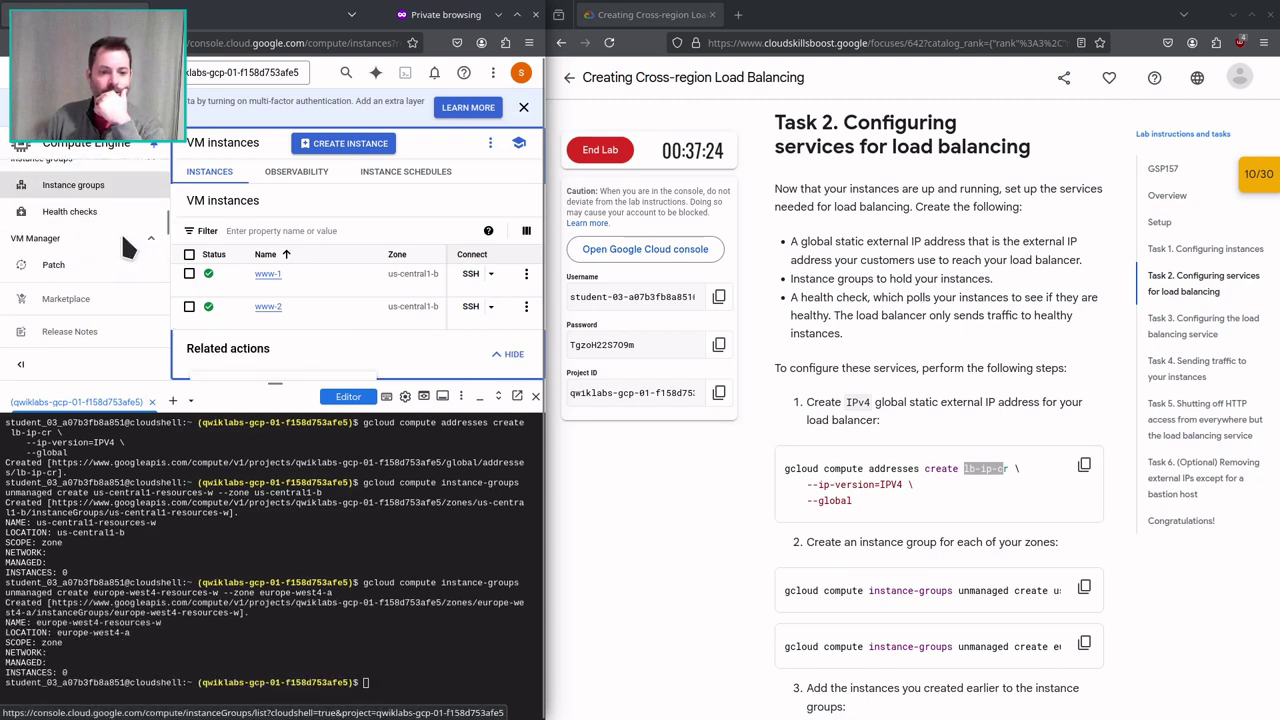
pyautogui.click(70, 185)
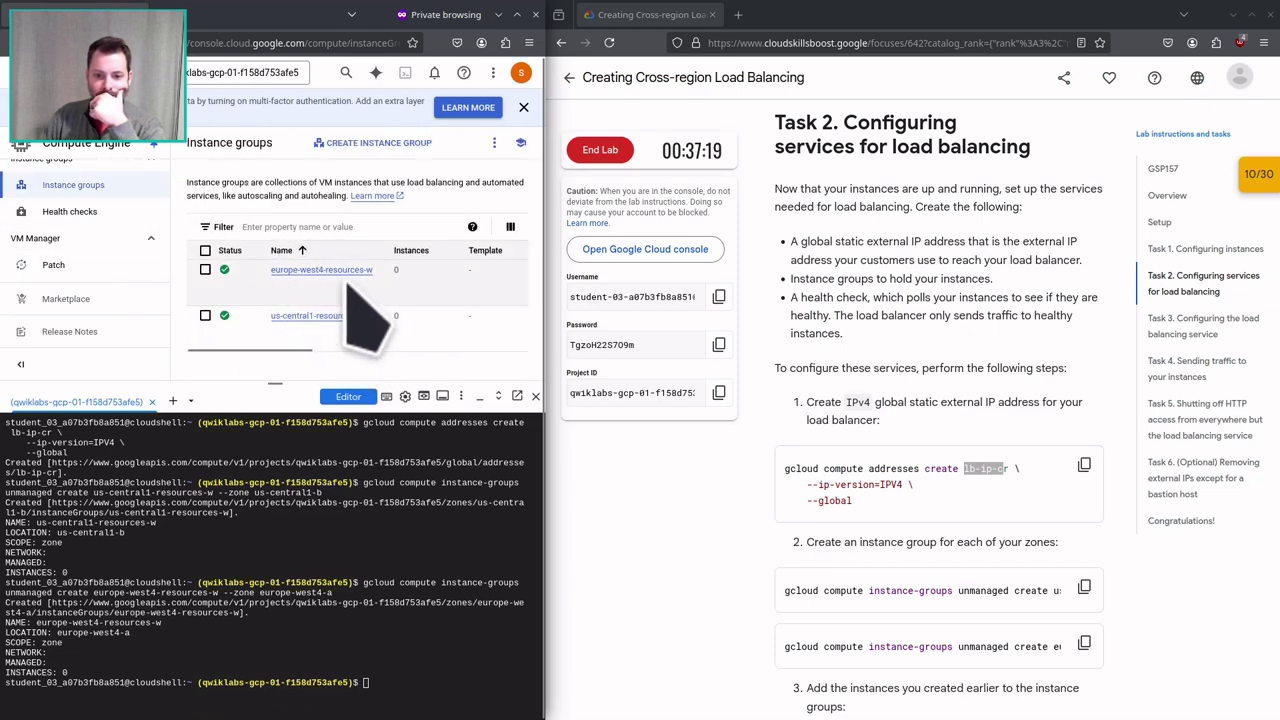
# Add instances www-1 and www-2 to us-central1-resources-w, and www-3 and www-4 to europe-west4-resources-w, using the lab's commands in Cloud Shell.
pyautogui.scroll(-3, 802, 394)
pyautogui.scroll(-3, 804, 395)
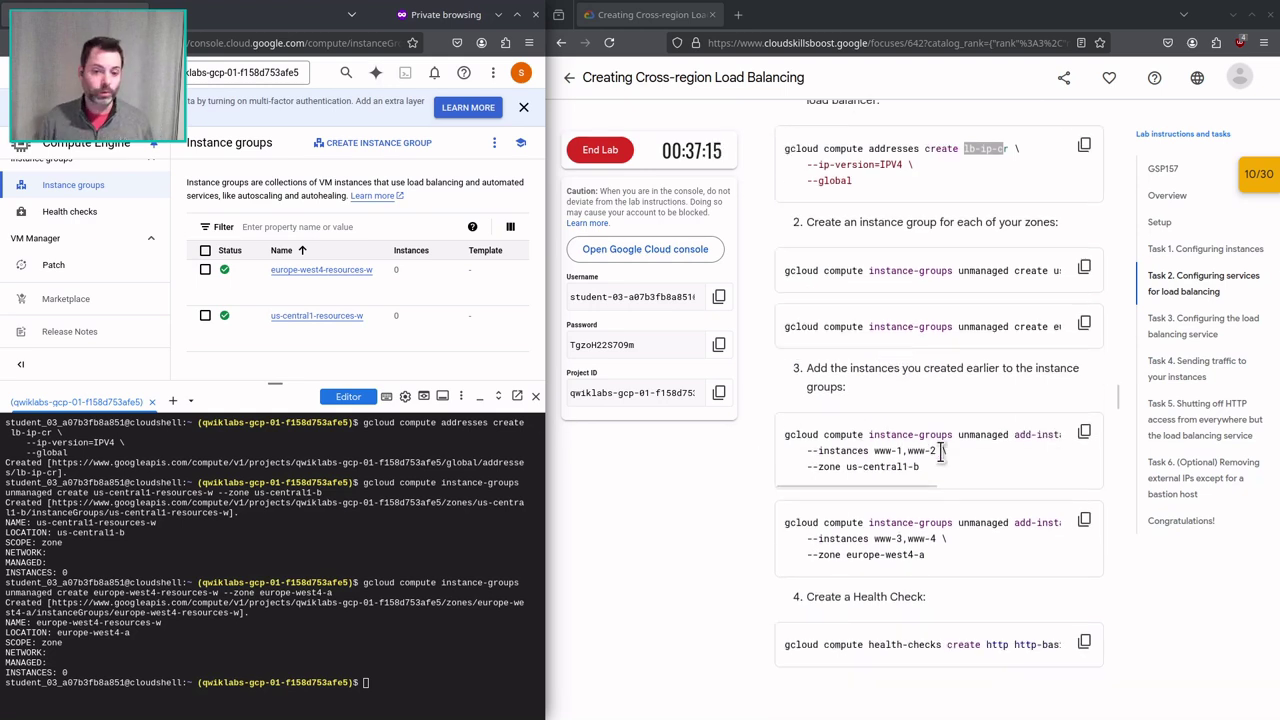
pyautogui.click(1084, 434)
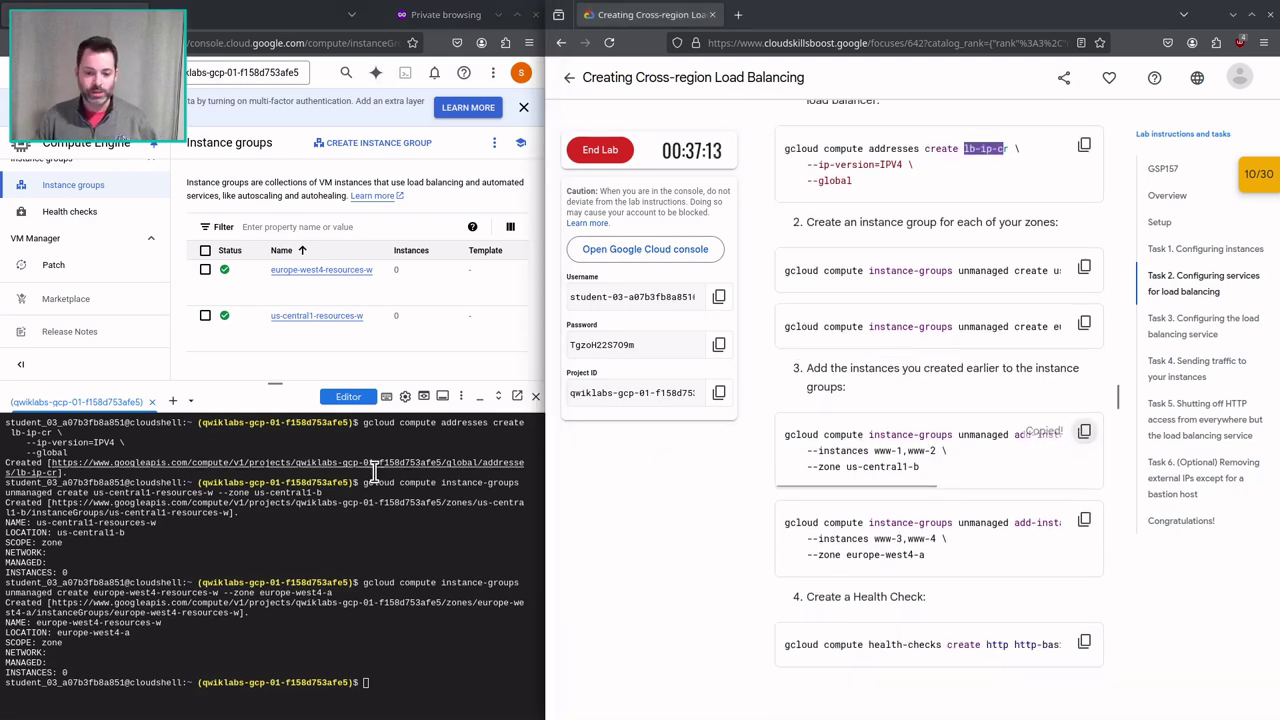
pyautogui.hotkey('ctrl', 'v')
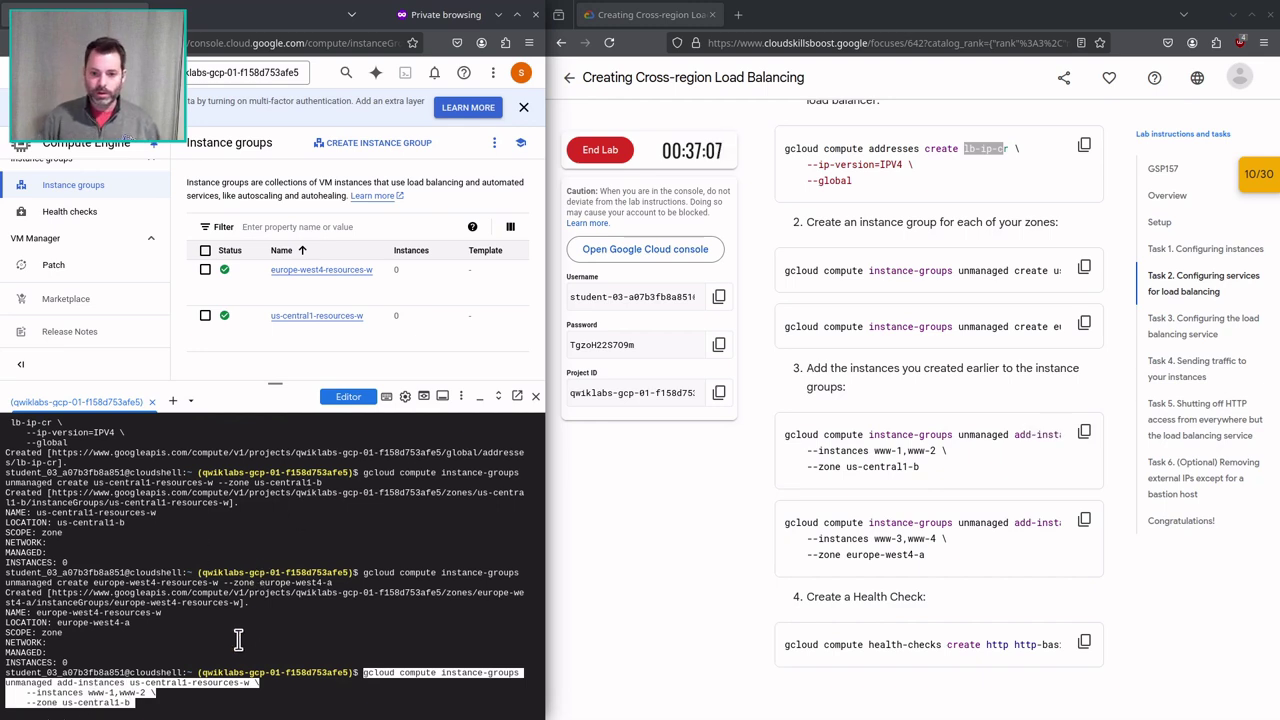
pyautogui.press('Return')
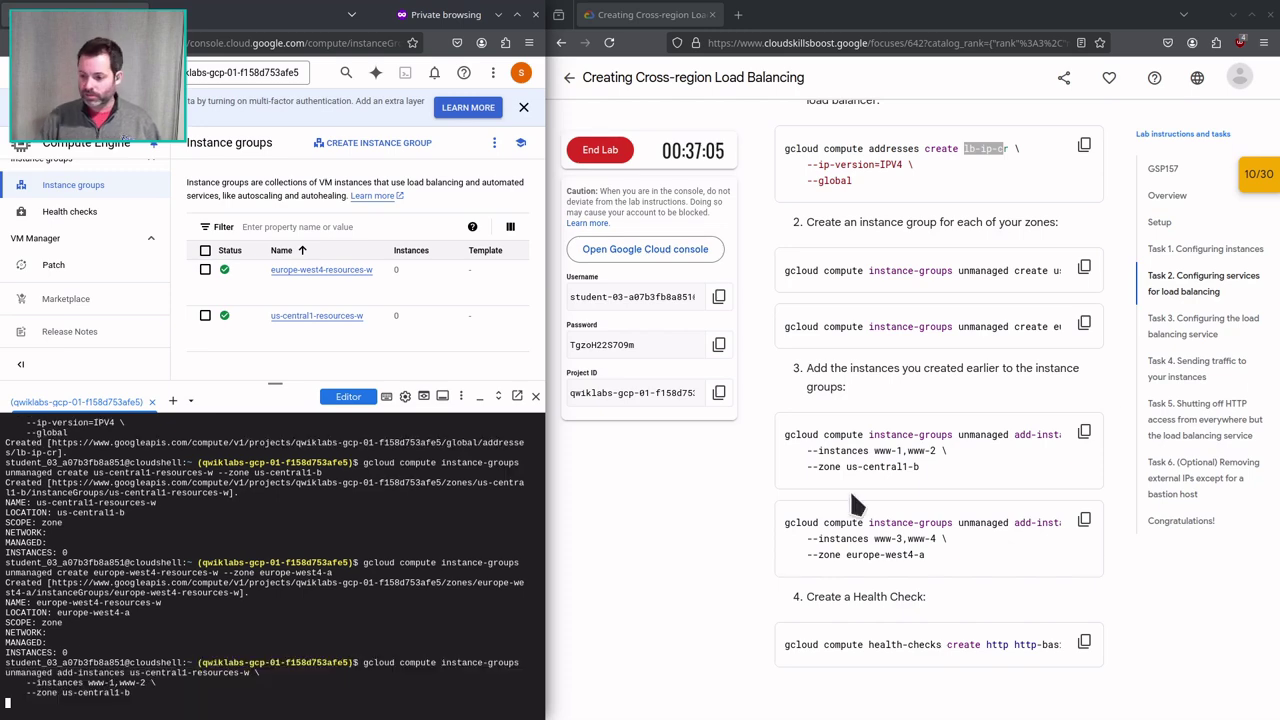
pyautogui.click(1084, 519)
pyautogui.hotkey('ctrl', 'v')
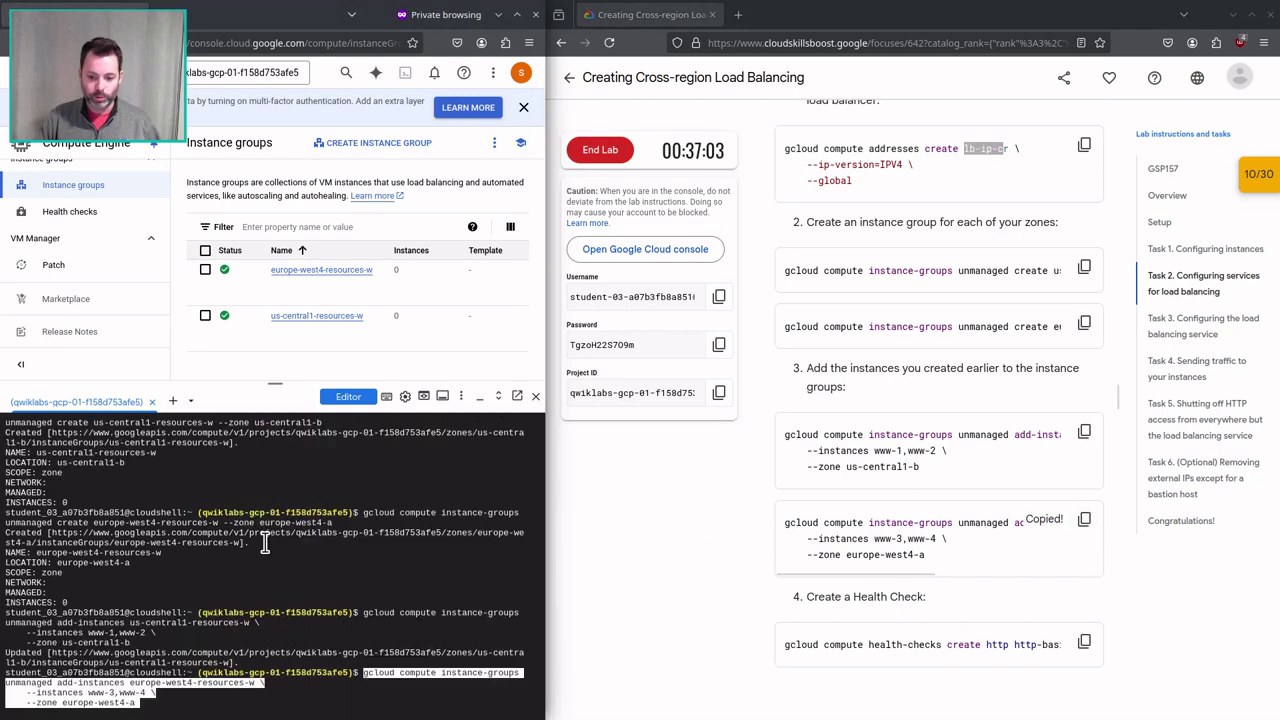
pyautogui.press('Return')
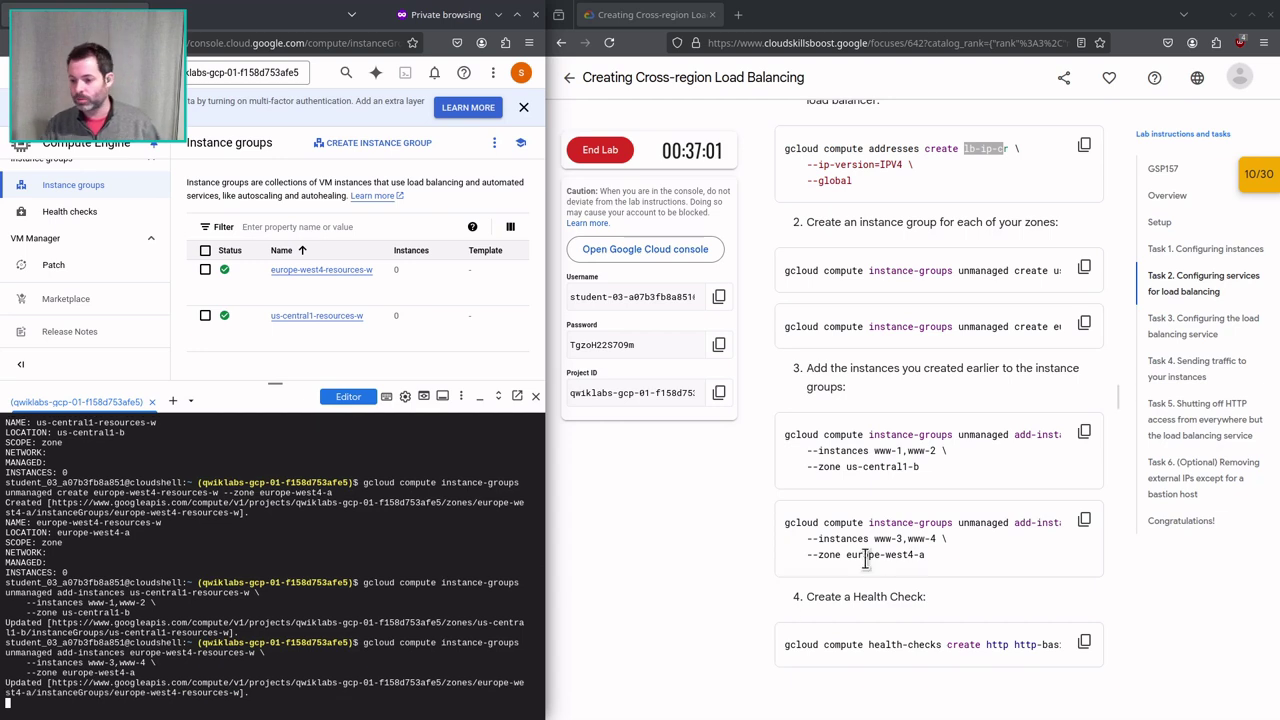
# Clear Cloud Shell and run the lab's command creating the HTTP health check http-basic-check.
pyautogui.click(1084, 641)
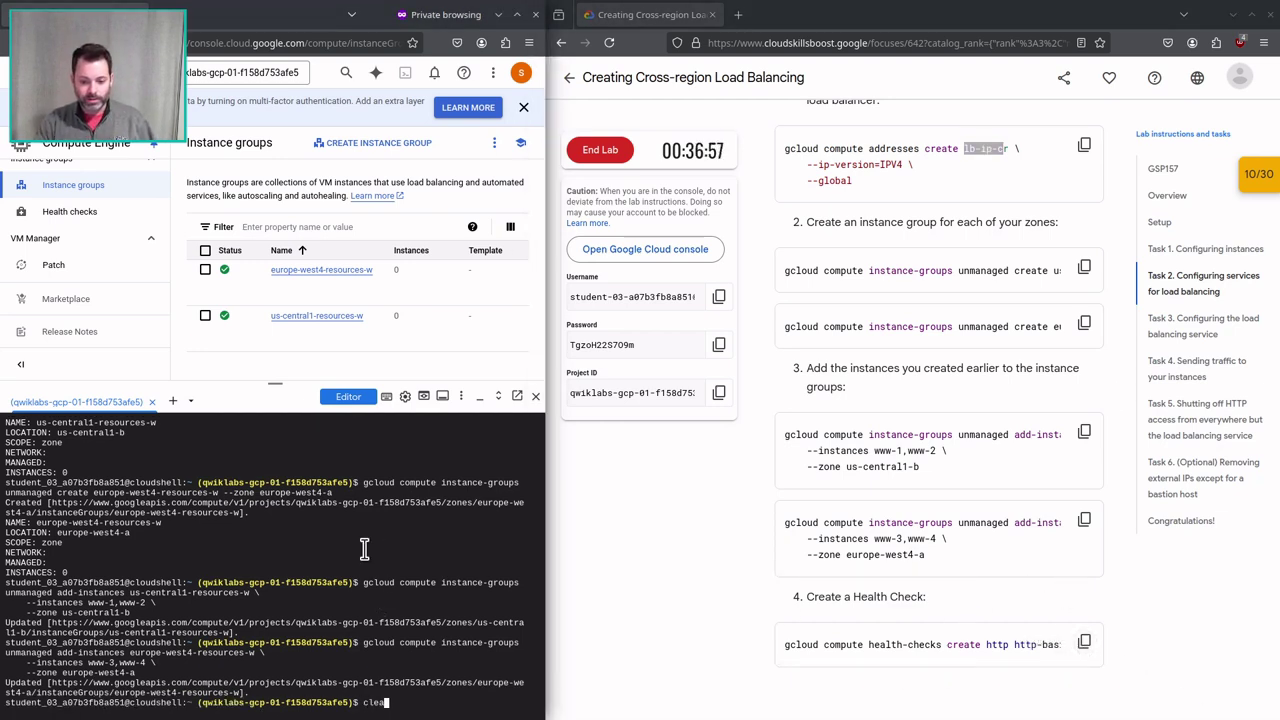
pyautogui.hotkey('ctrl', 'l')
pyautogui.hotkey('ctrl', 'v')
pyautogui.press('Return')
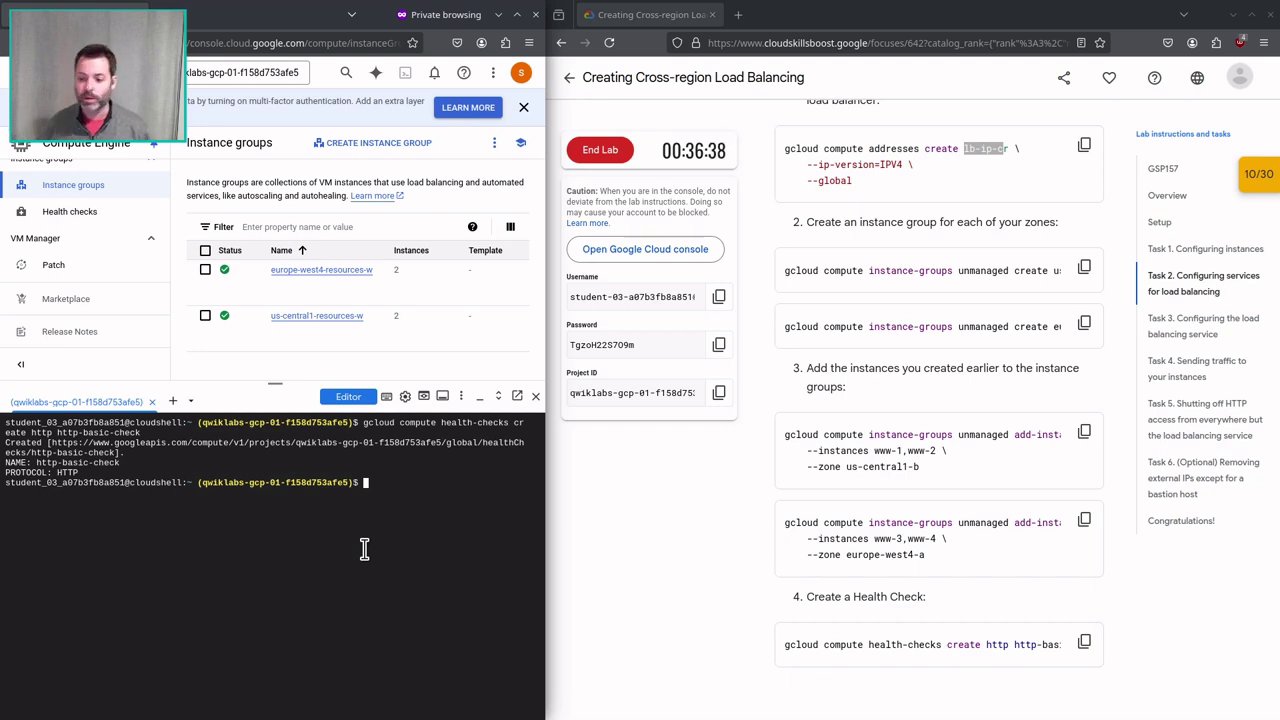
# Read the Task 3 introduction and run the lab's command setting named port http:80 on us-central1-resources-w in zone us-central1-b.
pyautogui.scroll(-5, 884, 513)
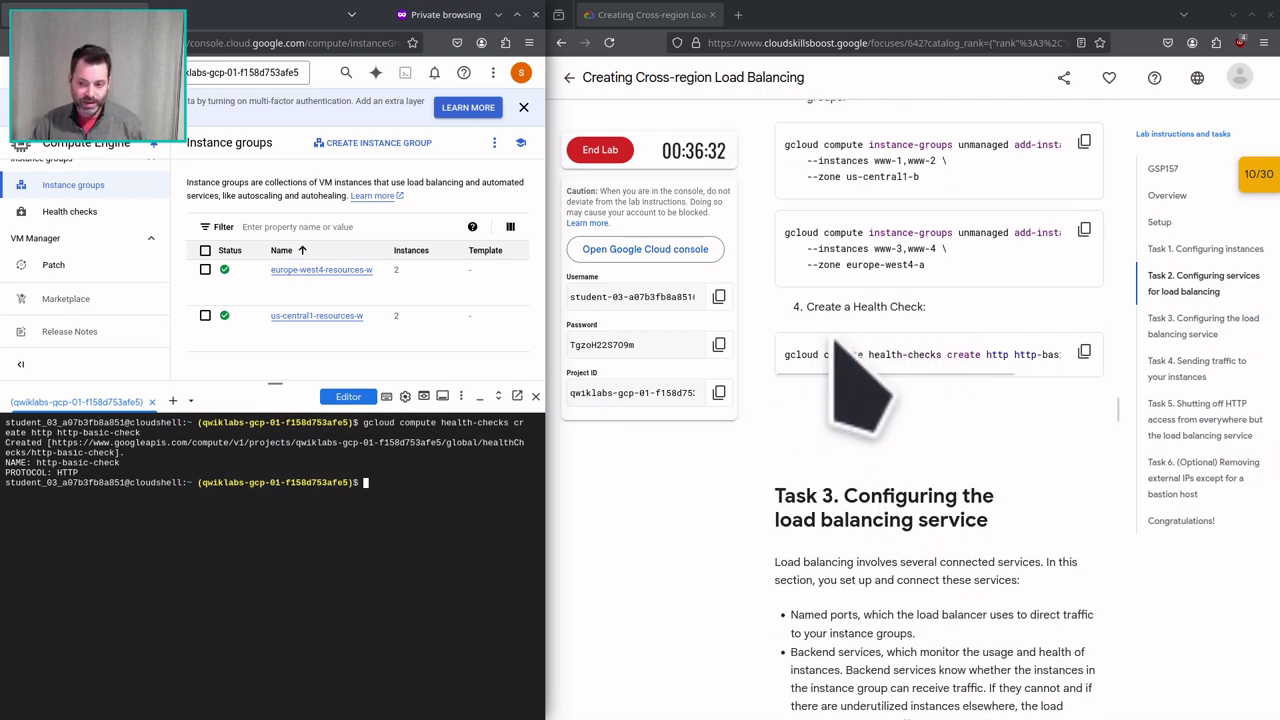
pyautogui.scroll(-4, 930, 385)
pyautogui.scroll(-5, 880, 370)
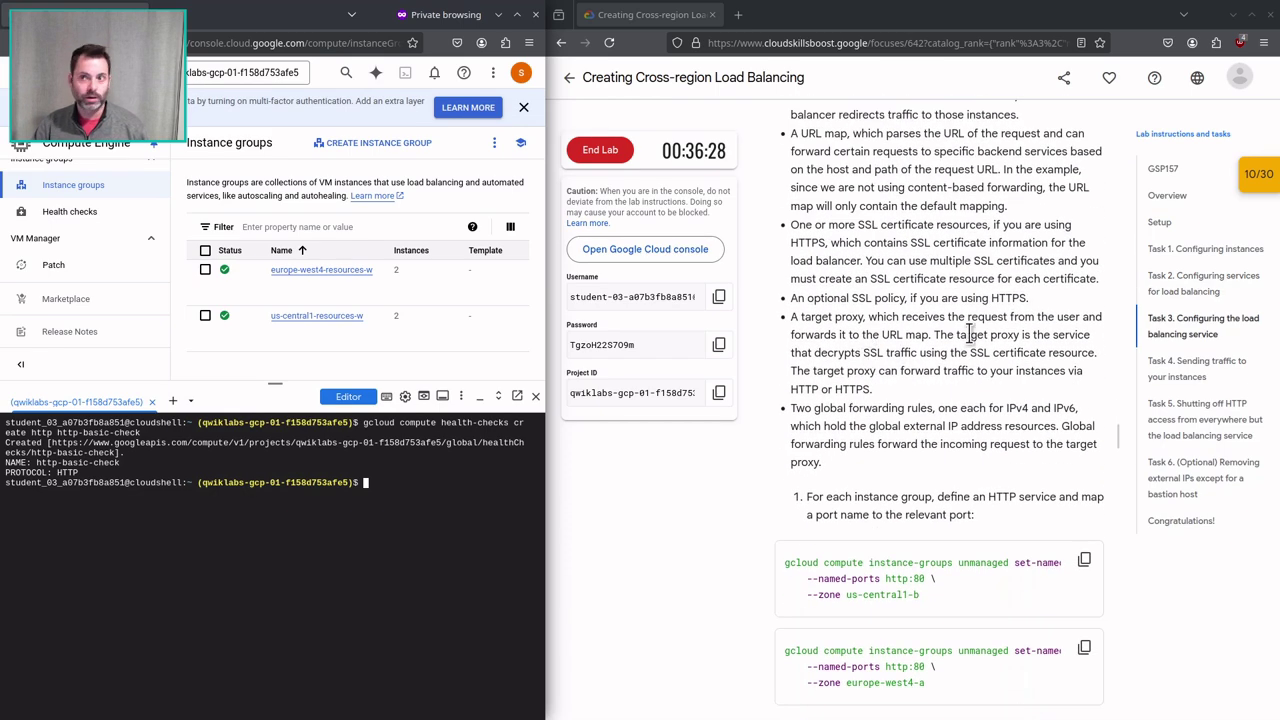
pyautogui.scroll(4, 885, 360)
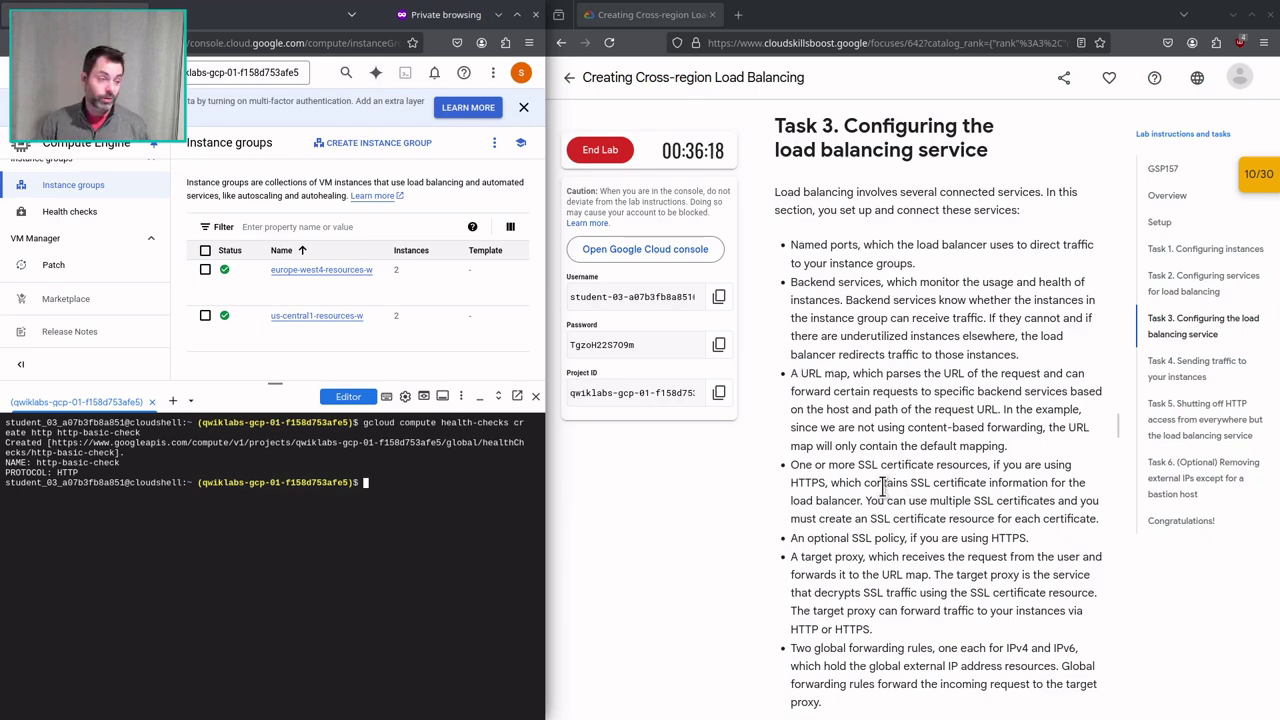
pyautogui.scroll(-2, 858, 483)
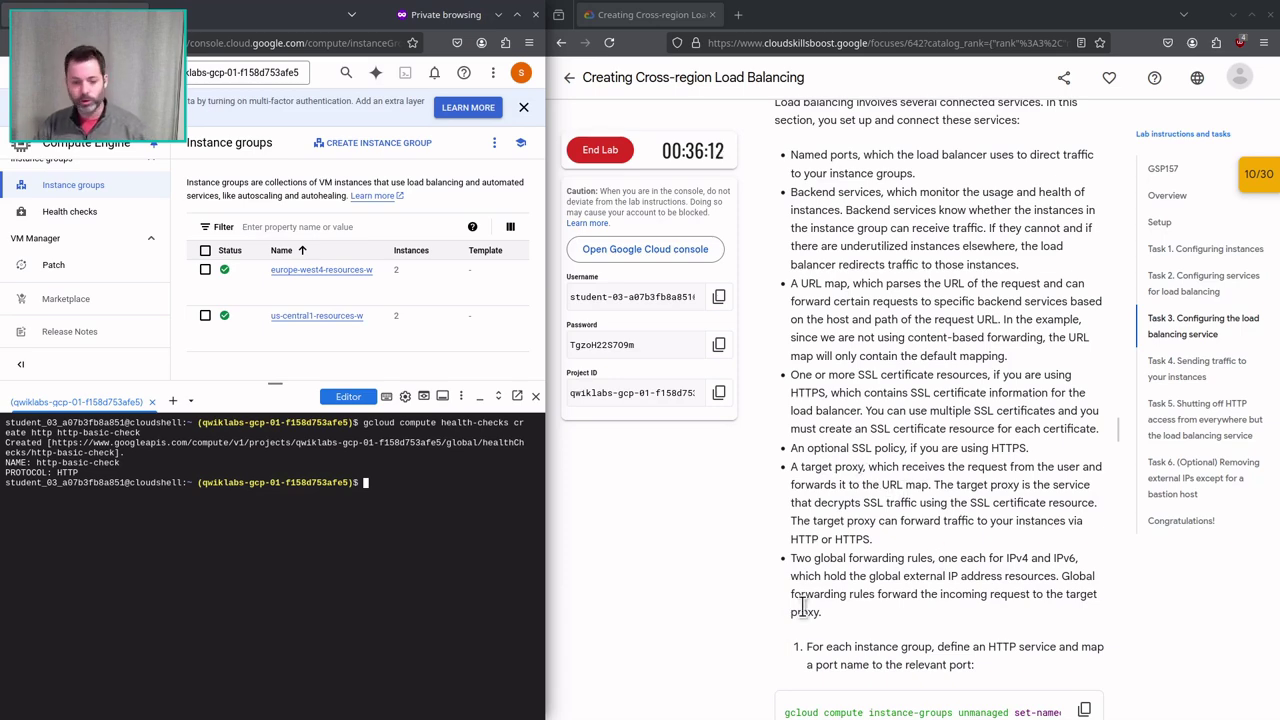
pyautogui.scroll(-6, 874, 553)
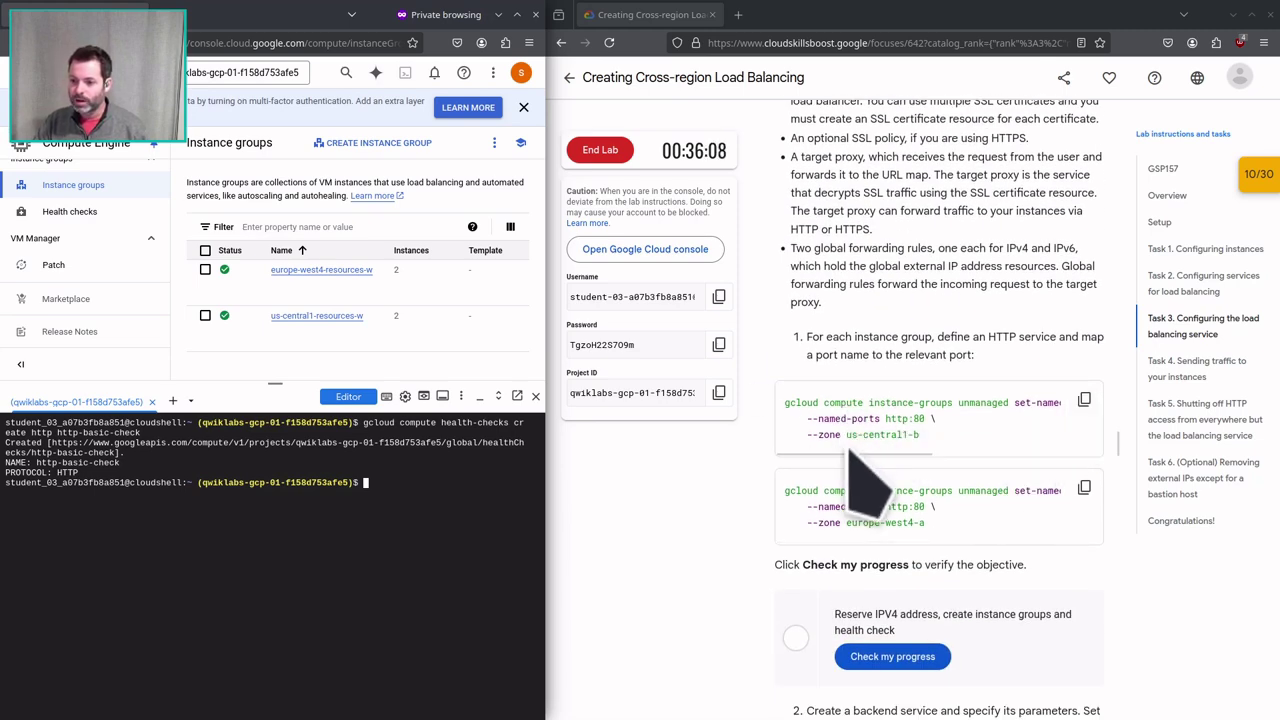
pyautogui.moveTo(871, 449); pyautogui.dragTo(1045, 448)
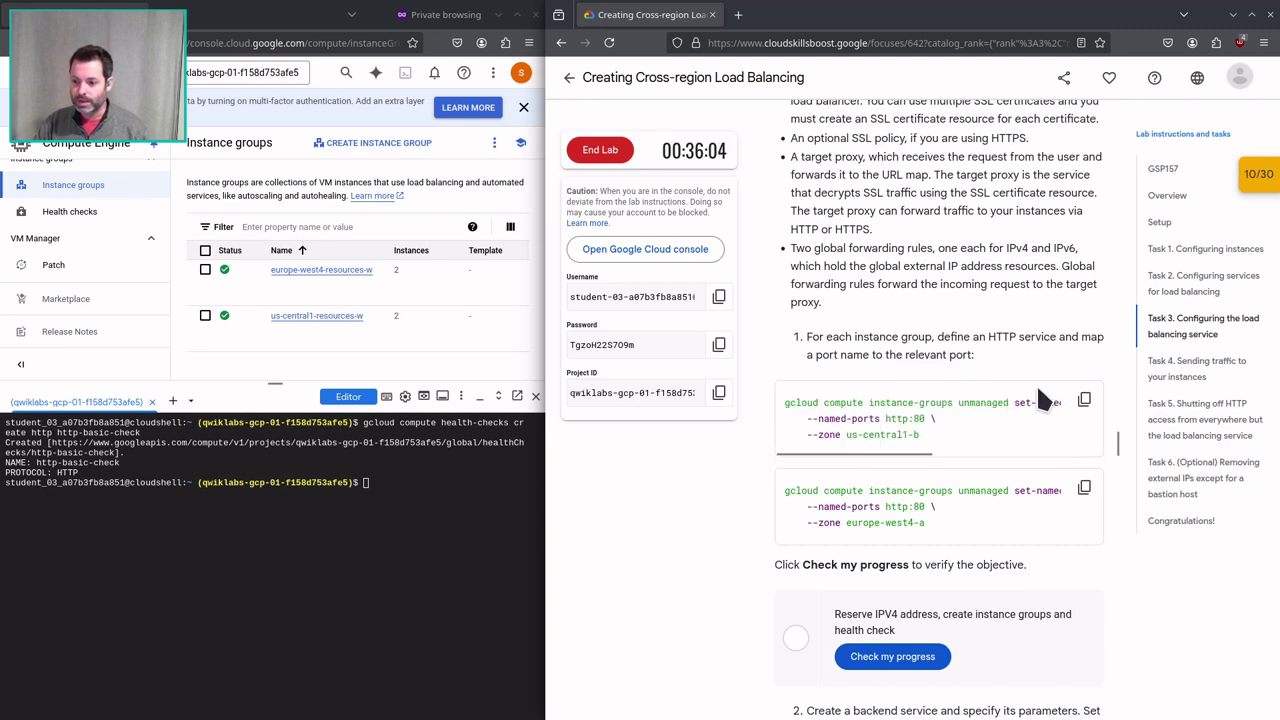
pyautogui.click(1084, 399)
pyautogui.click(530, 452)
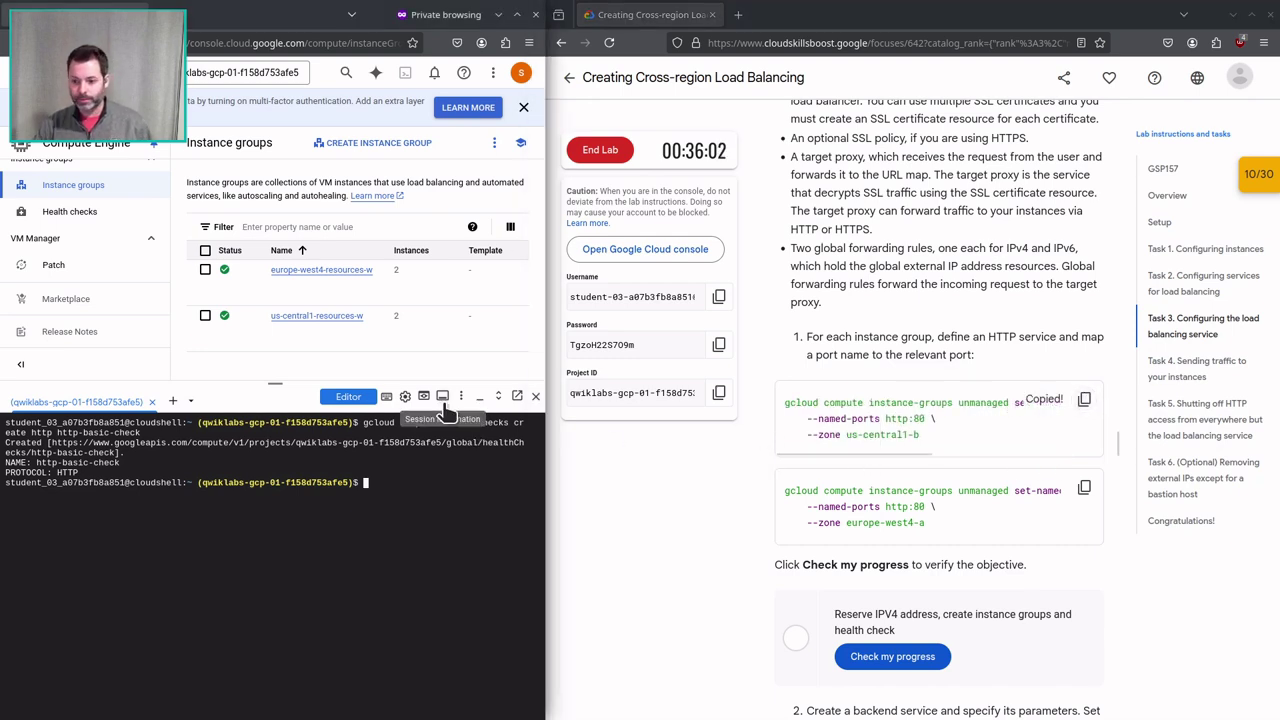
pyautogui.hotkey('ctrl', 'v')
pyautogui.press('Return')
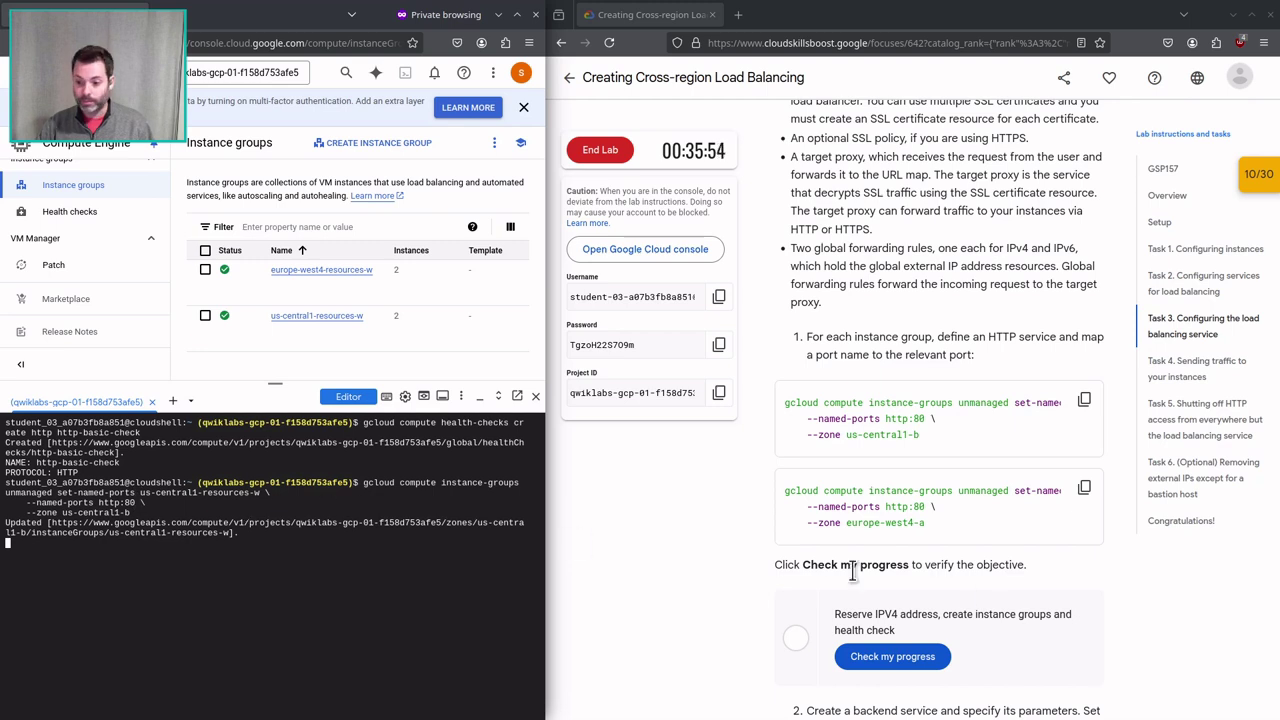
# Set named port http:80 on europe-west4-resources-w in zone europe-west4-a with the lab's command, and read on to the backend service instructions.
pyautogui.click(1084, 487)
pyautogui.click(340, 460)
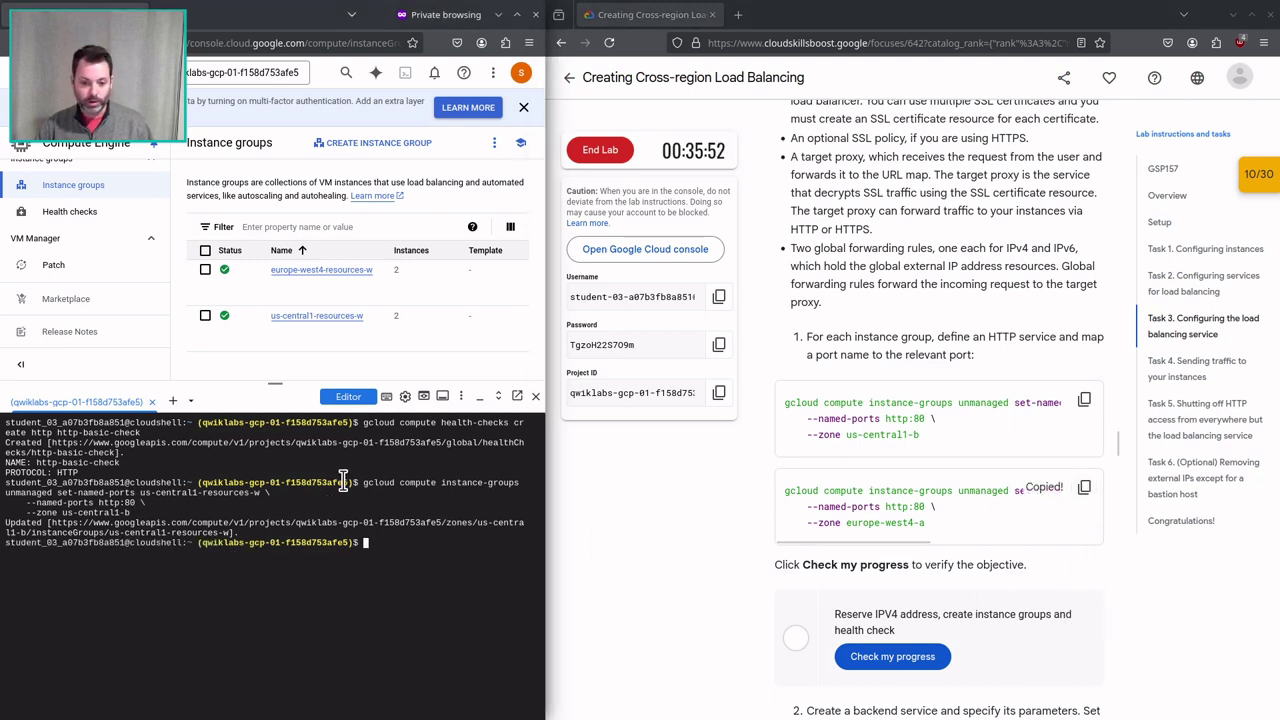
pyautogui.hotkey('ctrl', 'v')
pyautogui.press('Return')
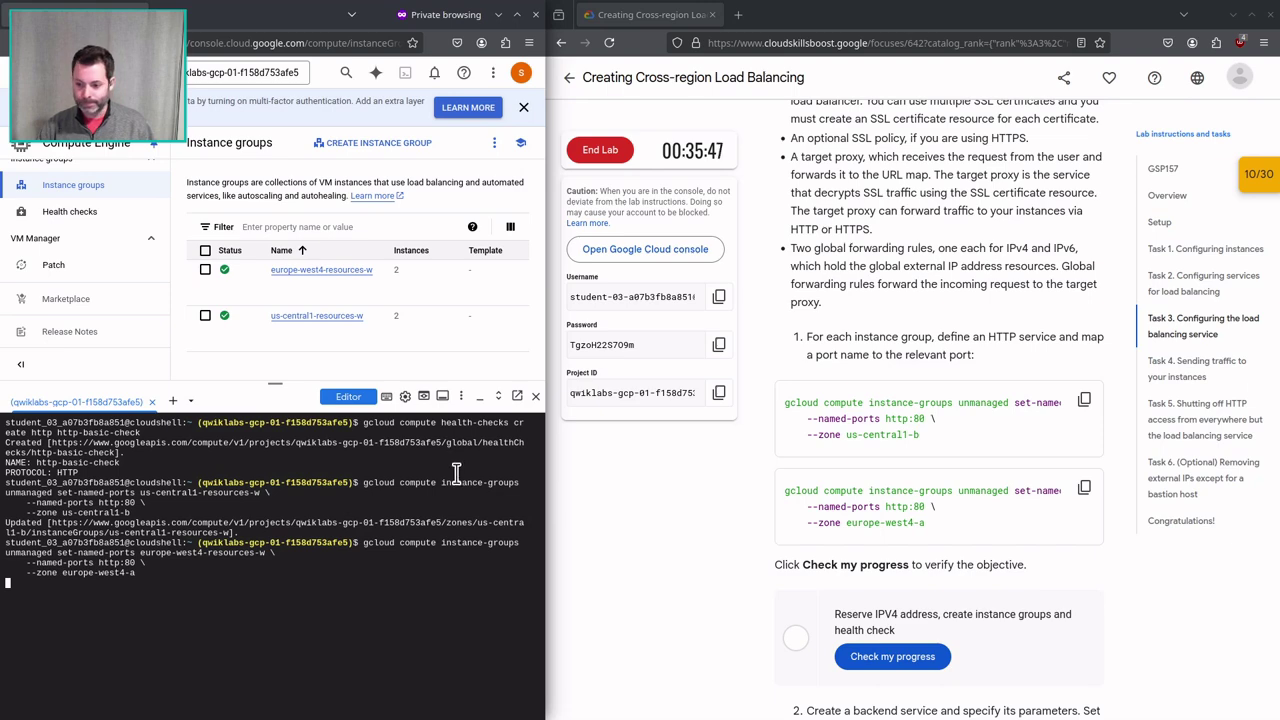
pyautogui.scroll(-3, 973, 522)
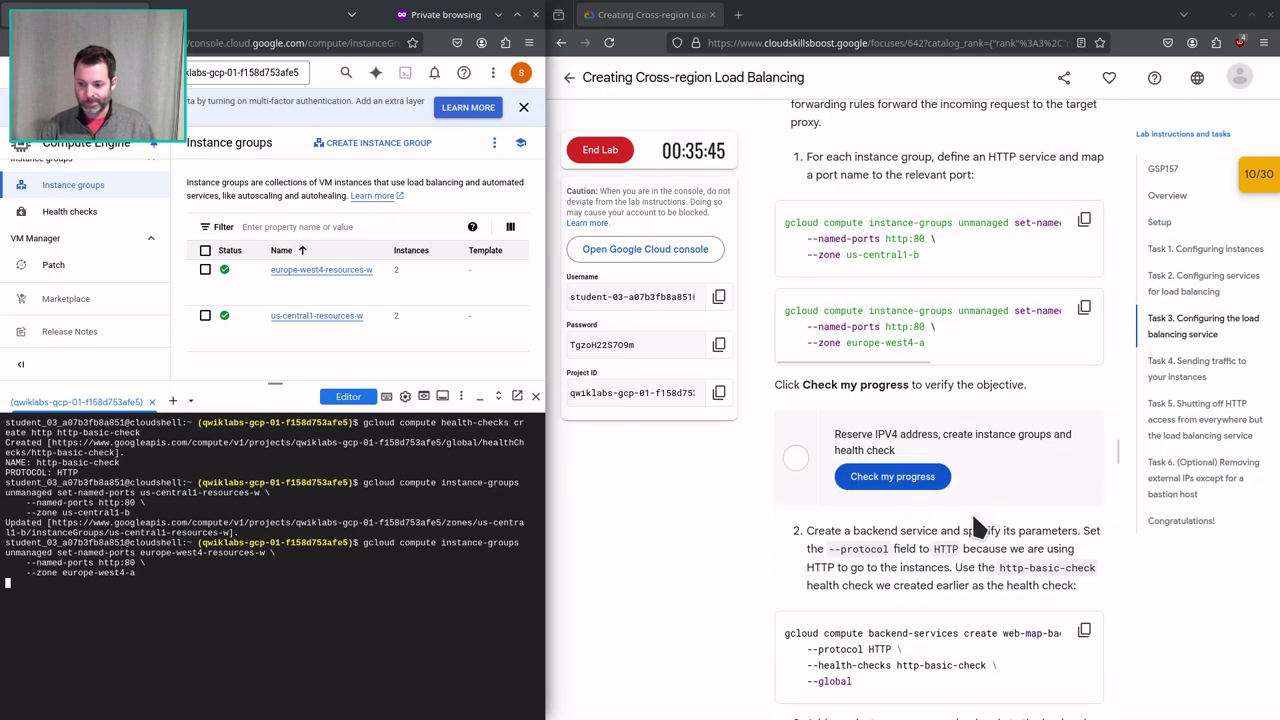
# Check lab progress for the objective "Reserve IPV4 address, create instance groups and health check".
pyautogui.scroll(-2, 971, 511)
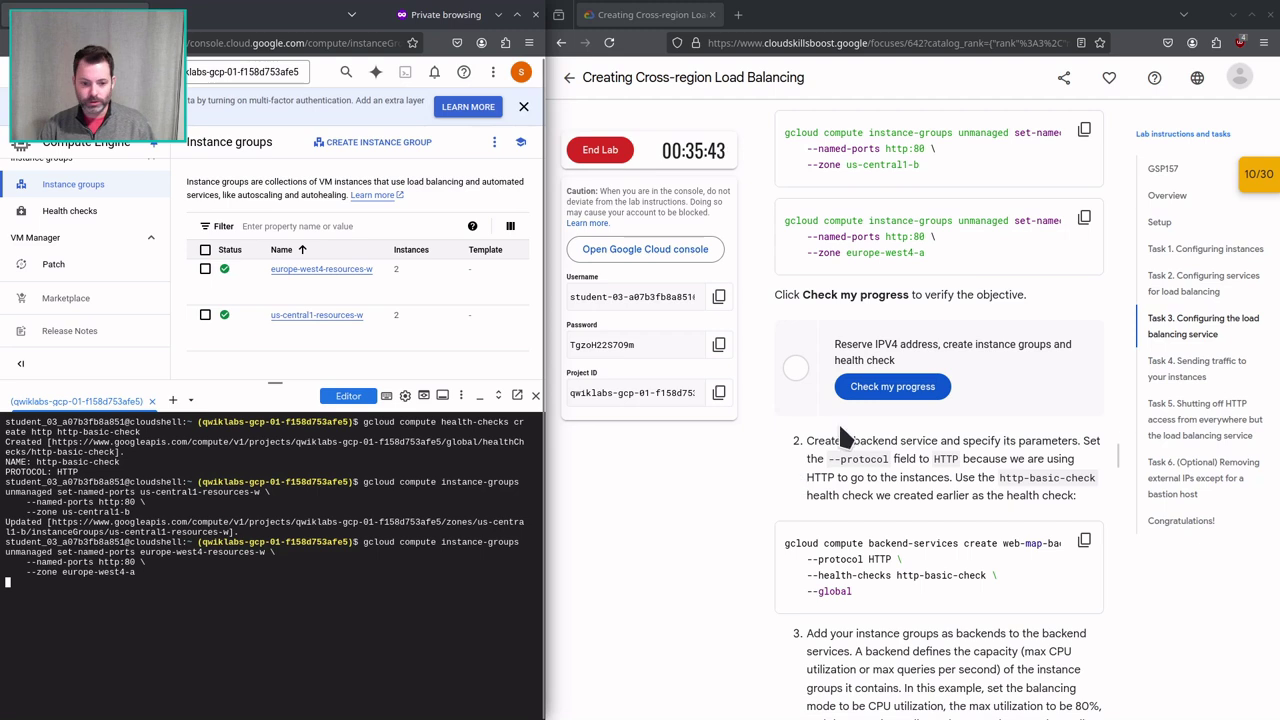
pyautogui.click(893, 389)
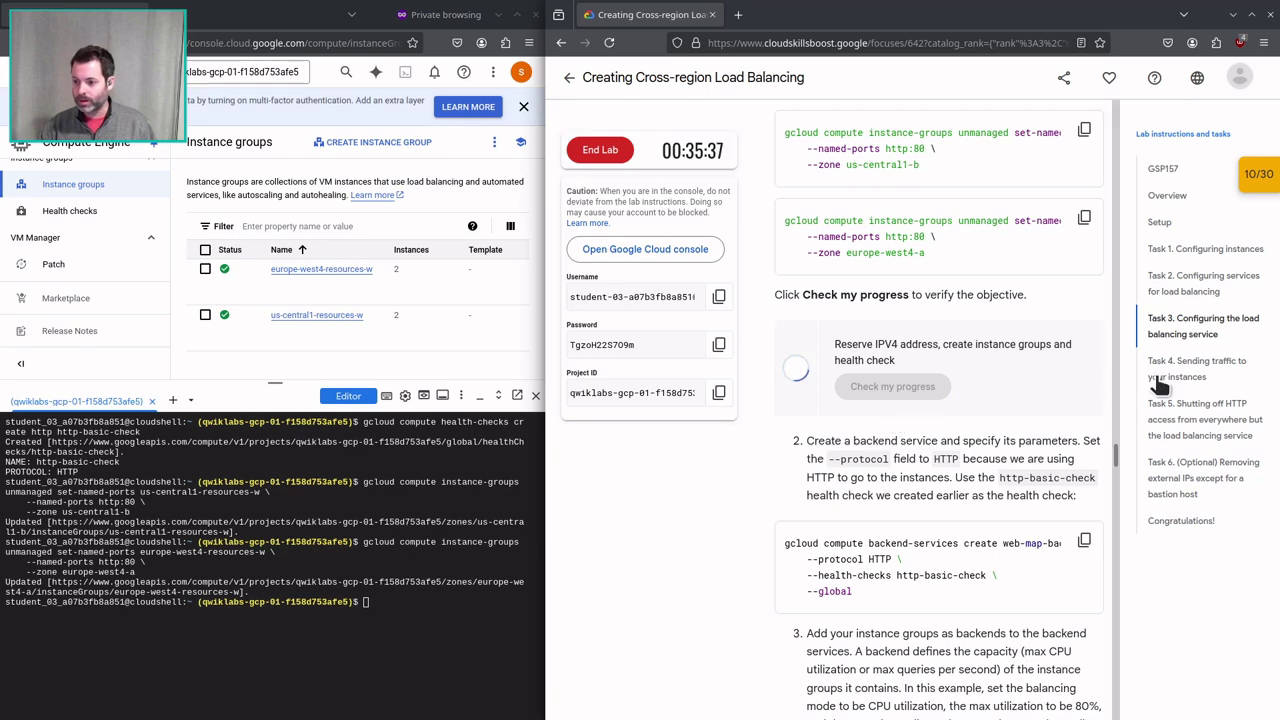
pyautogui.scroll(-1, 860, 470)
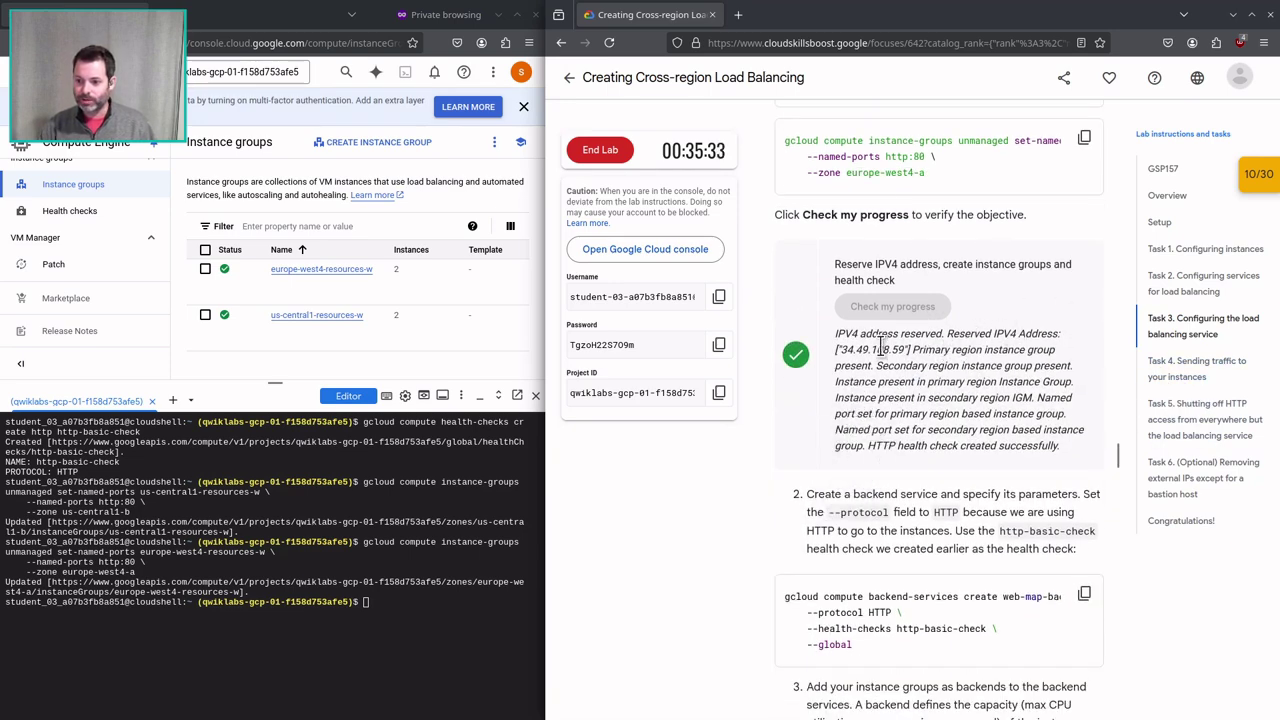
# Run the lab's command creating global backend service web-map-backend-service with protocol HTTP and health check http-basic-check, and read on to the add-backend instructions.
pyautogui.scroll(-3, 918, 340)
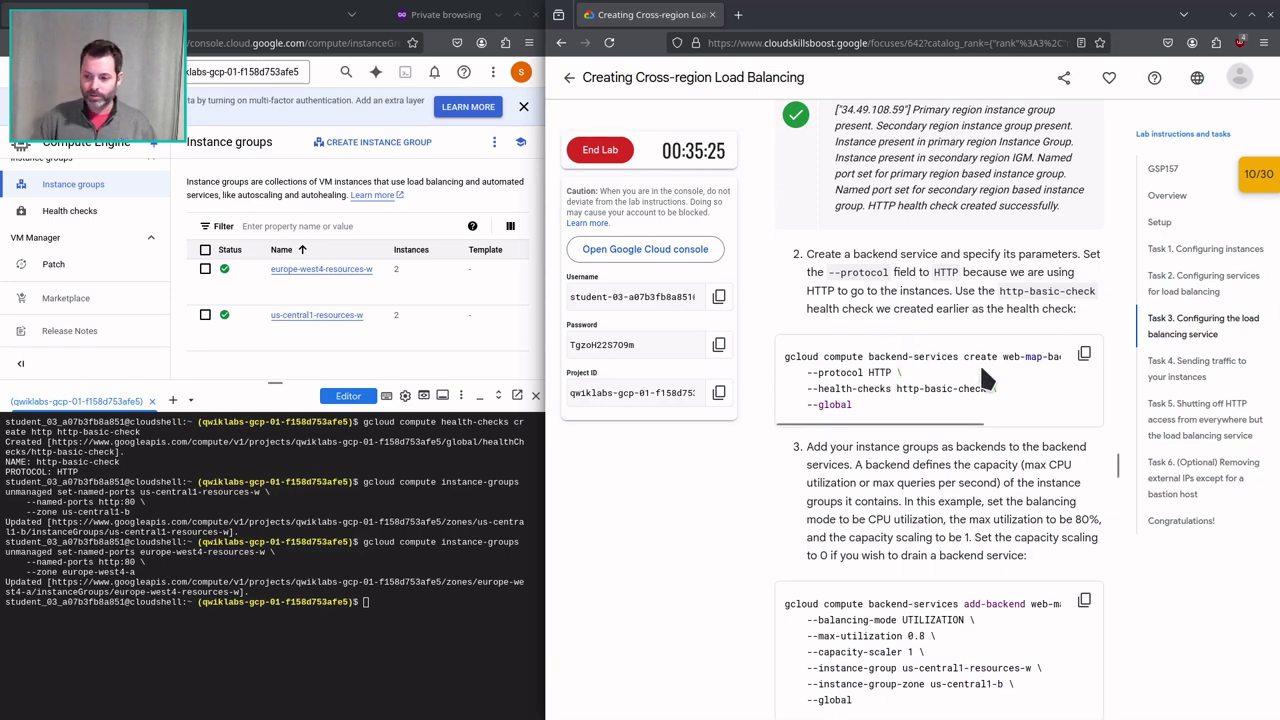
pyautogui.click(1084, 353)
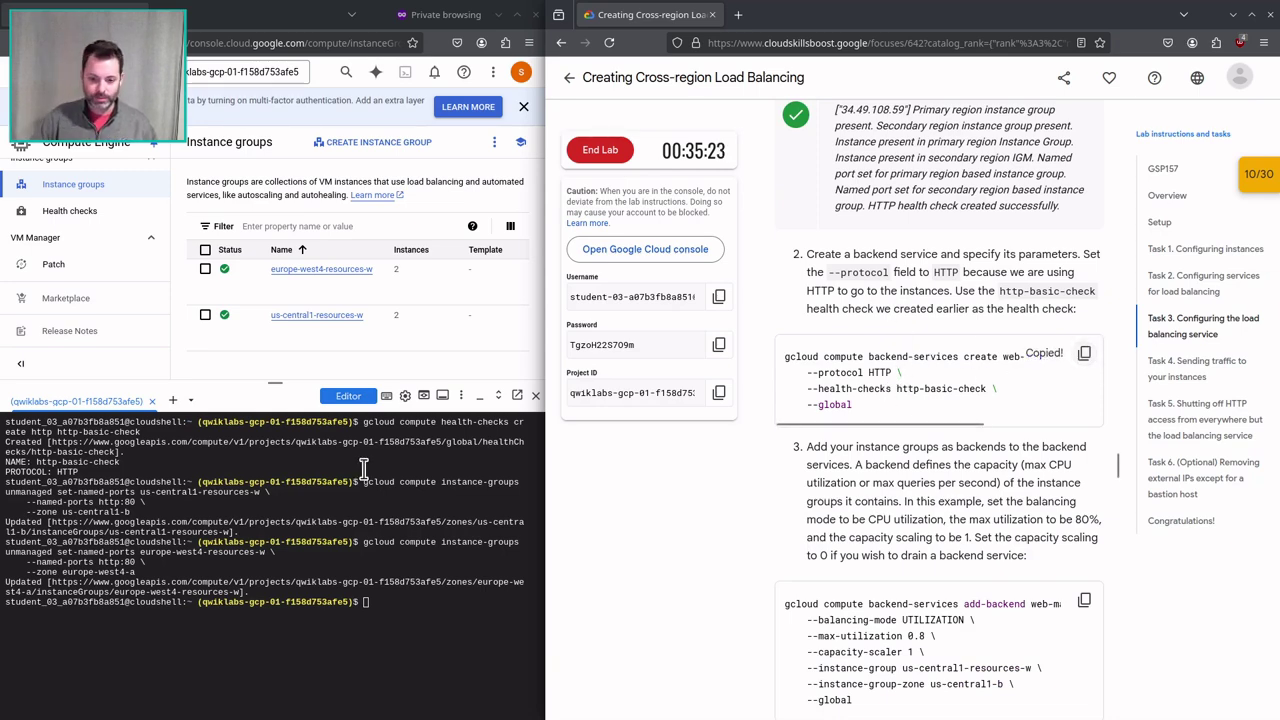
pyautogui.click(363, 460)
pyautogui.hotkey('ctrl', 'v')
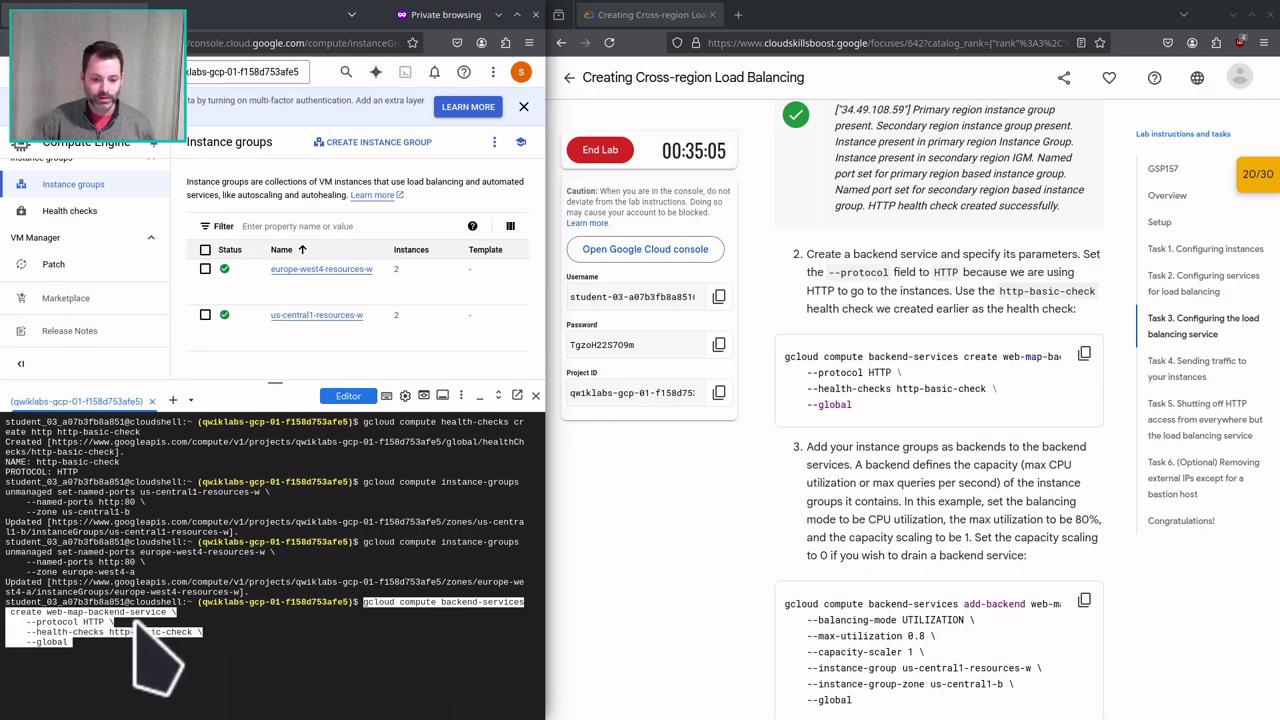
pyautogui.press('Return')
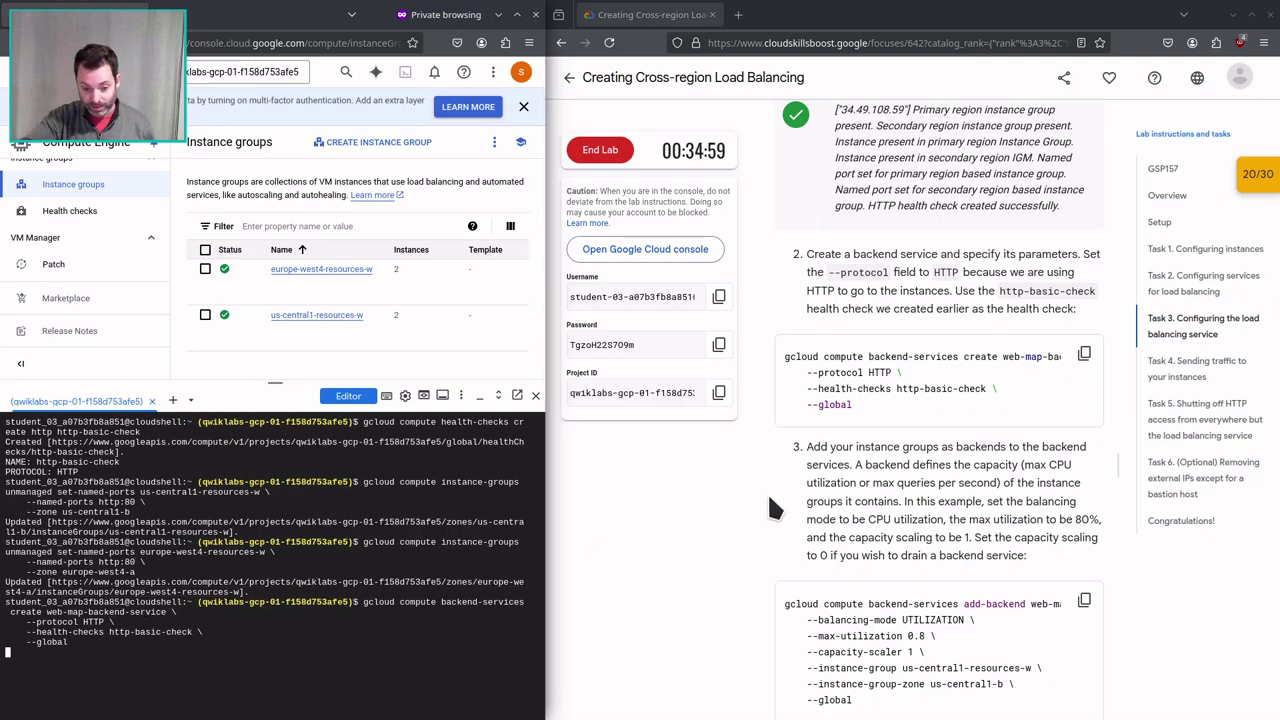
pyautogui.scroll(-3, 791, 392)
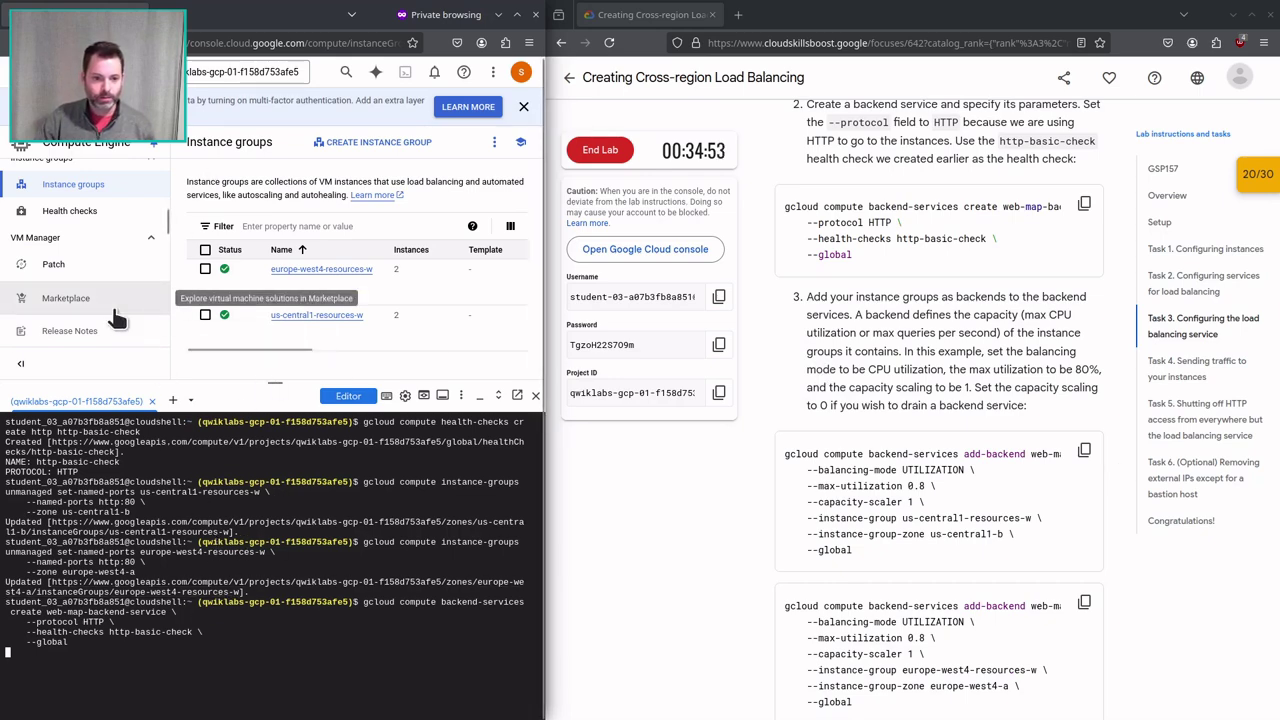
# Search the console for "load", open Load balancing, and show the backends list with more room above Cloud Shell.
pyautogui.click(342, 72)
pyautogui.write('load')
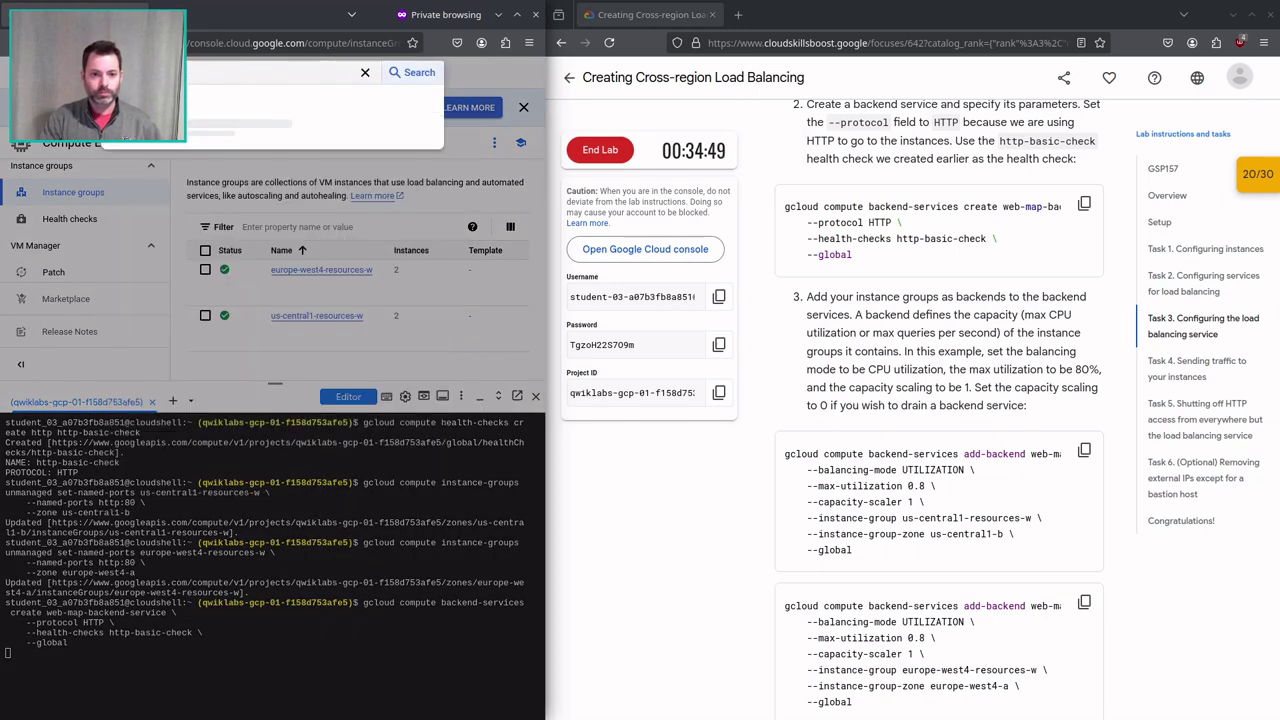
pyautogui.click(235, 116)
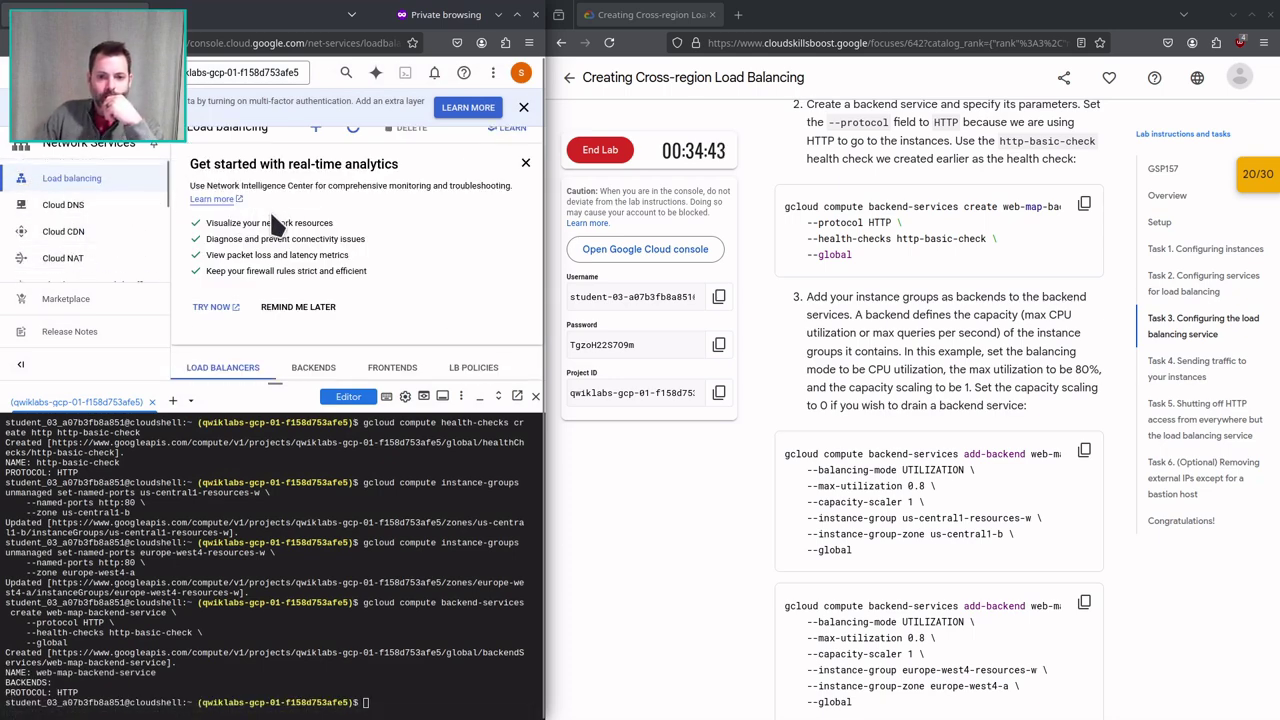
pyautogui.click(313, 366)
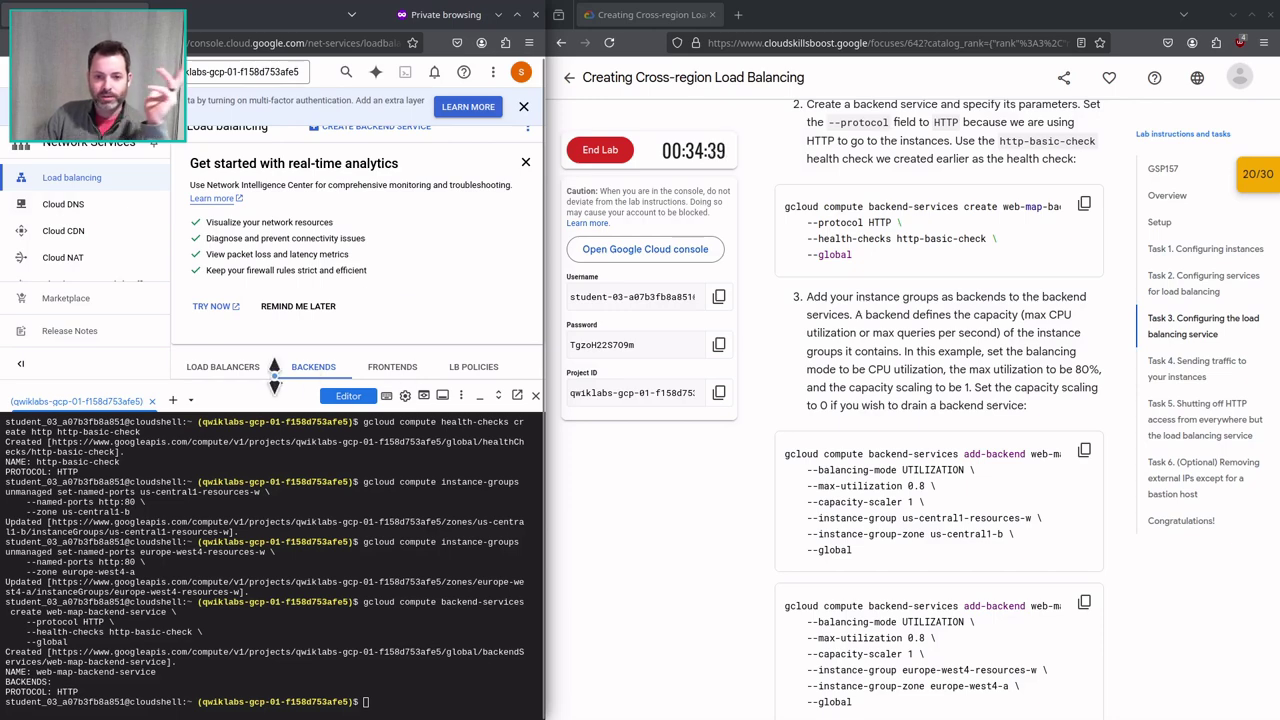
pyautogui.moveTo(276, 376); pyautogui.dragTo(269, 476)
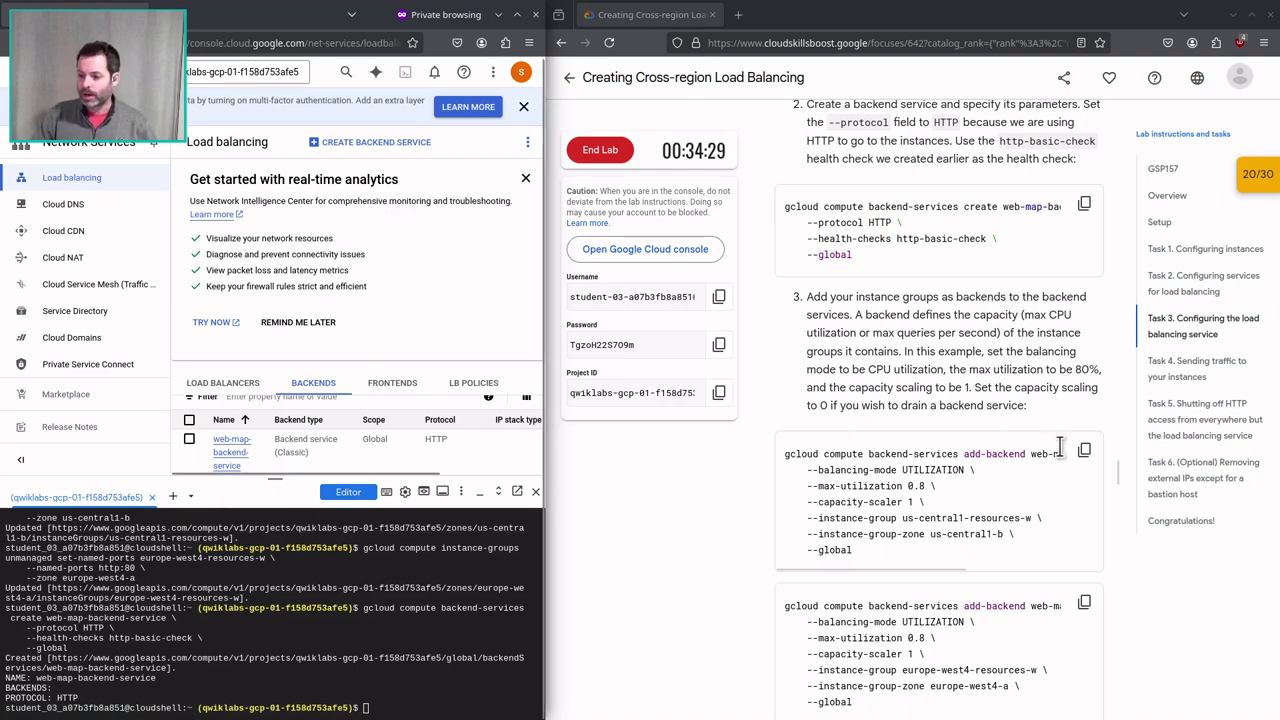
# Add us-central1-resources-w as a backend of web-map-backend-service with the lab's command, and review its 0.8 max-utilization setting.
pyautogui.click(1085, 452)
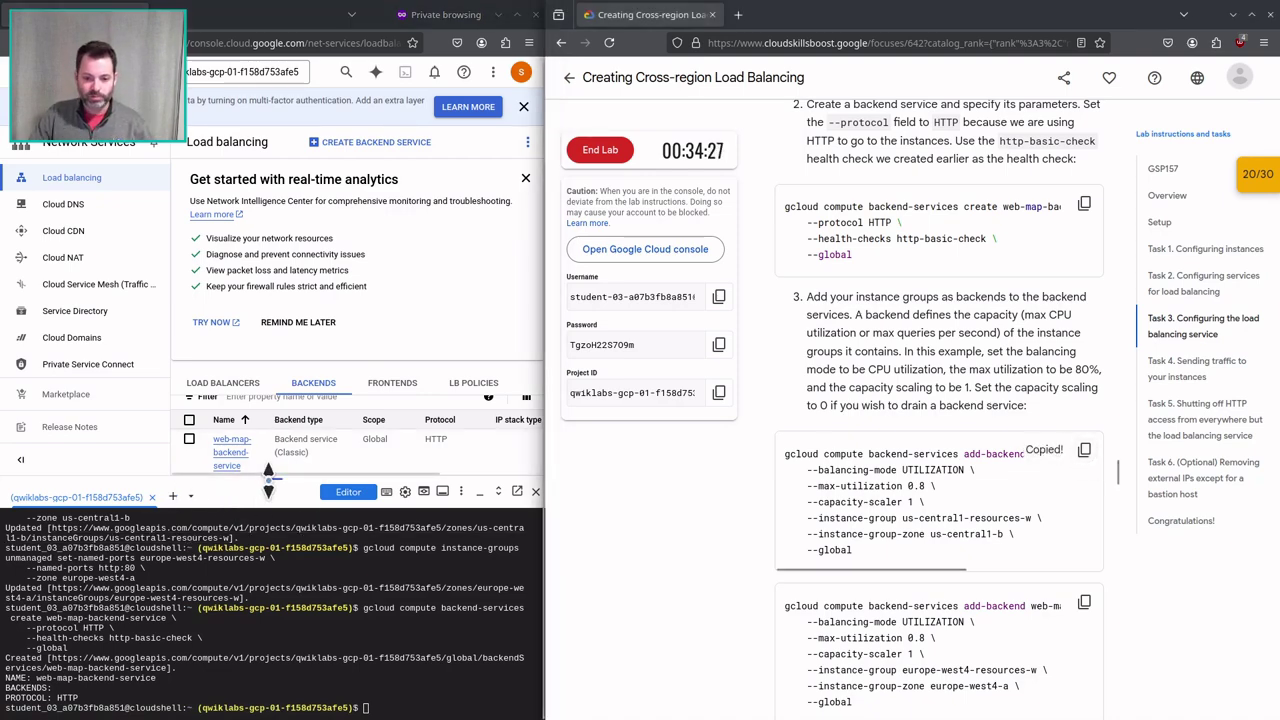
pyautogui.moveTo(271, 478); pyautogui.dragTo(271, 355)
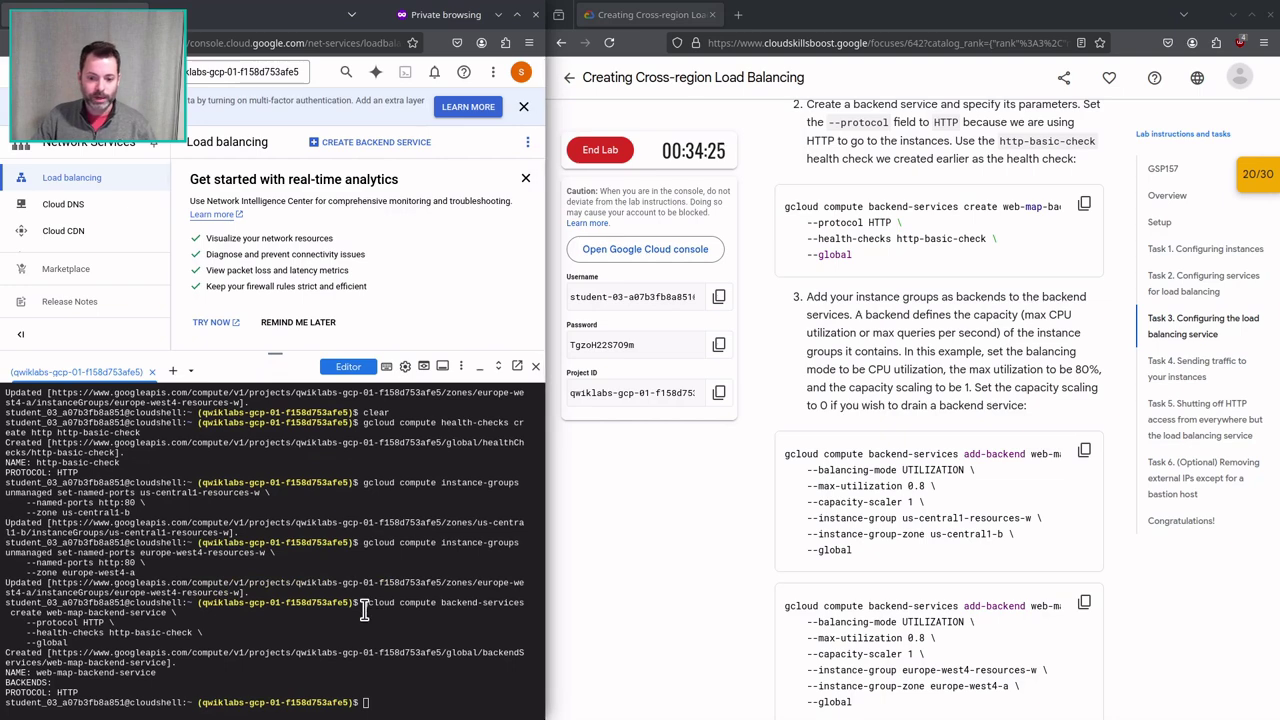
pyautogui.hotkey('ctrl', 'v')
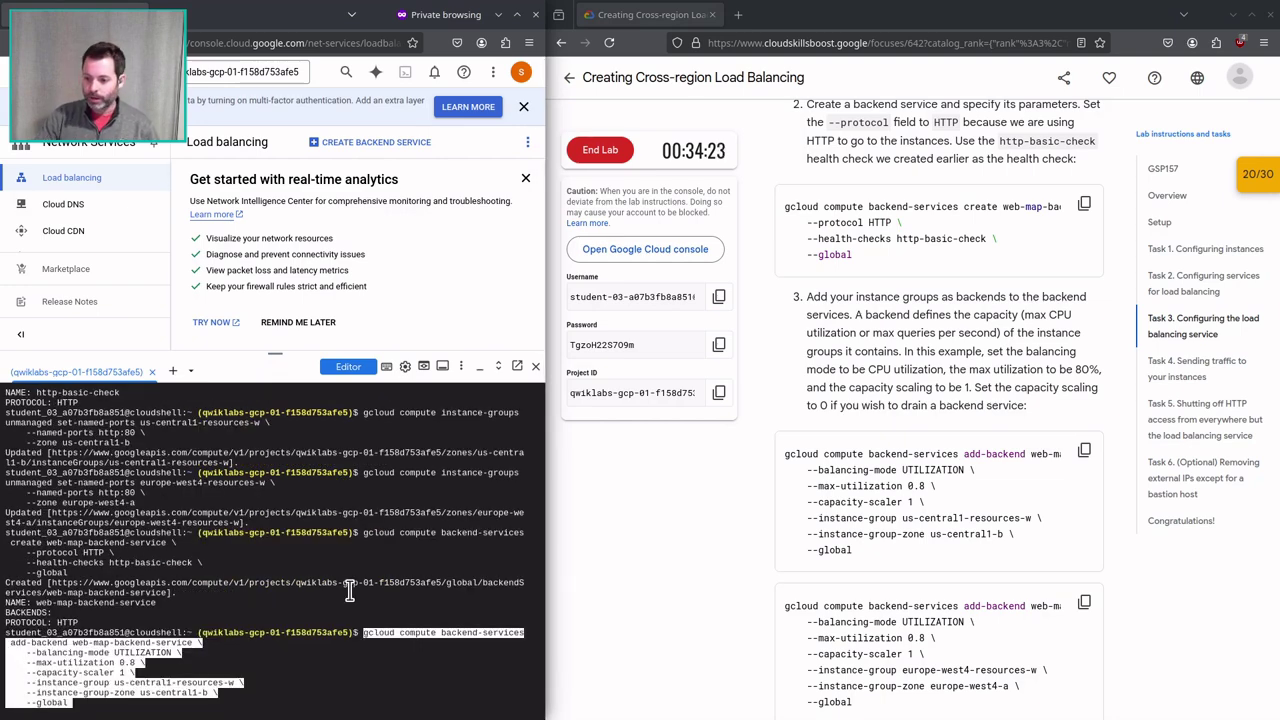
pyautogui.press('Return')
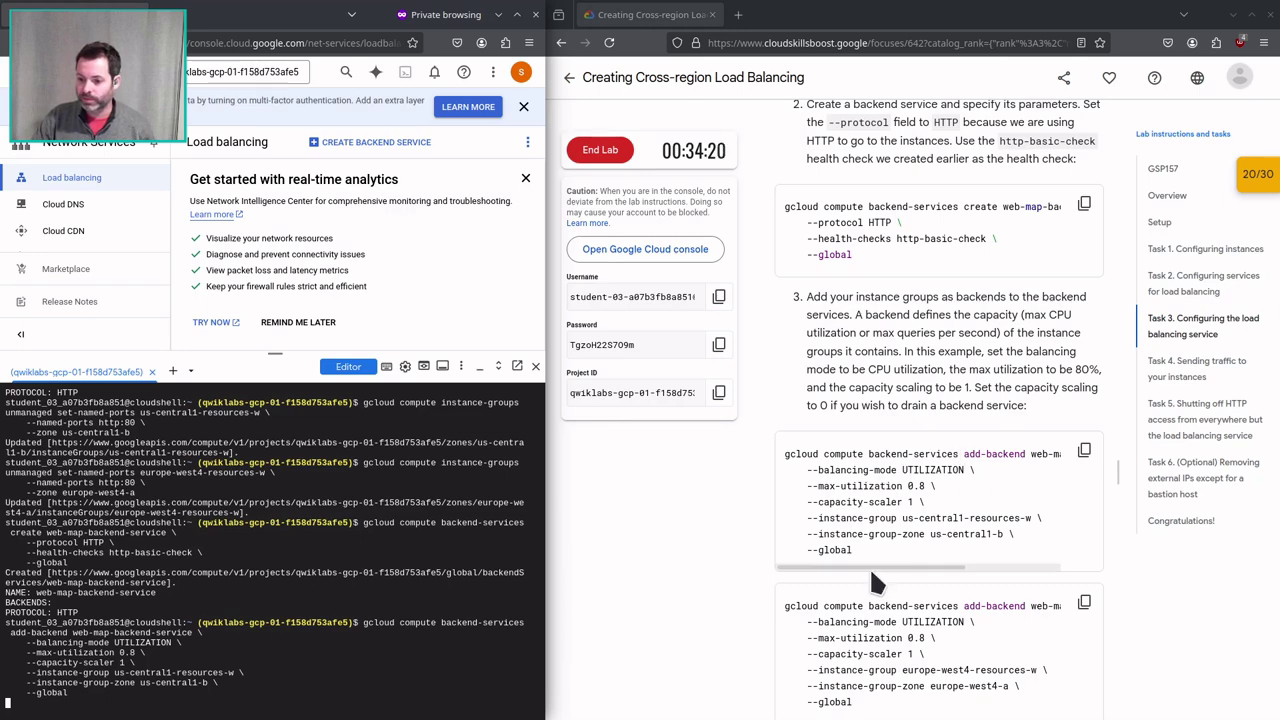
pyautogui.moveTo(879, 566); pyautogui.dragTo(906, 567)
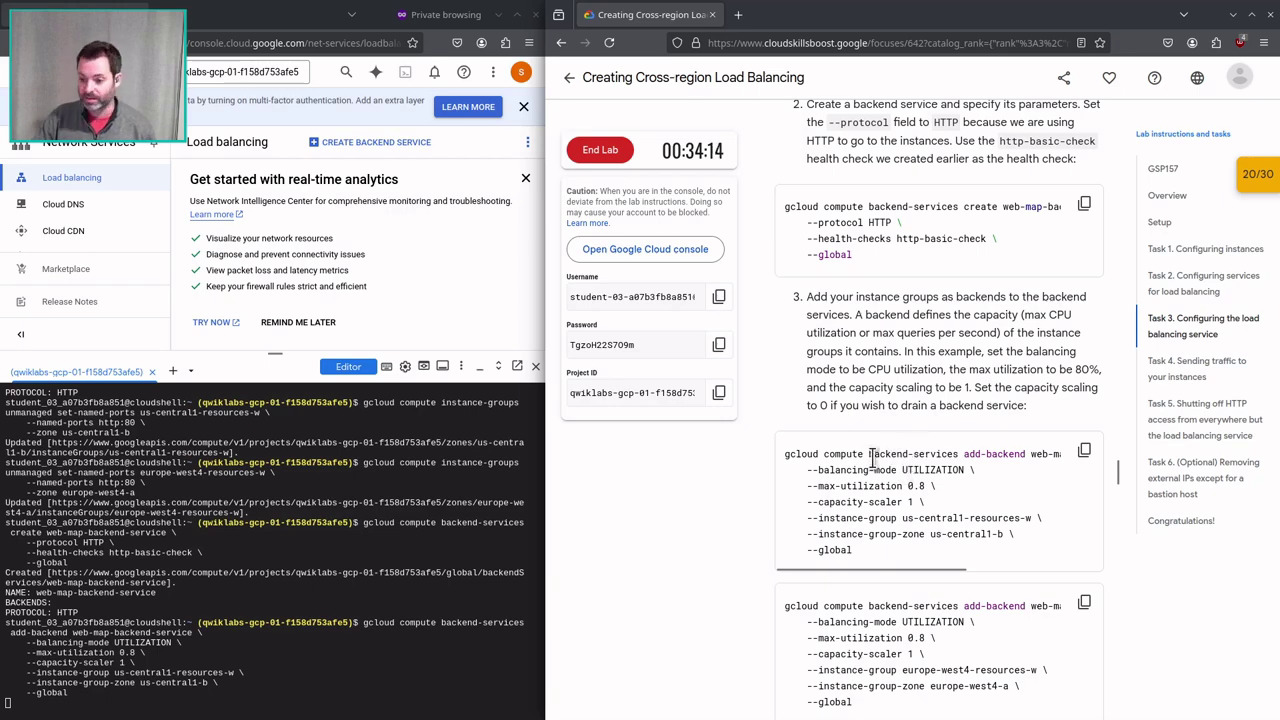
pyautogui.moveTo(906, 487); pyautogui.dragTo(931, 489)
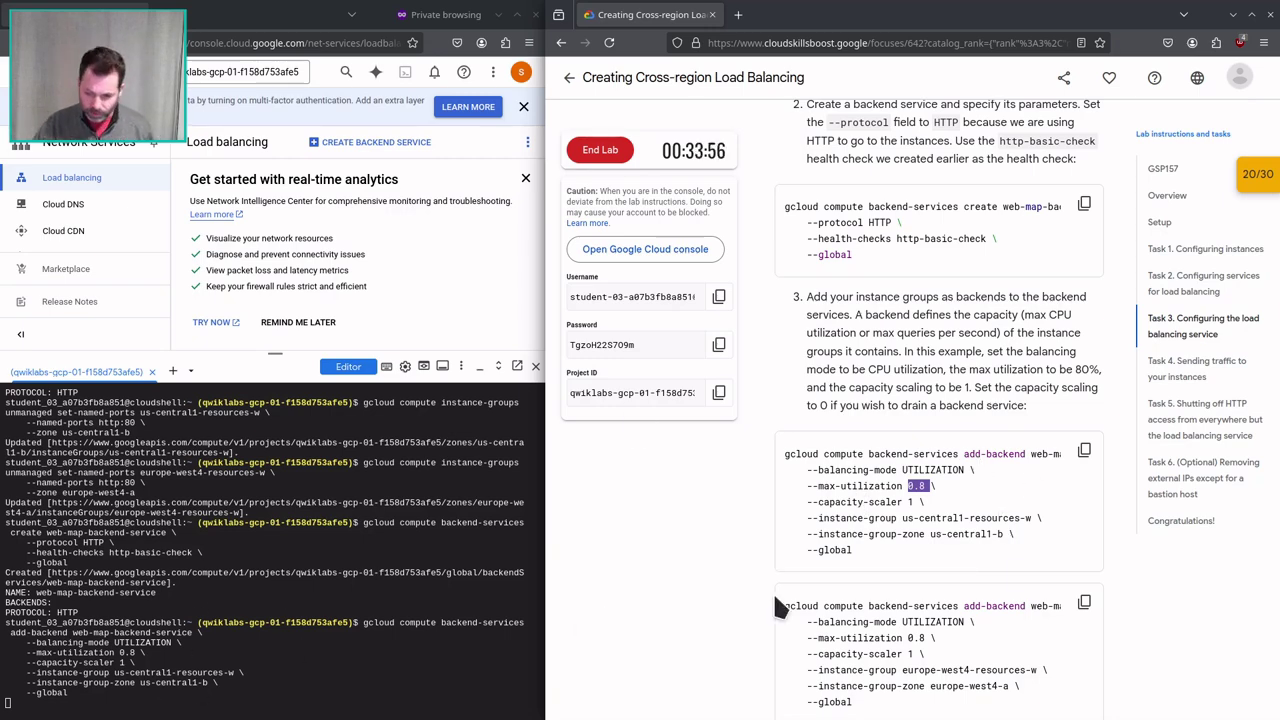
# Add europe-west4-resources-w in zone europe-west4-a as a backend of web-map-backend-service with the lab's command.
pyautogui.scroll(-3, 978, 578)
pyautogui.click(1084, 463)
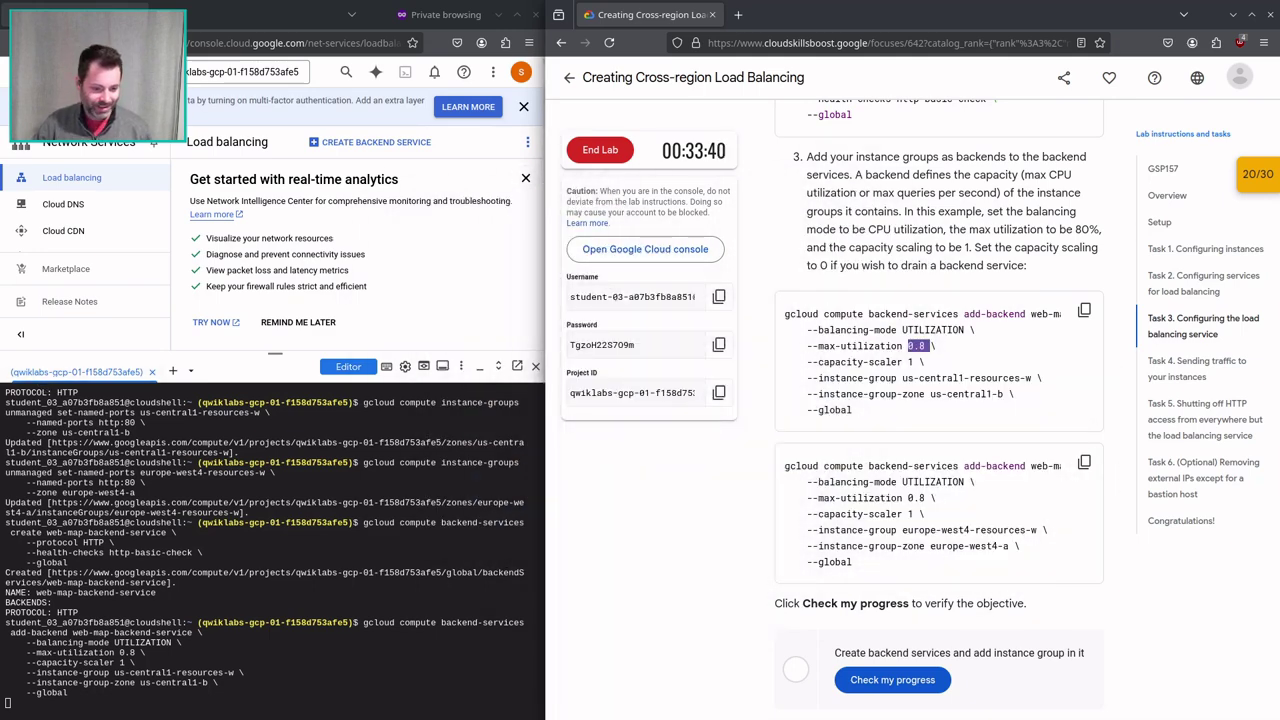
pyautogui.click(372, 638)
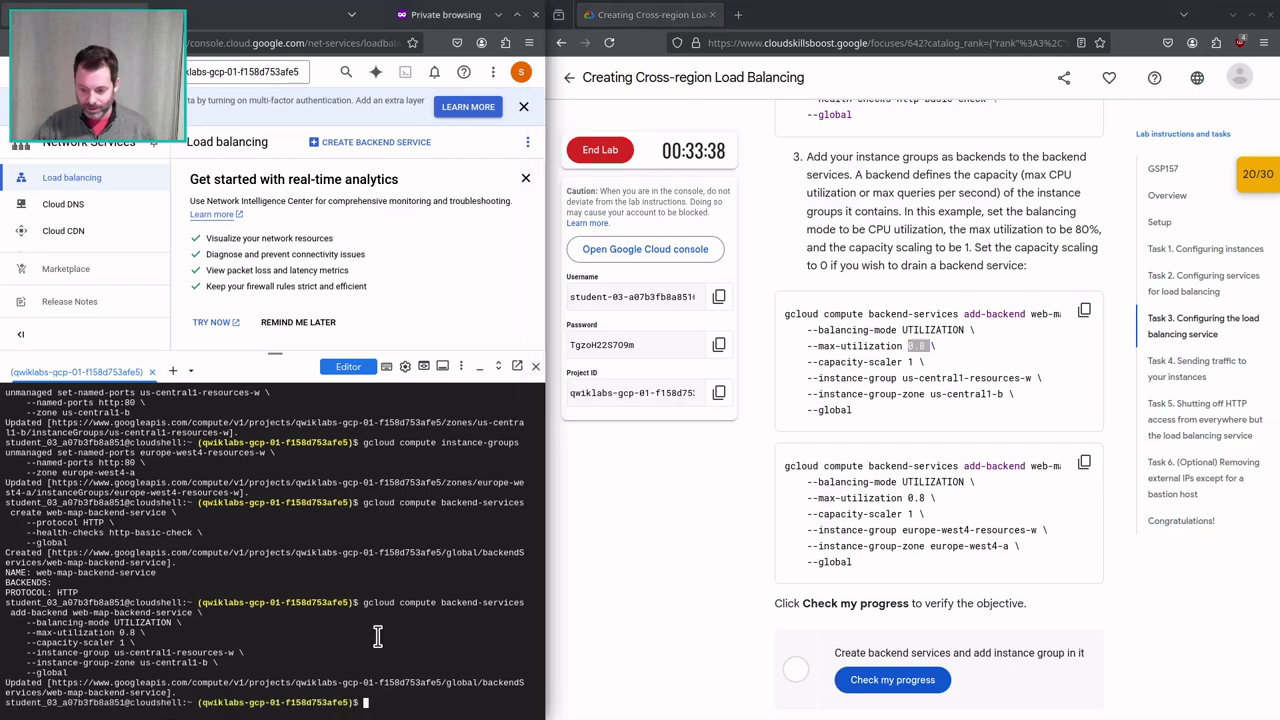
pyautogui.hotkey('ctrl', 'v')
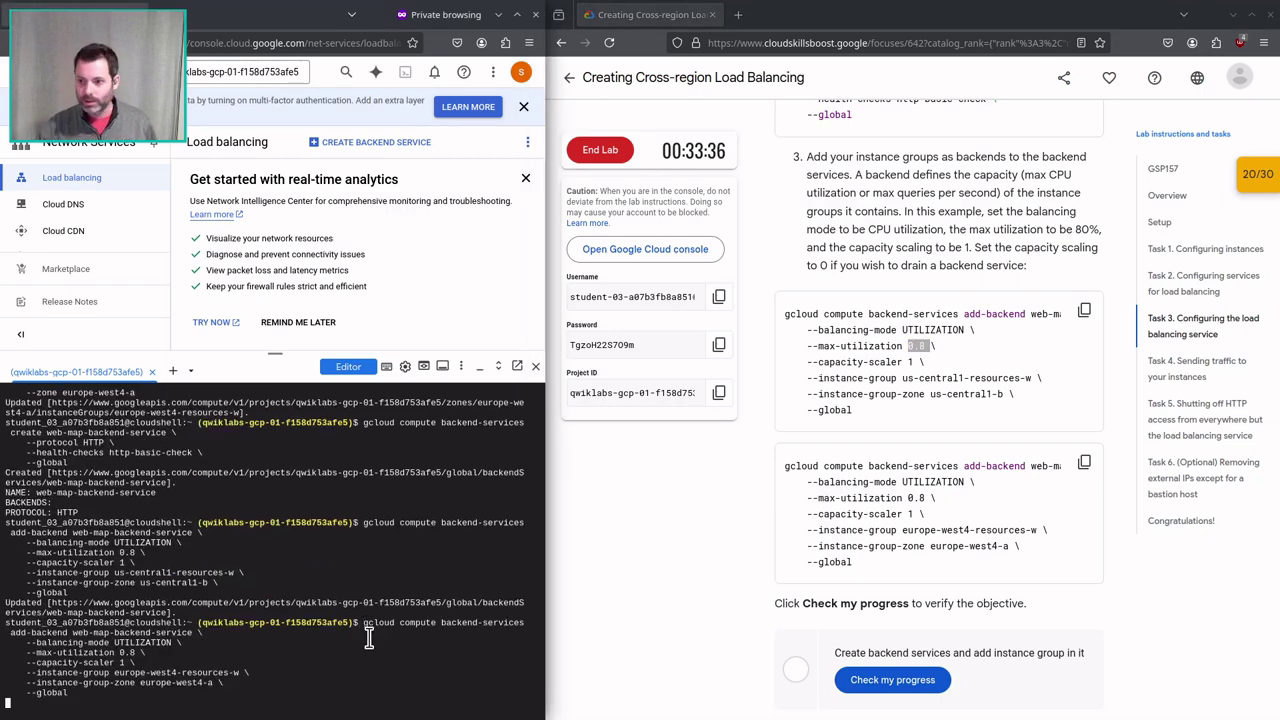
# Read ahead through the remaining Task 3 instructions and check lab progress for "Create backend services and add instance group in it".
pyautogui.scroll(-5, 841, 440)
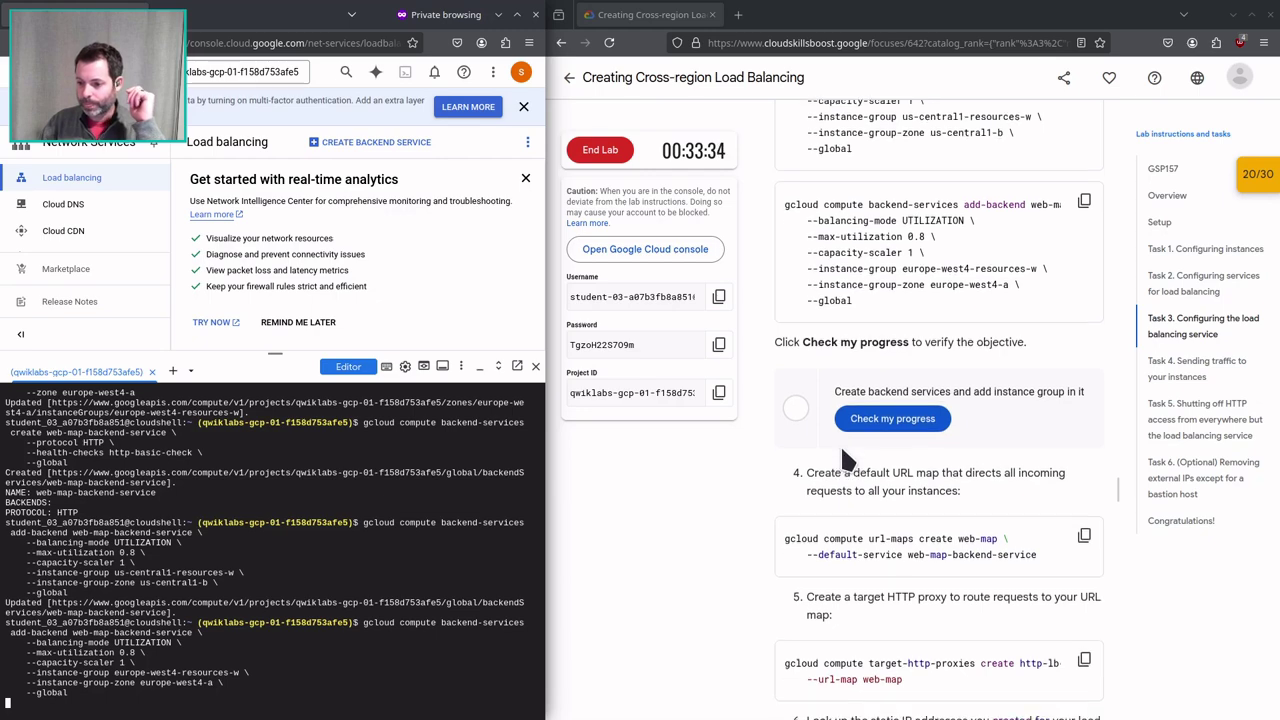
pyautogui.scroll(-2, 843, 458)
pyautogui.scroll(-1, 836, 428)
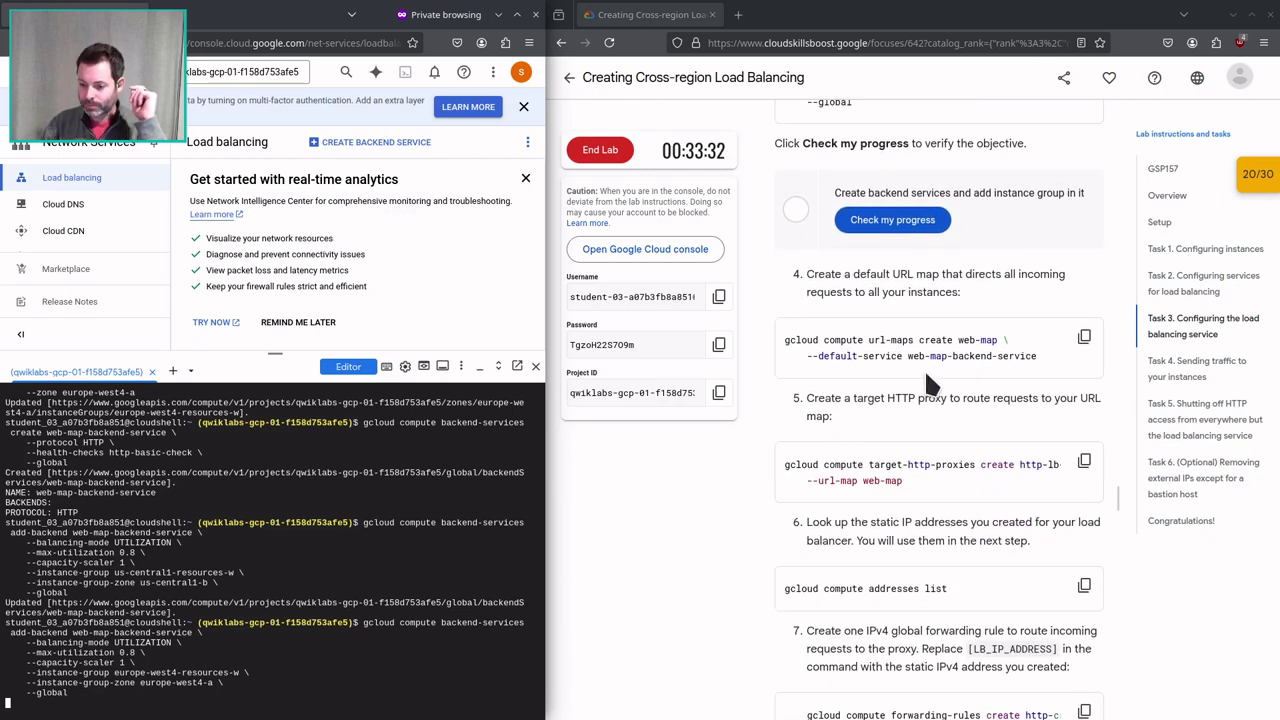
pyautogui.scroll(-3, 928, 410)
pyautogui.scroll(-8, 922, 482)
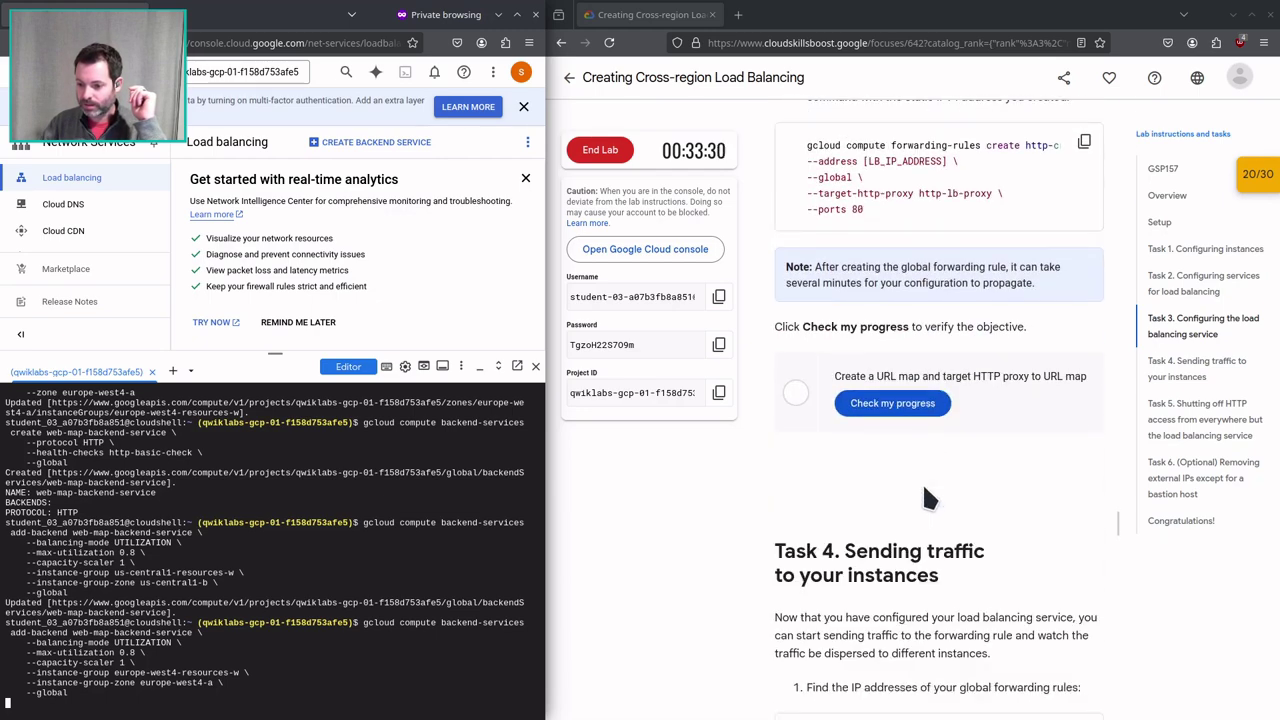
pyautogui.scroll(15, 922, 482)
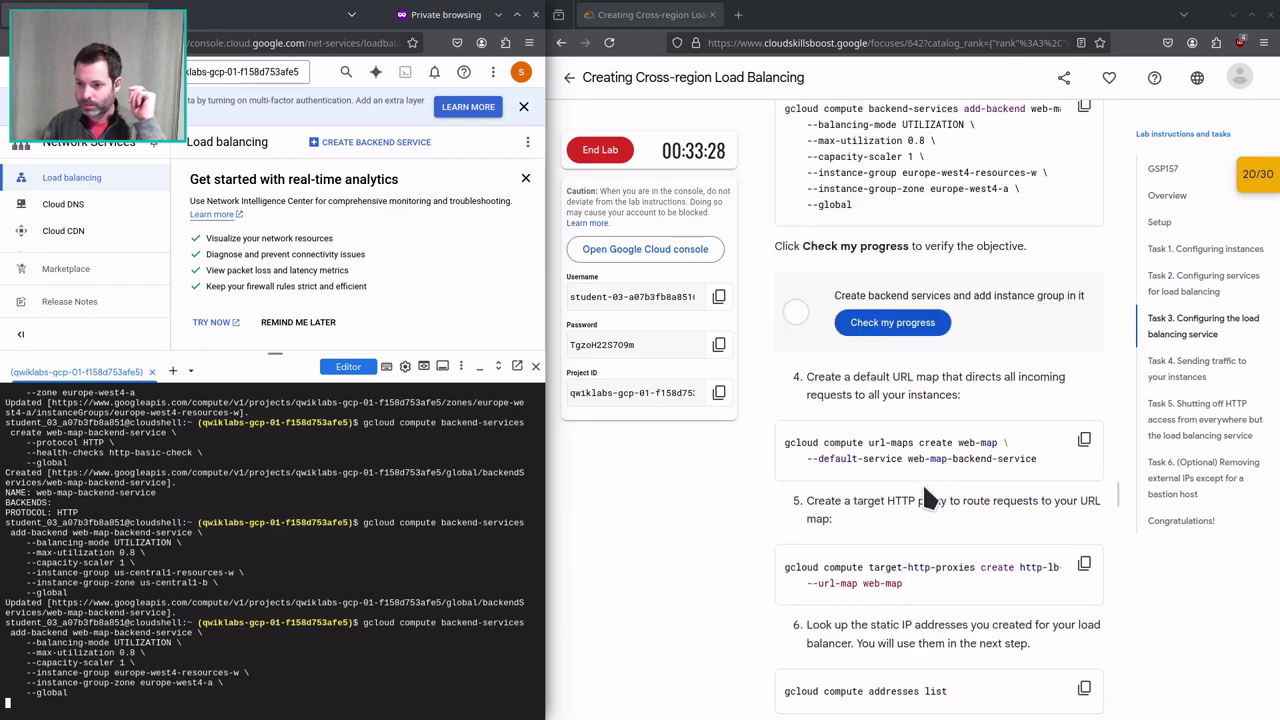
pyautogui.scroll(-1, 930, 496)
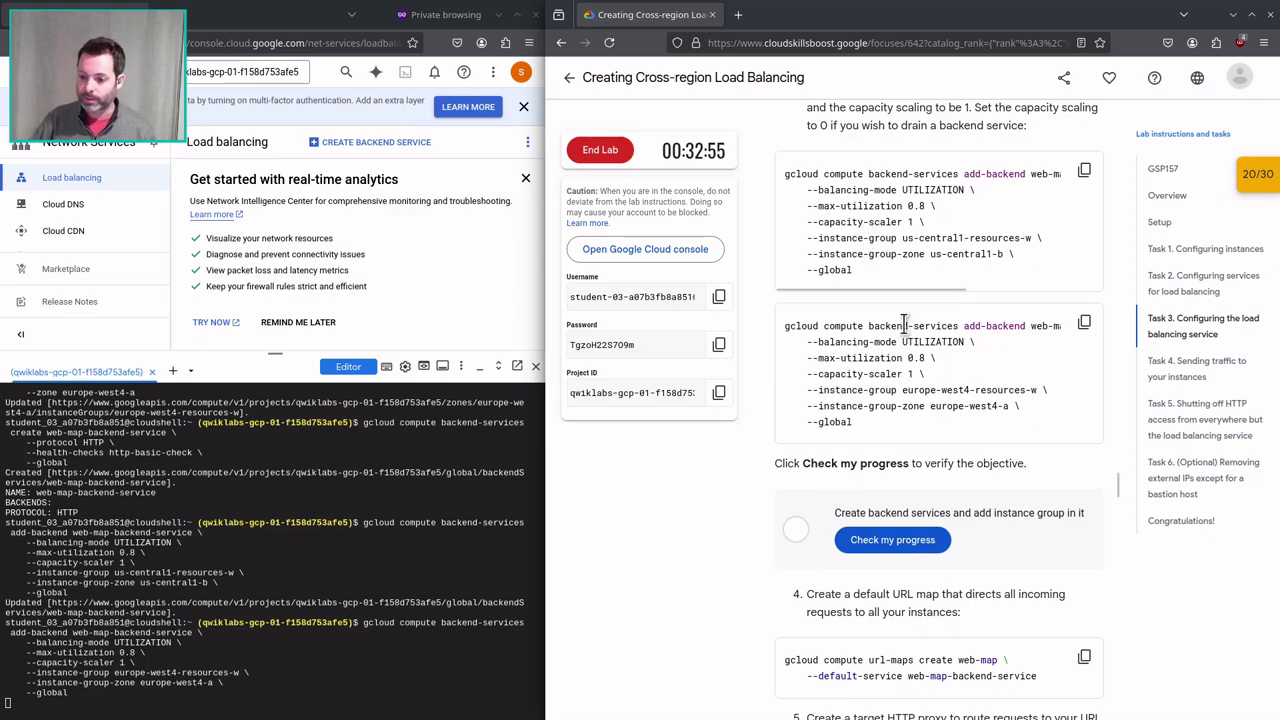
pyautogui.click(885, 545)
pyautogui.scroll(-5, 954, 445)
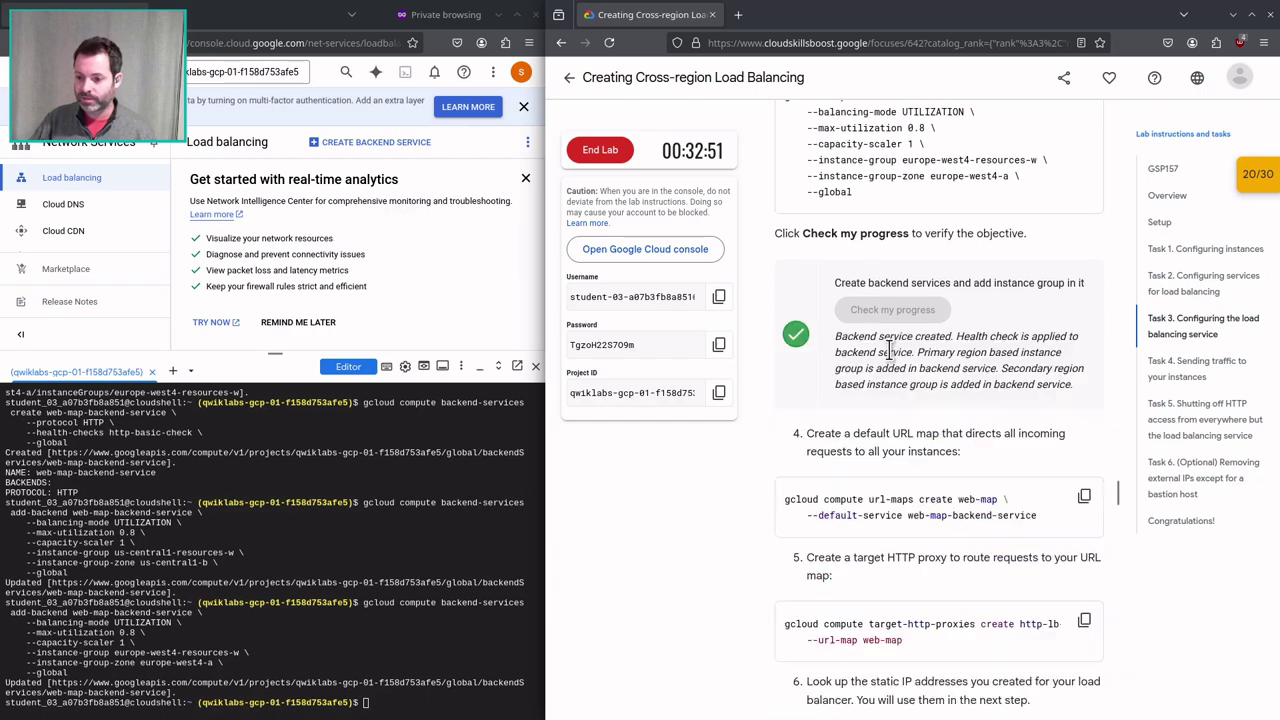
# Clear Cloud Shell and run the lab's command creating URL map web-map with default service web-map-backend-service.
pyautogui.scroll(-3, 957, 364)
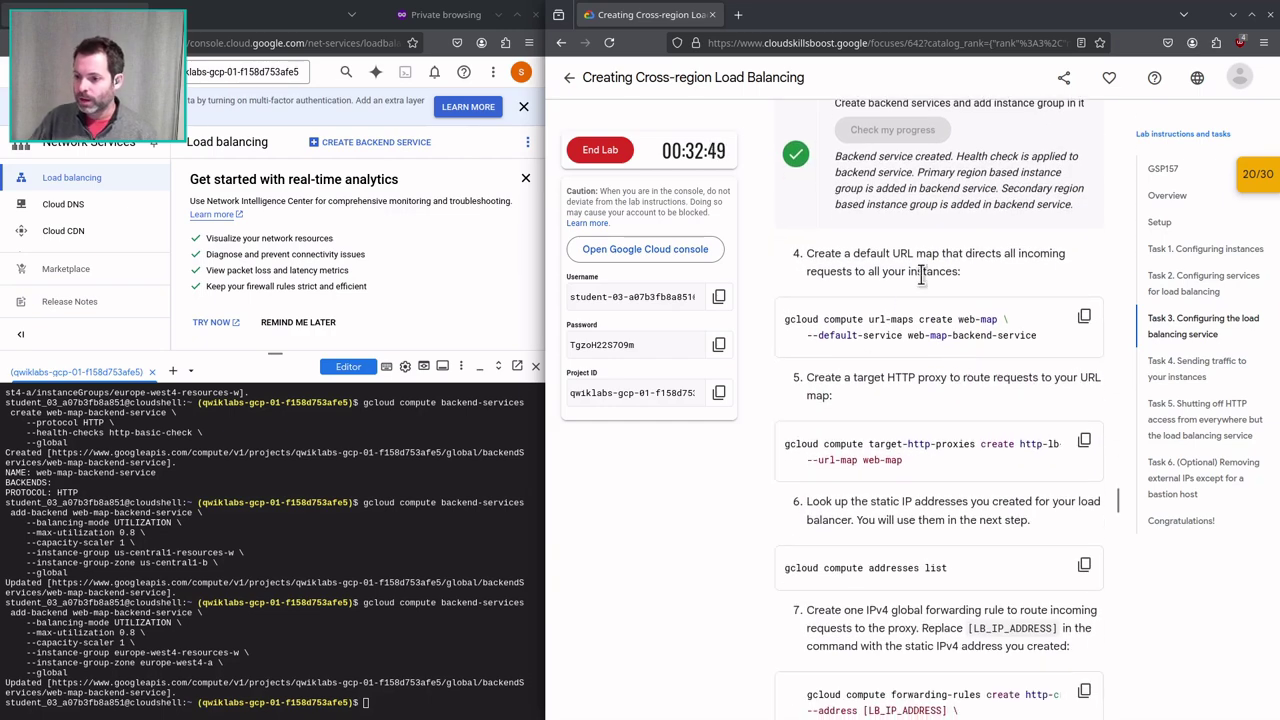
pyautogui.click(1084, 316)
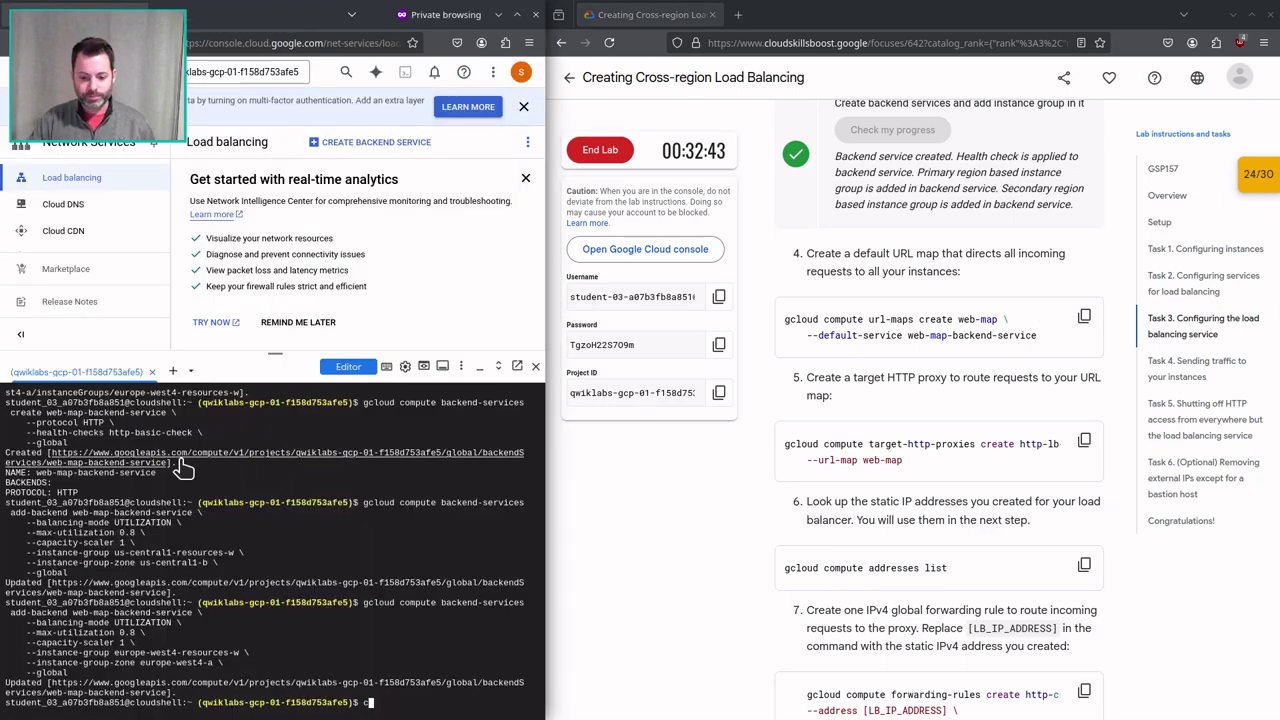
pyautogui.write('lear')
pyautogui.press('Return')
pyautogui.hotkey('ctrl', 'v')
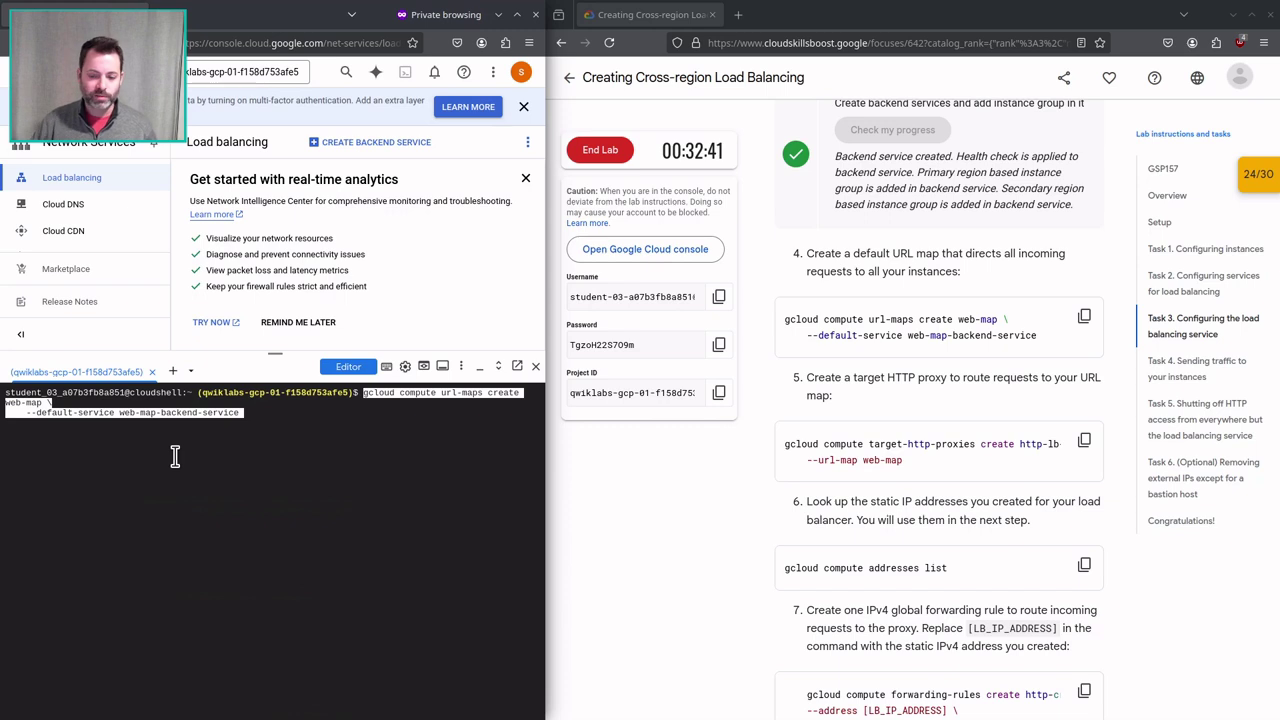
pyautogui.press('Return')
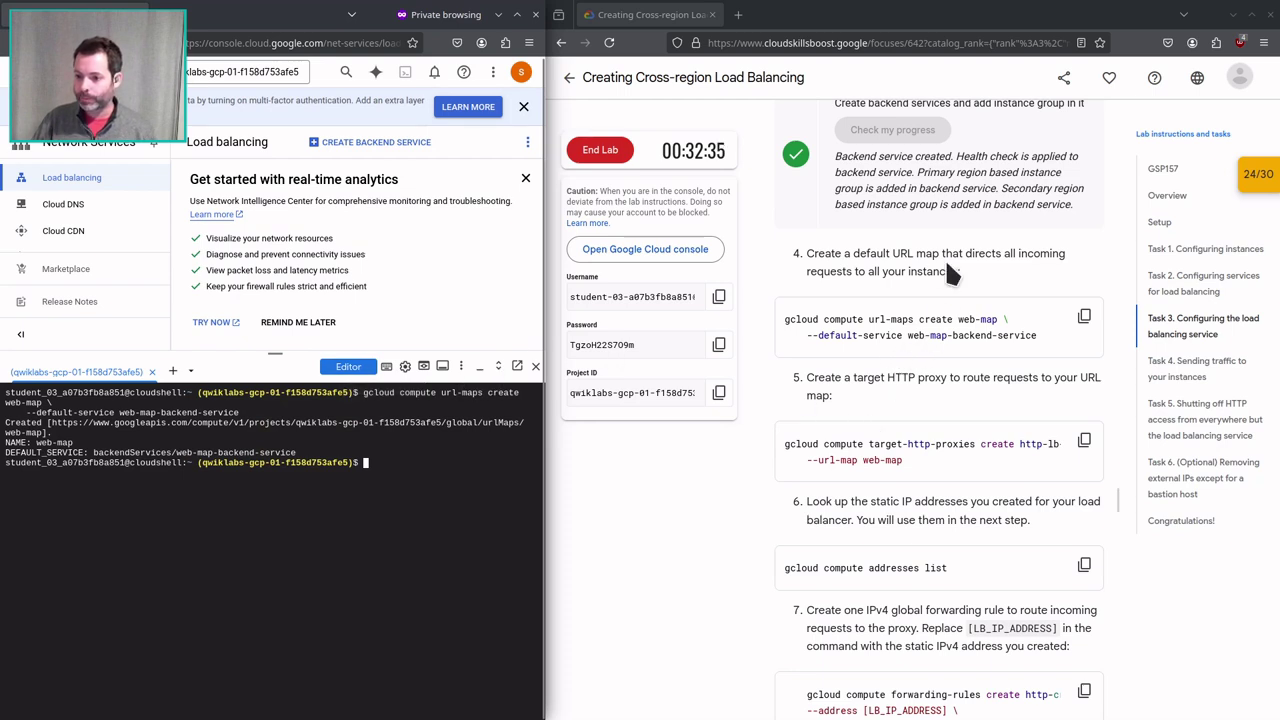
# Create the target HTTP proxy http-lb-proxy for URL map web-map with the lab's command.
pyautogui.click(1084, 440)
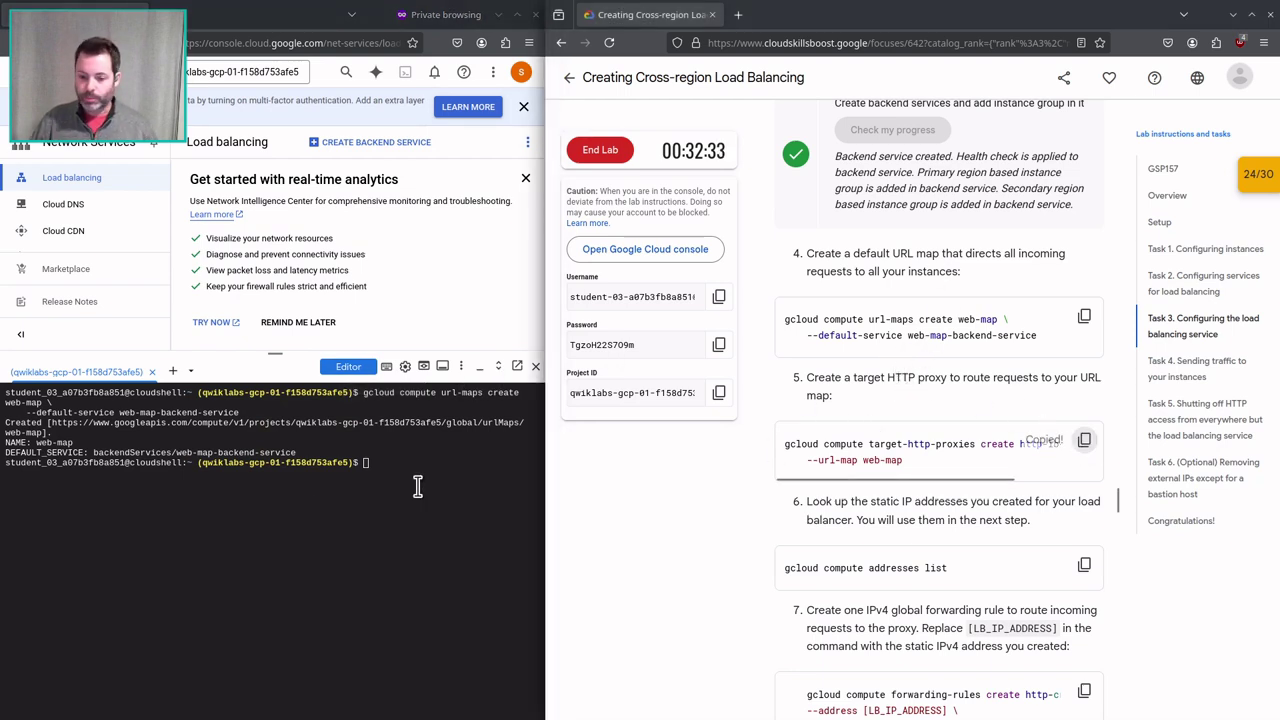
pyautogui.hotkey('ctrl', 'v')
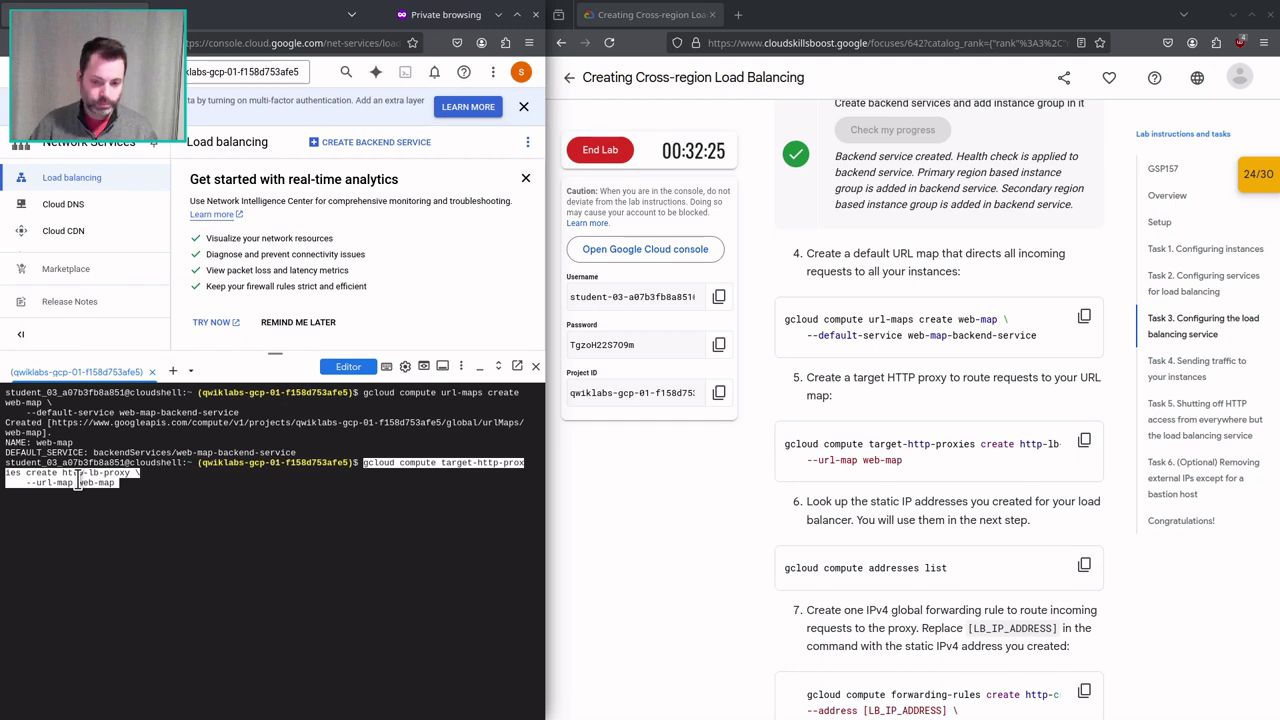
pyautogui.press('Return')
# List the project's static IP addresses in Cloud Shell with the lab's gcloud compute addresses list command.
pyautogui.scroll(-2, 1000, 345)
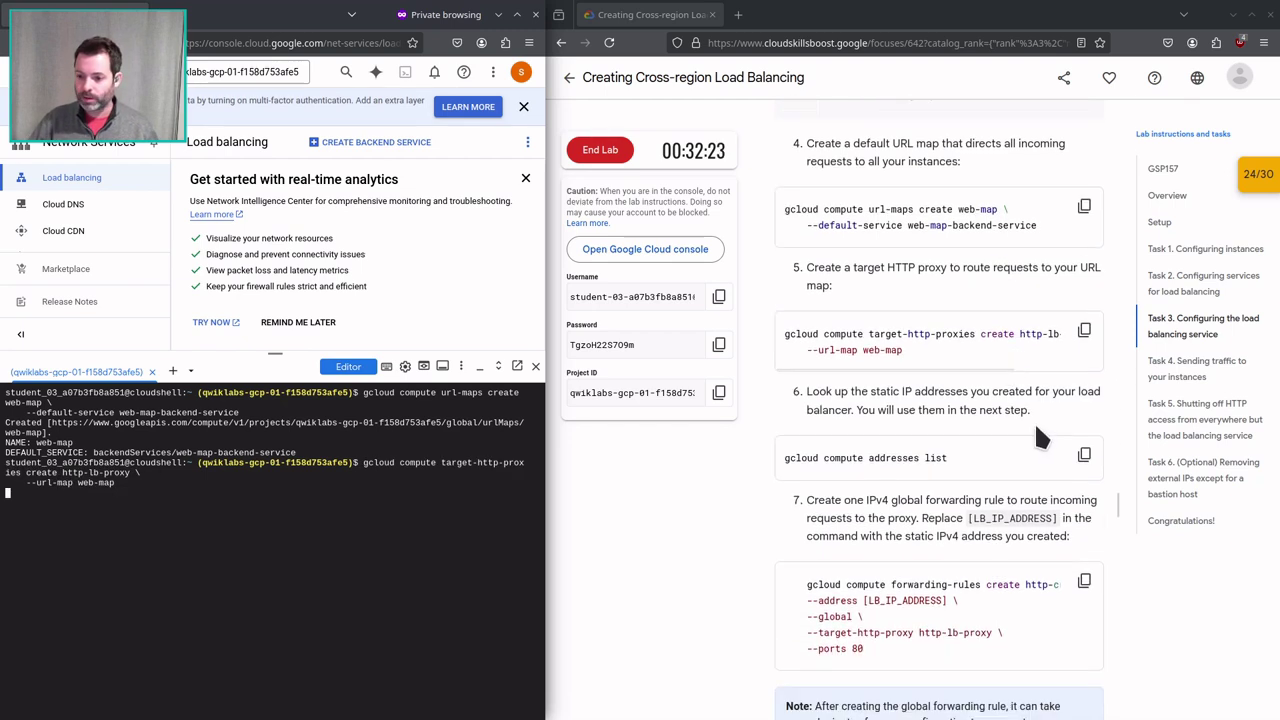
pyautogui.click(1084, 455)
pyautogui.click(439, 512)
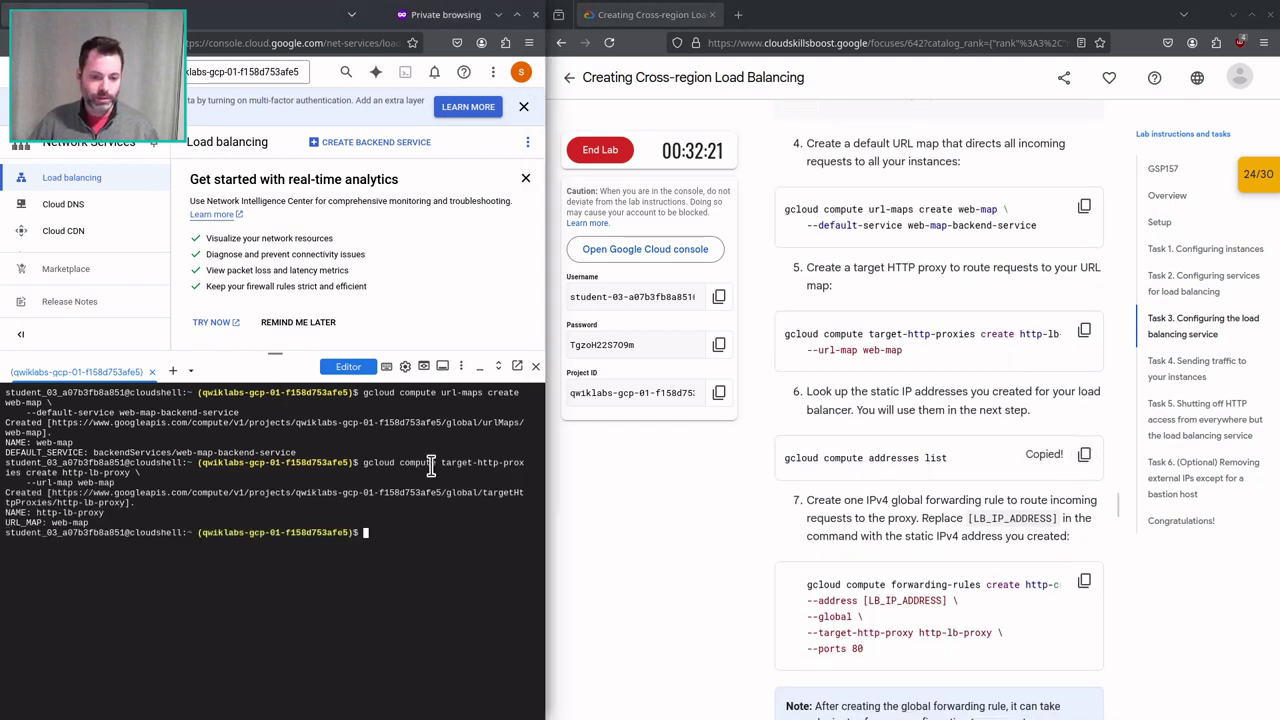
pyautogui.hotkey('ctrl', 'v')
pyautogui.press('Return')
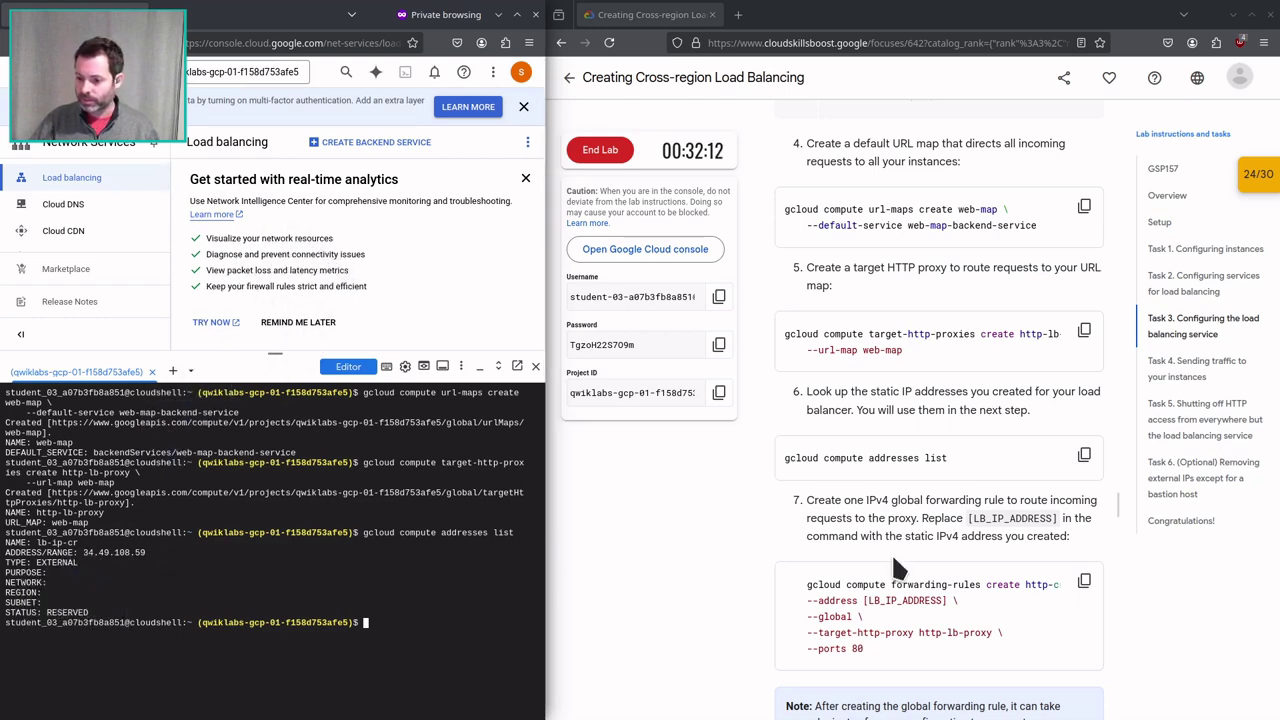
# Create the global forwarding rule http-cr-rule with address 34.49.108.59, target HTTP proxy http-lb-proxy and port 80, using the lab's command.
pyautogui.scroll(-3, 891, 552)
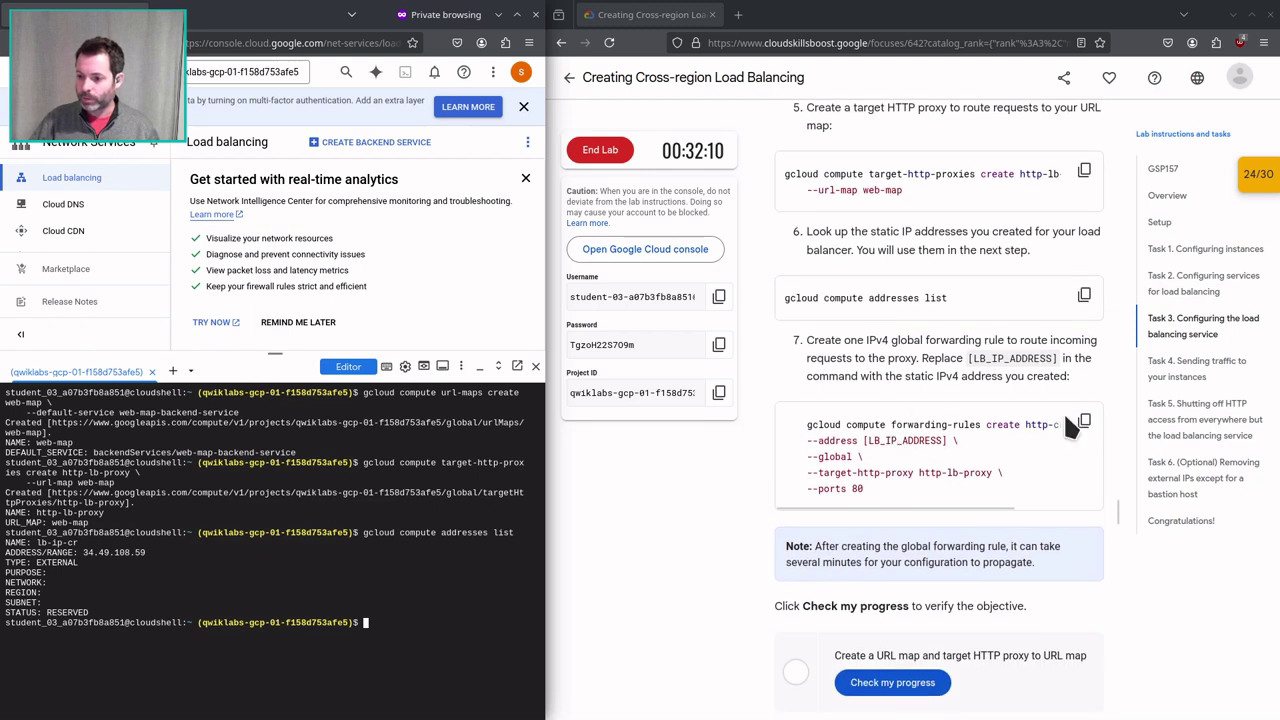
pyautogui.click(1084, 421)
pyautogui.click(374, 452)
pyautogui.hotkey('ctrl', 'v')
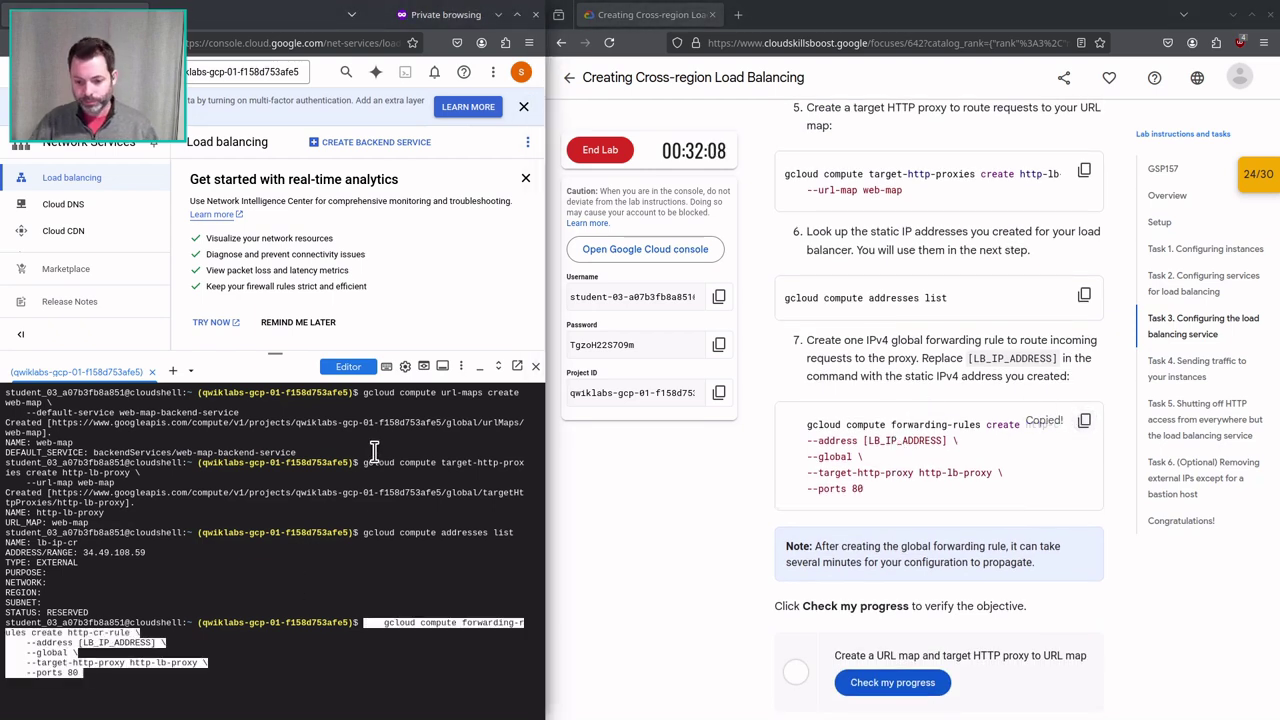
pyautogui.press('Left')
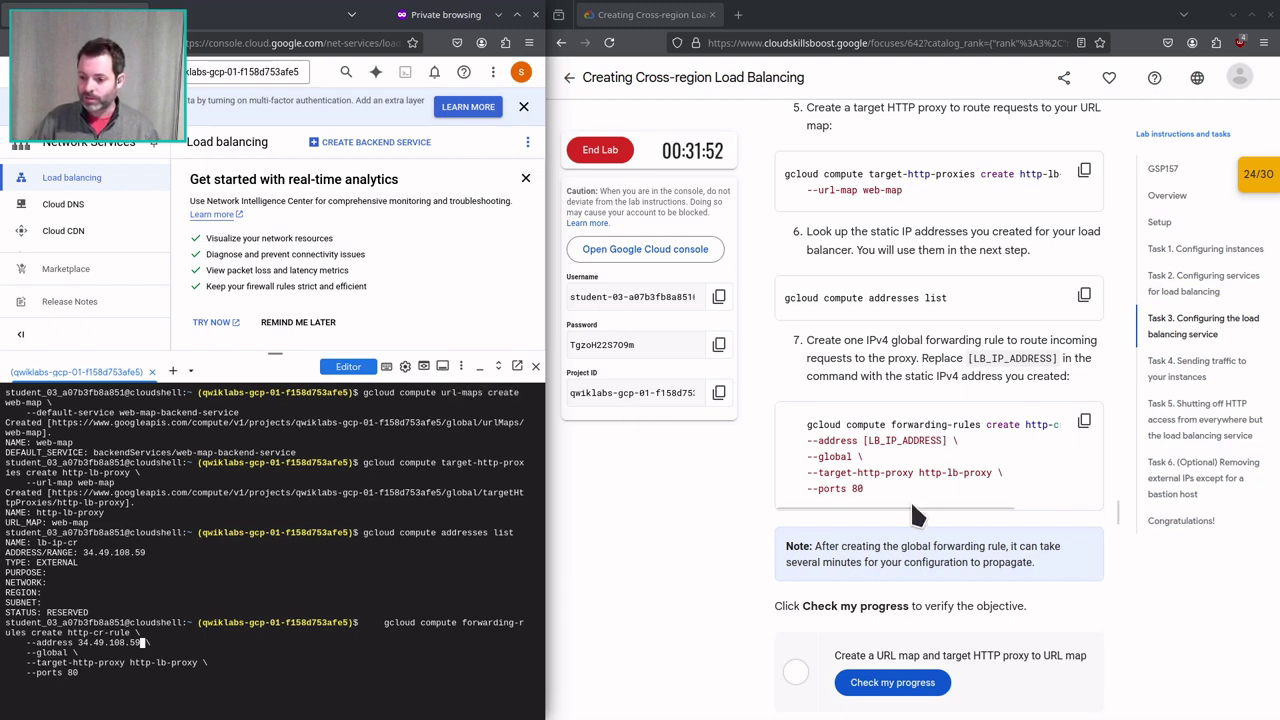
pyautogui.moveTo(919, 505); pyautogui.dragTo(980, 507)
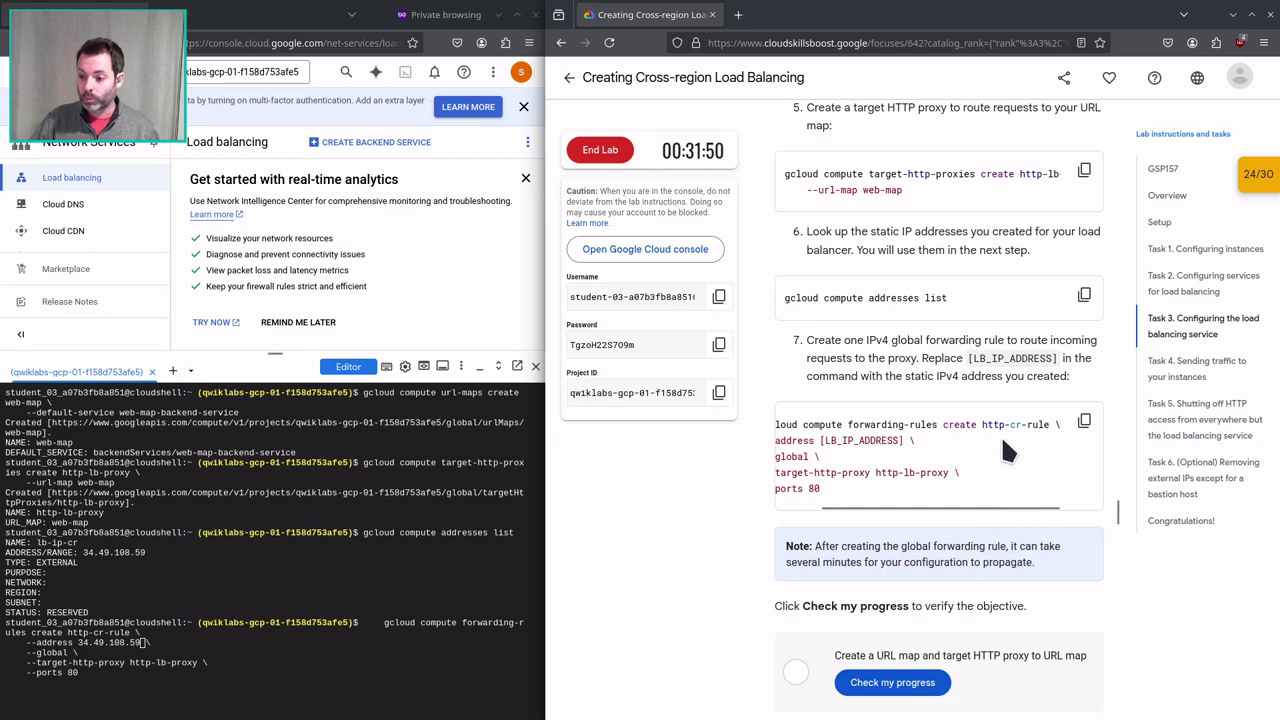
pyautogui.moveTo(998, 505); pyautogui.dragTo(885, 512)
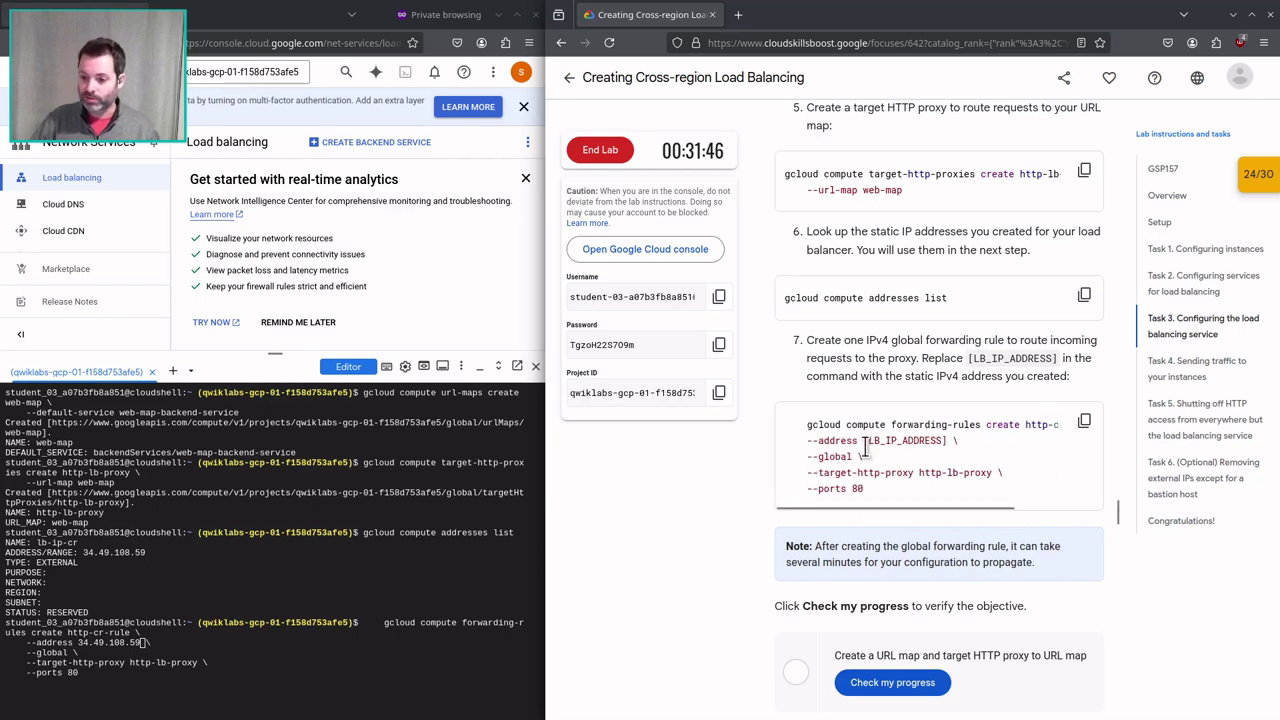
pyautogui.moveTo(829, 472); pyautogui.dragTo(1000, 472)
pyautogui.click(1000, 472)
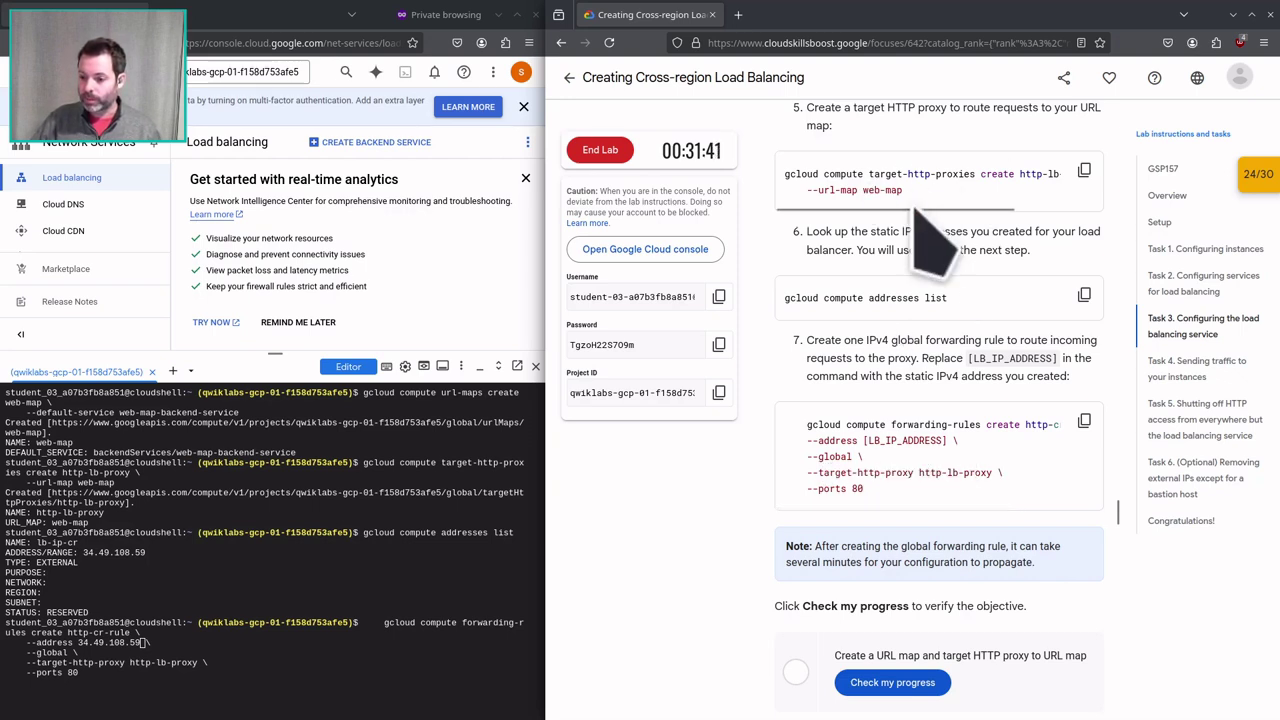
pyautogui.click(200, 503)
pyautogui.press('Return')
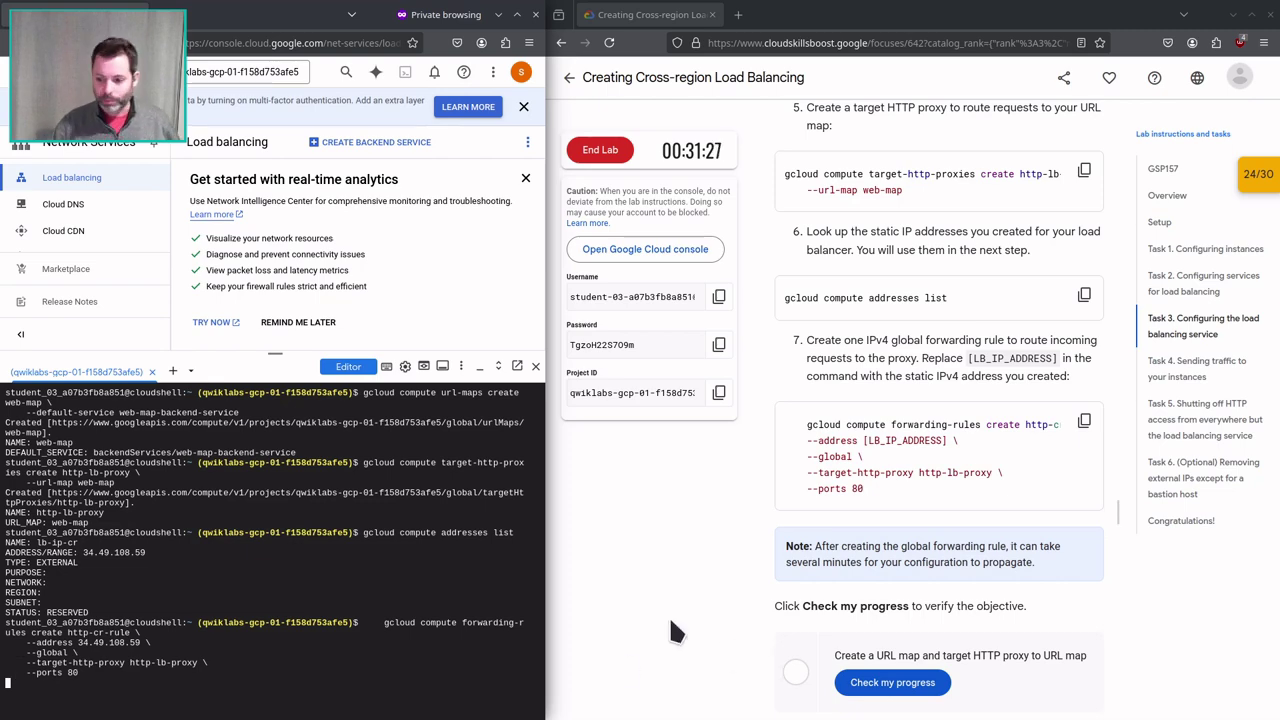
# Check lab progress for "Create a URL map and target HTTP proxy to URL map" and continue to Task 4.
pyautogui.scroll(-3, 930, 440)
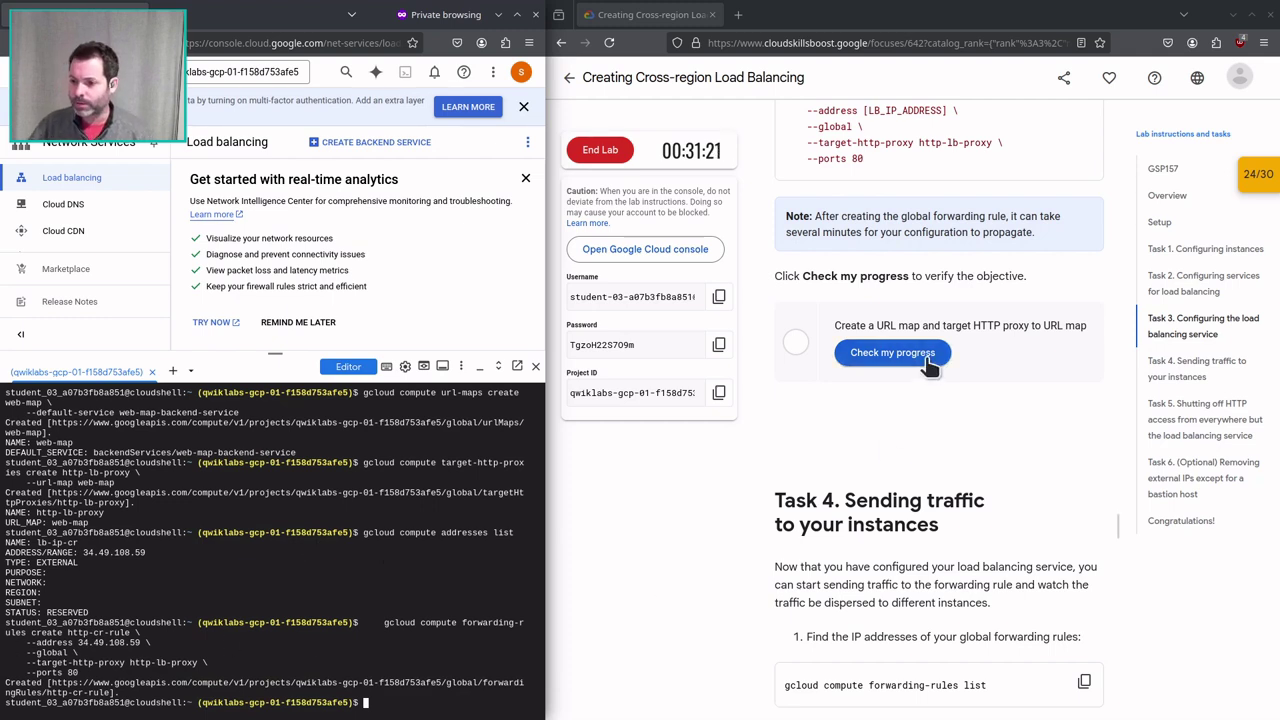
pyautogui.click(860, 355)
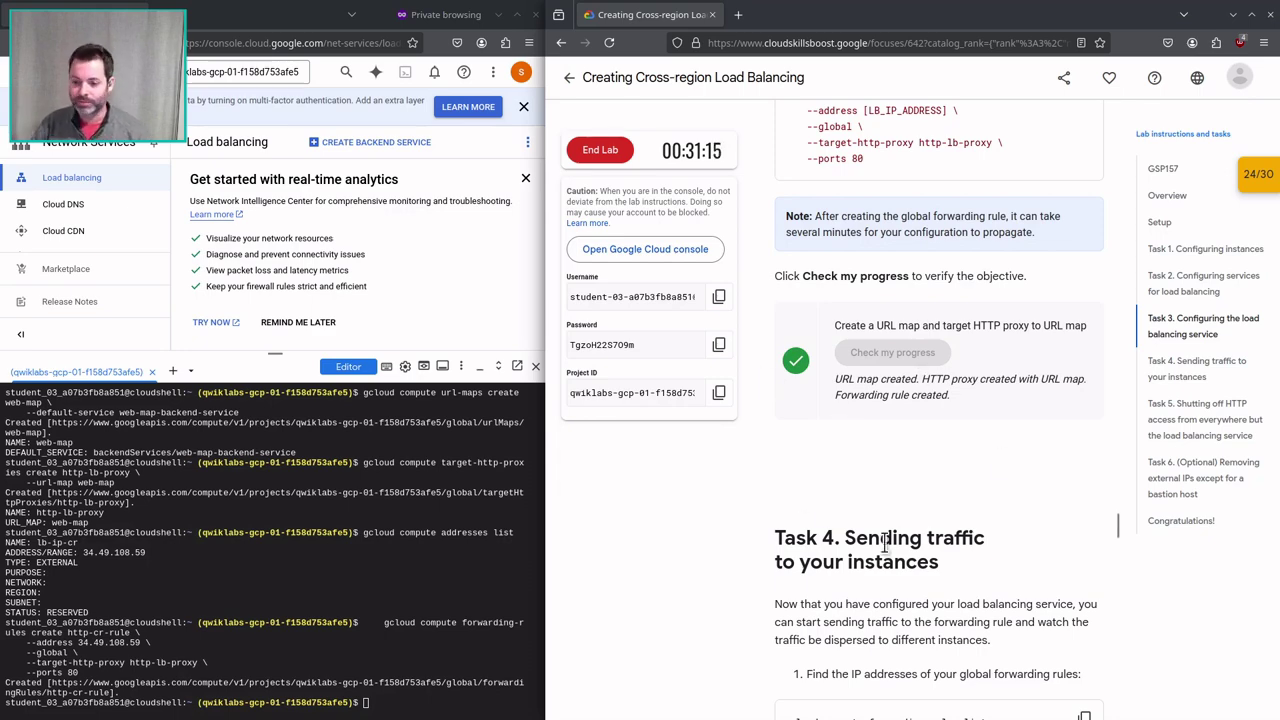
pyautogui.scroll(-2, 980, 462)
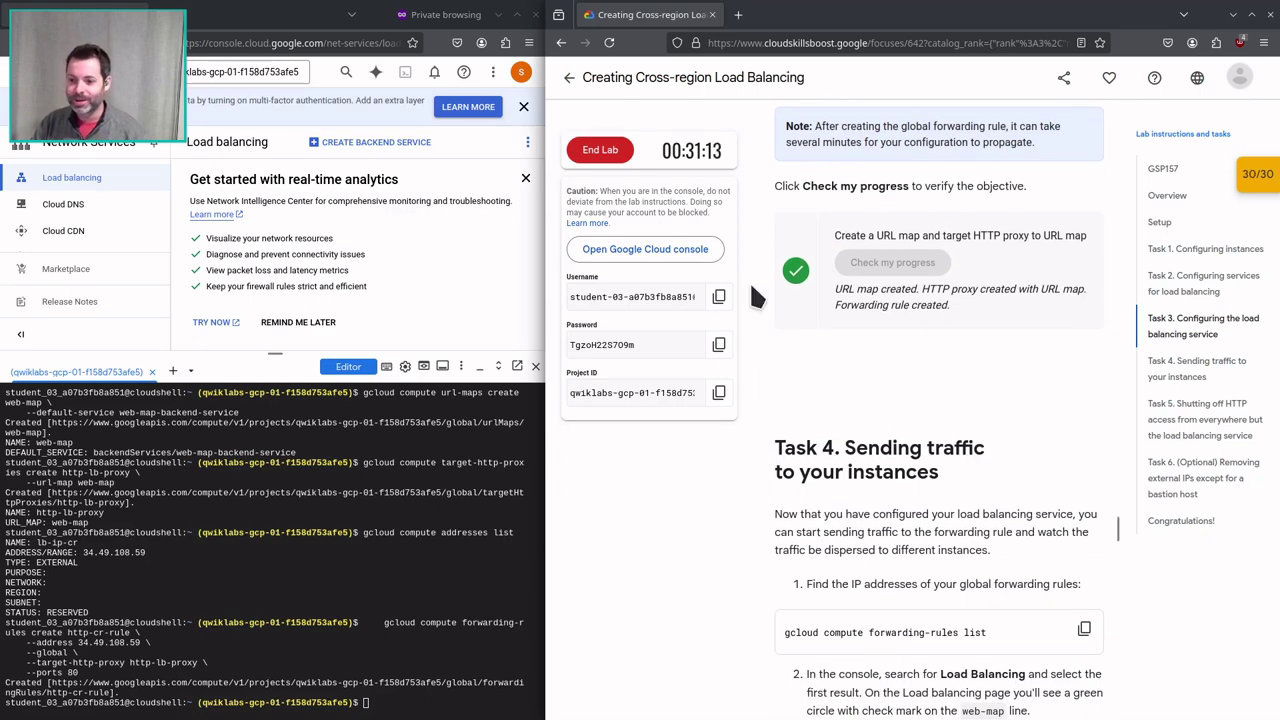
# Refresh the console's Load balancing page and review its load balancers, backends and frontends.
pyautogui.scroll(-1, 340, 190)
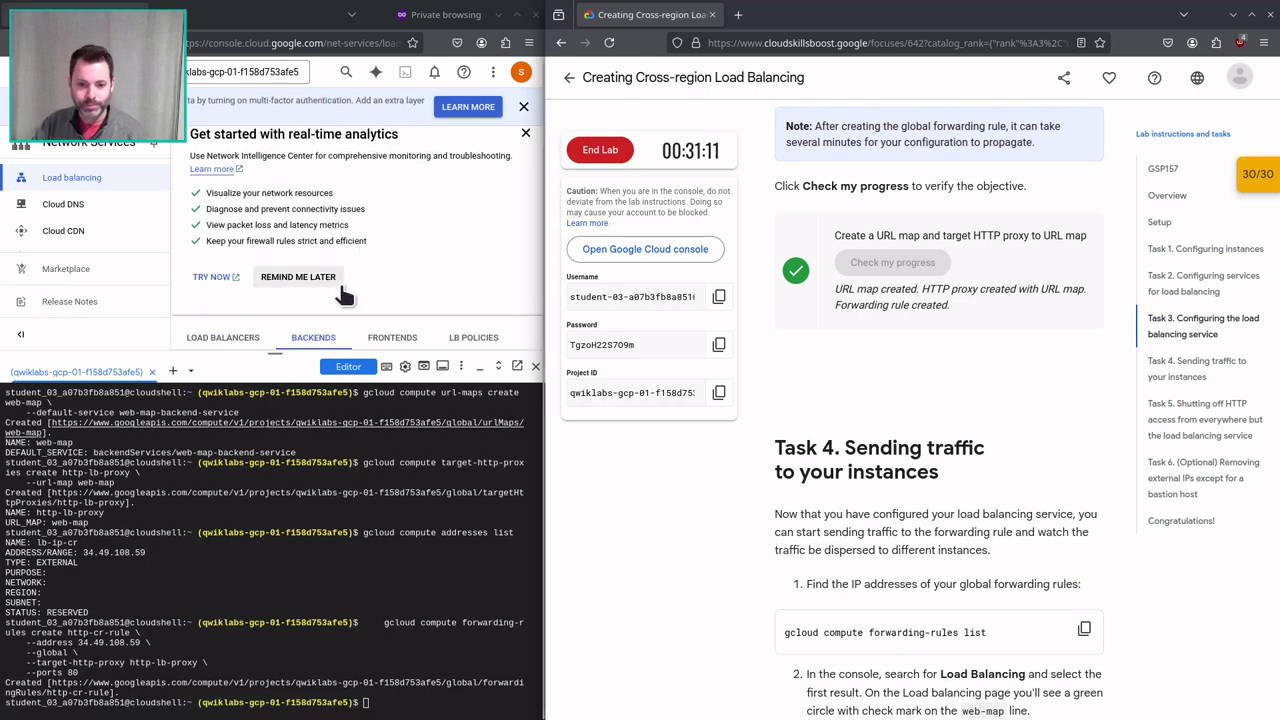
pyautogui.scroll(1, 340, 190)
pyautogui.click(527, 142)
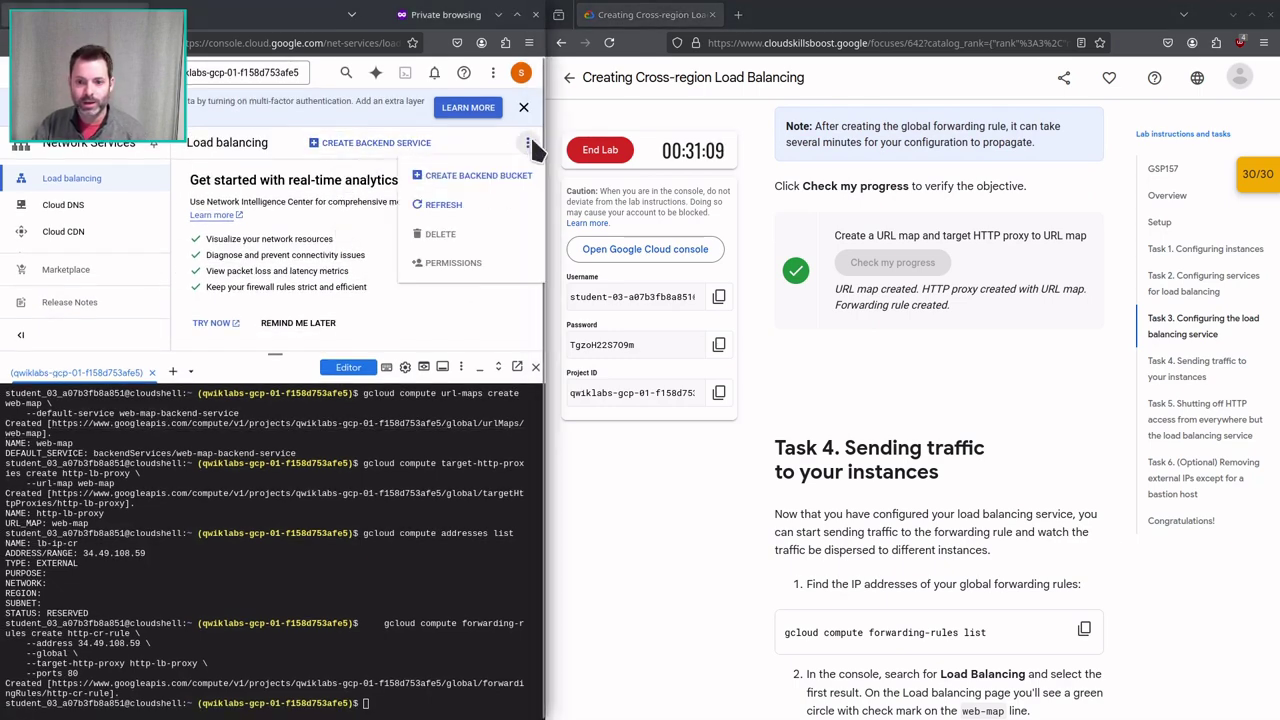
pyautogui.click(463, 218)
pyautogui.scroll(-1, 328, 254)
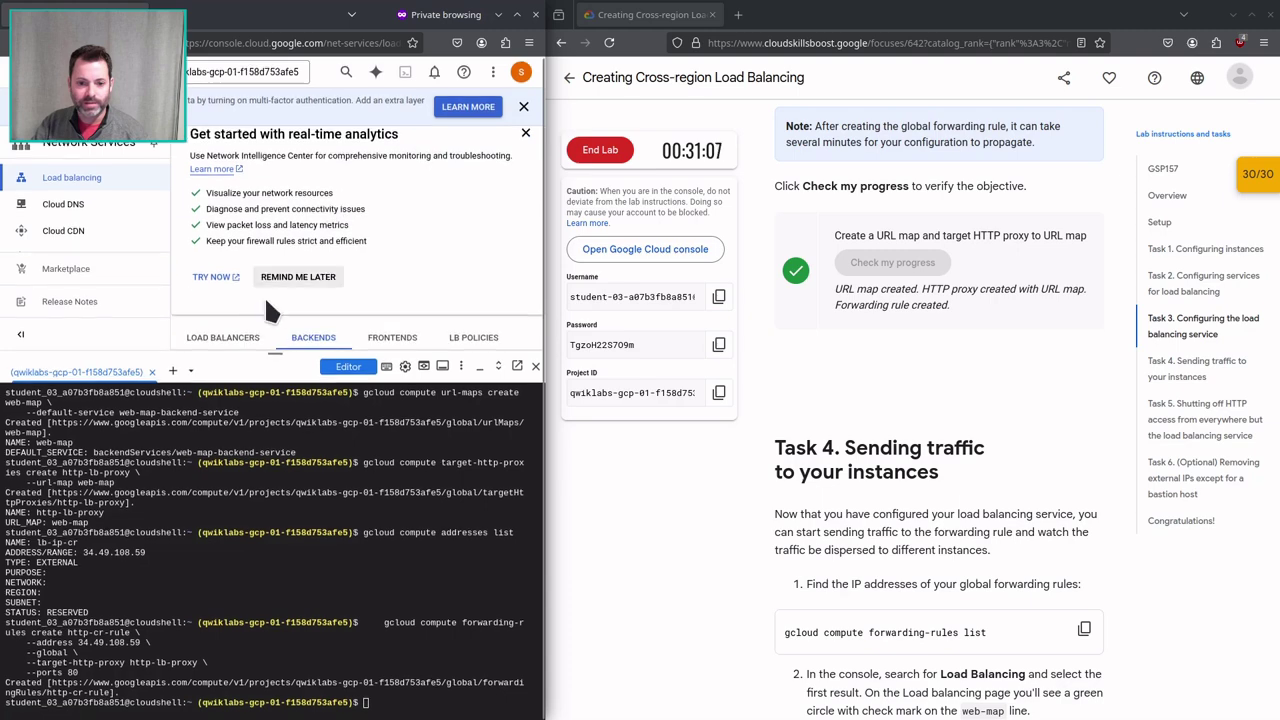
pyautogui.click(238, 340)
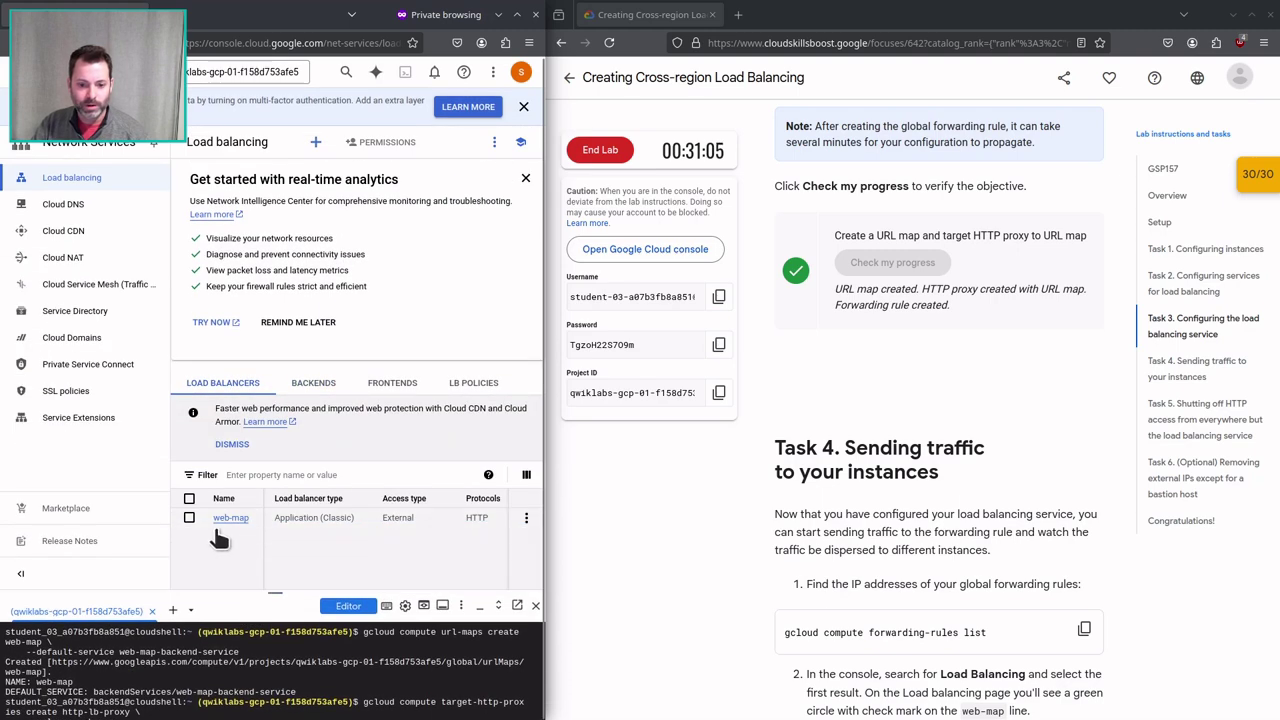
pyautogui.click(313, 386)
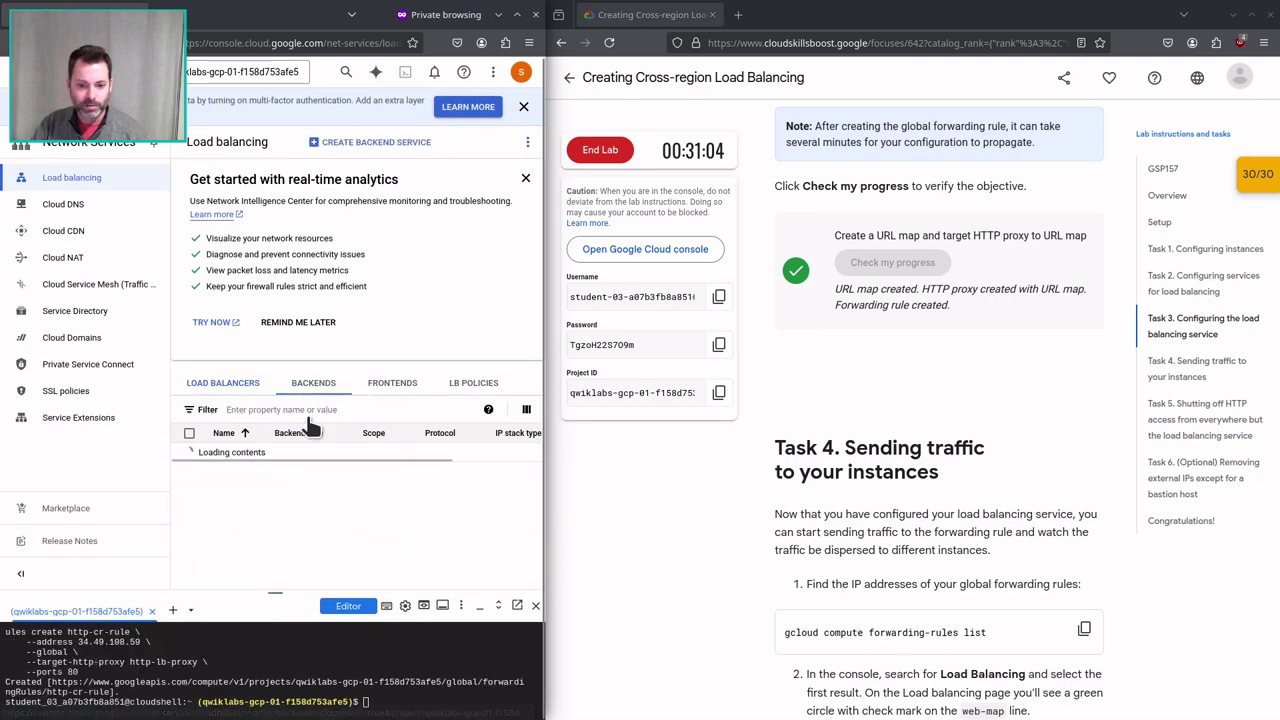
pyautogui.click(392, 383)
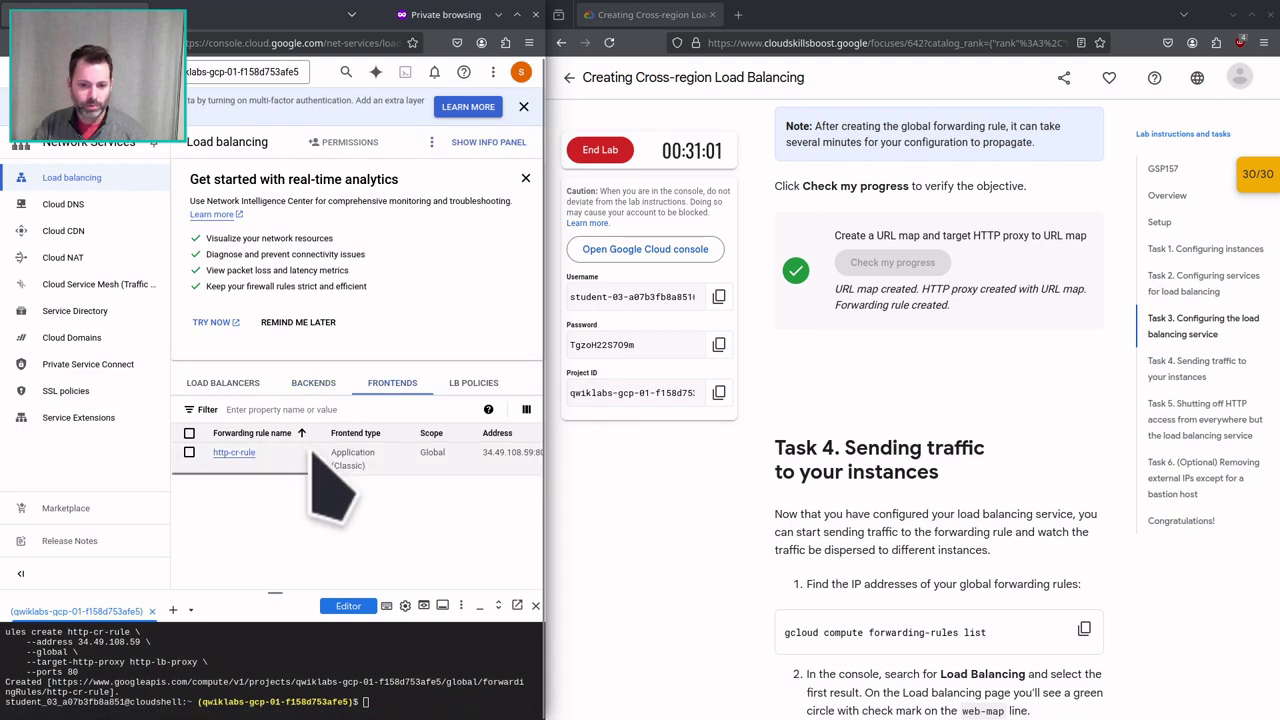
pyautogui.click(470, 385)
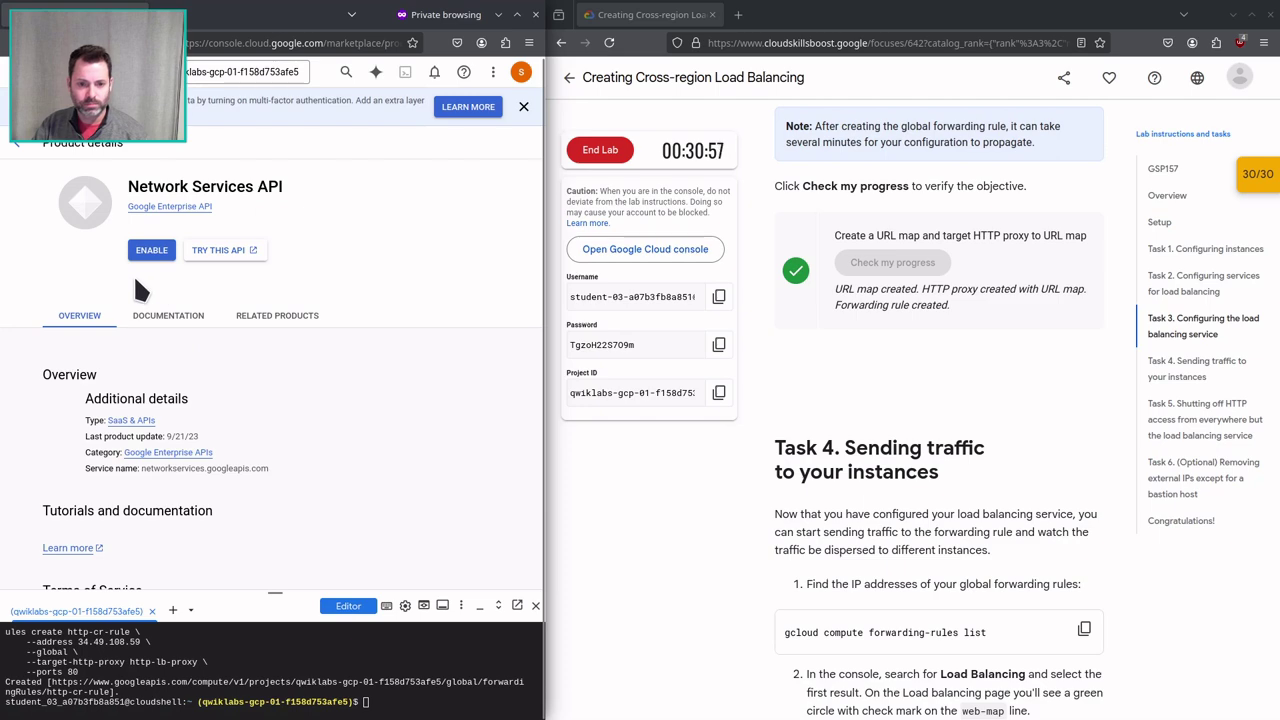
pyautogui.hotkey('alt', 'Left')
pyautogui.click(456, 392)
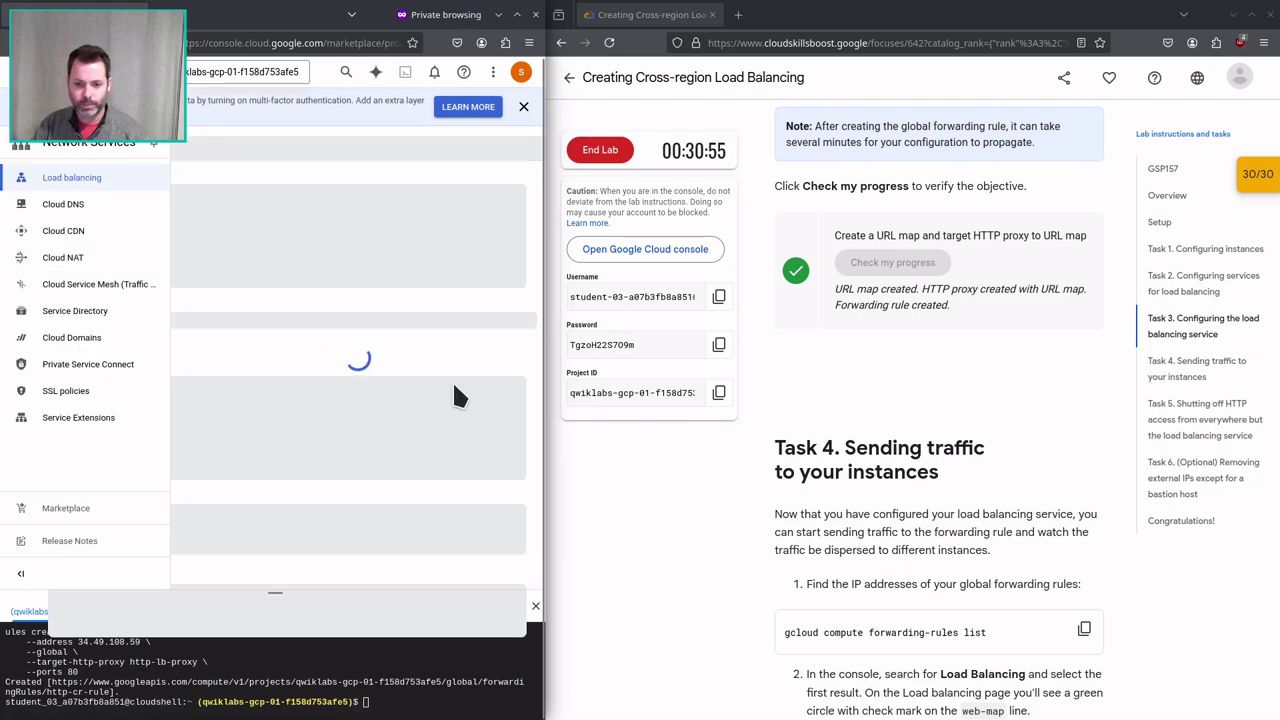
pyautogui.hotkey('alt', 'Left')
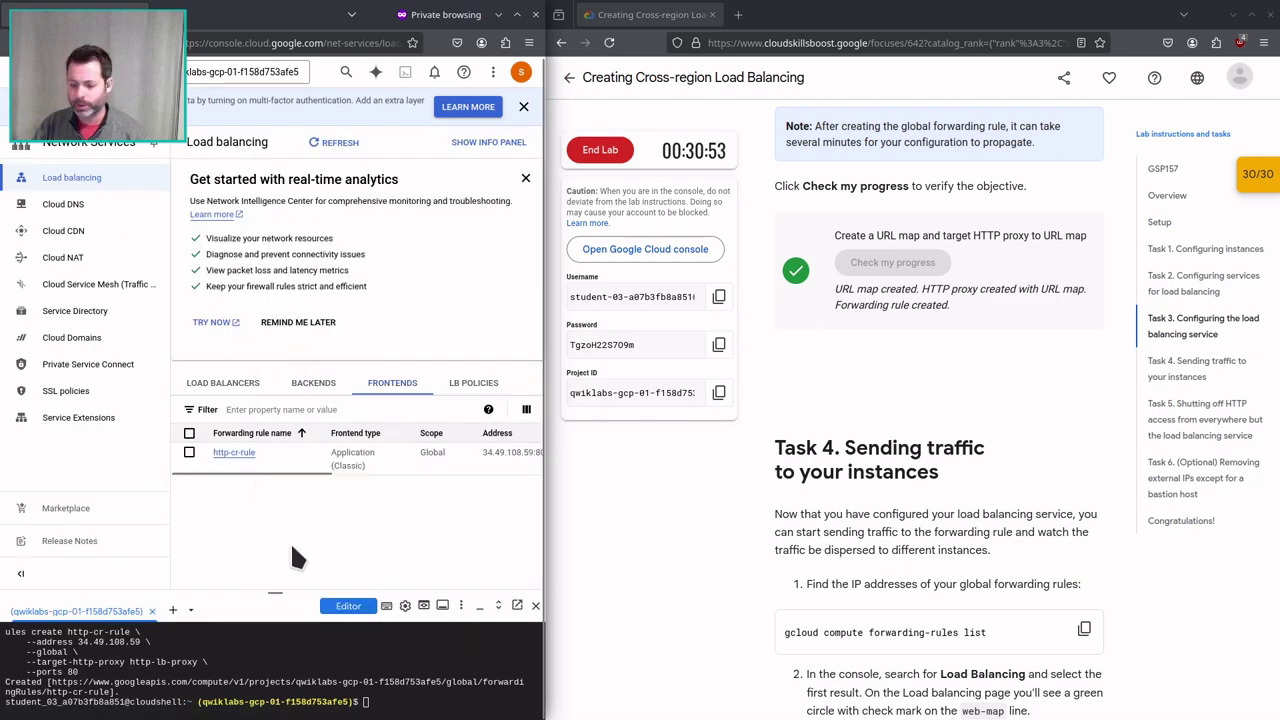
# Enlarge and clear Cloud Shell, and list the global forwarding rules with the lab's gcloud compute forwarding-rules list command.
pyautogui.scroll(-3, 838, 537)
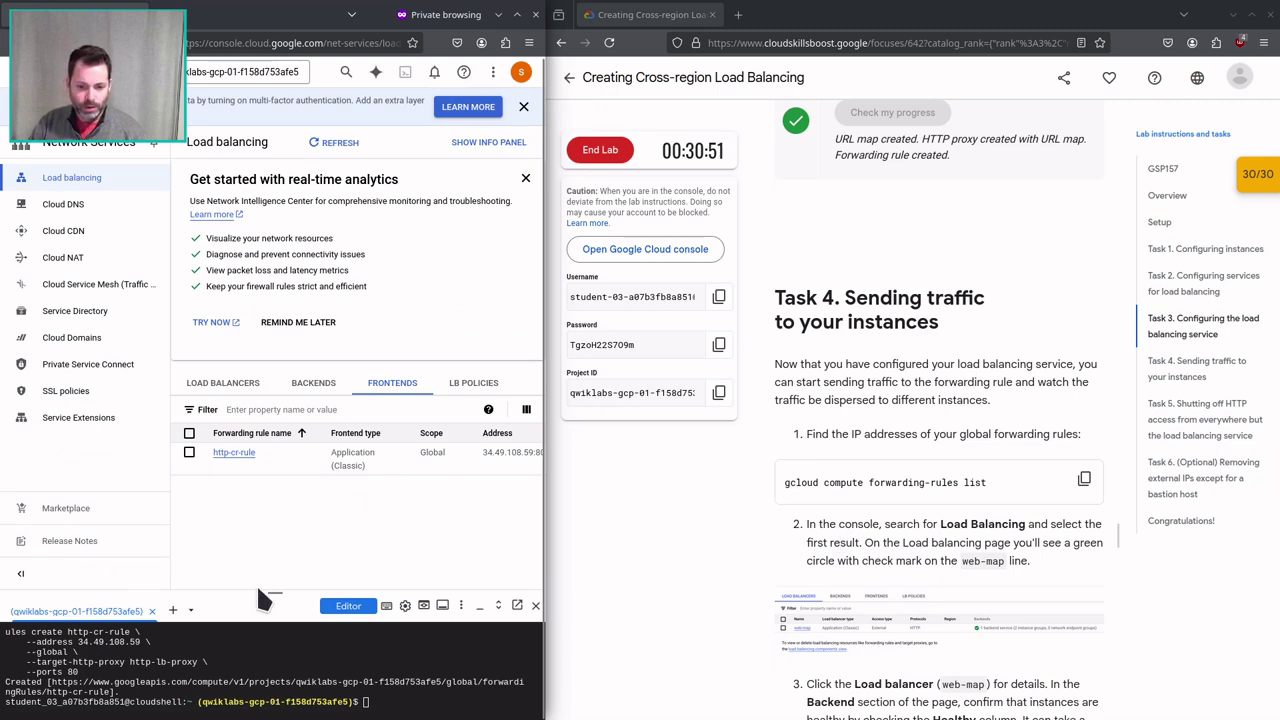
pyautogui.moveTo(265, 590); pyautogui.dragTo(265, 408)
pyautogui.click(1084, 478)
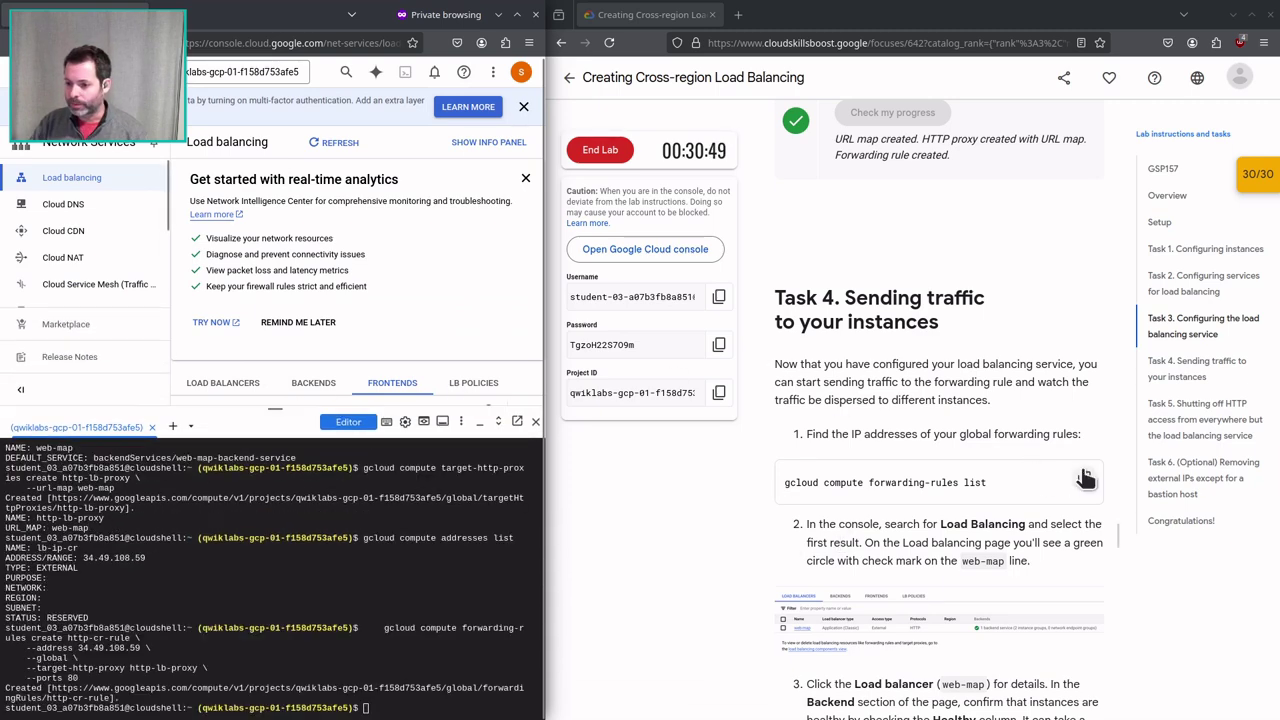
pyautogui.click(458, 570)
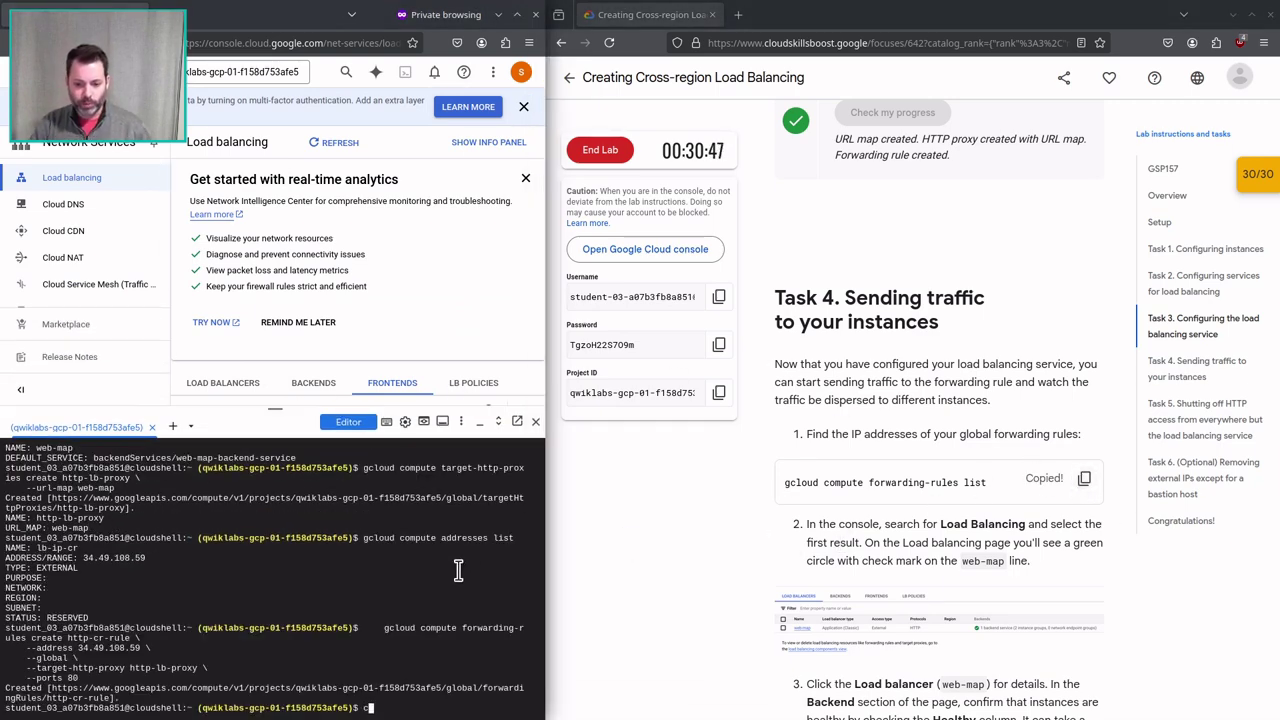
pyautogui.write('clear')
pyautogui.press('Return')
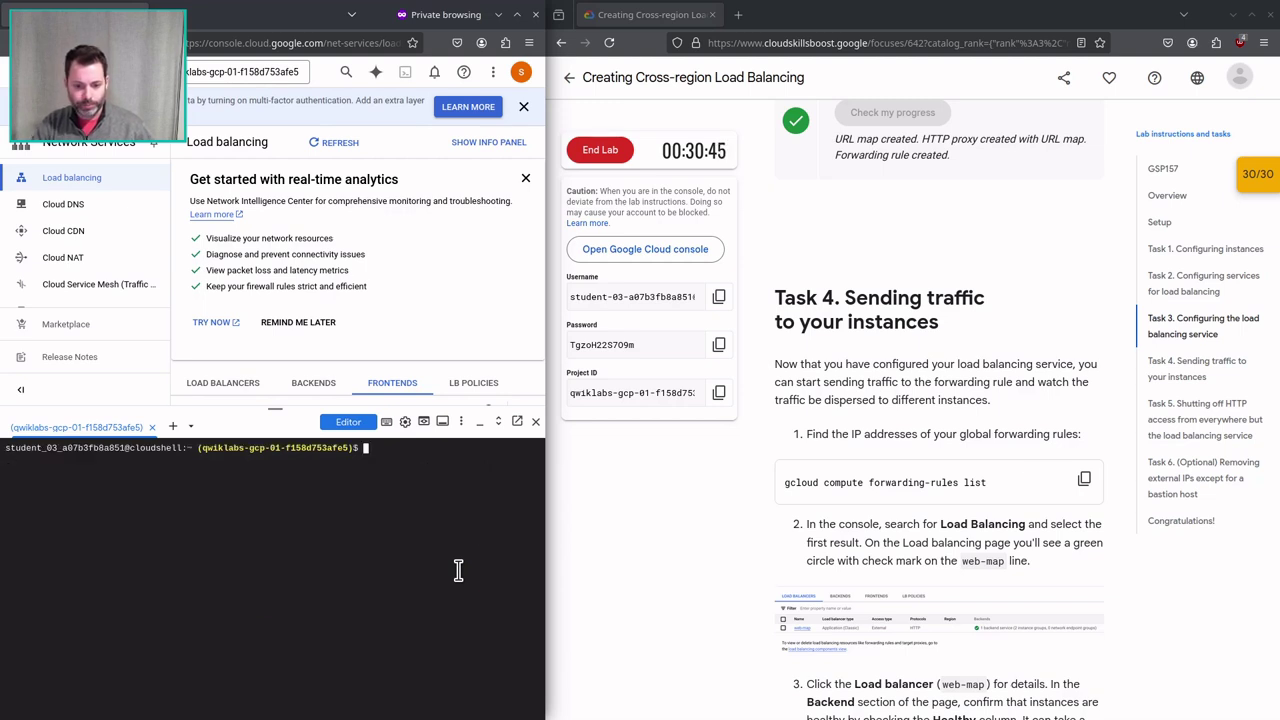
pyautogui.hotkey('ctrl', 'v')
pyautogui.press('Return')
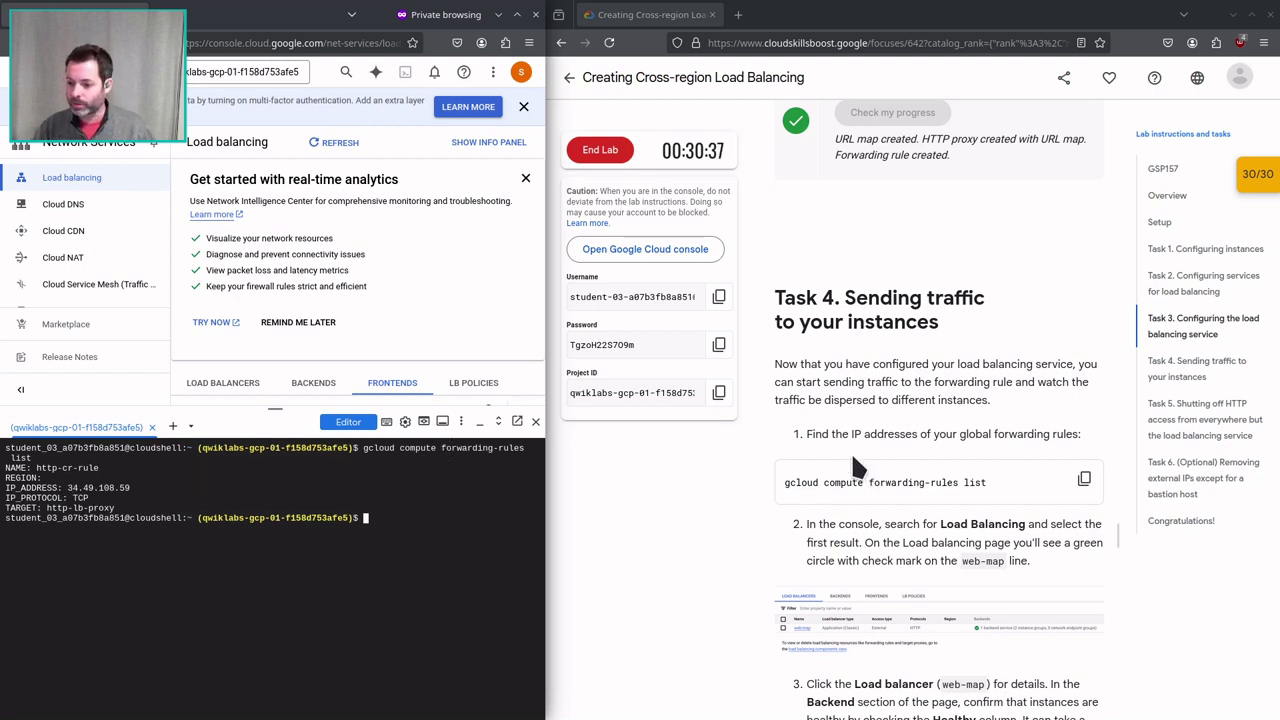
# Show the load balancers list with more room than Cloud Shell and dismiss the Cloud CDN and Cloud Armor notice.
pyautogui.scroll(-2, 852, 458)
pyautogui.scroll(-1, 893, 423)
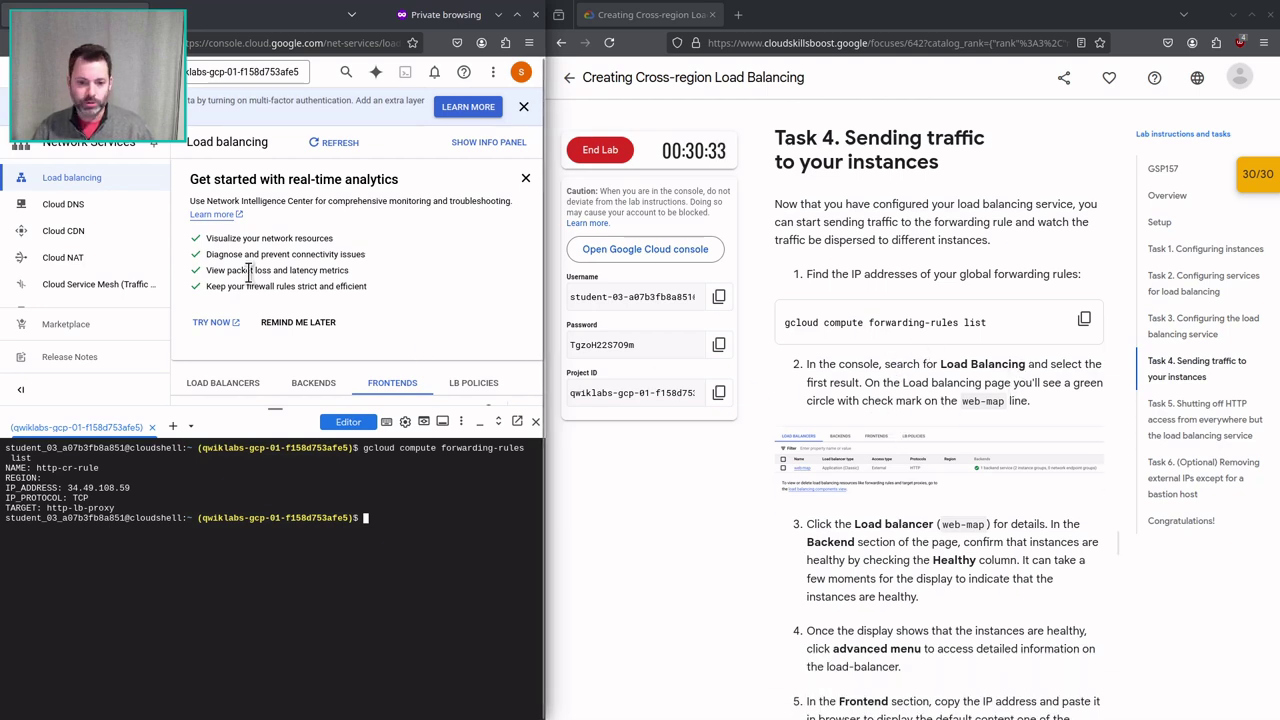
pyautogui.click(255, 378)
pyautogui.scroll(-1, 294, 290)
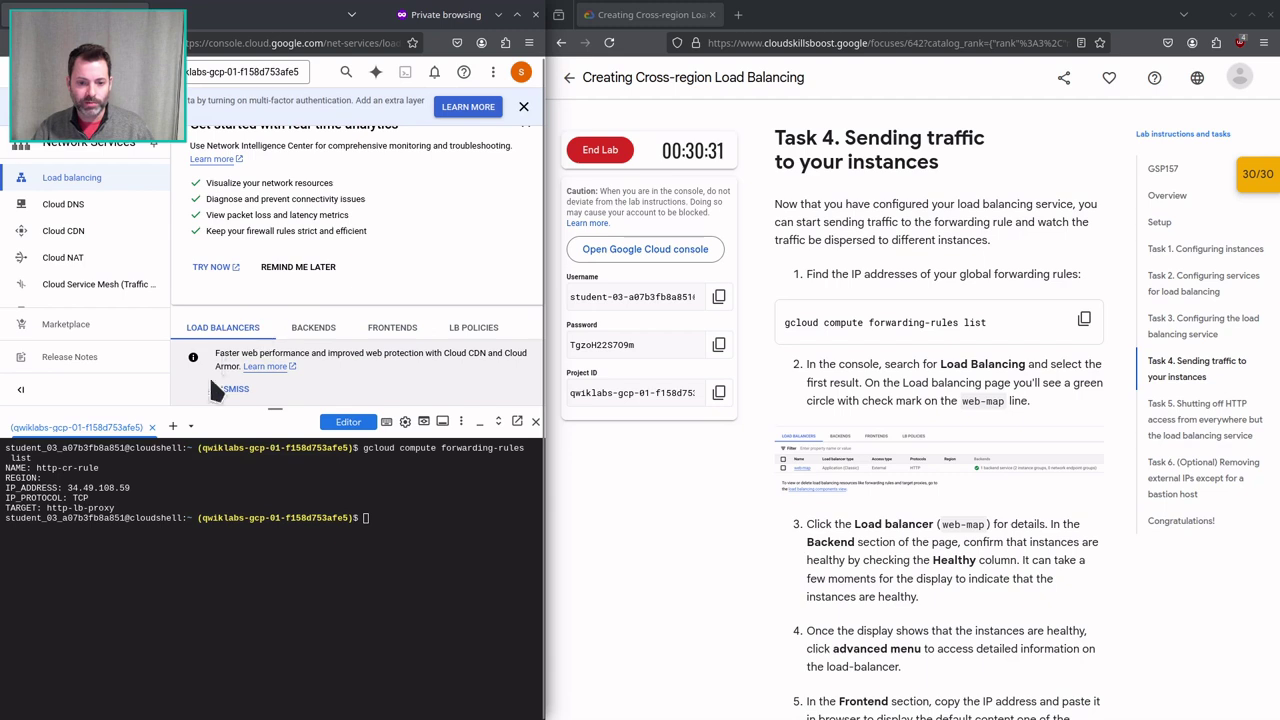
pyautogui.moveTo(275, 408); pyautogui.dragTo(275, 540)
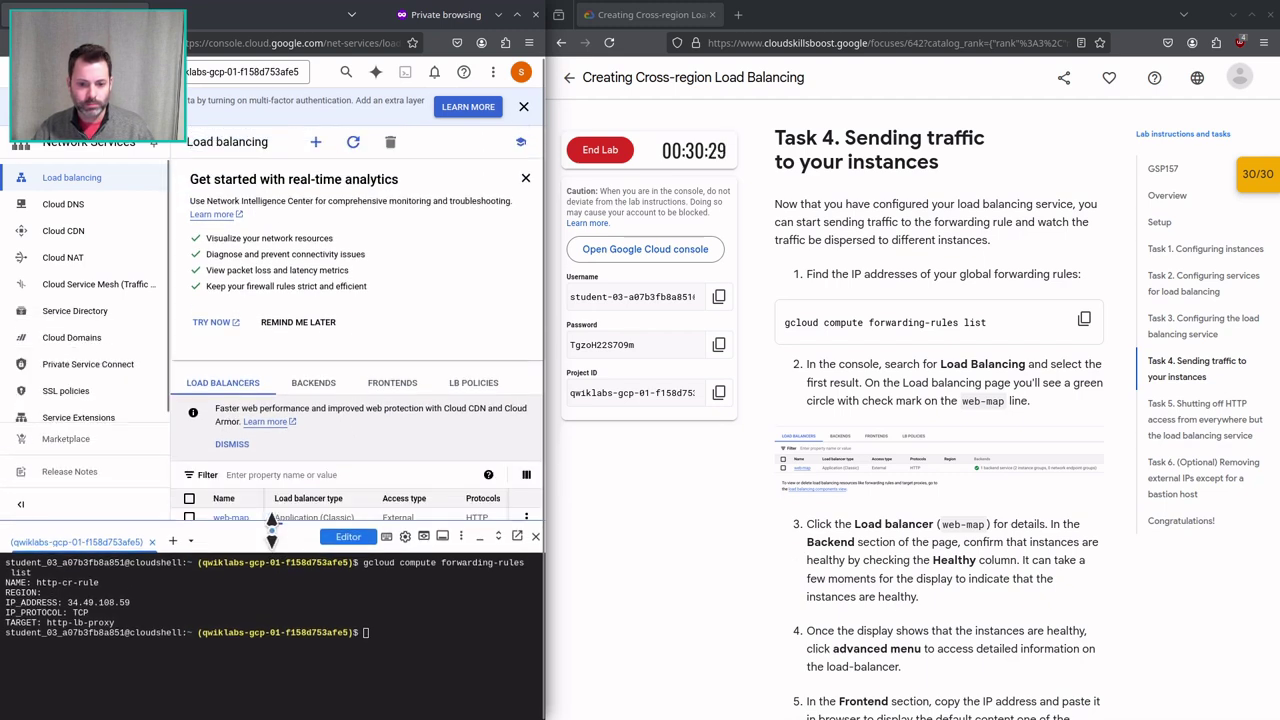
pyautogui.click(255, 444)
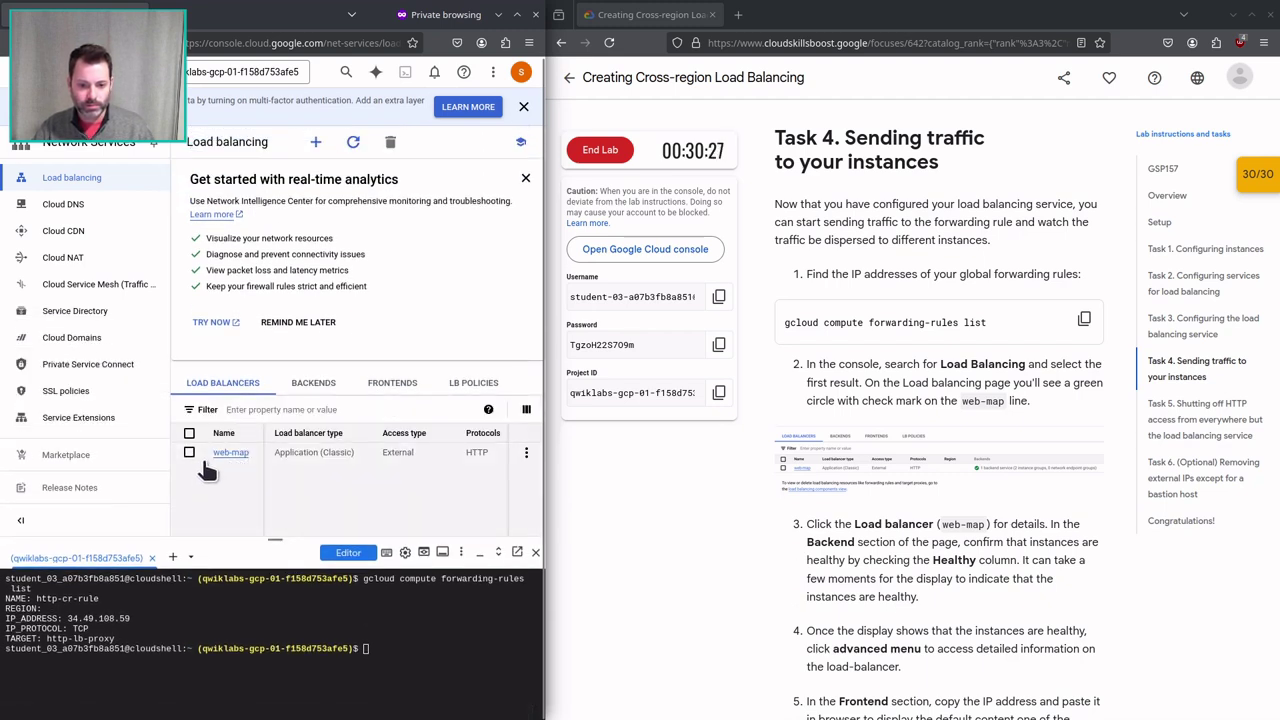
pyautogui.scroll(-1, 252, 515)
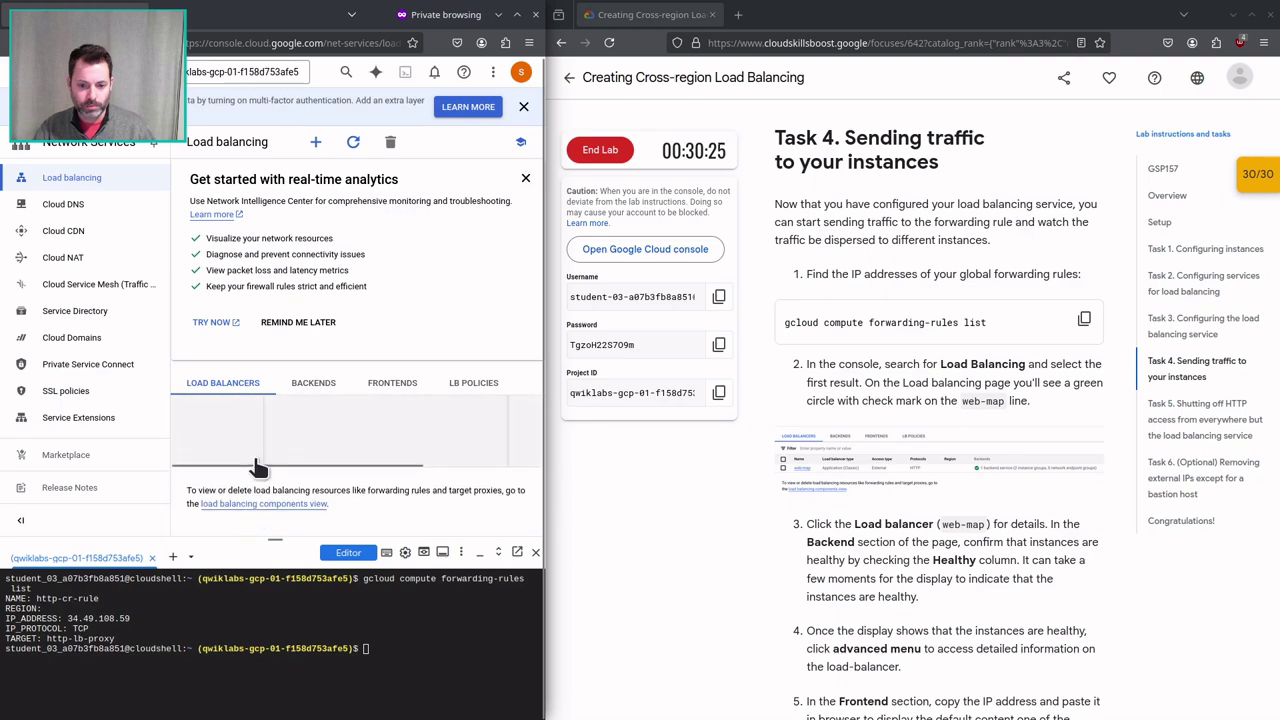
# Widen the console window, examine web-map's backend status in the load balancers list, and enlarge Cloud Shell again.
pyautogui.moveTo(545, 300); pyautogui.dragTo(622, 300)
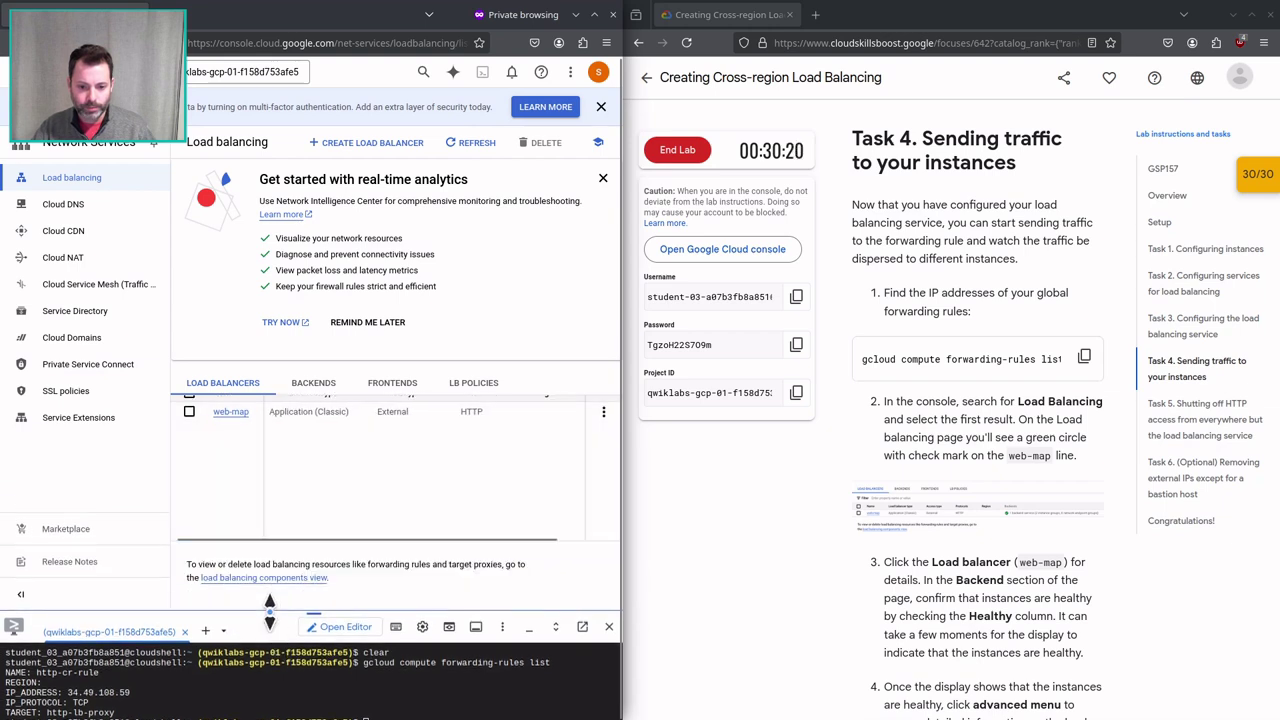
pyautogui.moveTo(280, 540); pyautogui.dragTo(463, 542)
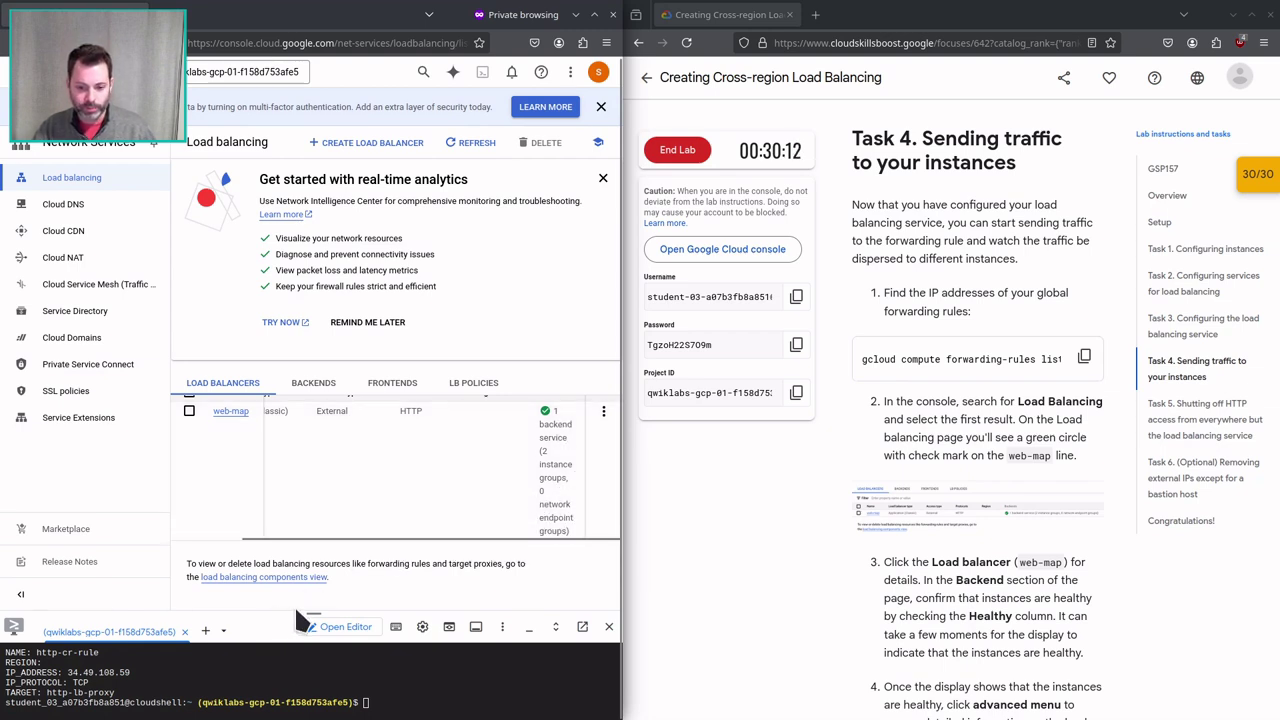
pyautogui.moveTo(300, 618); pyautogui.dragTo(320, 485)
pyautogui.scroll(-1, 930, 313)
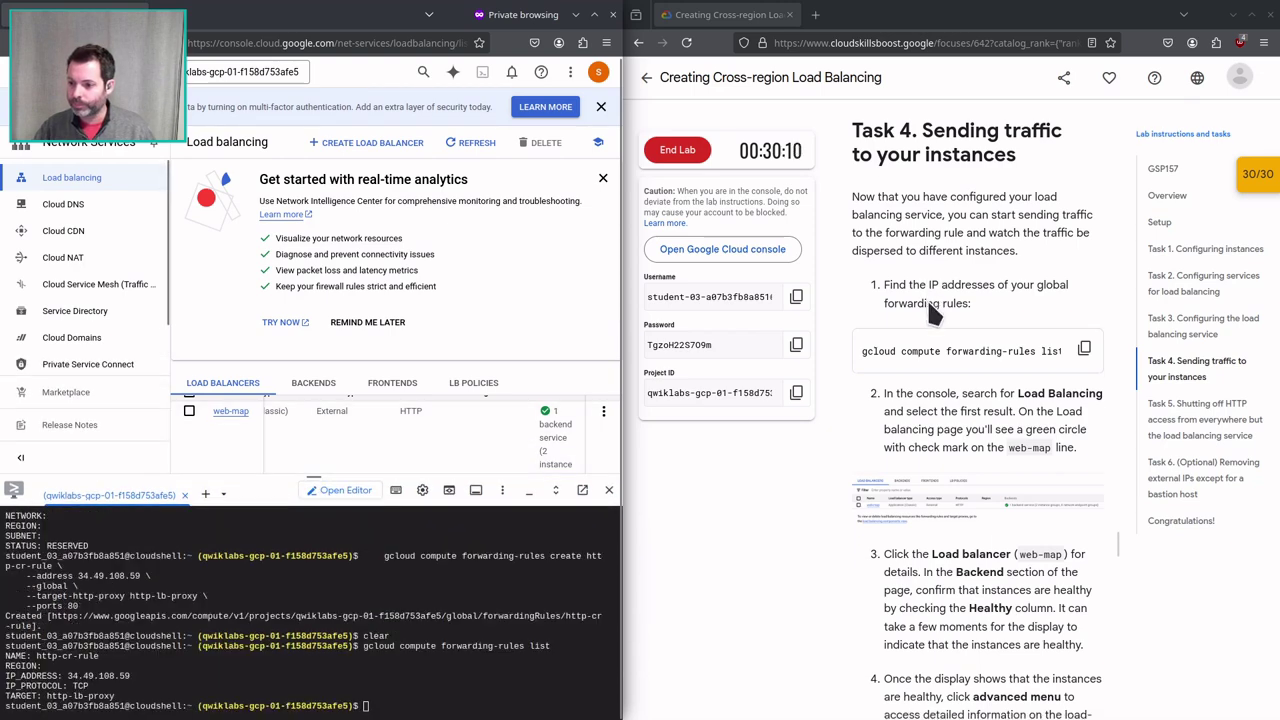
# Open web-map's details from the load balancers list and examine its frontend and the health of its backends in an enlarged window.
pyautogui.scroll(-2, 930, 313)
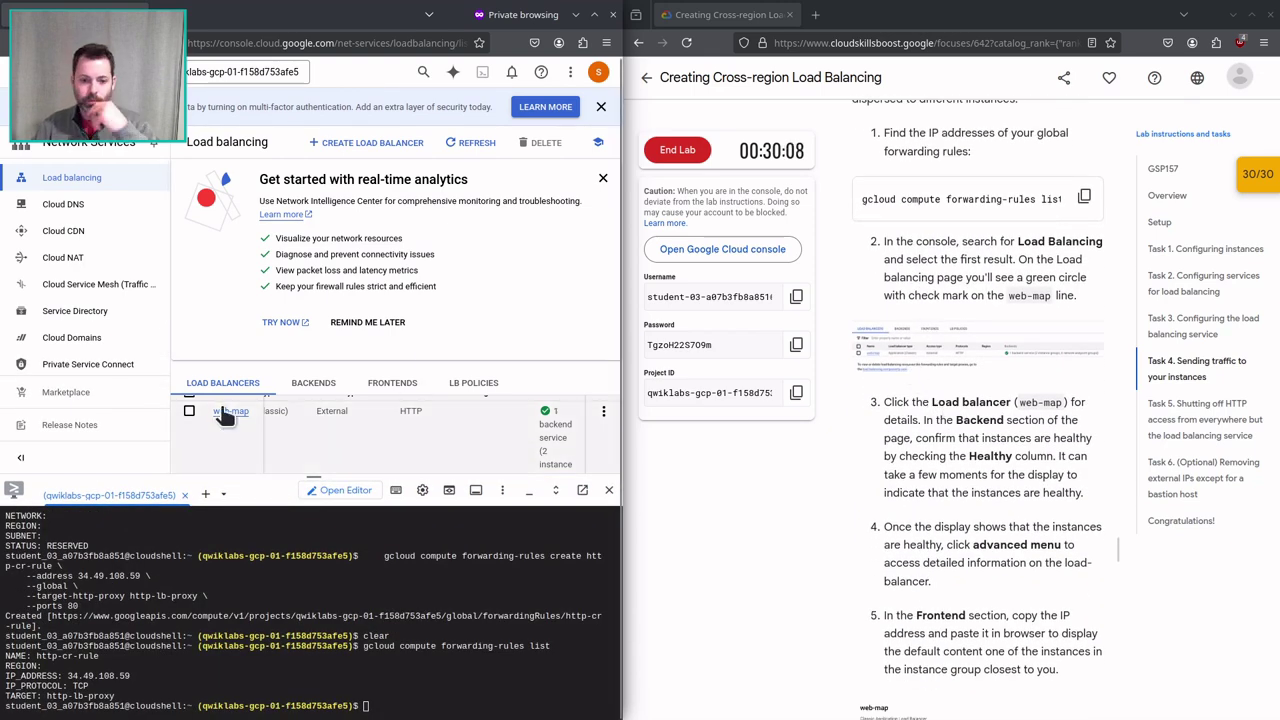
pyautogui.click(232, 412)
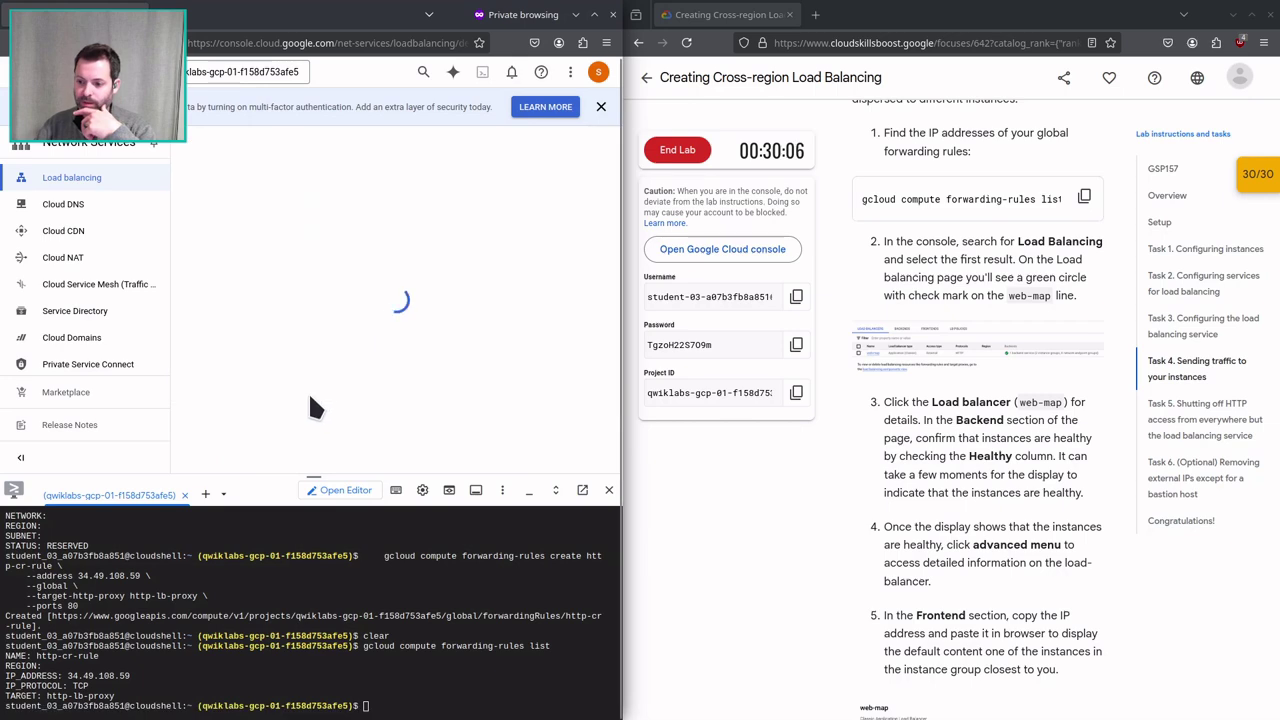
pyautogui.scroll(-1, 362, 300)
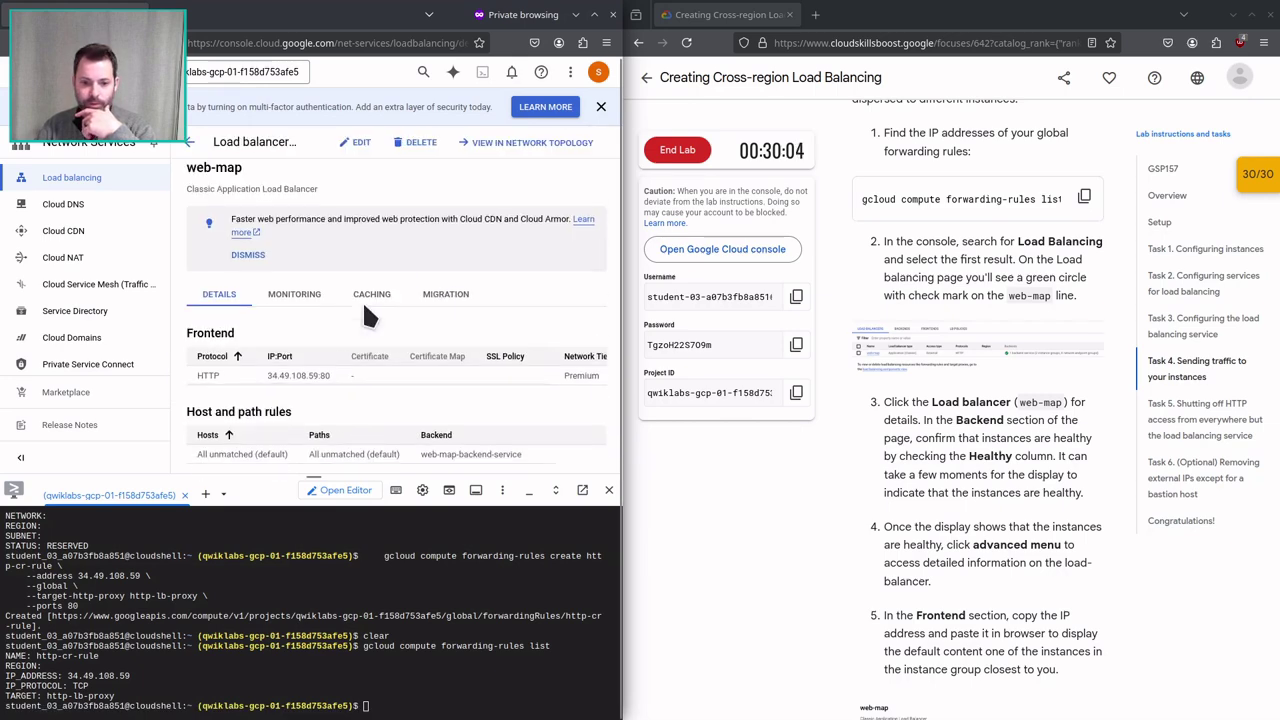
pyautogui.scroll(1, 325, 260)
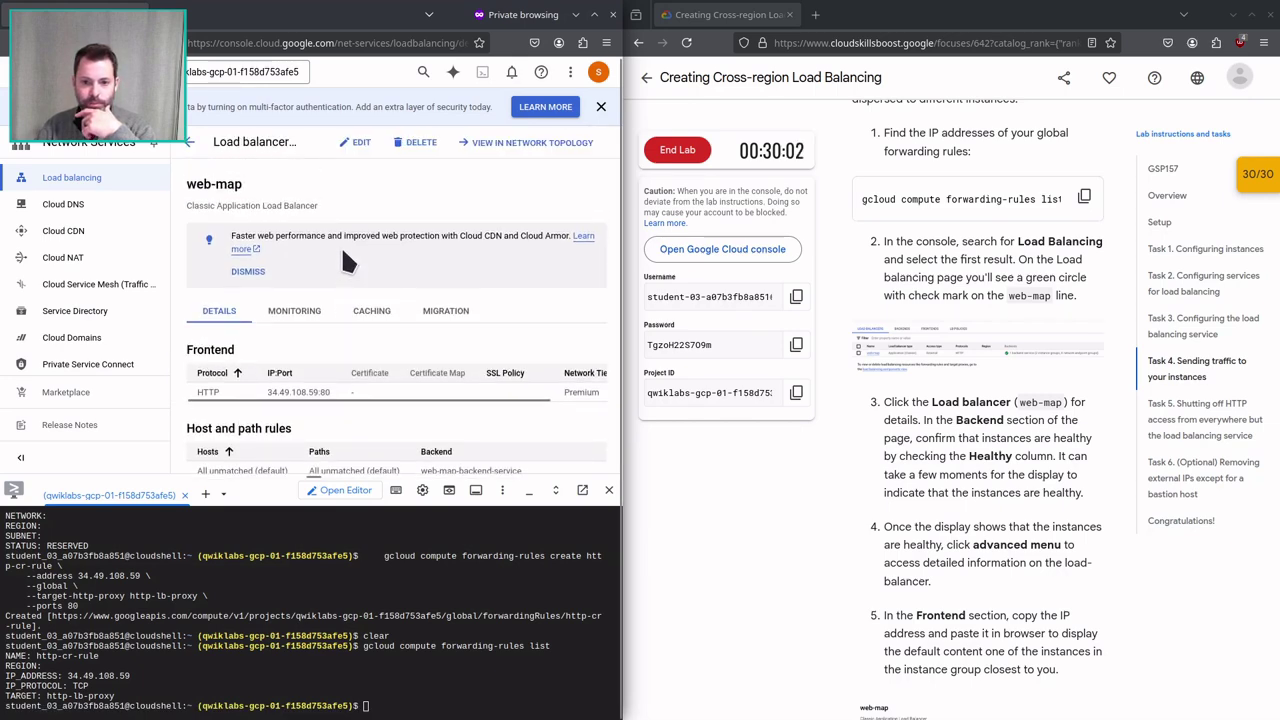
pyautogui.doubleClick(323, 25)
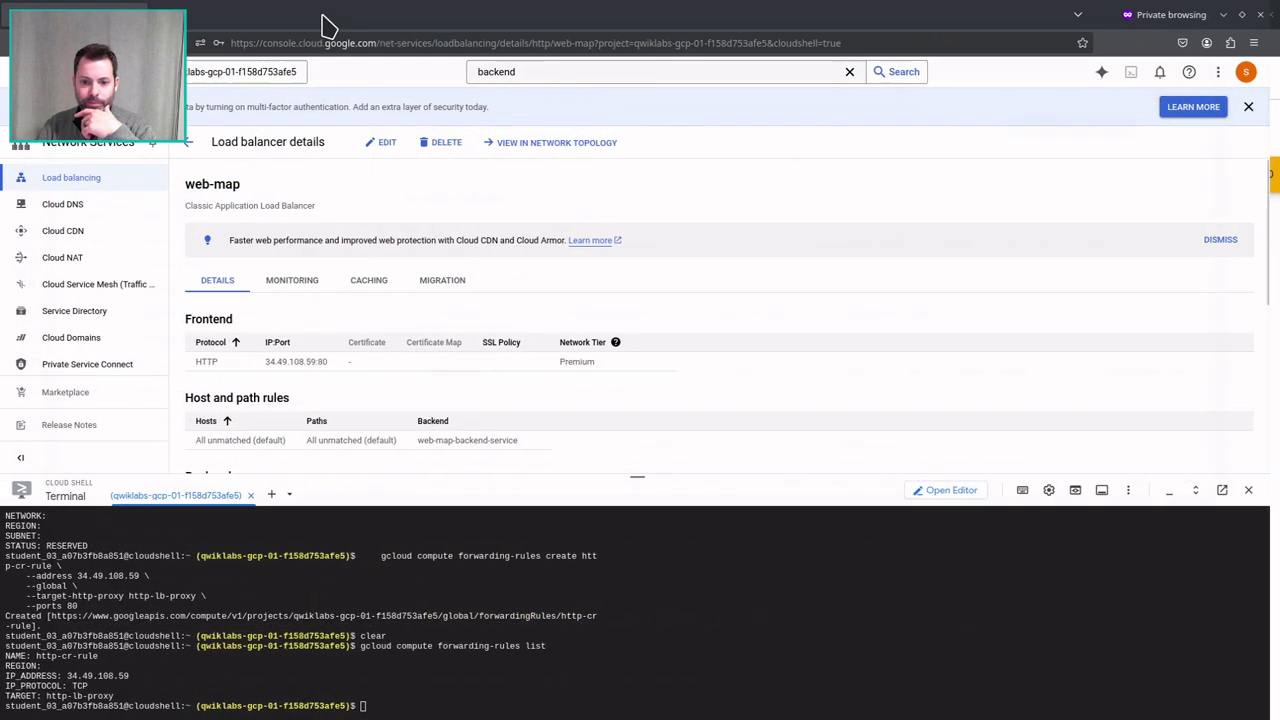
pyautogui.scroll(-2, 425, 355)
pyautogui.scroll(-6, 425, 355)
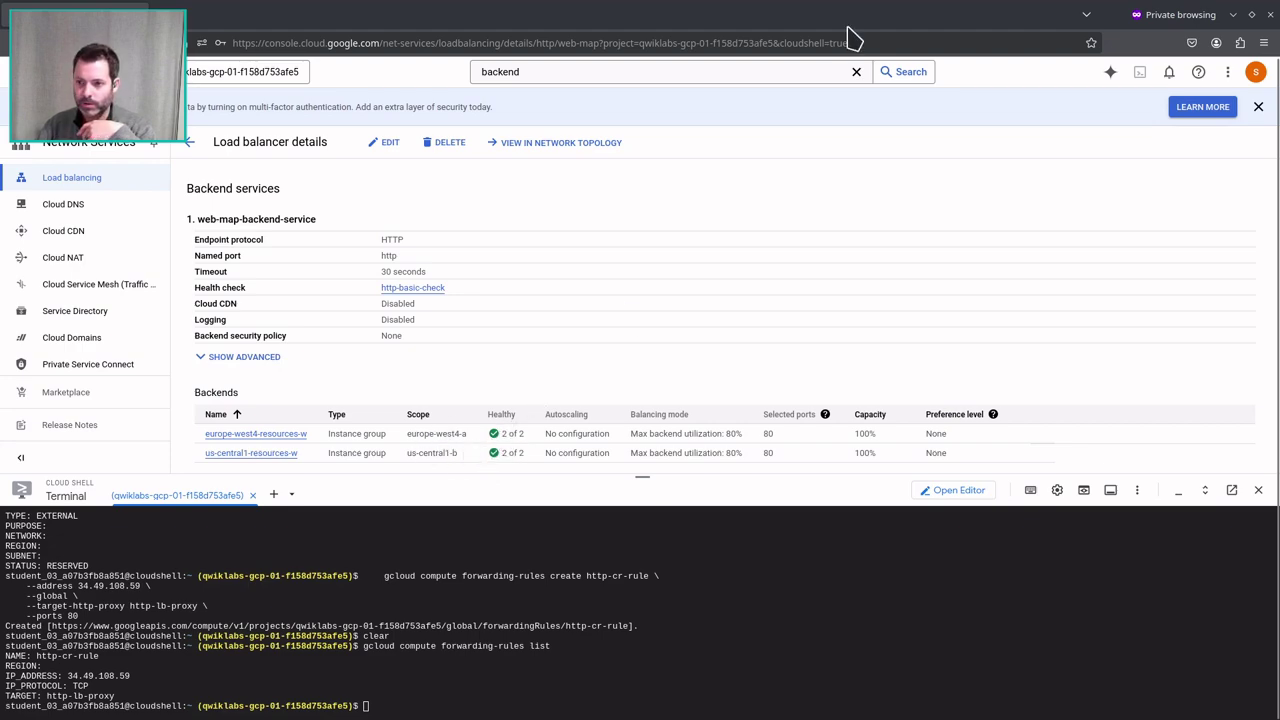
pyautogui.moveTo(850, 18); pyautogui.dragTo(5, 270)
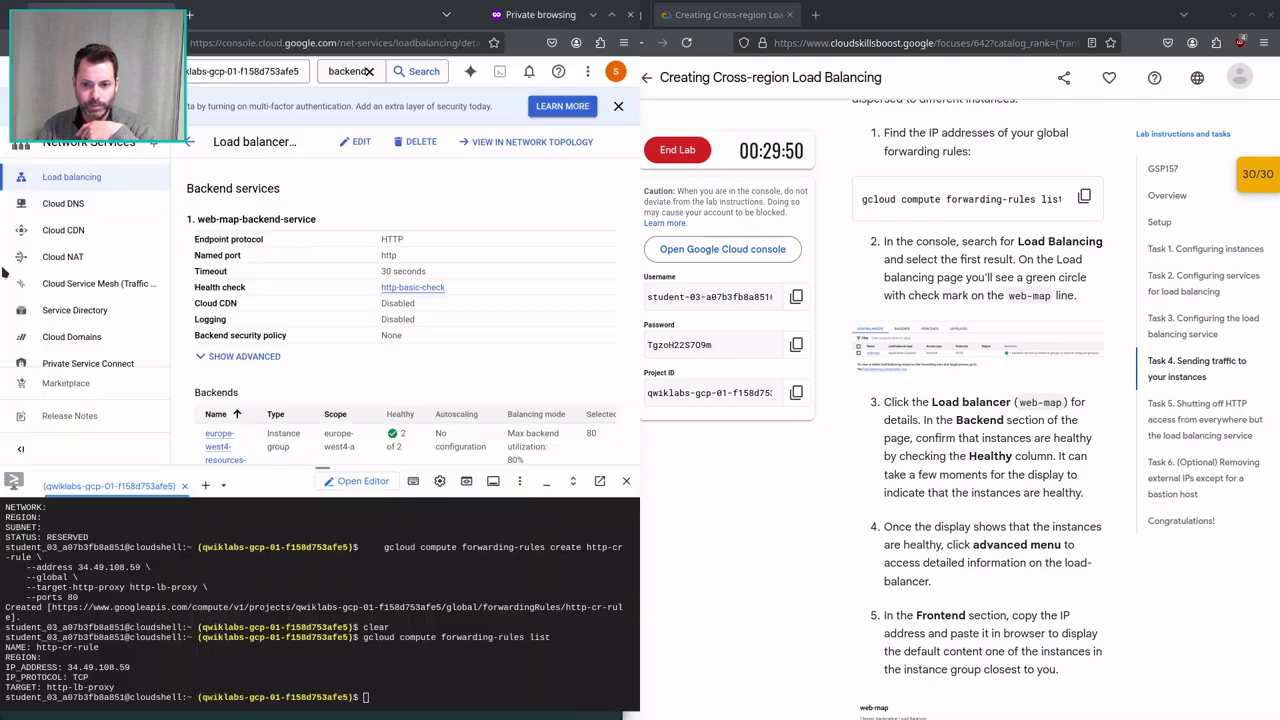
# Copy web-map's frontend IP and port from its details and load that address in a new private tab.
pyautogui.scroll(-3, 970, 378)
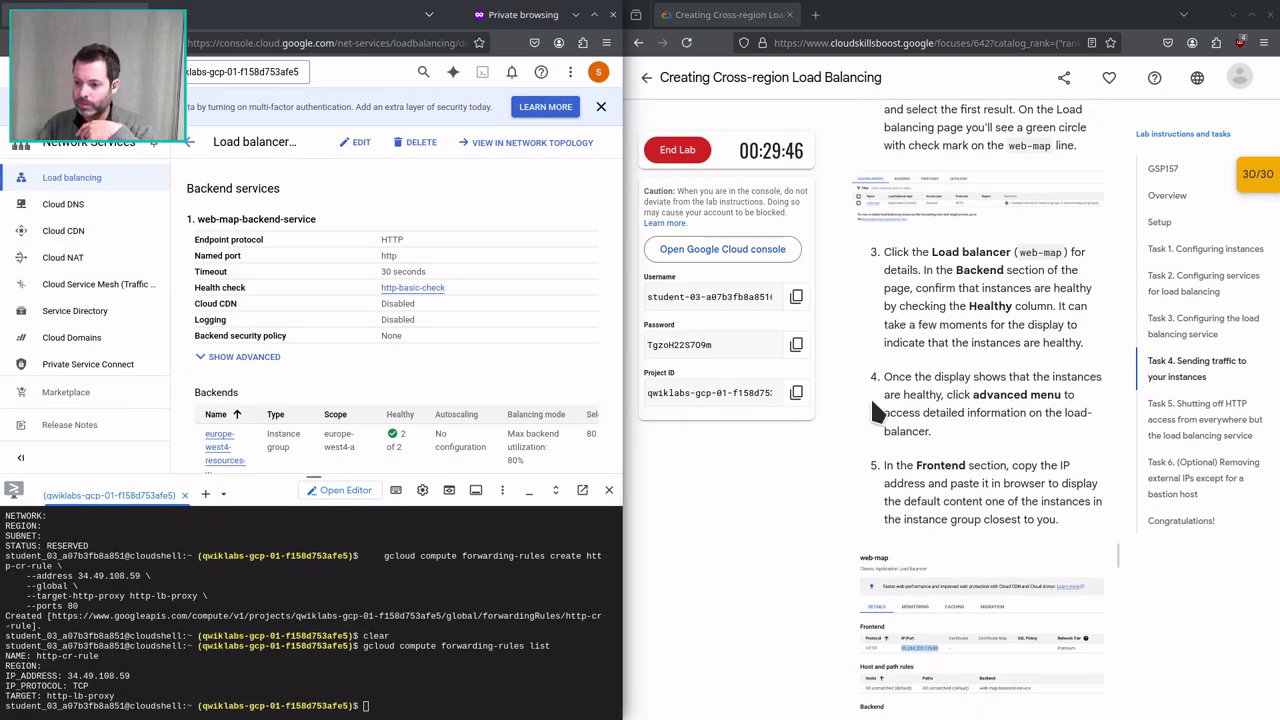
pyautogui.scroll(-3, 870, 396)
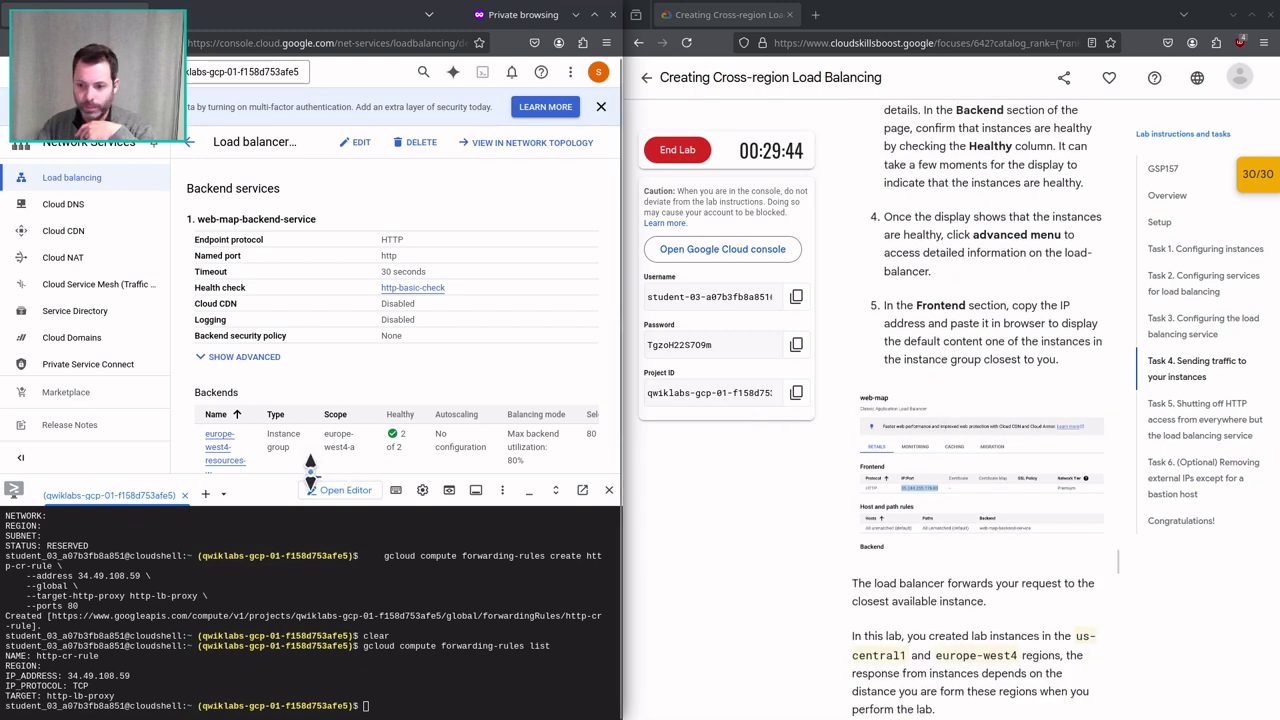
pyautogui.moveTo(310, 470); pyautogui.dragTo(314, 550)
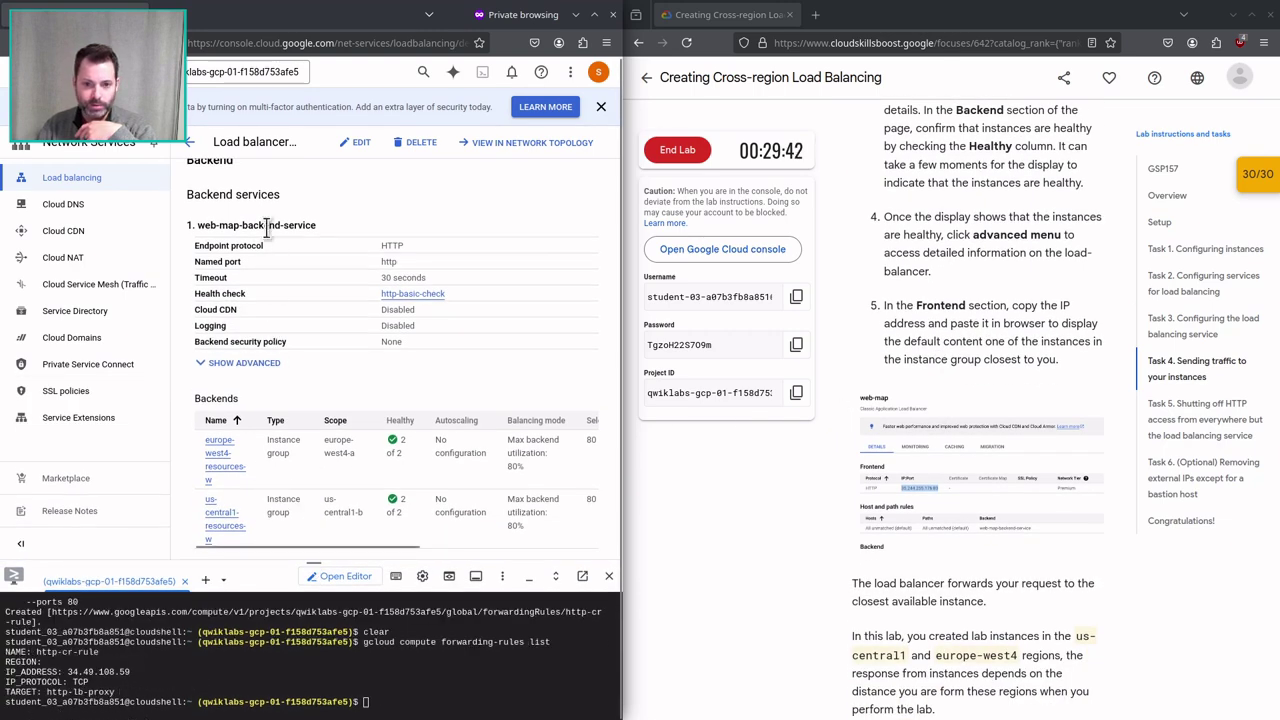
pyautogui.scroll(4, 241, 340)
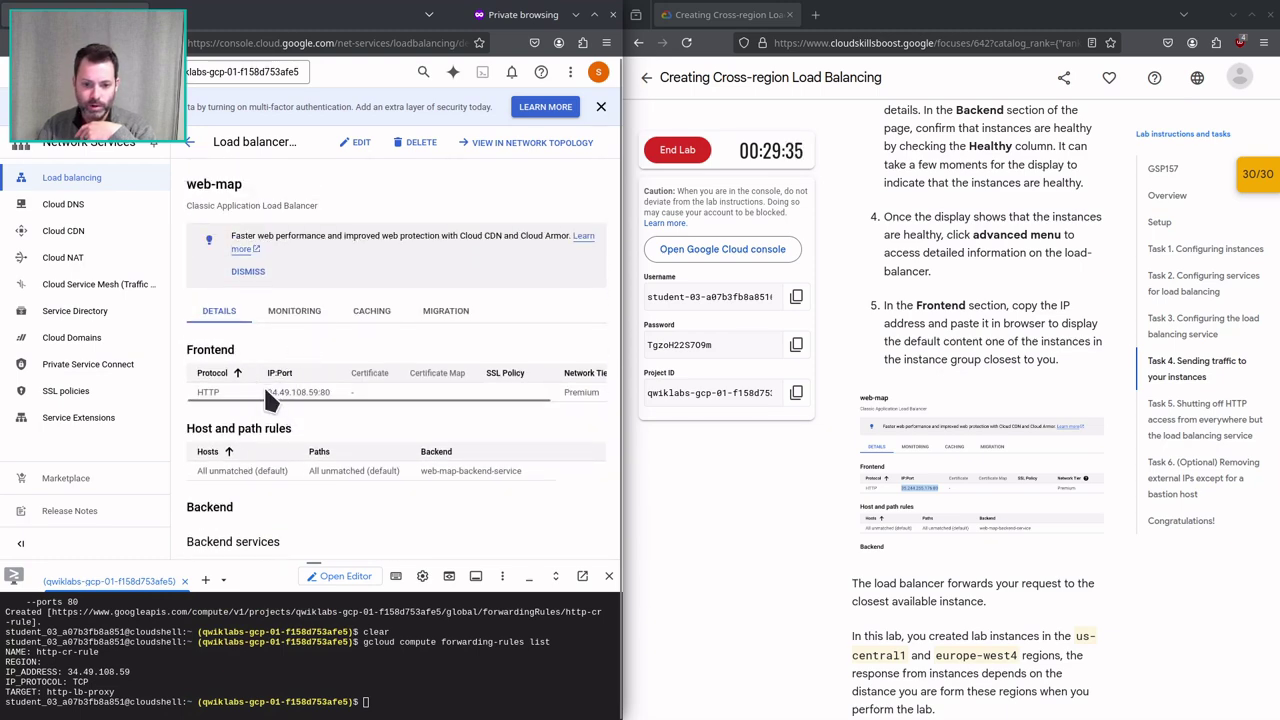
pyautogui.moveTo(265, 391); pyautogui.dragTo(333, 391)
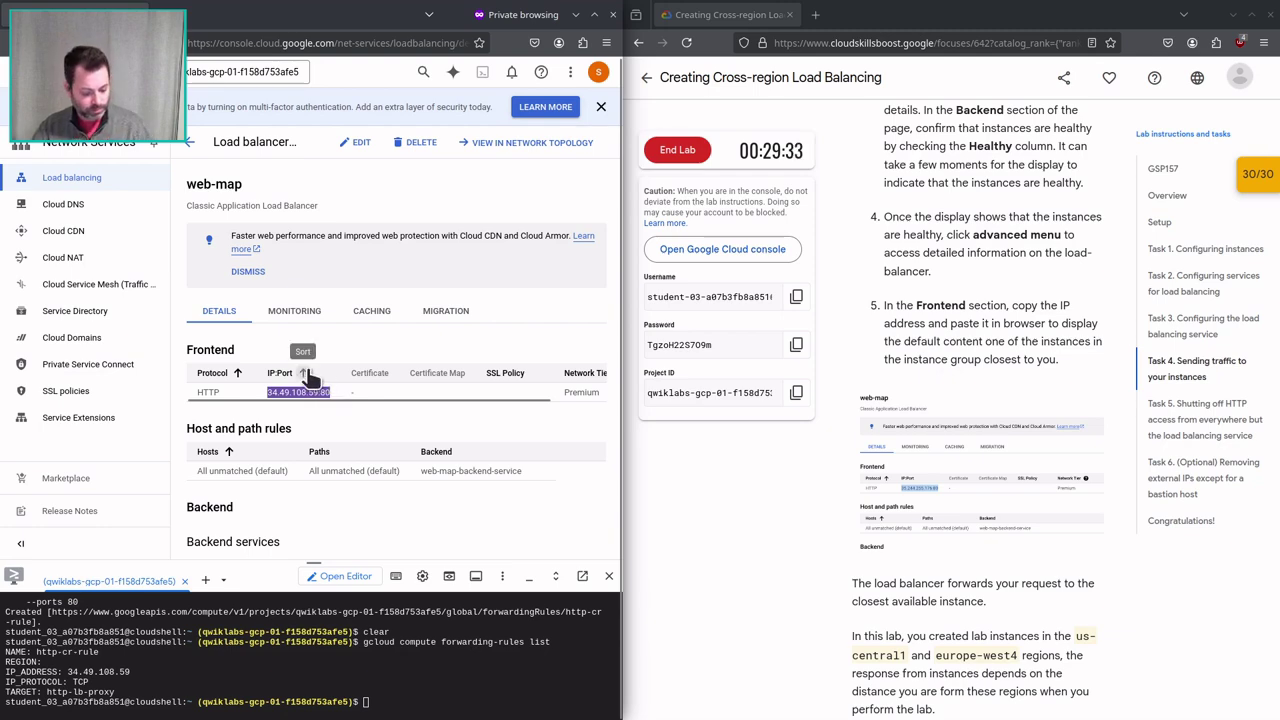
pyautogui.hotkey('ctrl', 'c')
pyautogui.hotkey('ctrl', 'shift', 'p')
pyautogui.hotkey('ctrl', 'v')
pyautogui.hotkey('ctrl', 'f')
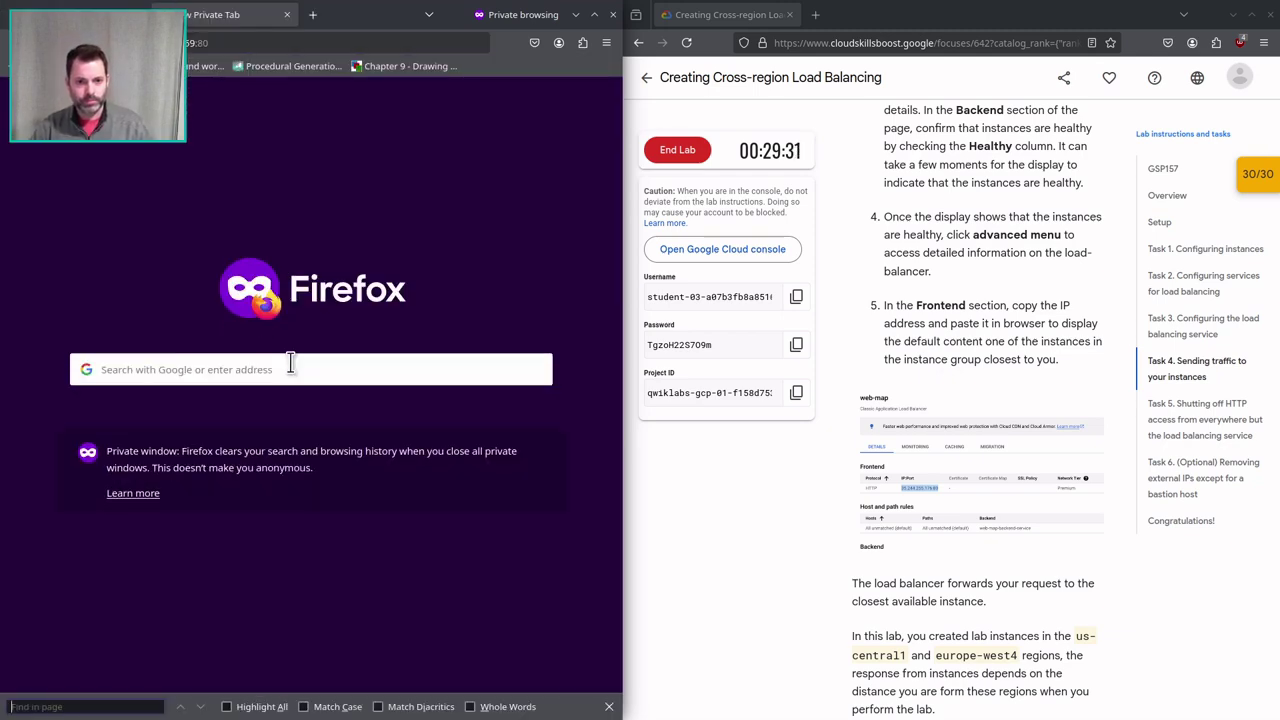
pyautogui.click(240, 39)
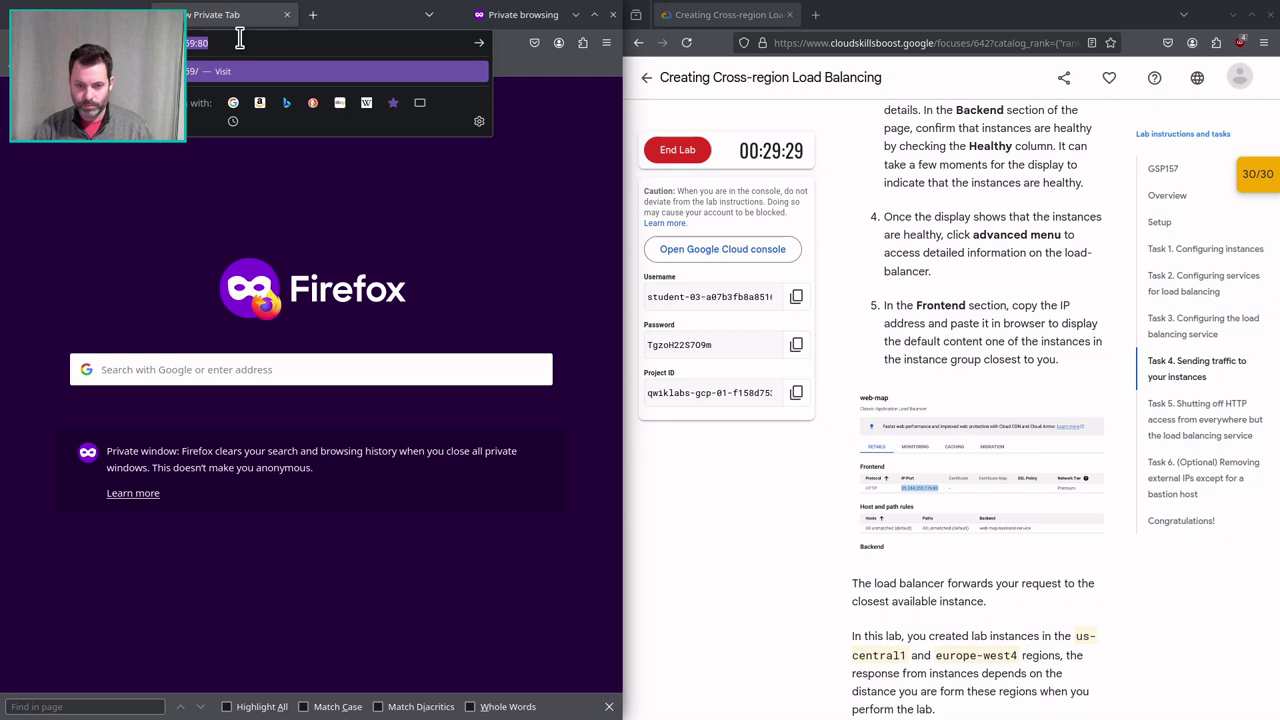
pyautogui.press('Return')
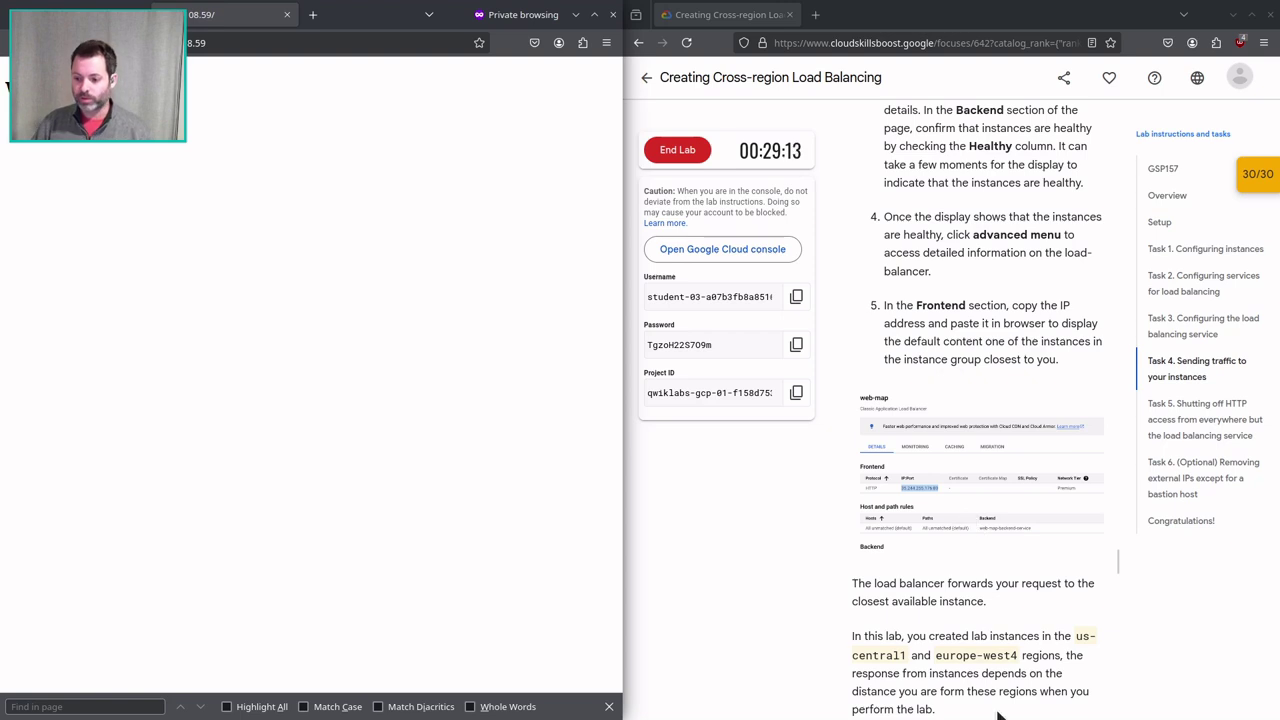
# Read the rest of the lab's Task 4 on reloading the page, through to Task 5's firewall commands.
pyautogui.scroll(-2, 884, 590)
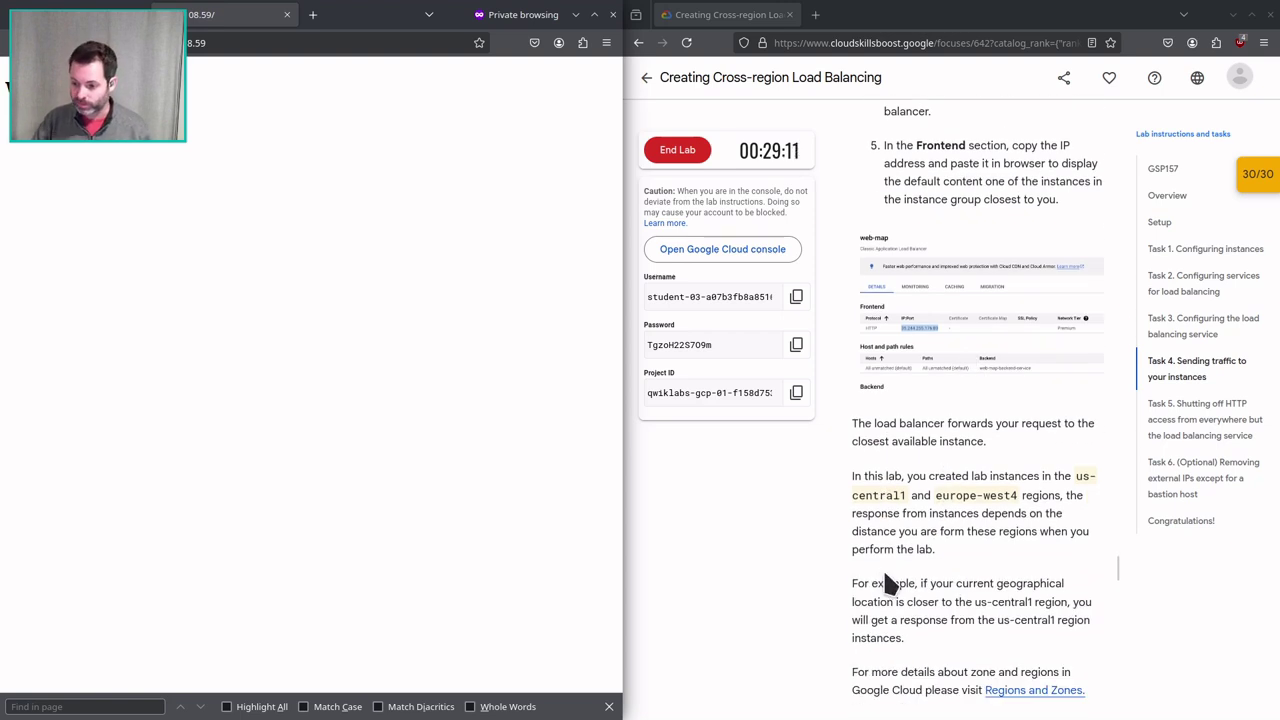
pyautogui.scroll(-4, 884, 575)
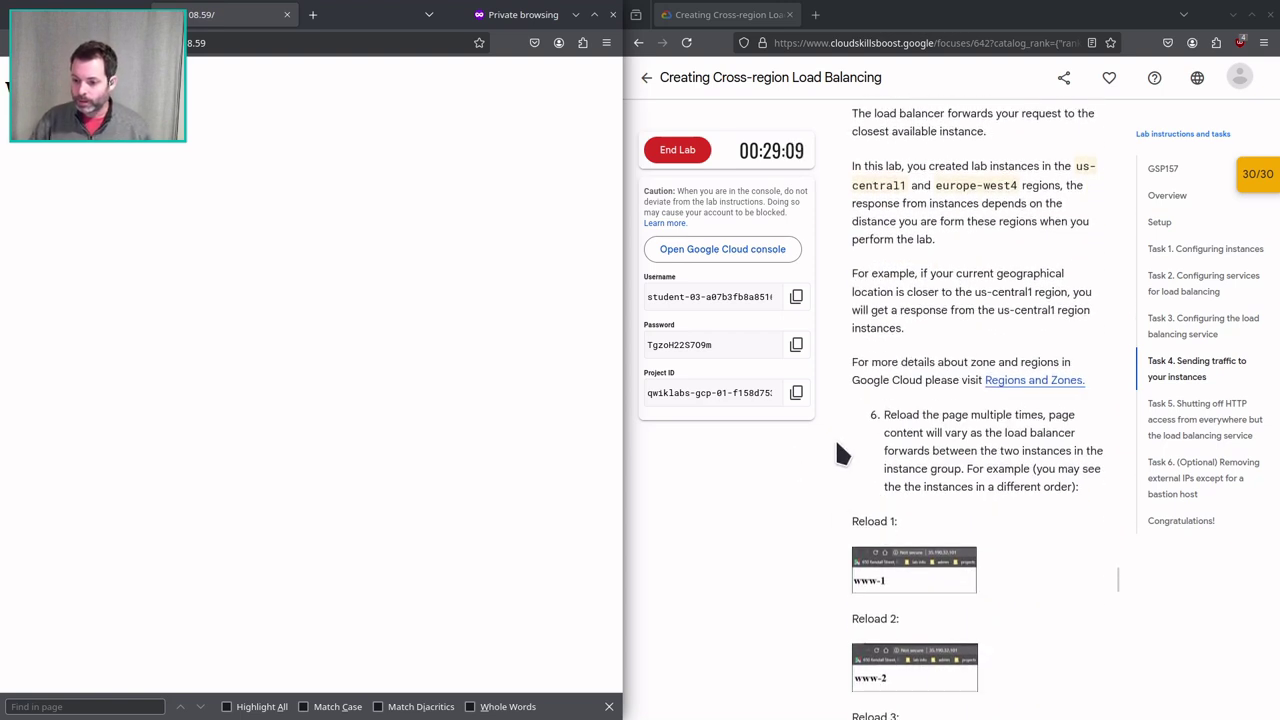
pyautogui.scroll(-4, 840, 453)
pyautogui.scroll(-2, 899, 454)
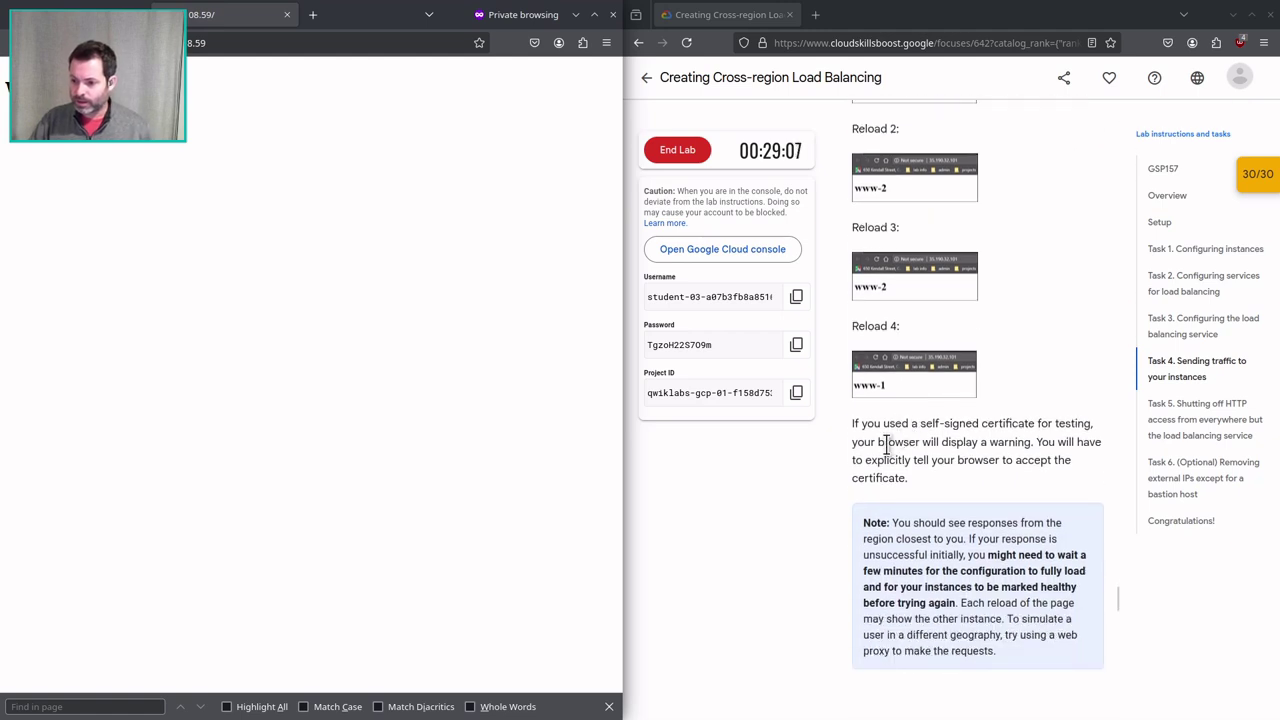
pyautogui.scroll(-5, 885, 444)
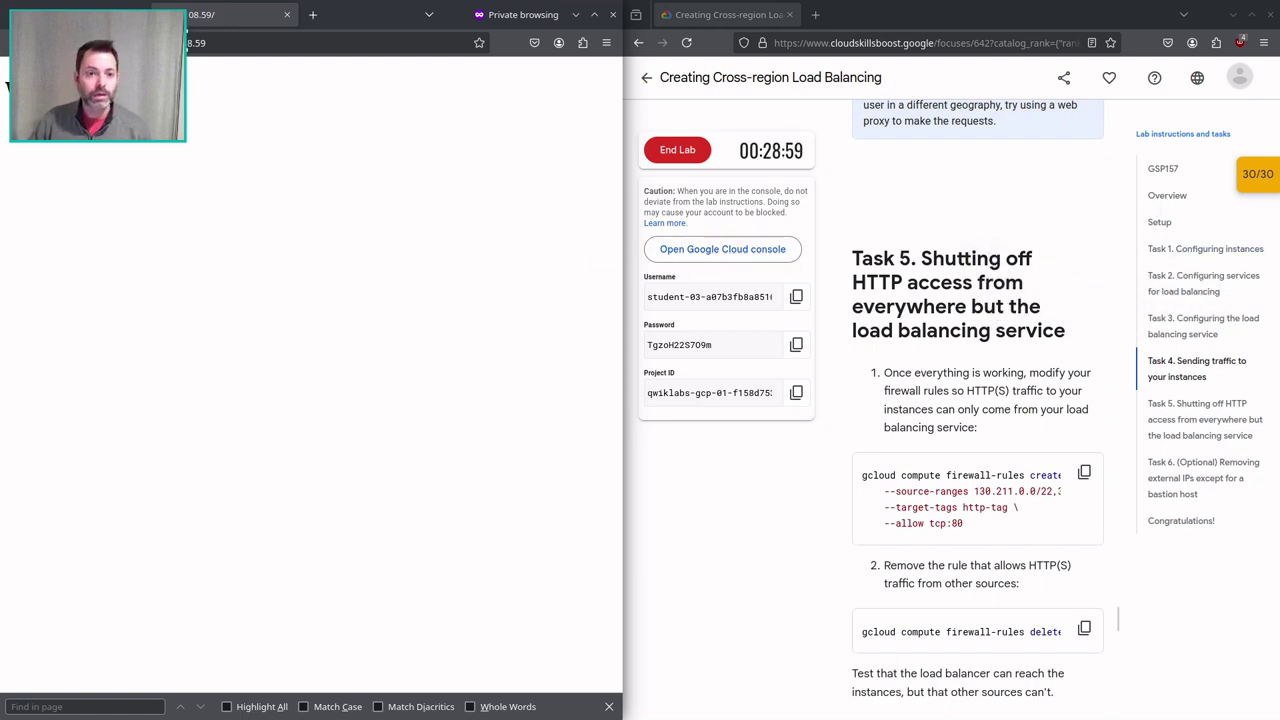
# Return to the console tab and search the Cloud Shell command history for curl commands with history | grep curl.
pyautogui.hotkey('ctrl', 'pageup')
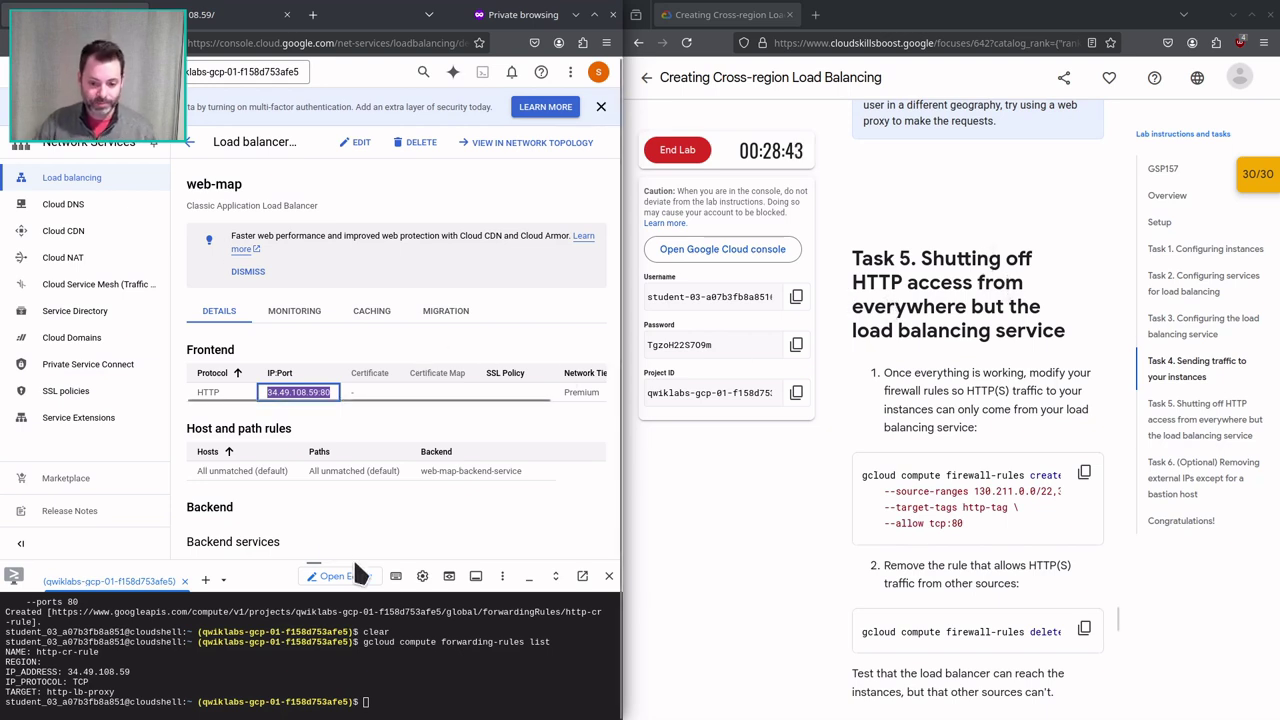
pyautogui.click(436, 684)
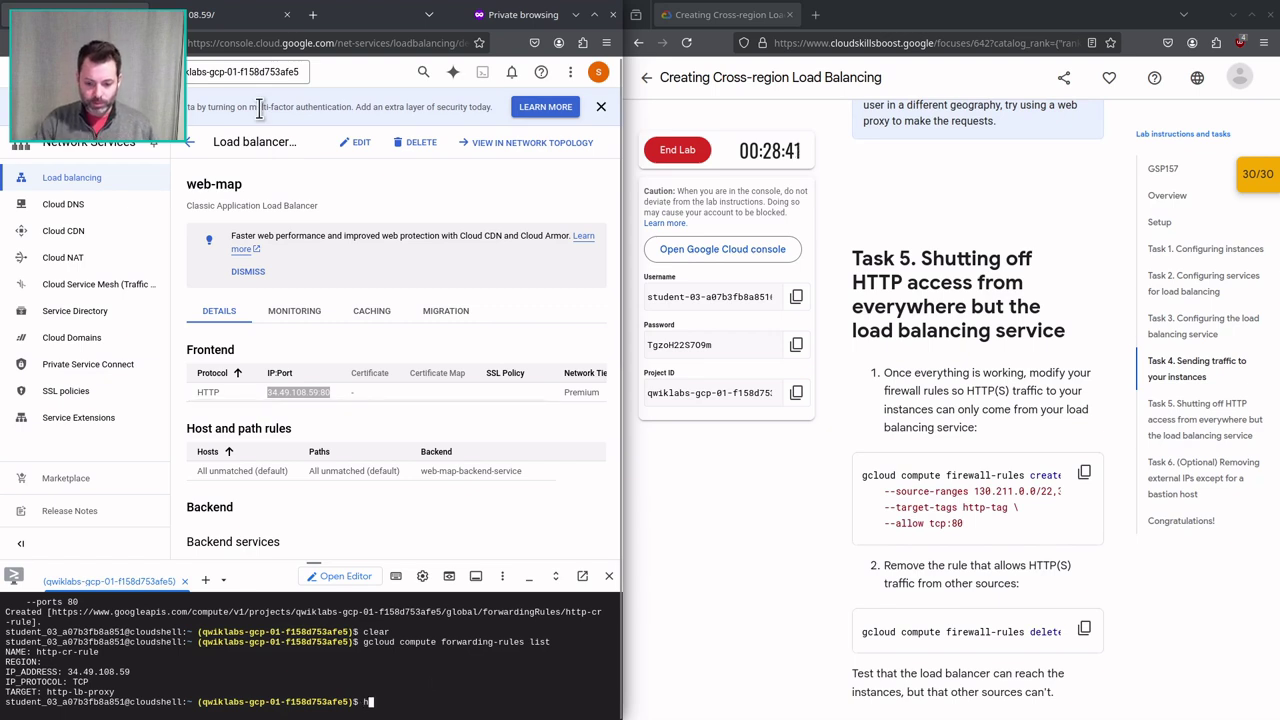
pyautogui.write('history | grep')
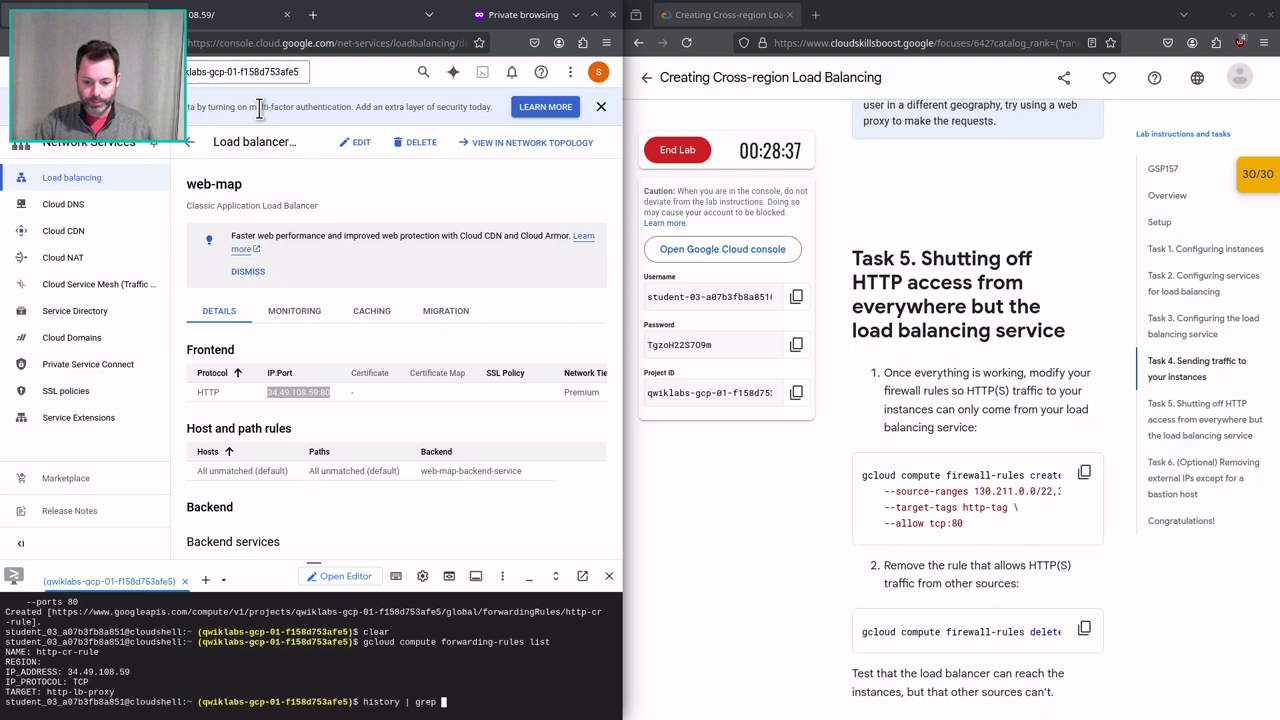
pyautogui.write(' curl')
pyautogui.press('Return')
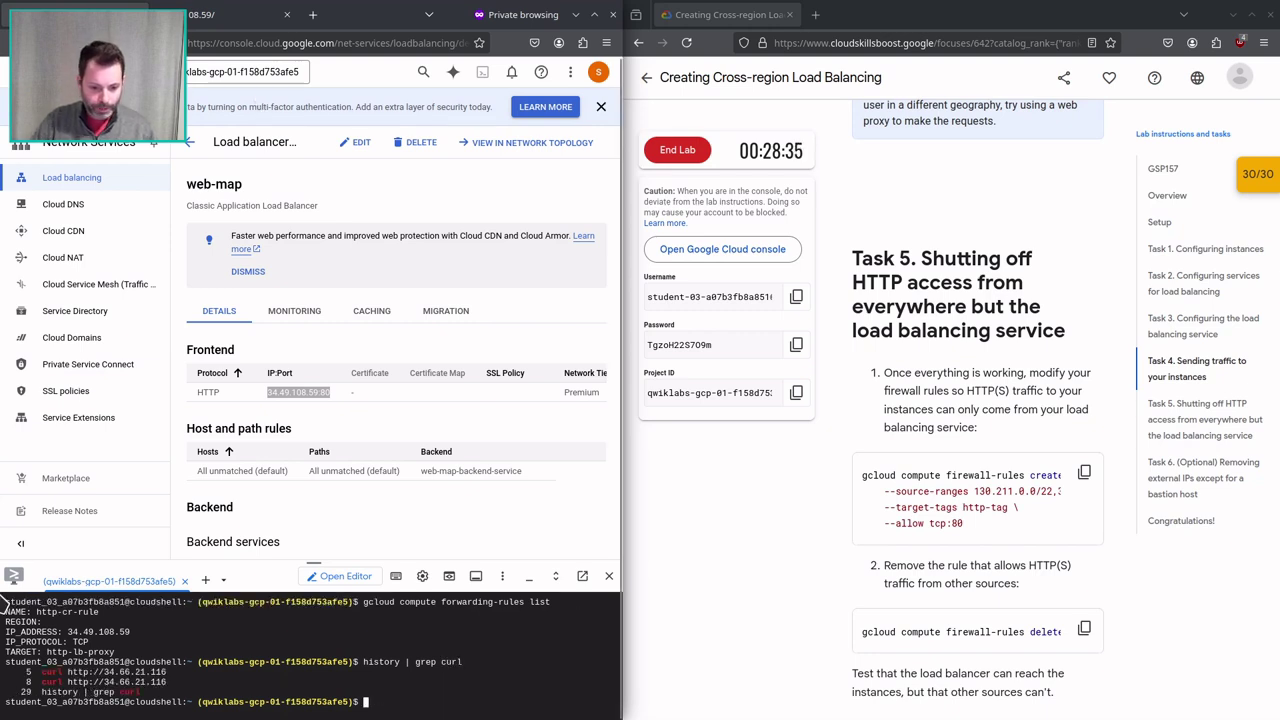
pyautogui.moveTo(40, 682); pyautogui.dragTo(182, 682)
pyautogui.hotkey('ctrl', 'c')
pyautogui.hotkey('ctrl', 'v')
pyautogui.press('Return')
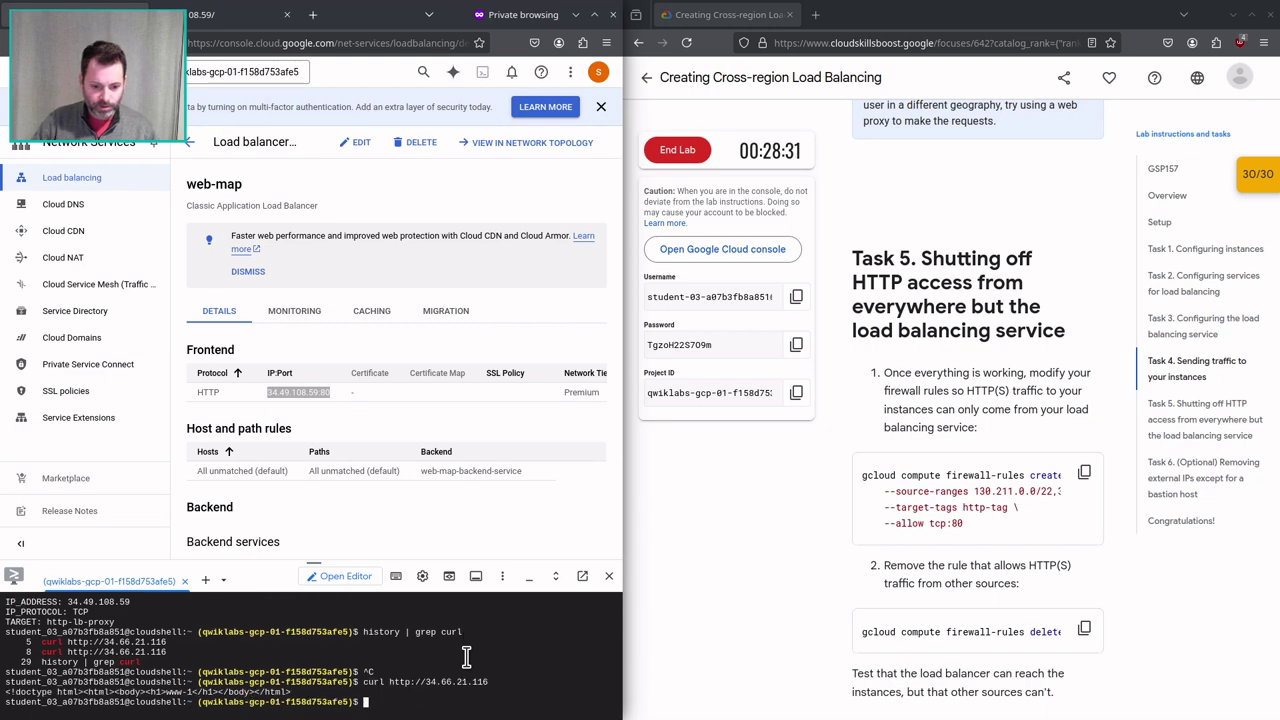
pyautogui.doubleClick(175, 684)
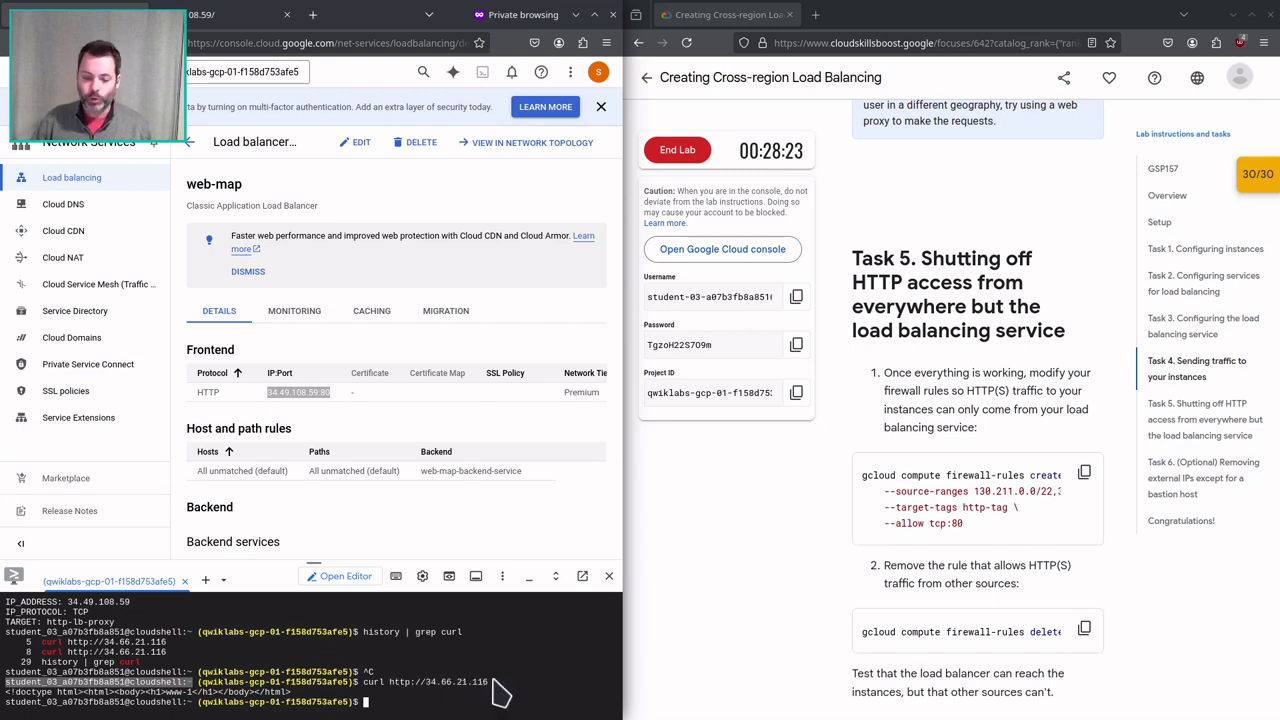
# Create the allow-lb-and-healthcheck firewall rule with the lab's command: source ranges 130.211.0.0/22,35.191.0.0/16, target tag http-tag, allow tcp:80.
pyautogui.click(1084, 471)
pyautogui.click(454, 632)
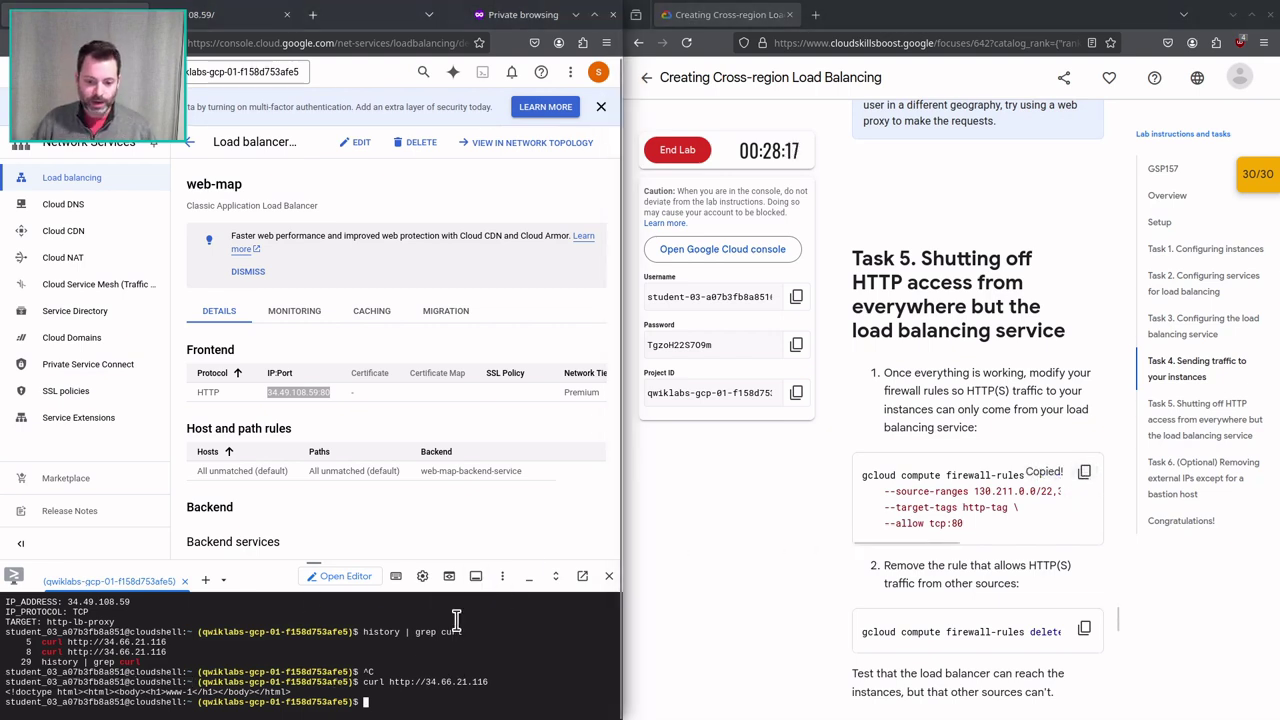
pyautogui.hotkey('ctrl', 'v')
pyautogui.press('Return')
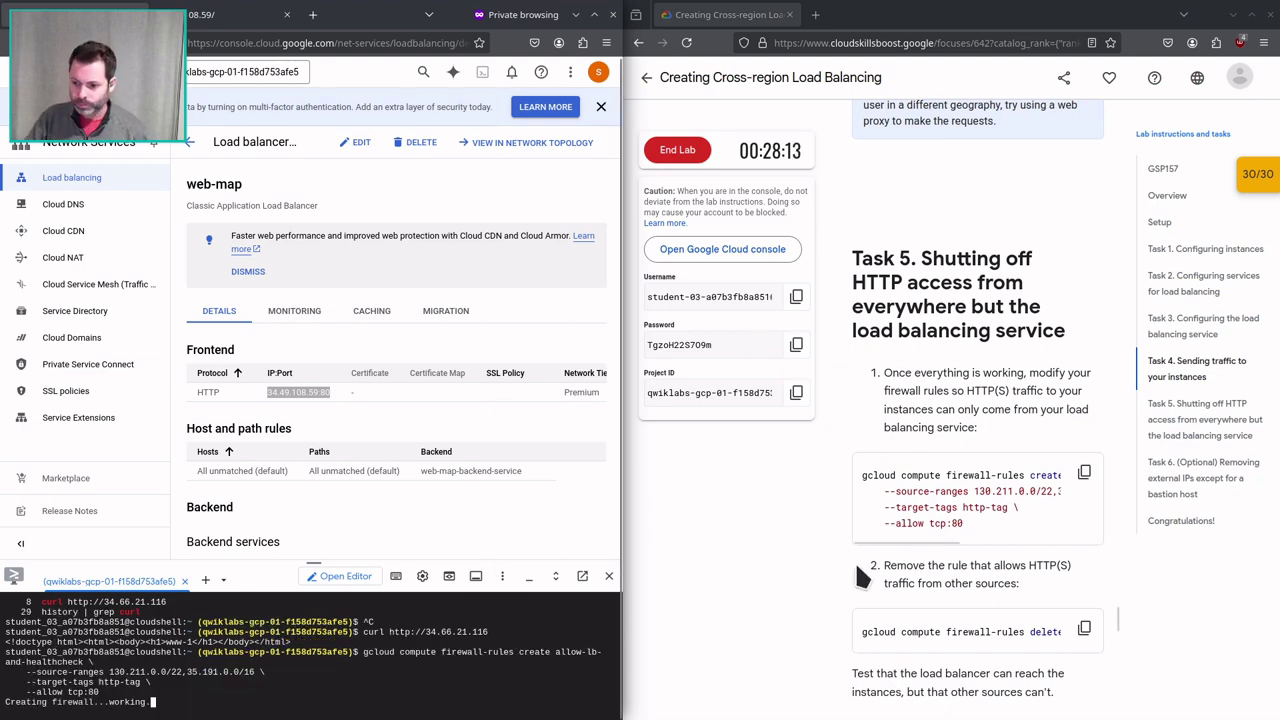
# Delete the www-firewall rule with the lab's gcloud compute firewall-rules delete command and accept the deletion.
pyautogui.moveTo(929, 535)
pyautogui.mouseDown()
pyautogui.moveTo(1049, 531)
pyautogui.moveTo(913, 546)
pyautogui.mouseUp()
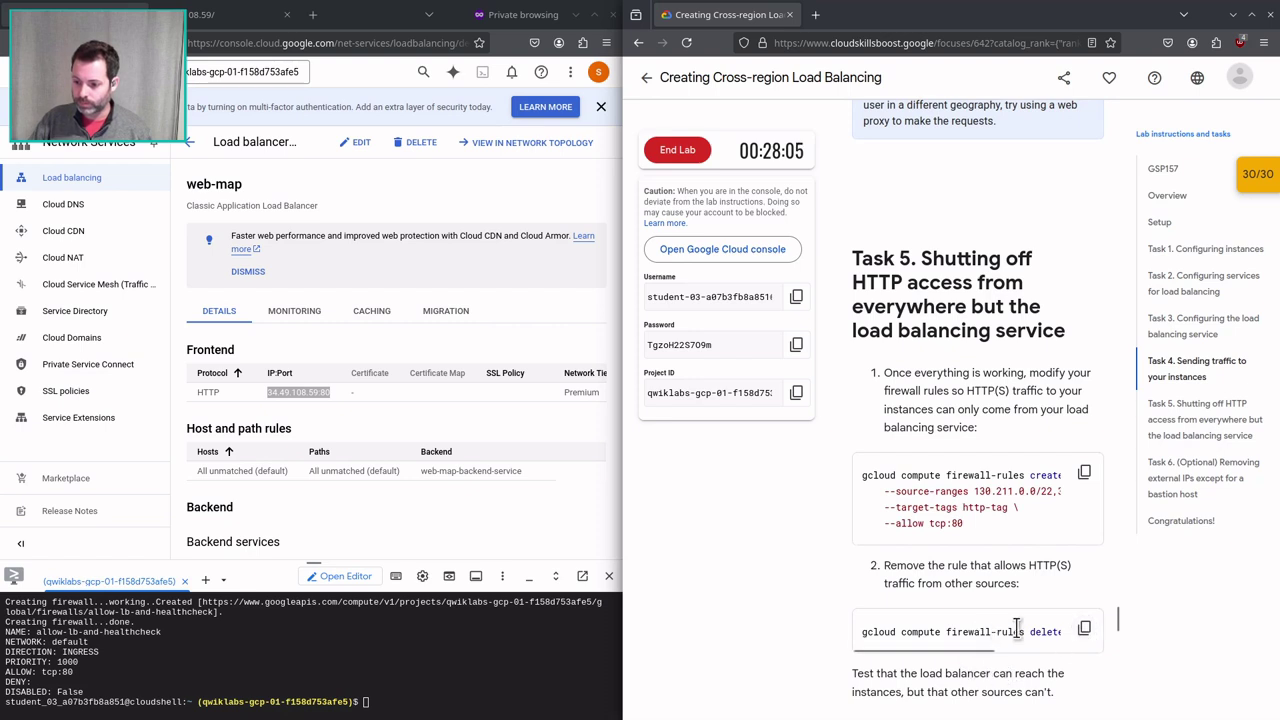
pyautogui.click(1085, 630)
pyautogui.click(308, 649)
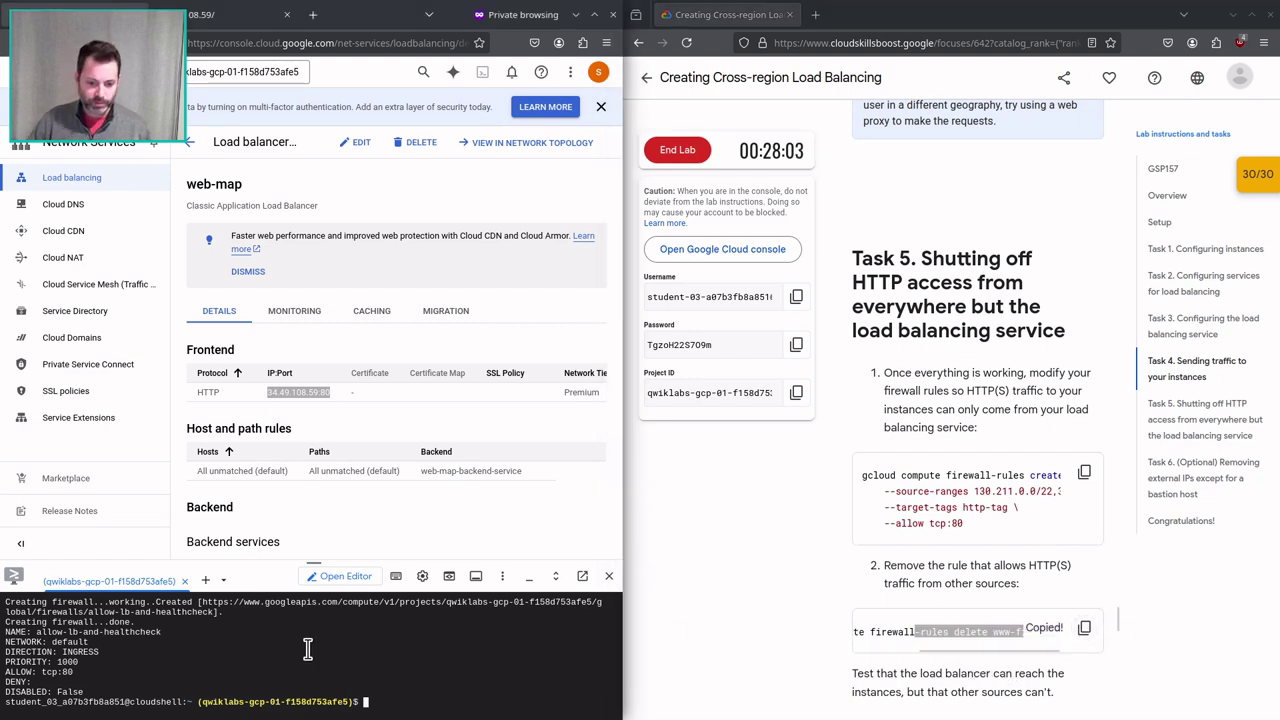
pyautogui.hotkey('ctrl', 'v')
pyautogui.press('Return')
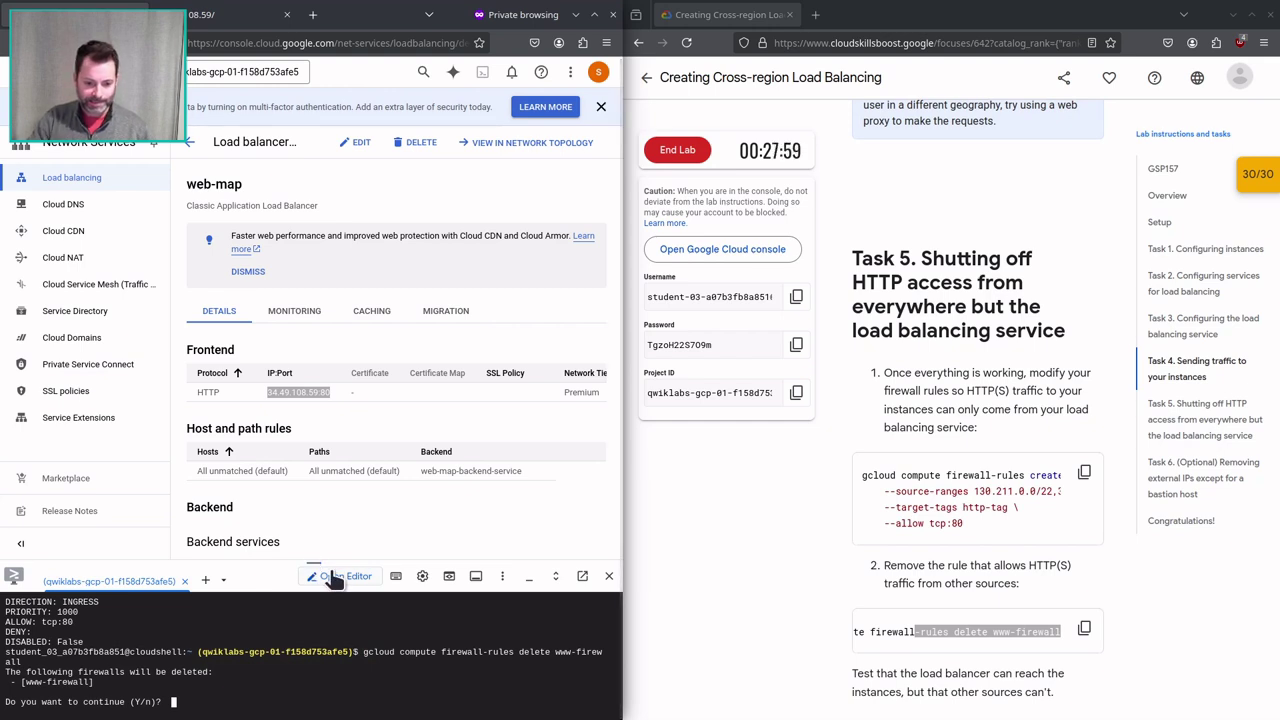
pyautogui.press('Return')
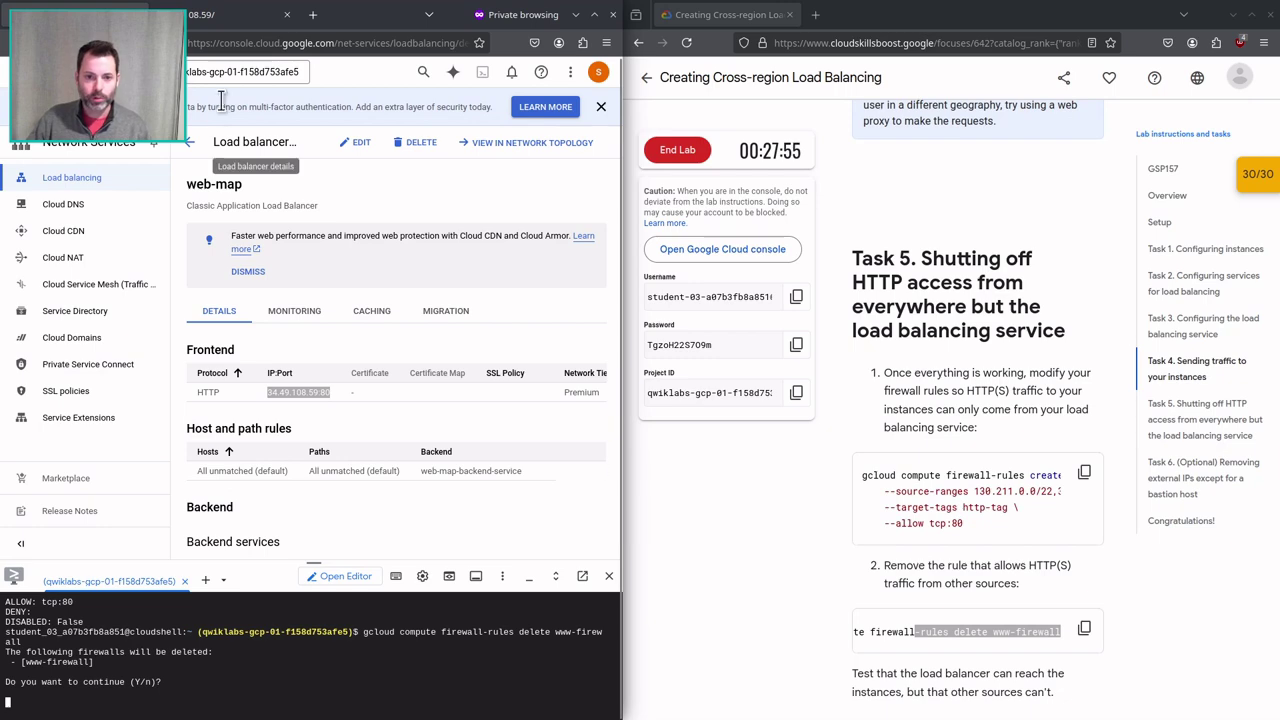
# Find the Firewall policies page through the console search and examine its VPC firewall rules.
pyautogui.click(421, 72)
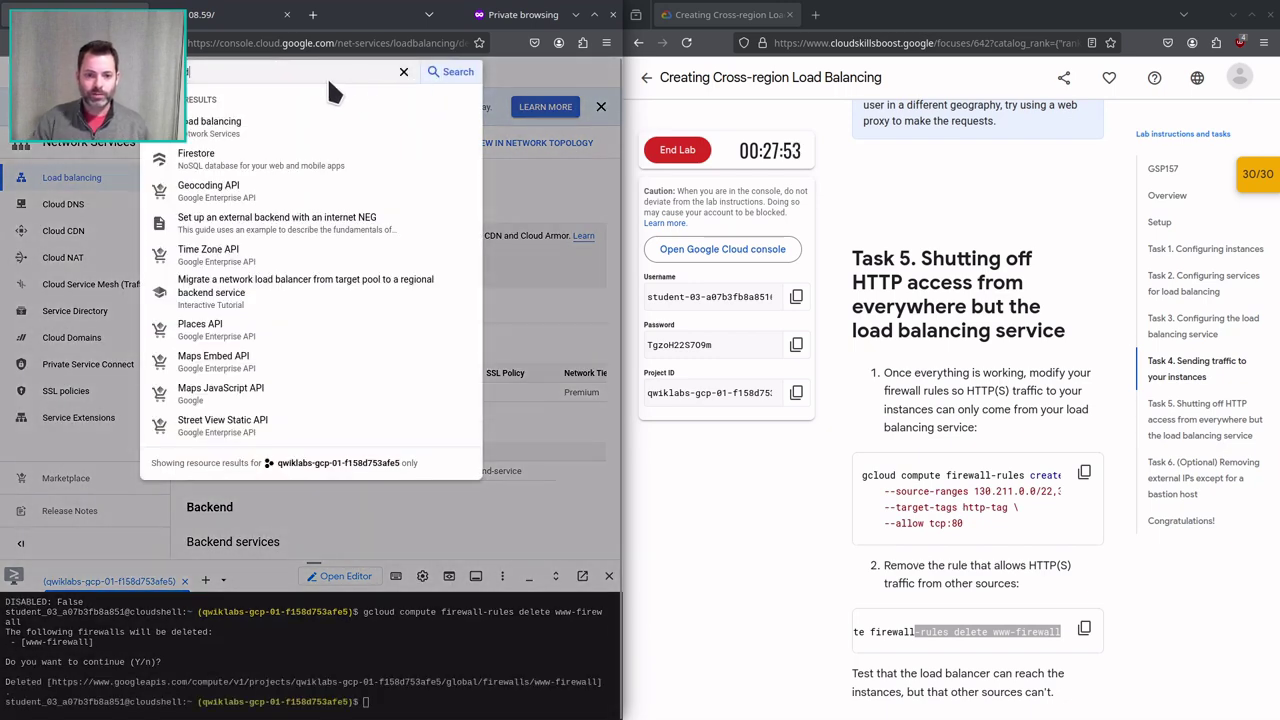
pyautogui.write('backendfirewa')
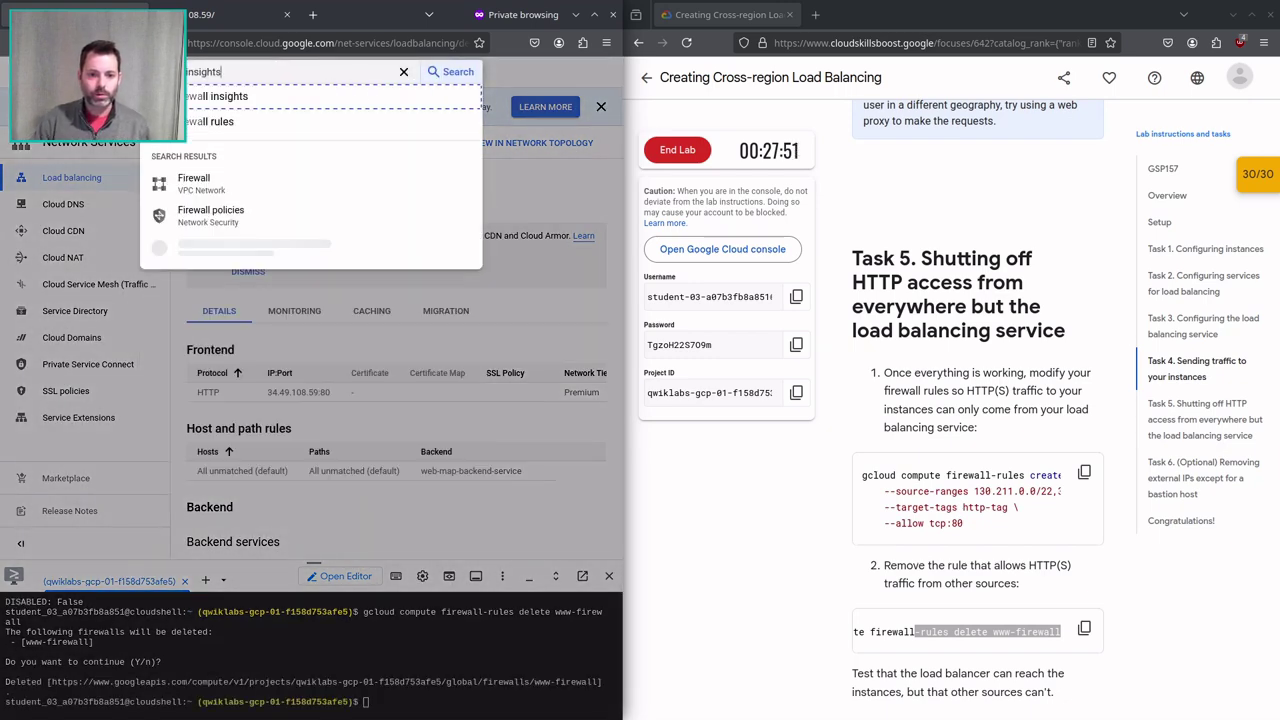
pyautogui.click(283, 211)
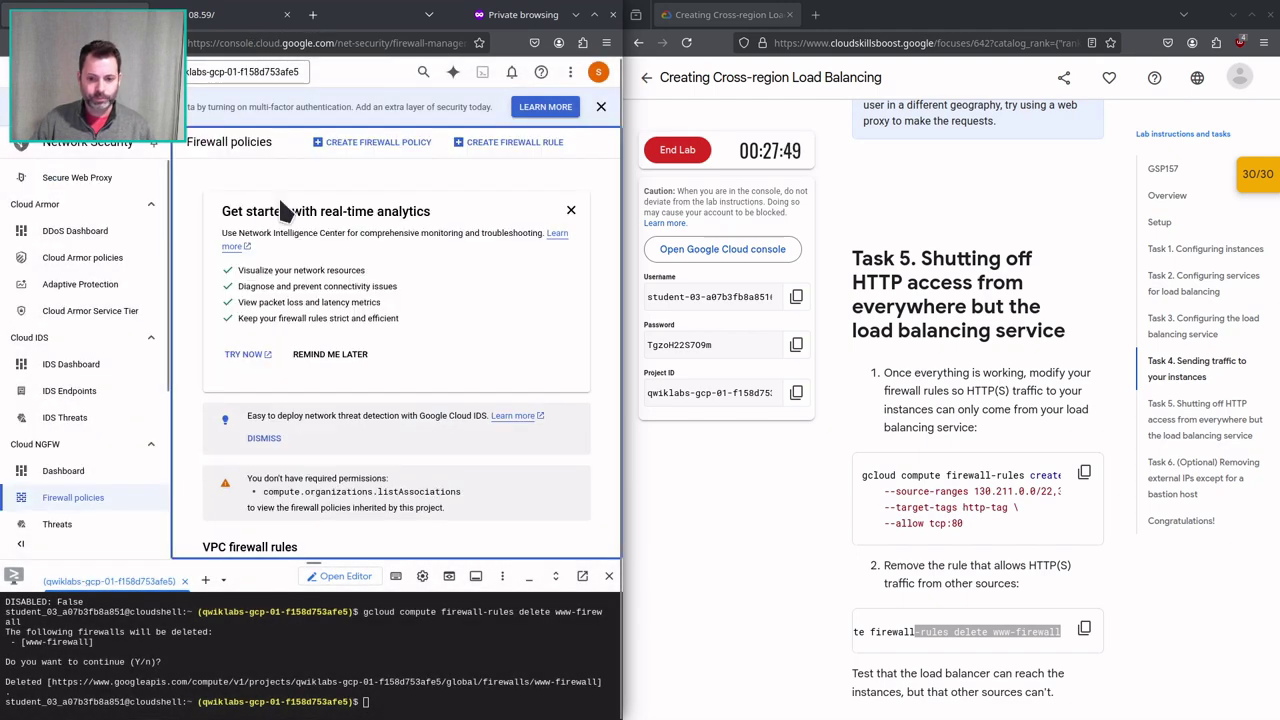
pyautogui.scroll(-5, 327, 360)
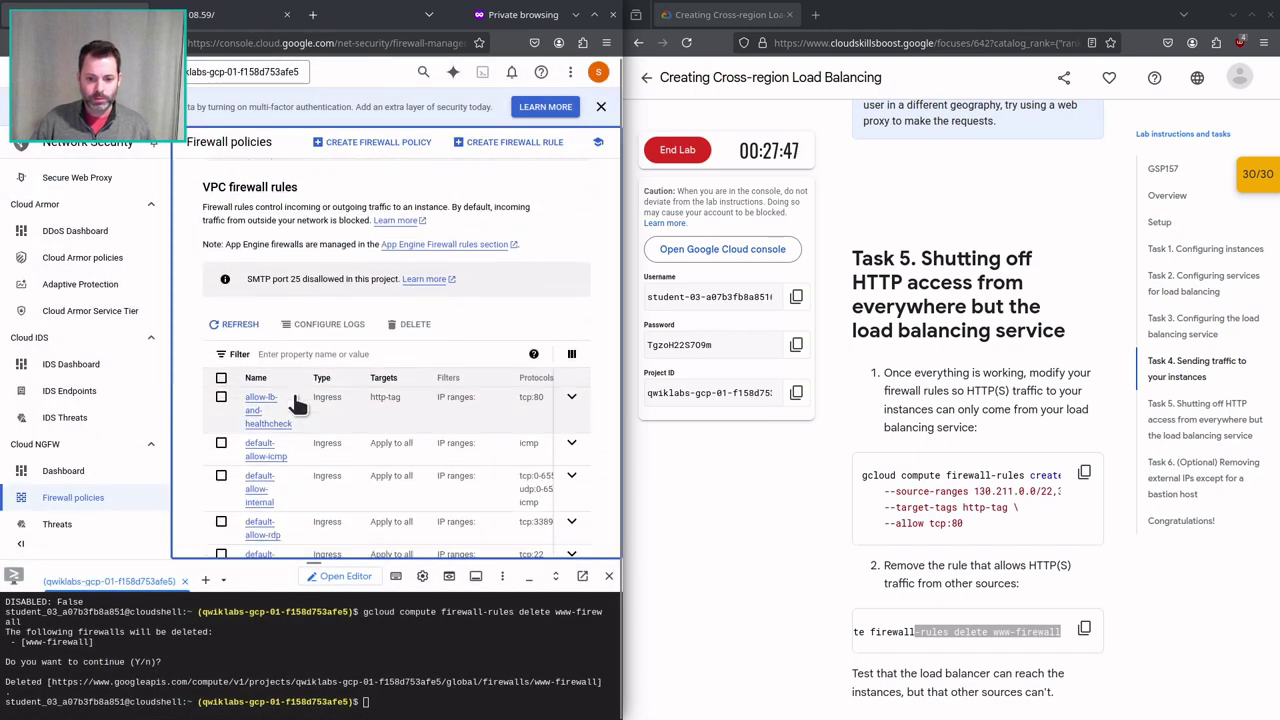
# Review the VPC firewall rules list from allow-lb-and-healthcheck through default-allow-ssh to check the rules in force.
pyautogui.scroll(-3, 294, 400)
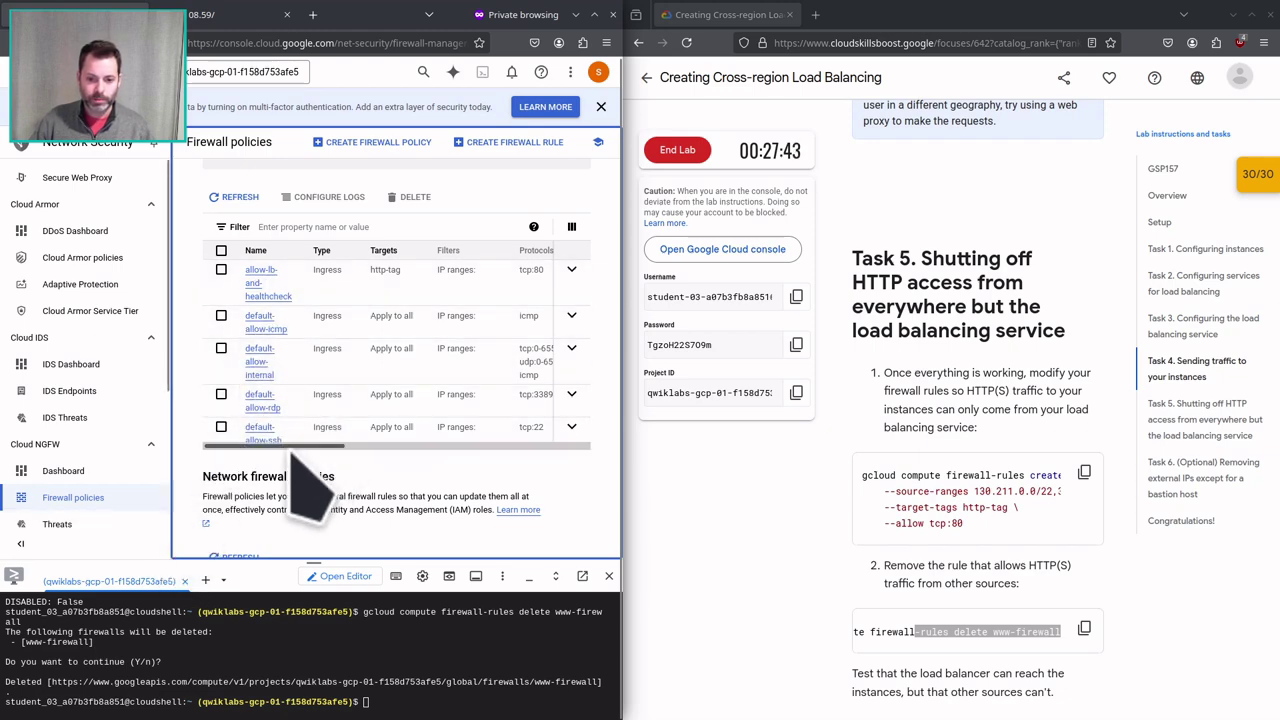
pyautogui.scroll(-2, 300, 480)
pyautogui.scroll(5, 310, 460)
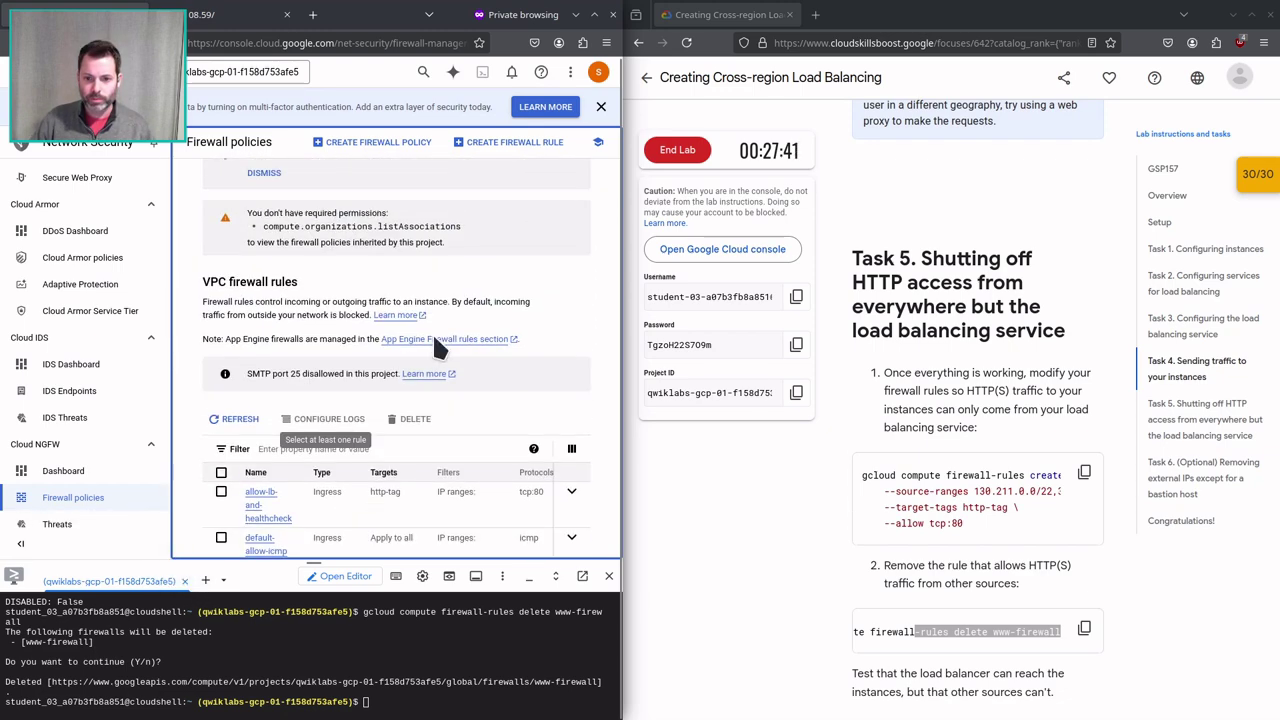
pyautogui.scroll(-3, 339, 368)
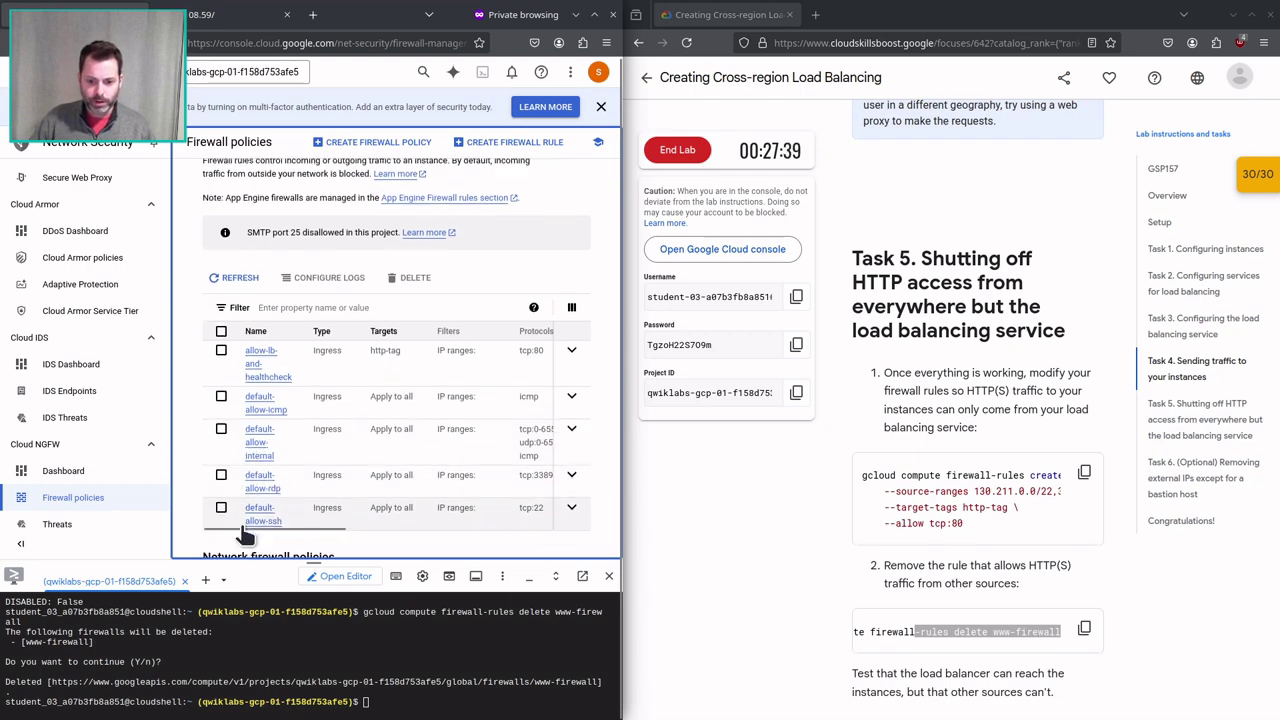
pyautogui.scroll(-1, 243, 530)
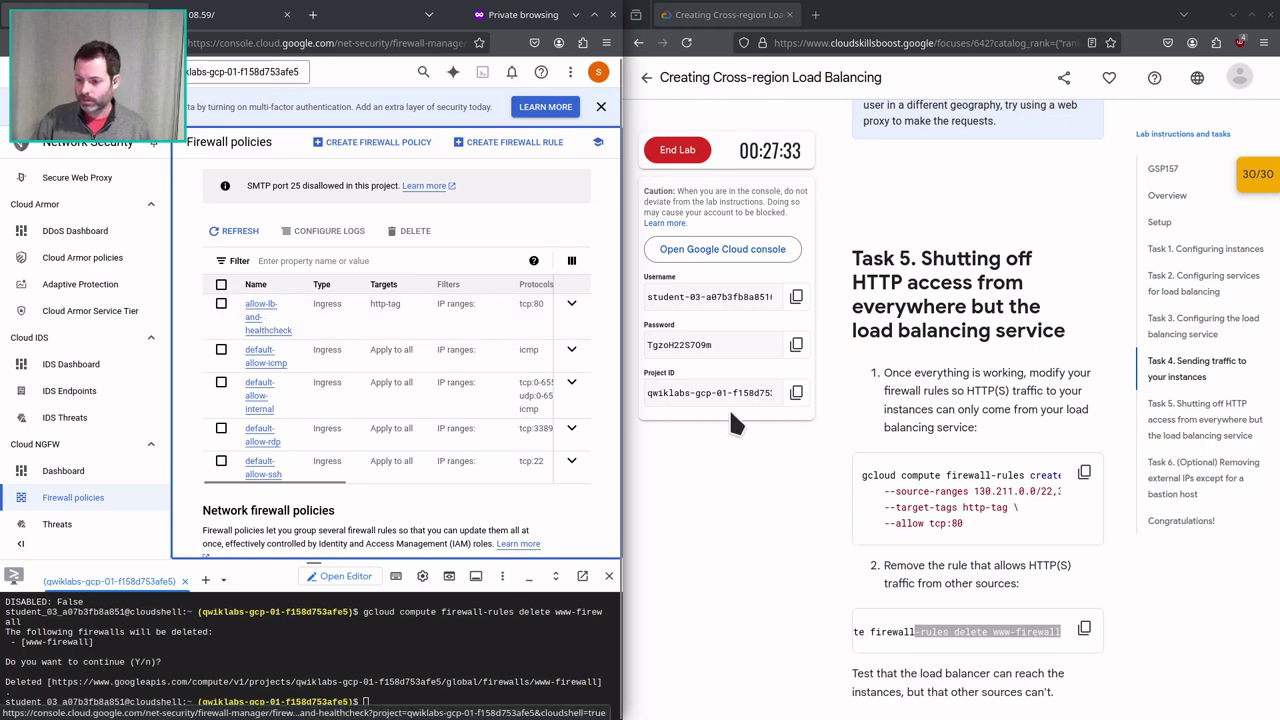
pyautogui.scroll(-4, 845, 440)
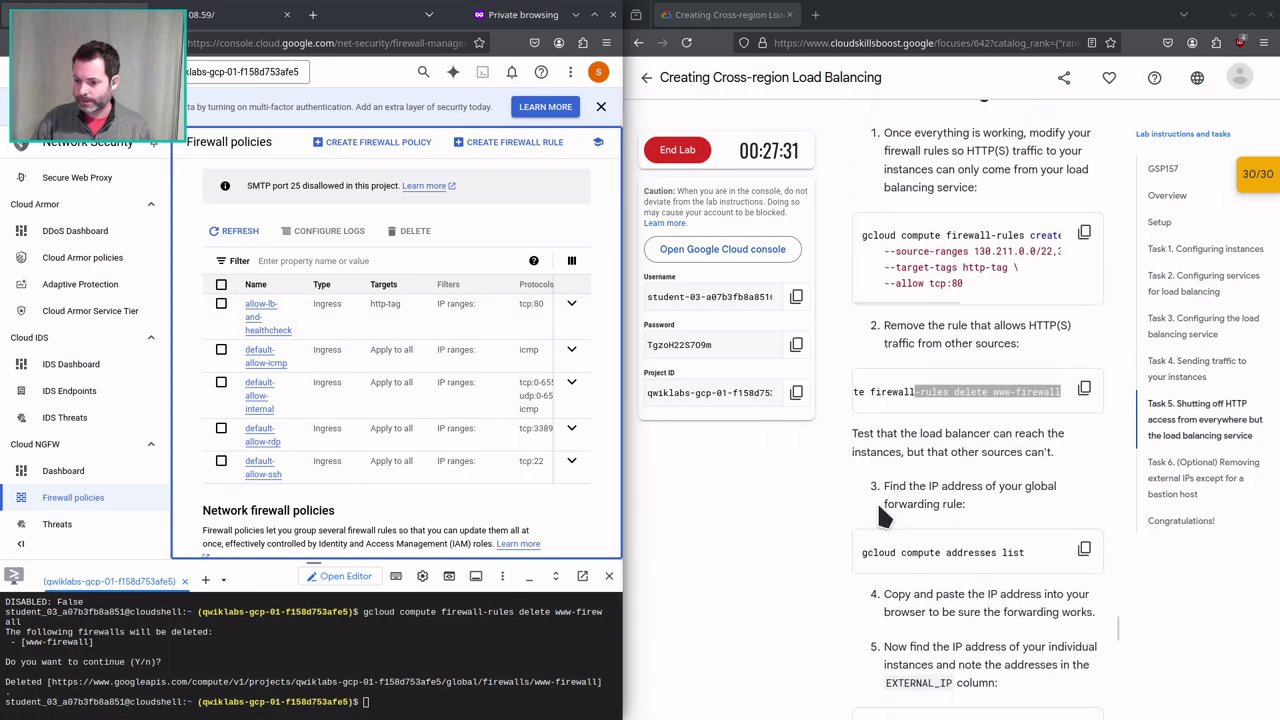
pyautogui.click(395, 607)
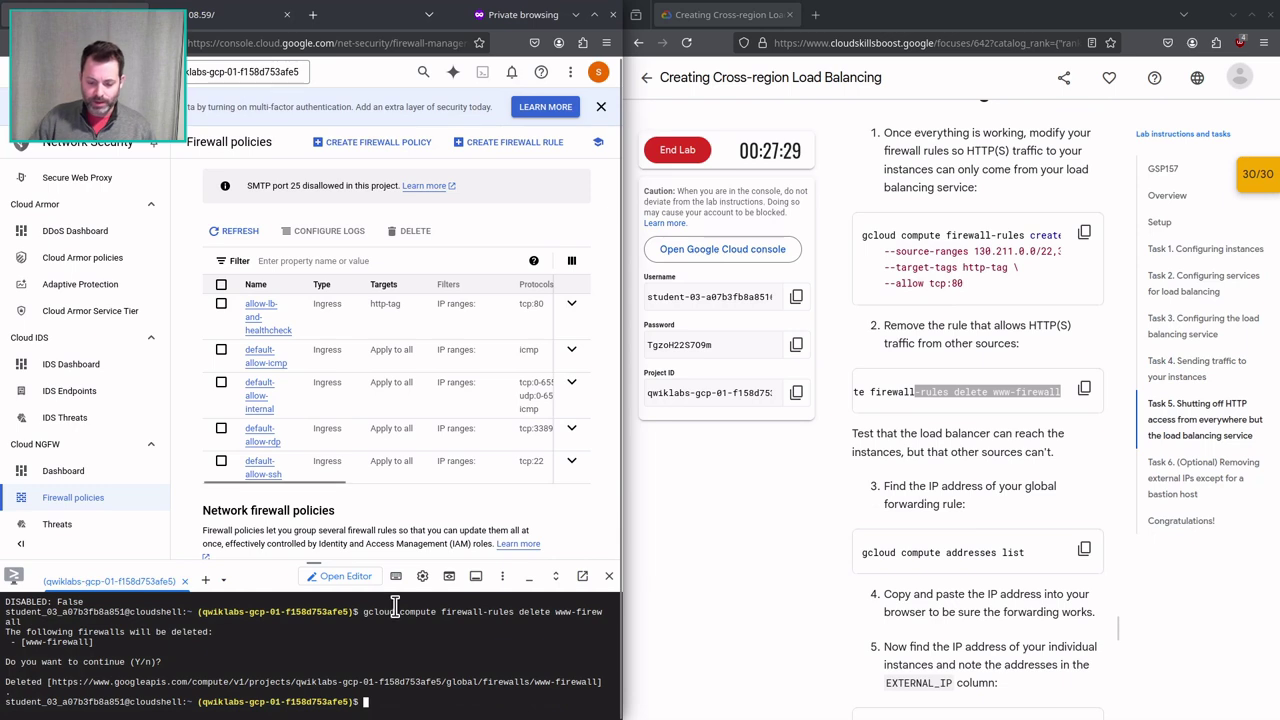
pyautogui.write('curl http://34.66.21.116')
pyautogui.press('Return')
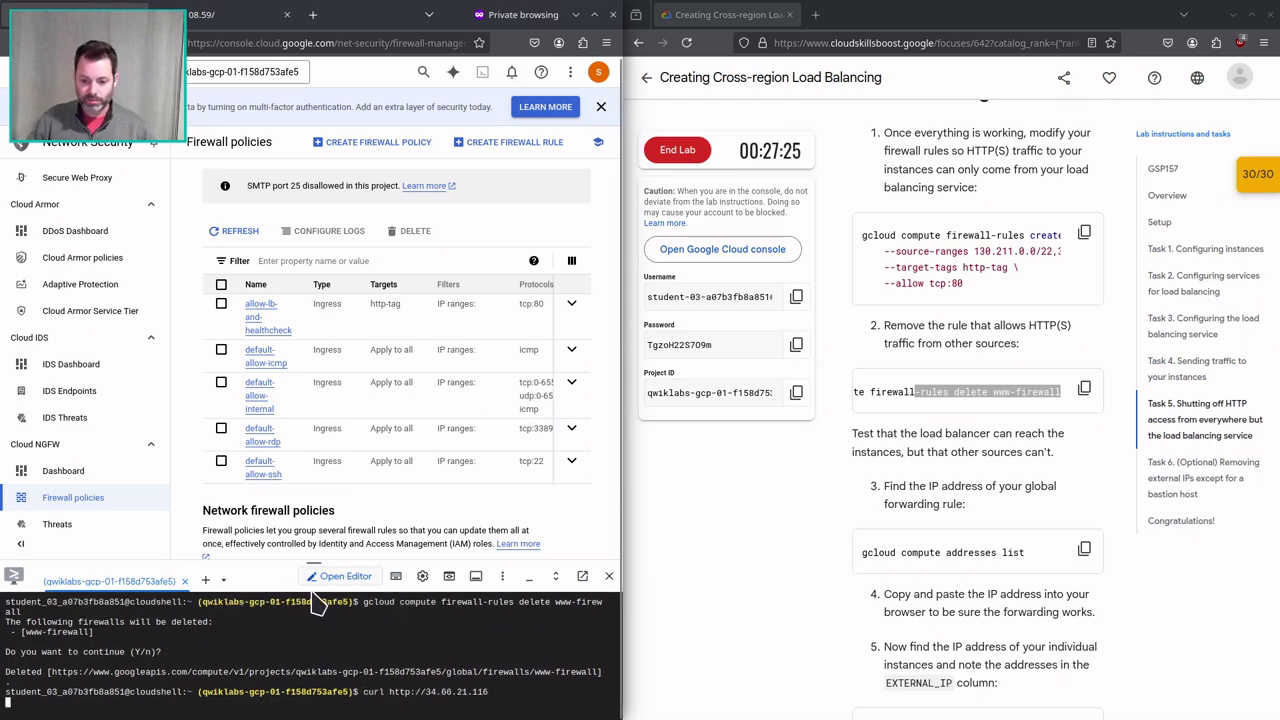
pyautogui.click(232, 14)
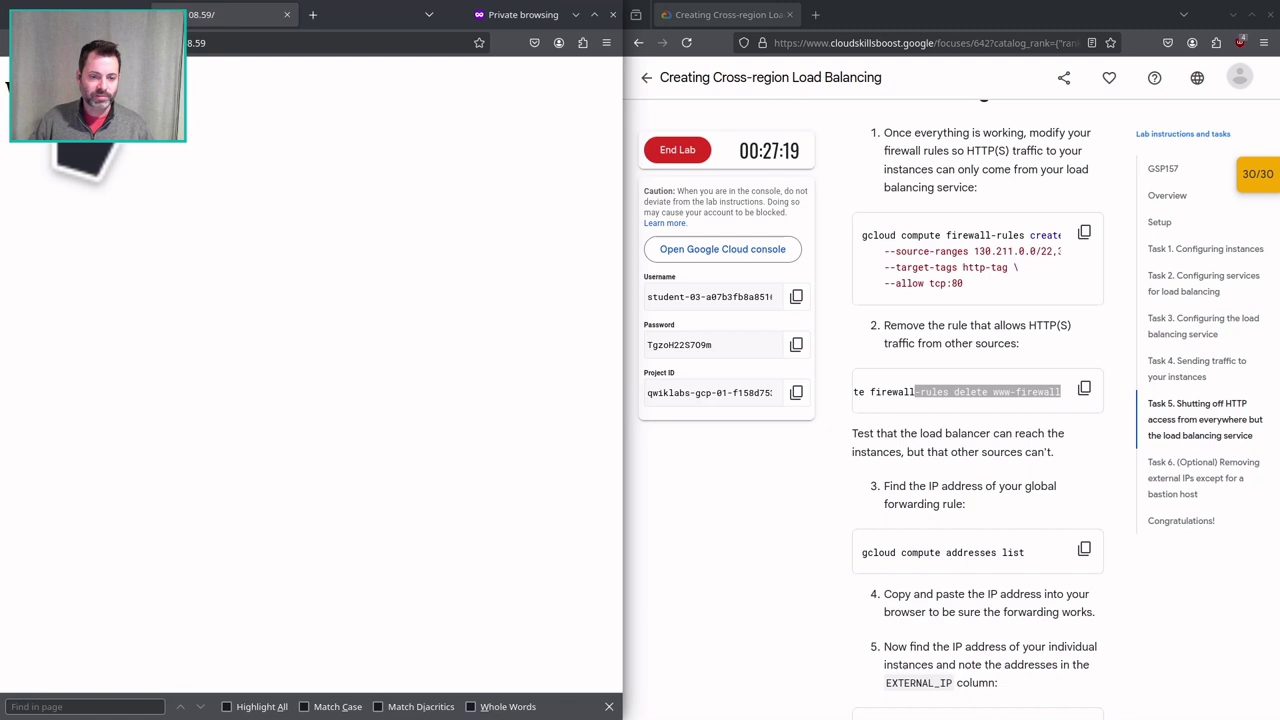
pyautogui.hotkey('ctrl', 'shift', 'Tab')
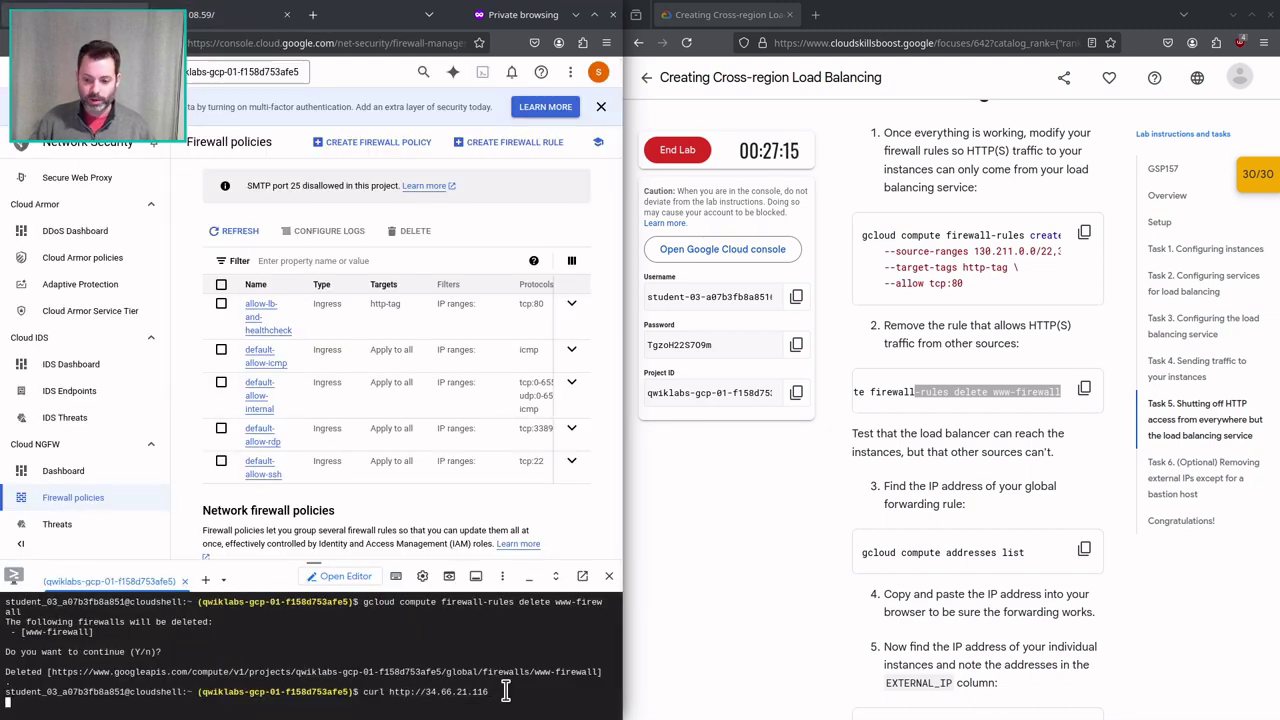
# Read the rest of Task 5 and the optional Task 6 instructions on removing external IPs except for a bastion host.
pyautogui.scroll(-4, 970, 555)
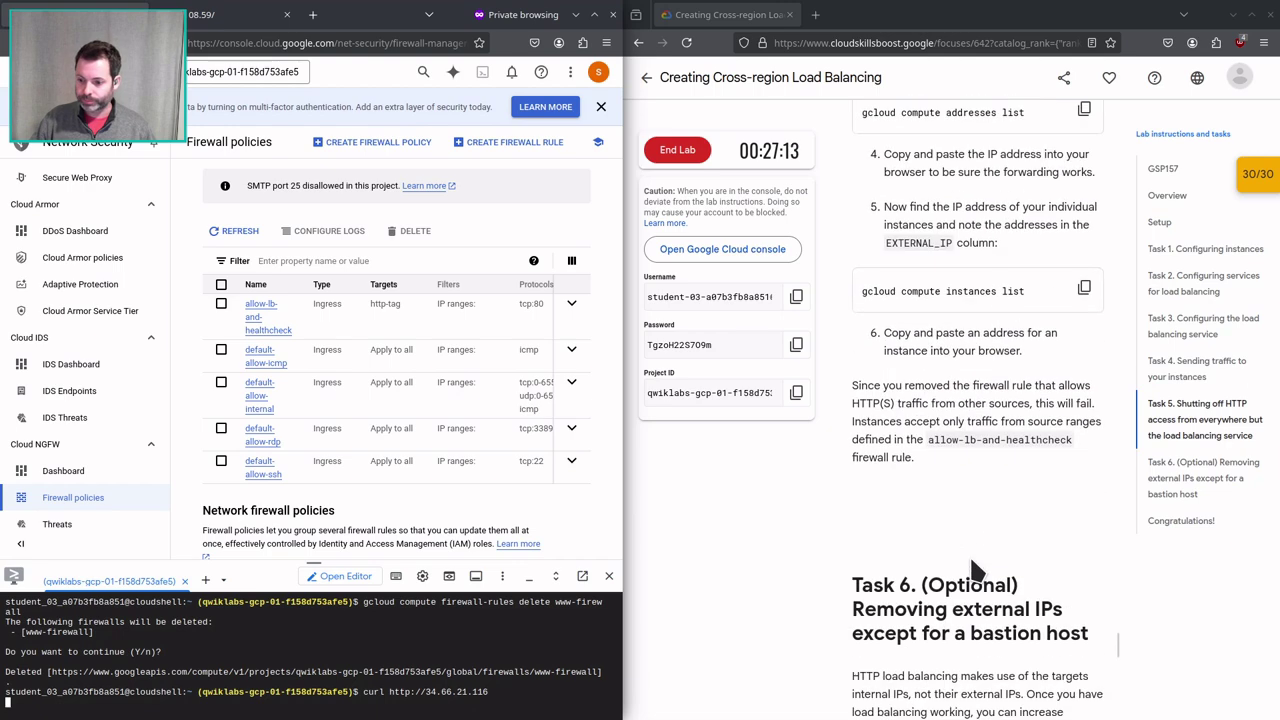
pyautogui.scroll(-3, 975, 570)
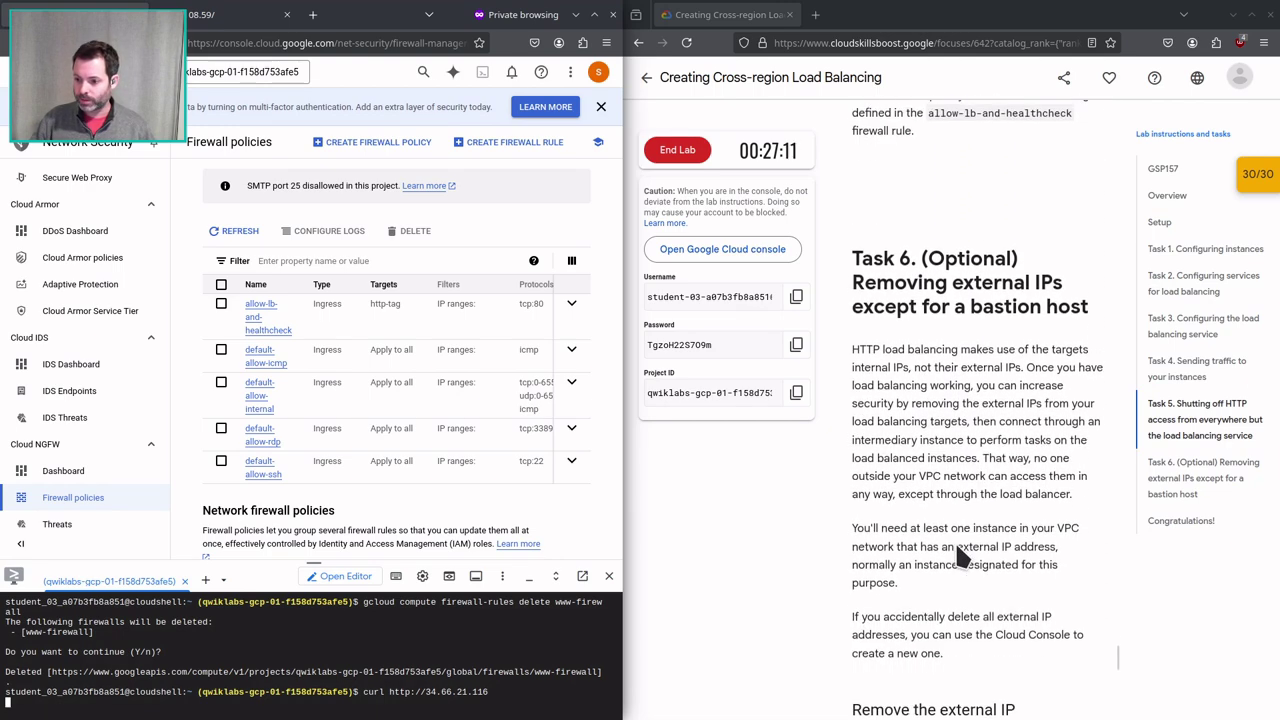
pyautogui.scroll(1, 957, 520)
pyautogui.scroll(-2, 945, 494)
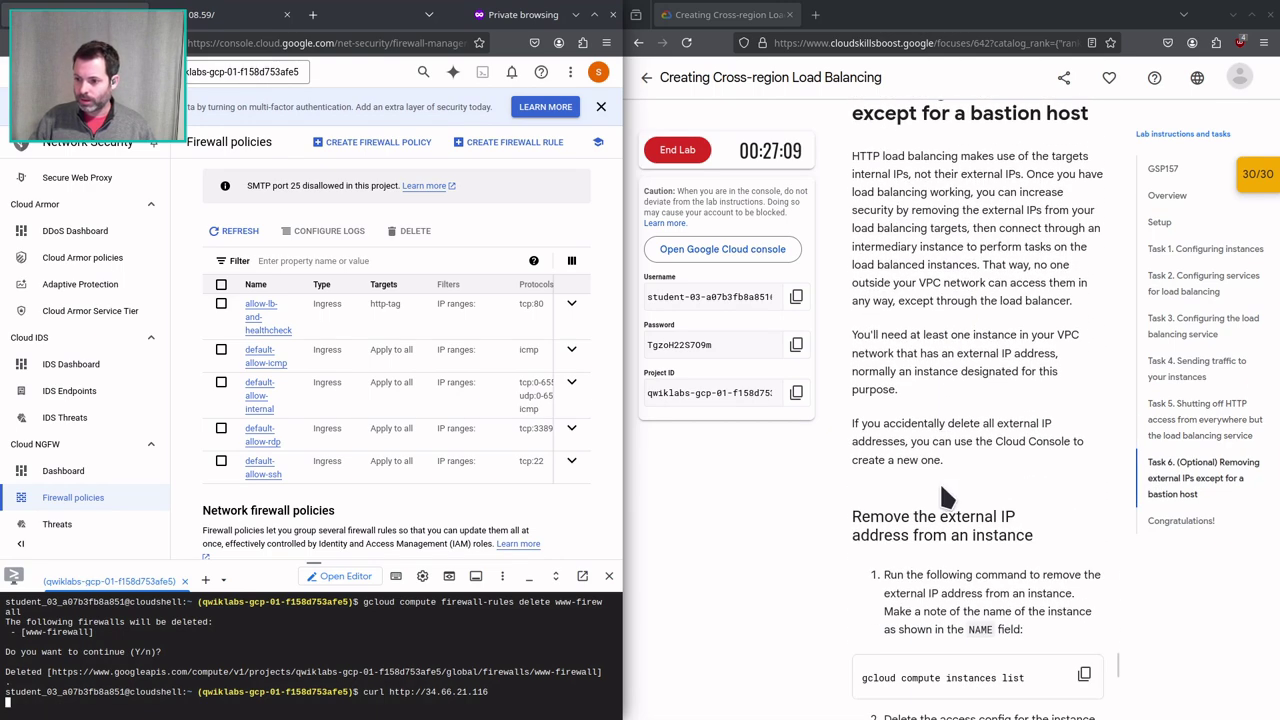
pyautogui.scroll(-4, 975, 380)
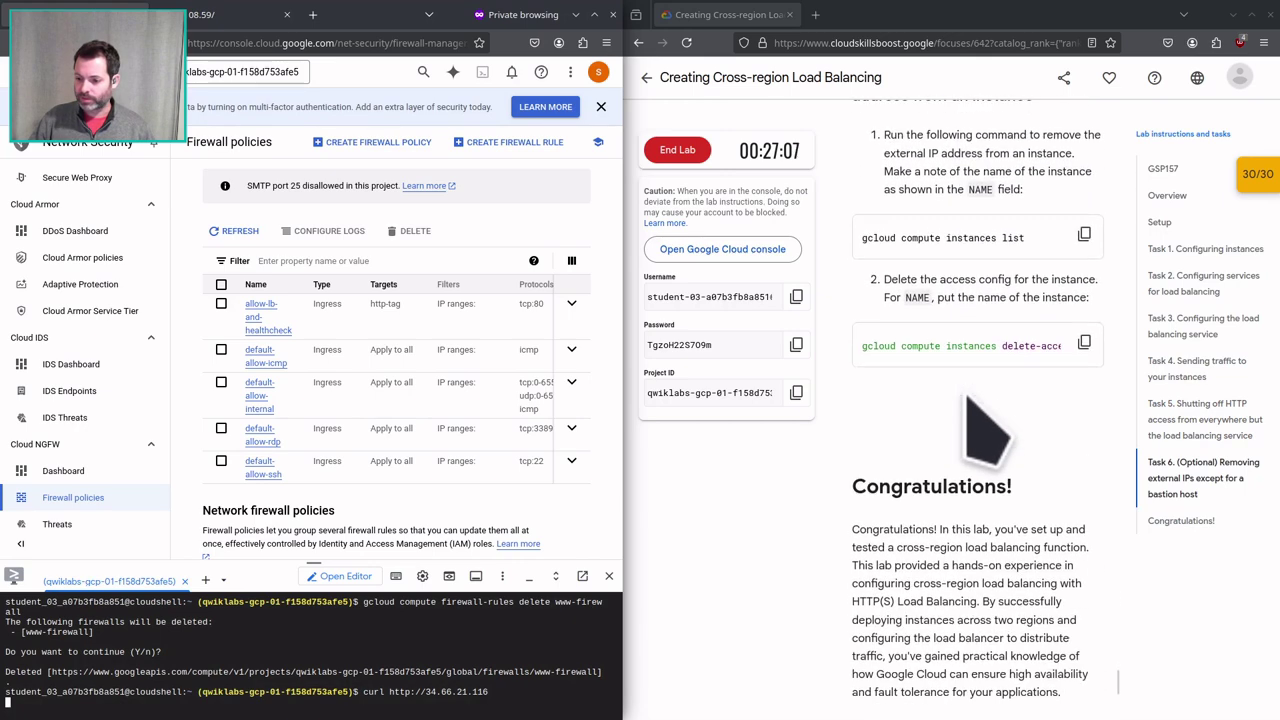
pyautogui.scroll(3, 966, 394)
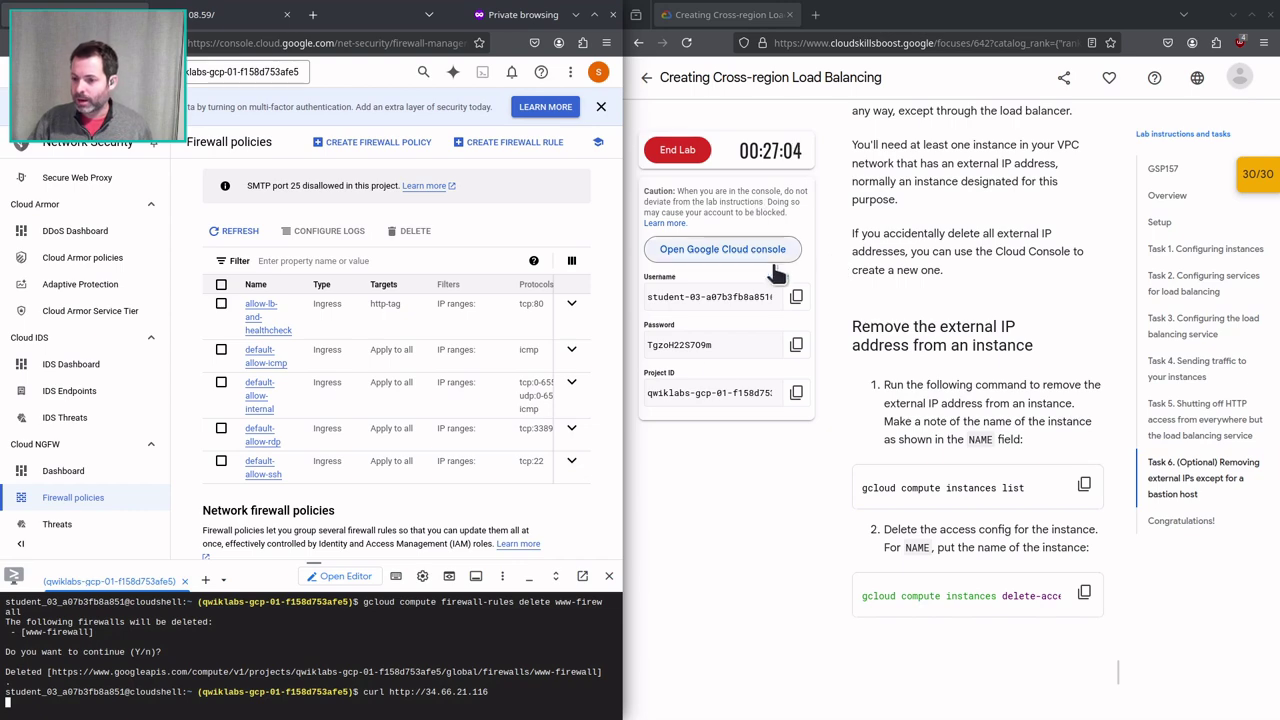
pyautogui.scroll(1, 980, 380)
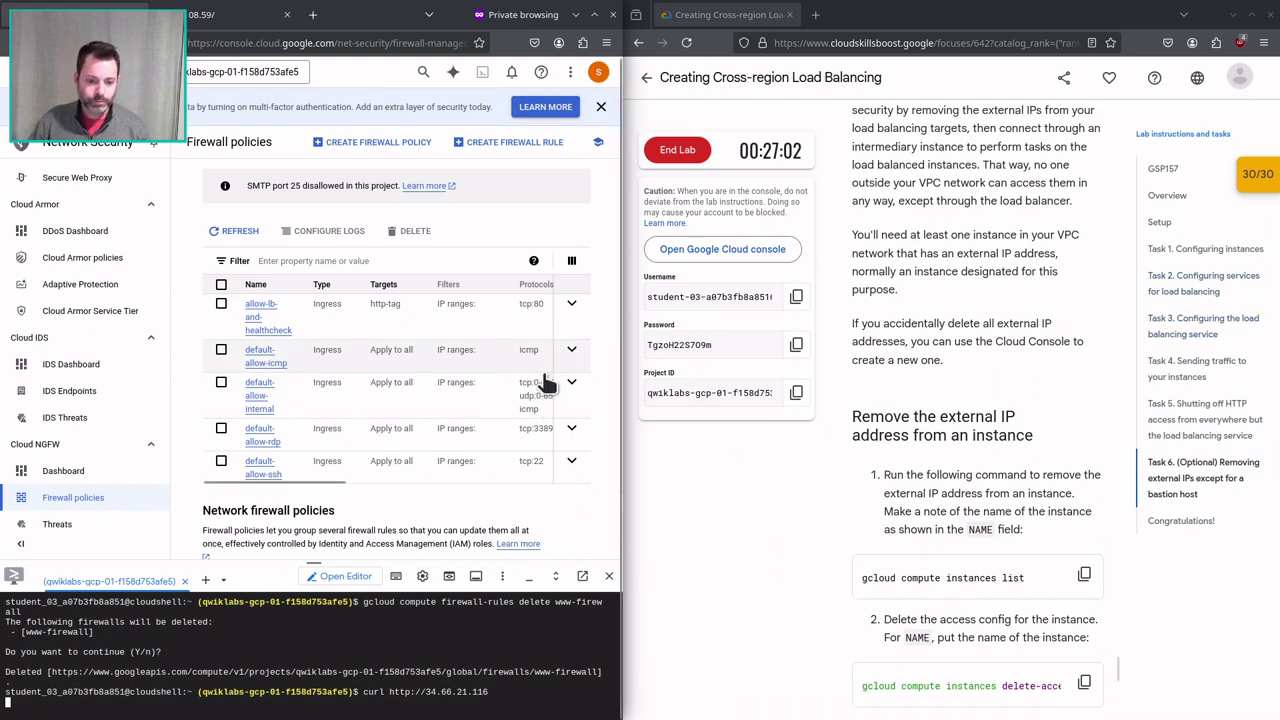
# Review the lab's Task 2 and Task 3 instructions covering the static IP address, instance groups, health check and load balancing service.
pyautogui.scroll(5, 912, 595)
pyautogui.scroll(20, 912, 595)
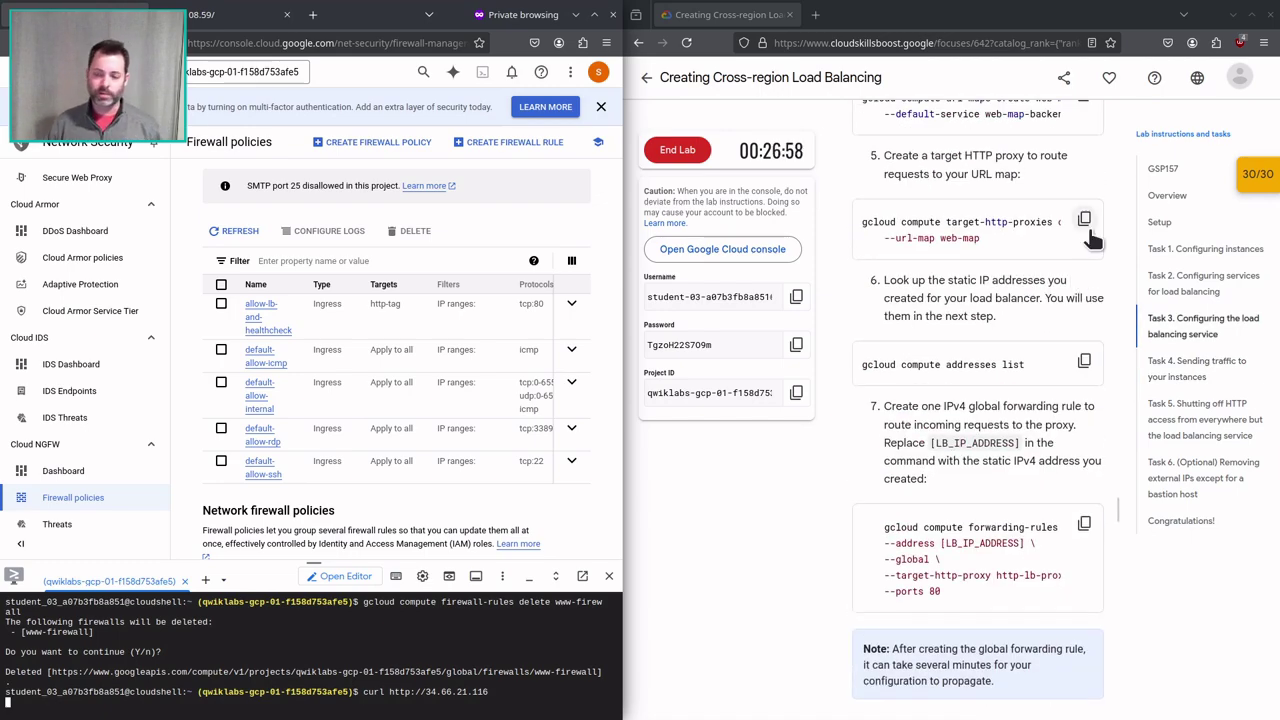
pyautogui.scroll(7, 965, 368)
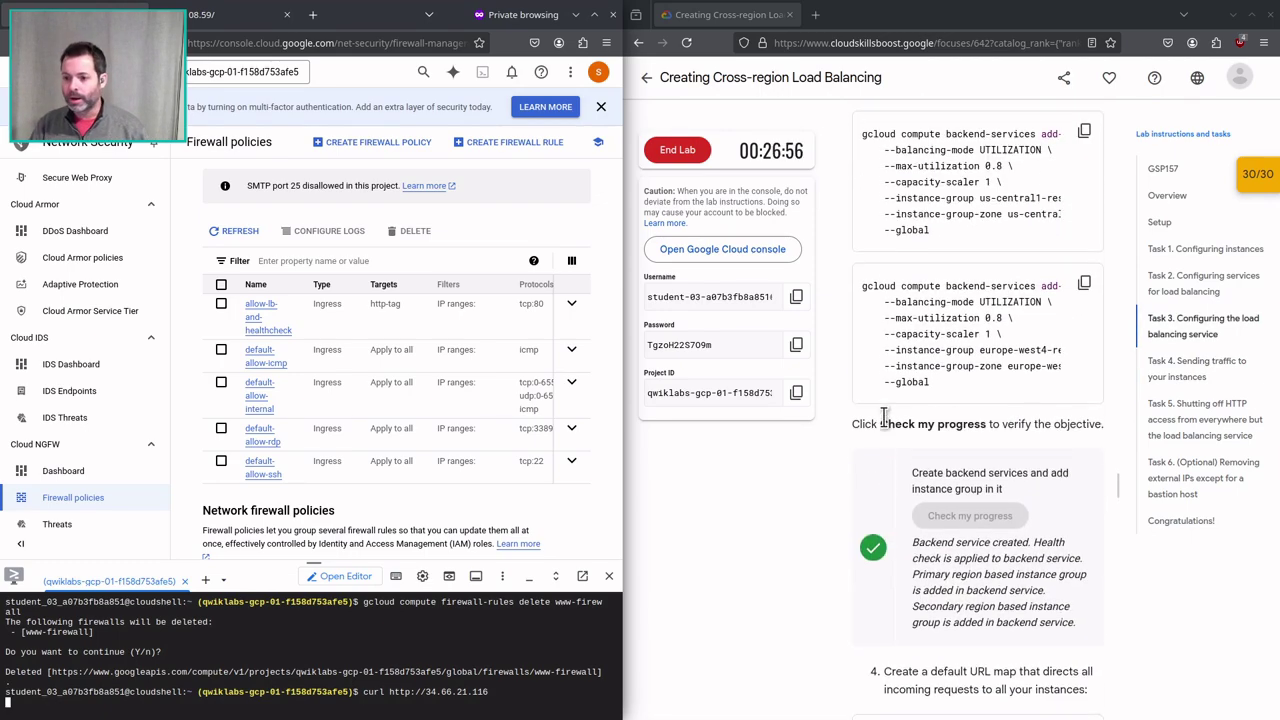
pyautogui.scroll(4, 884, 415)
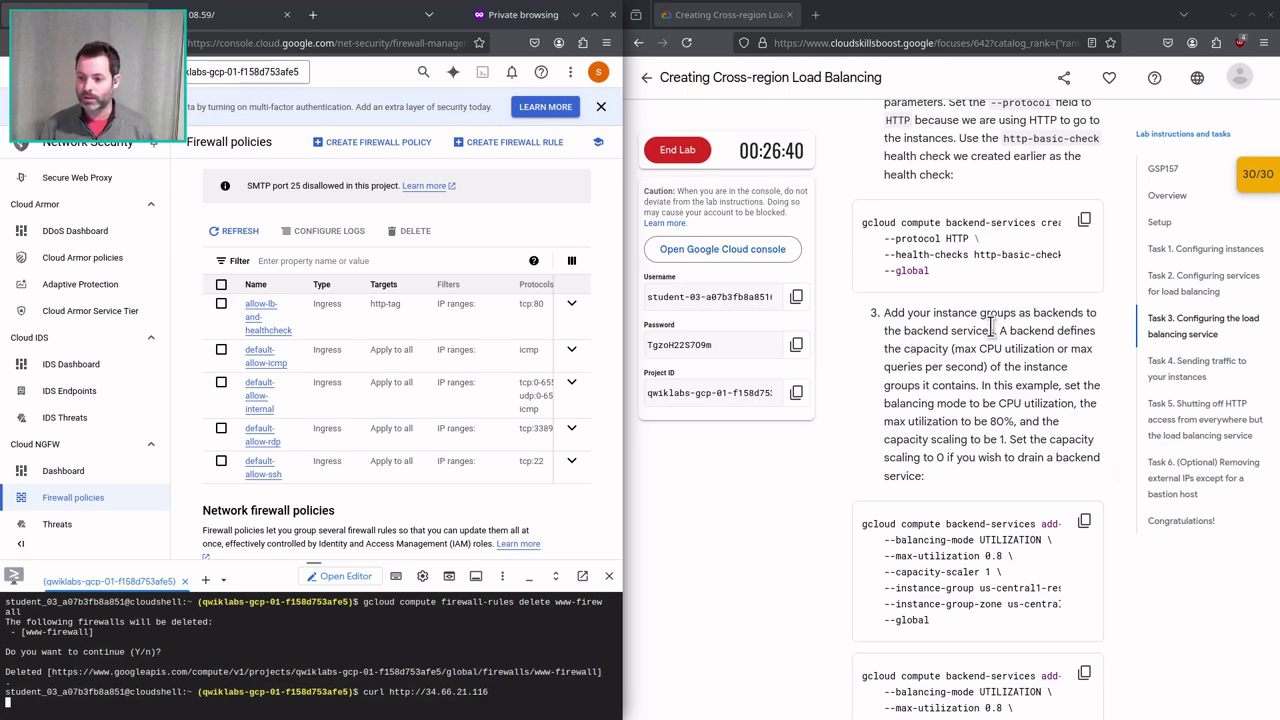
pyautogui.scroll(9, 997, 362)
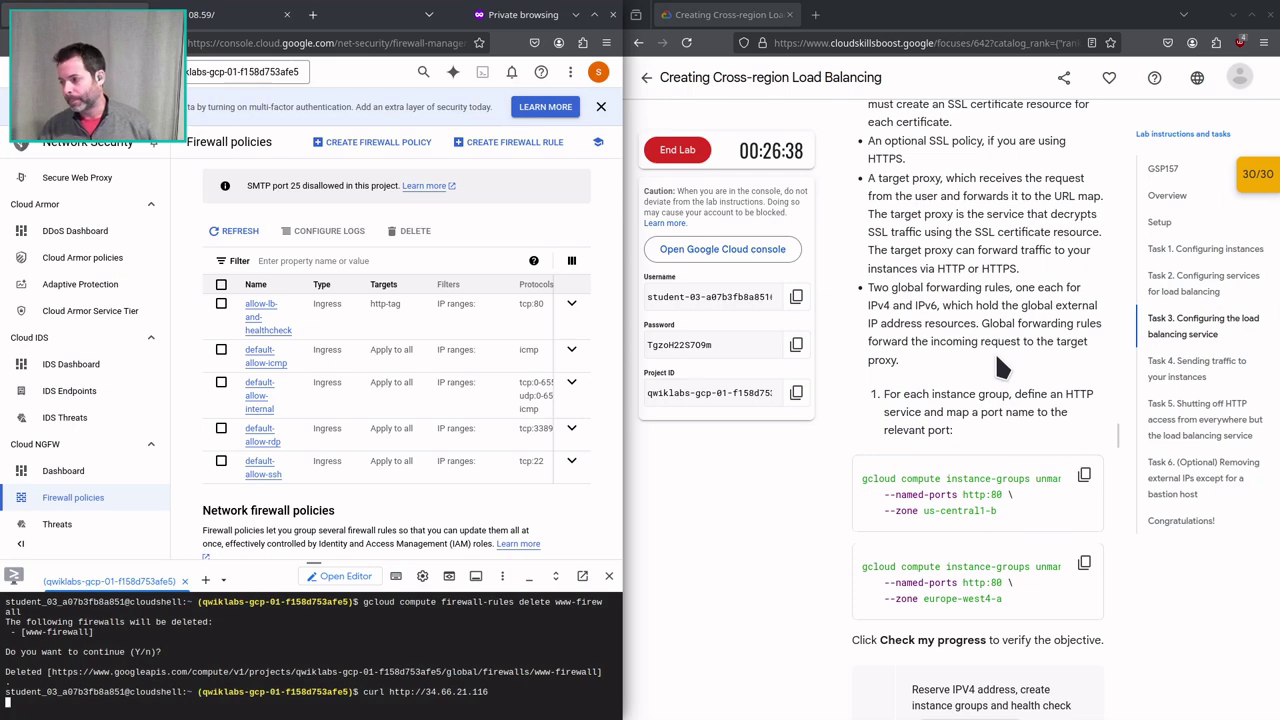
pyautogui.scroll(10, 1000, 368)
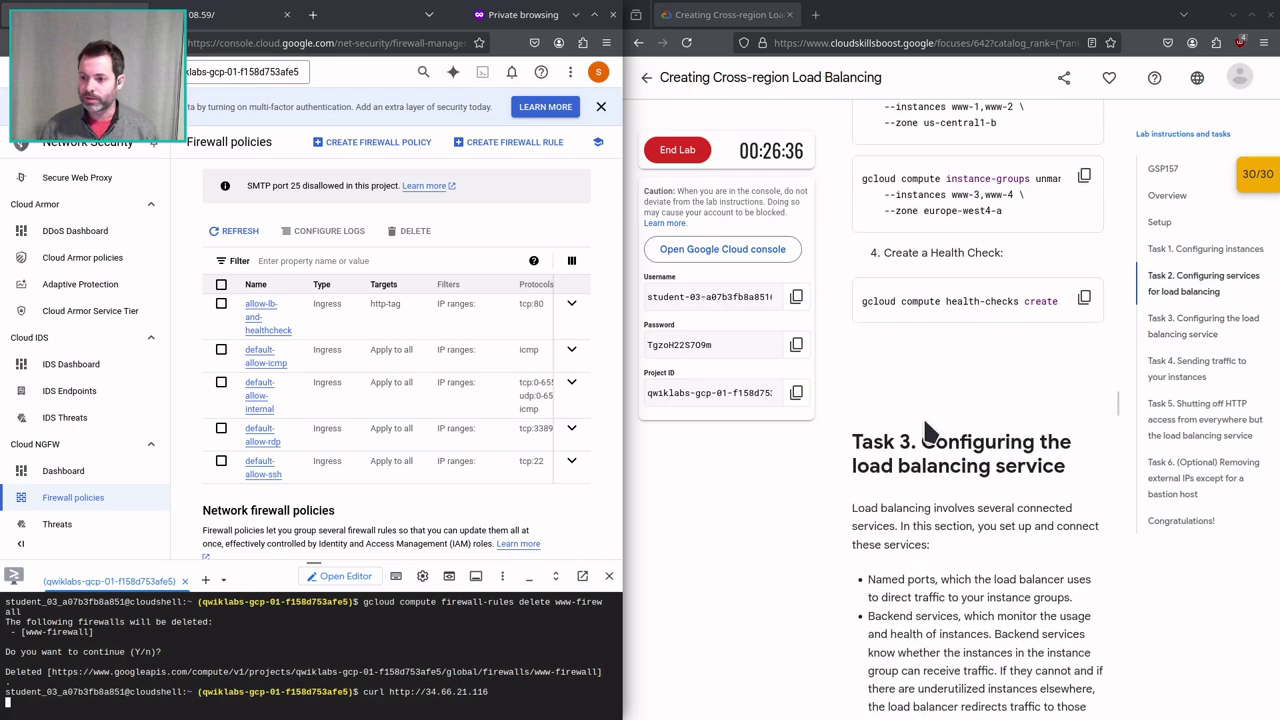
pyautogui.scroll(5, 945, 375)
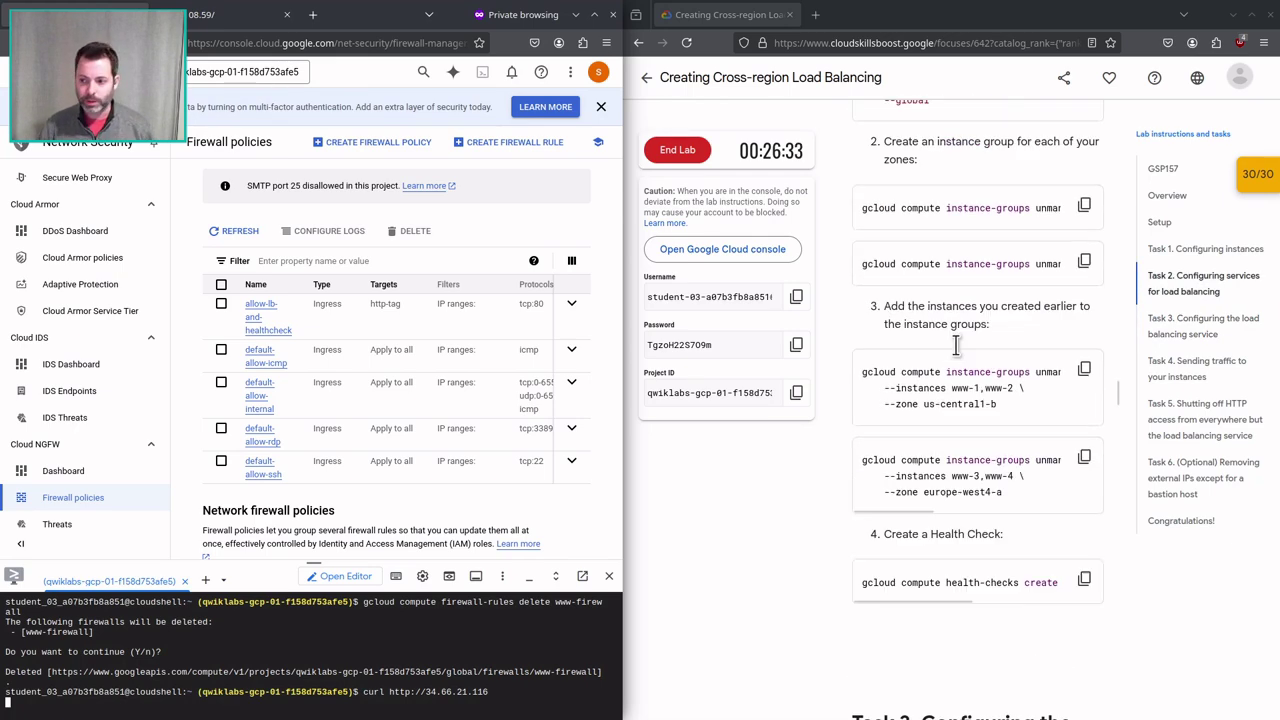
pyautogui.scroll(2, 955, 371)
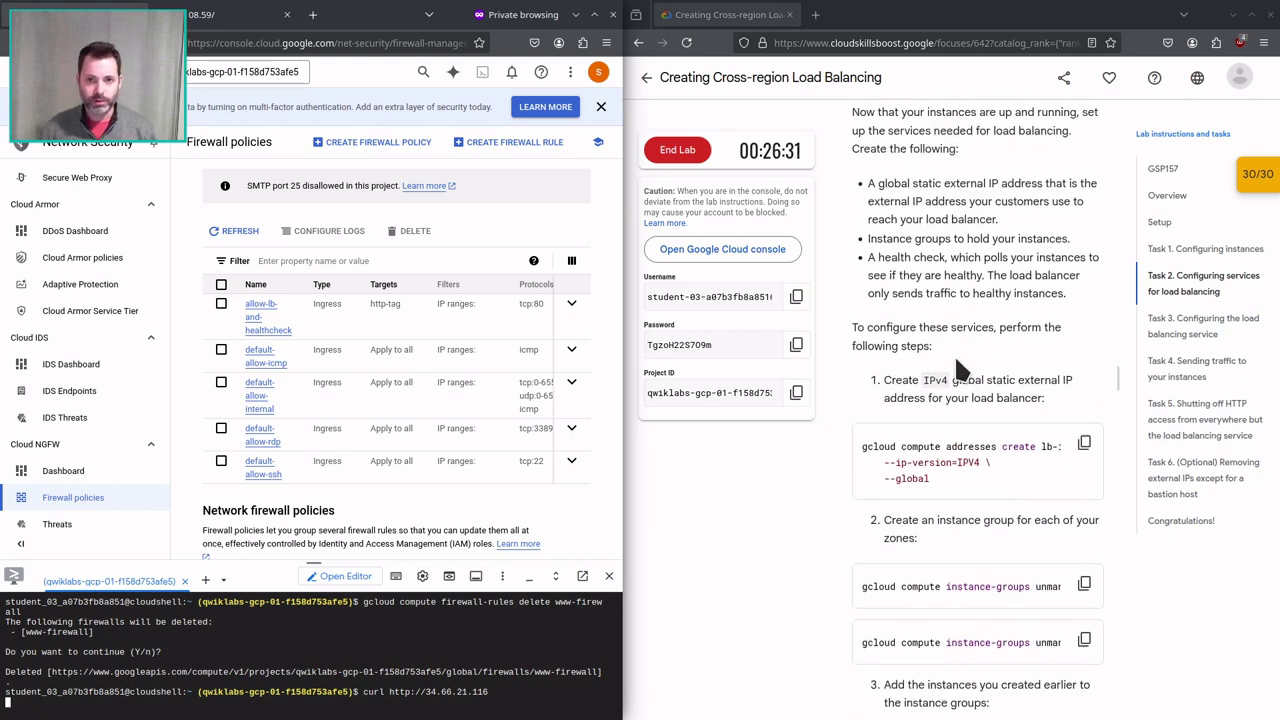
pyautogui.scroll(-3, 907, 375)
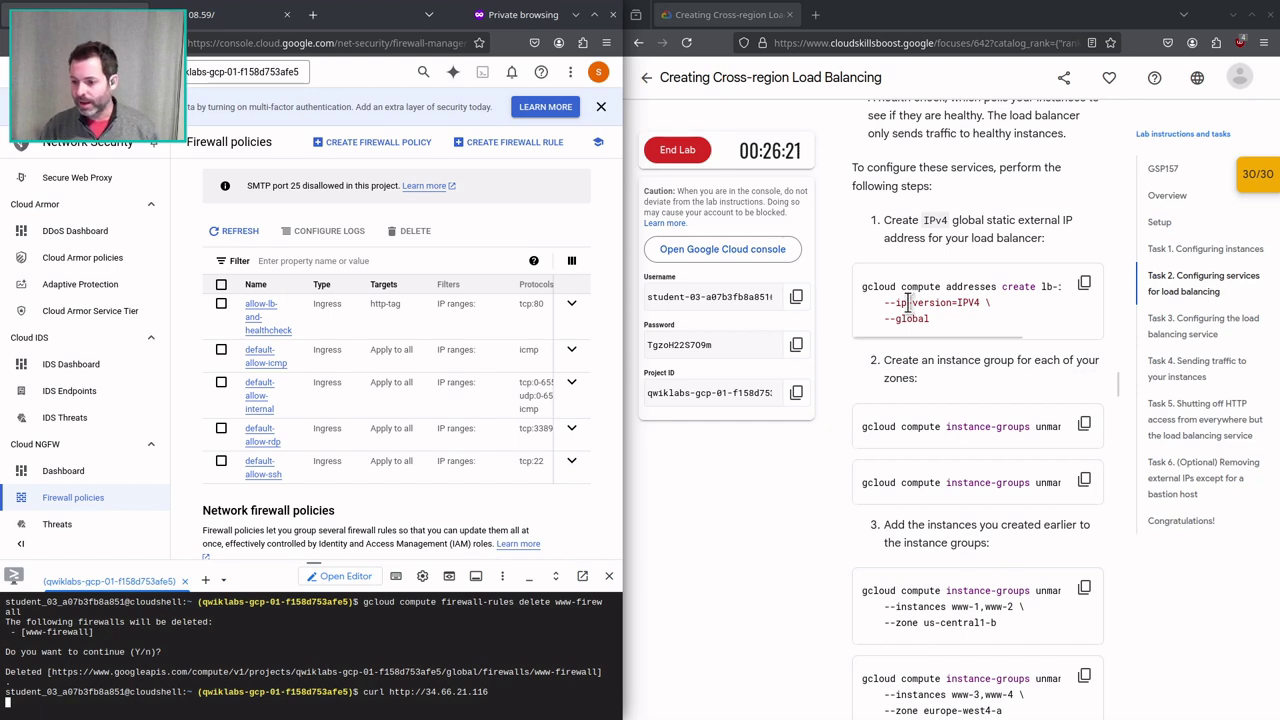
pyautogui.scroll(-3, 908, 300)
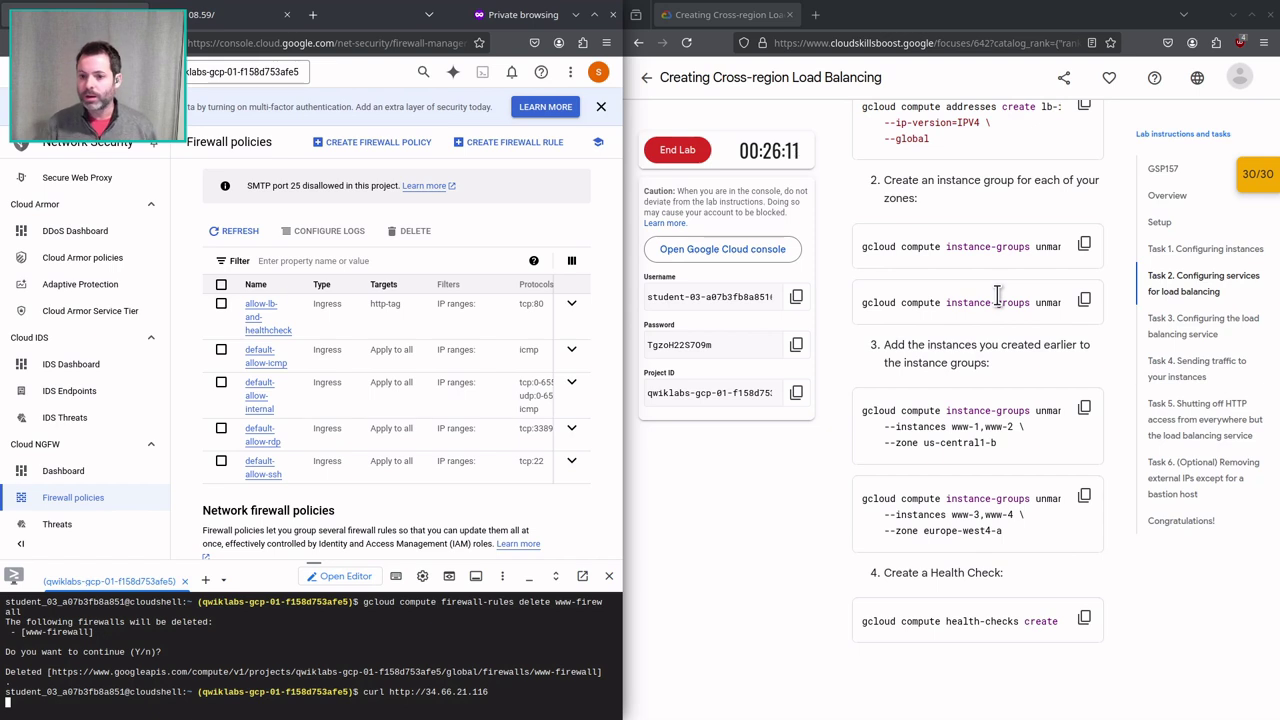
pyautogui.scroll(-1, 874, 316)
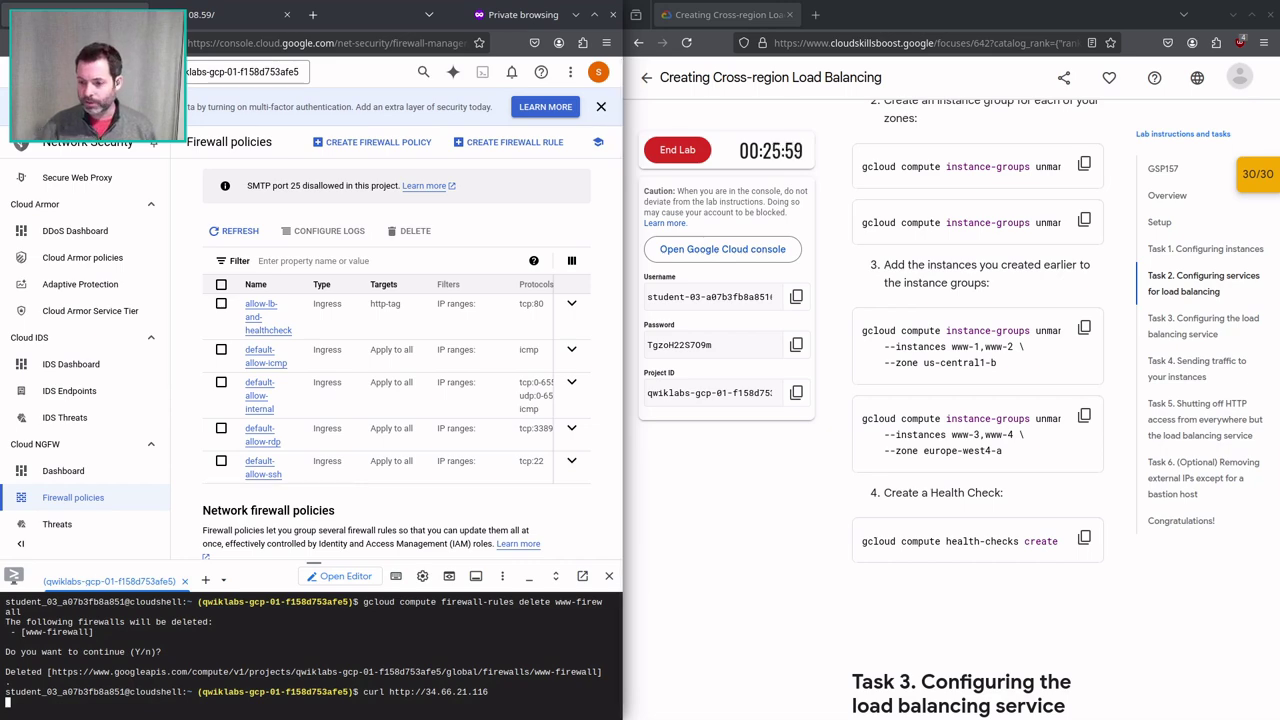
pyautogui.scroll(-12, 838, 562)
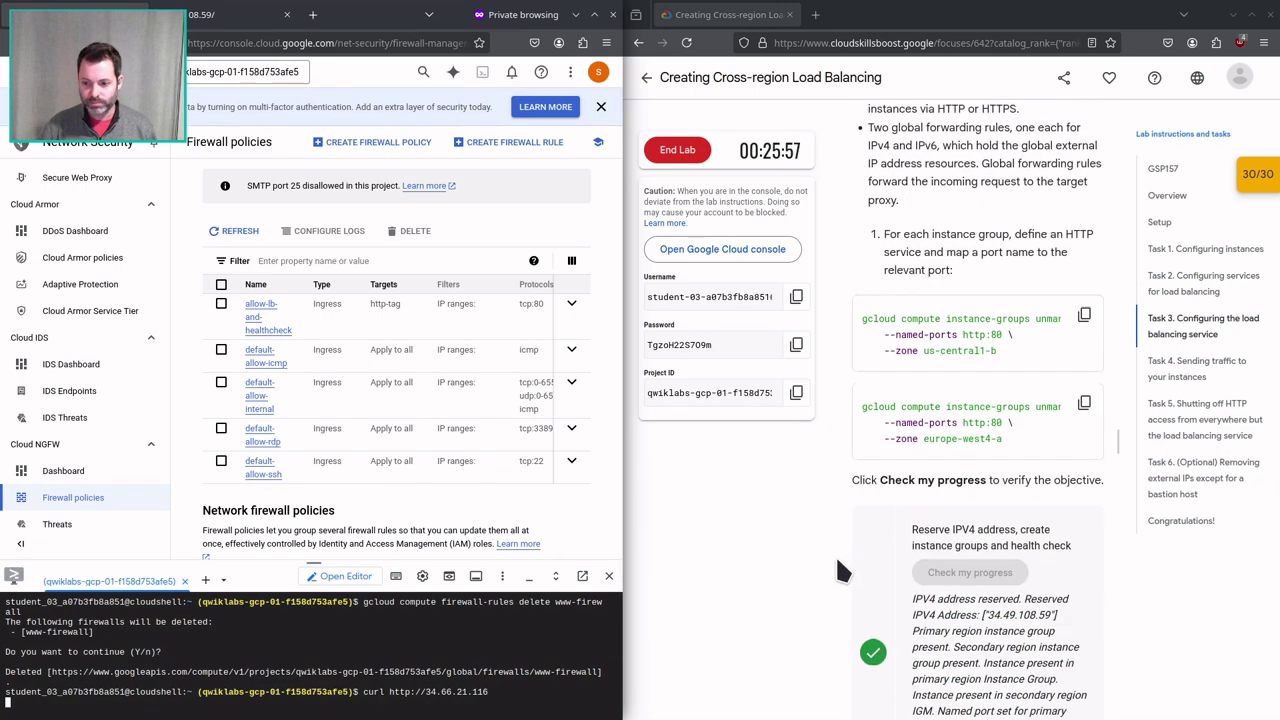